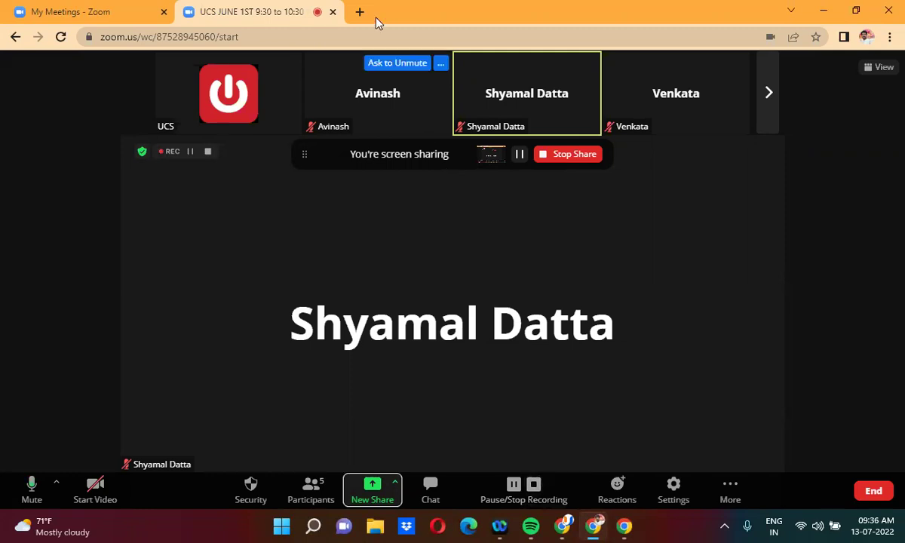
Open a new Chrome tab and go to the service-now.com developer instance via the 'dev' suggestion.
{"action": "left_click", "coordinate": [359, 12]}
{"action": "type", "text": "dev"}
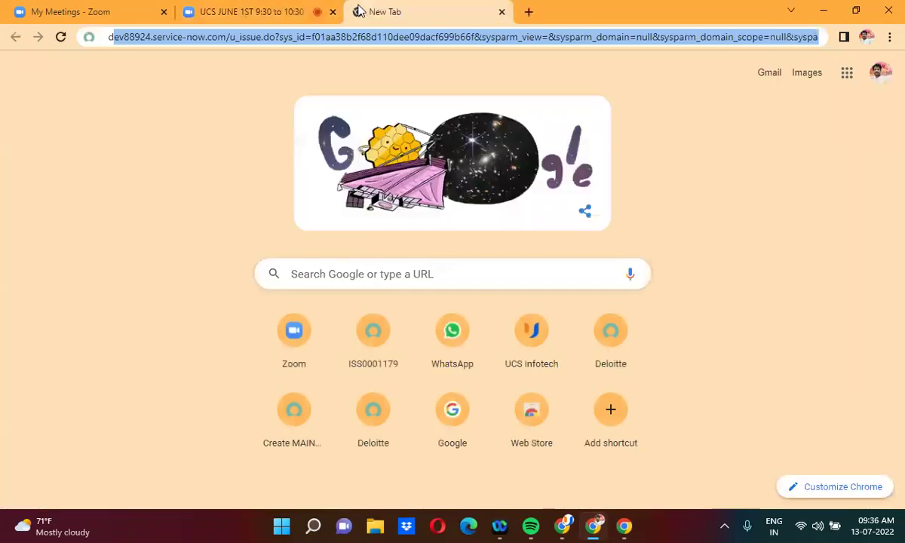
{"action": "left_click", "coordinate": [215, 164]}
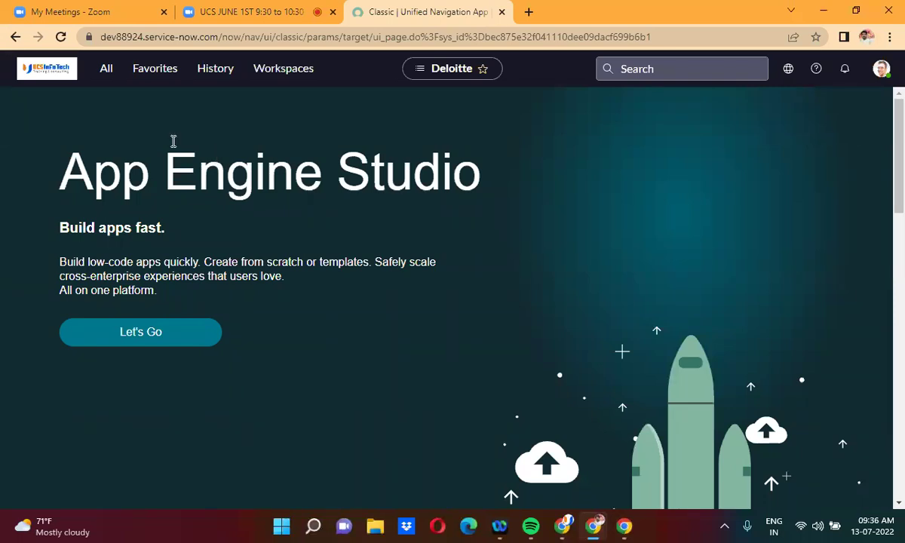
Star Incident > Create New from the 'incident' navigator filter, then open it from Favorites.
{"action": "left_click", "coordinate": [133, 69]}
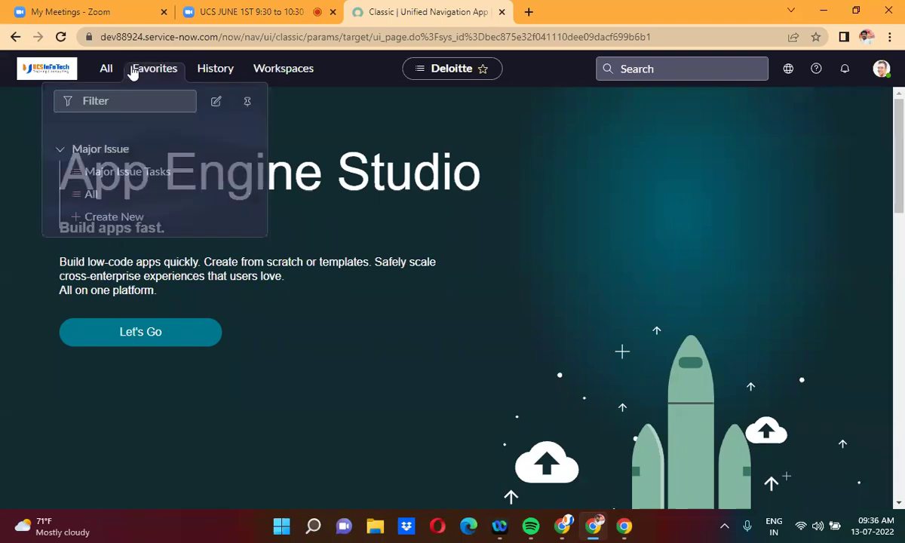
{"action": "left_click", "coordinate": [105, 68]}
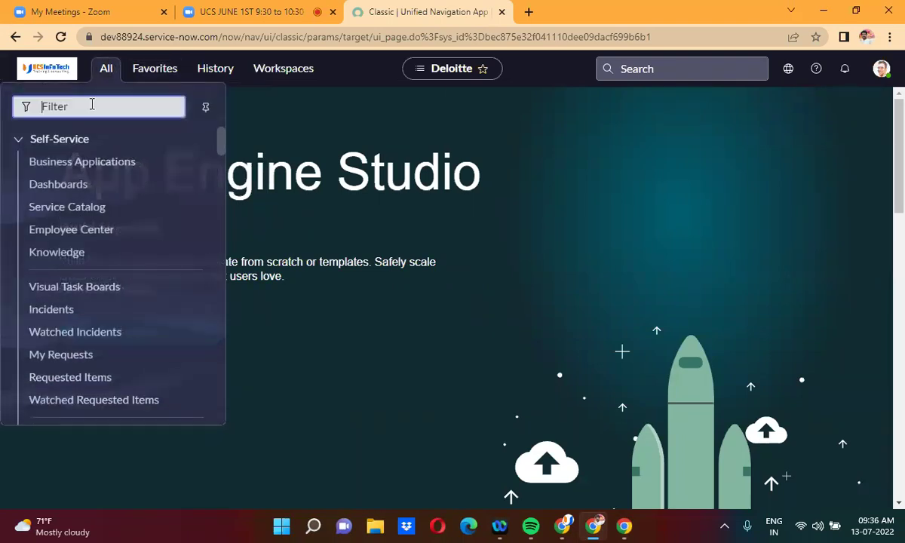
{"action": "type", "text": "incident"}
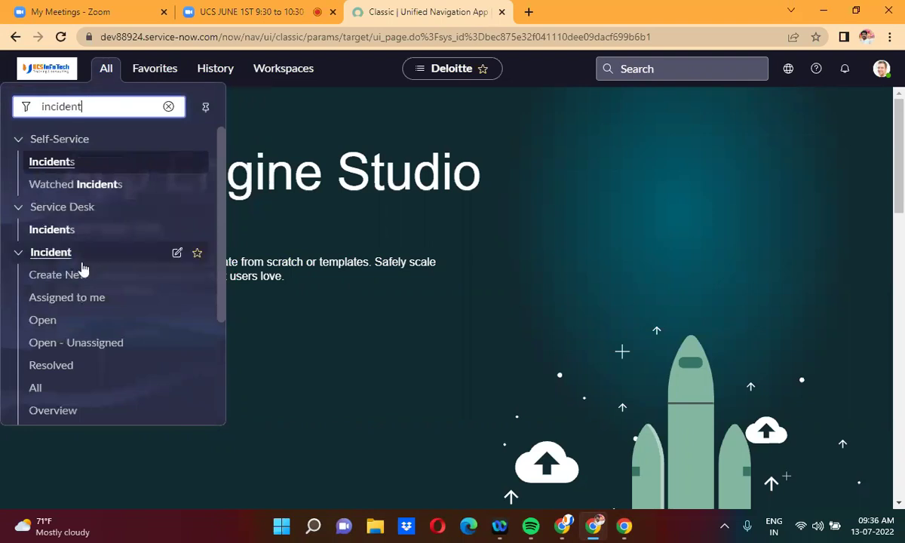
{"action": "left_click", "coordinate": [197, 277]}
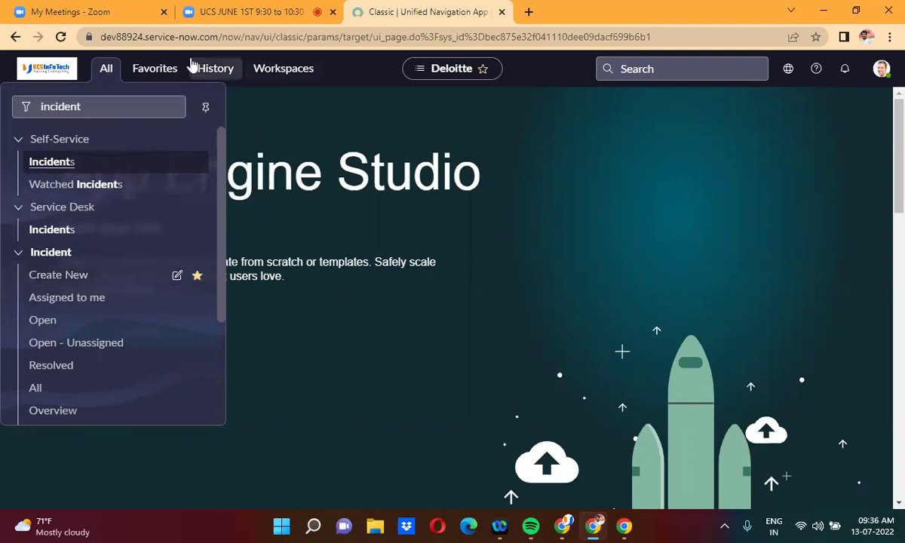
{"action": "left_click", "coordinate": [153, 75]}
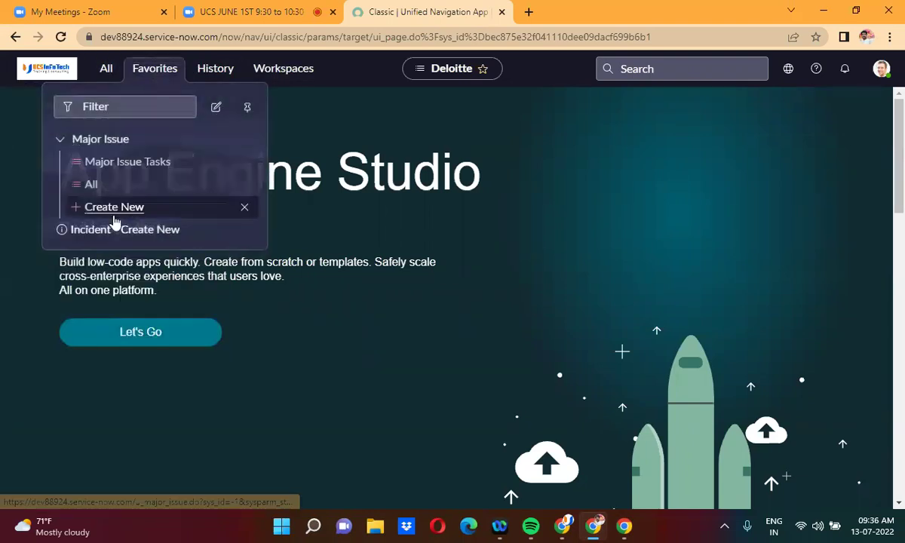
{"action": "left_click", "coordinate": [138, 232]}
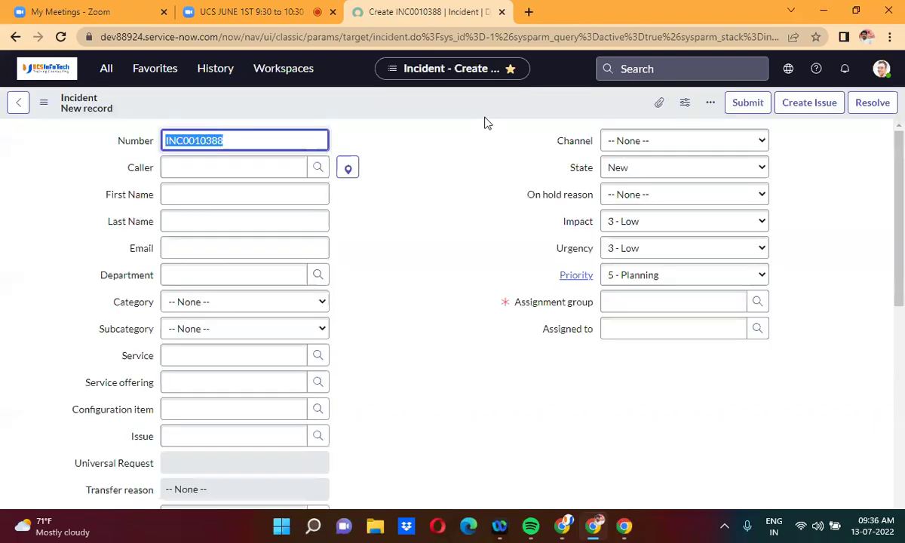
Set Assignment group to Application Development, leaving Caller empty, and move to Short description.
{"action": "left_click", "coordinate": [420, 194]}
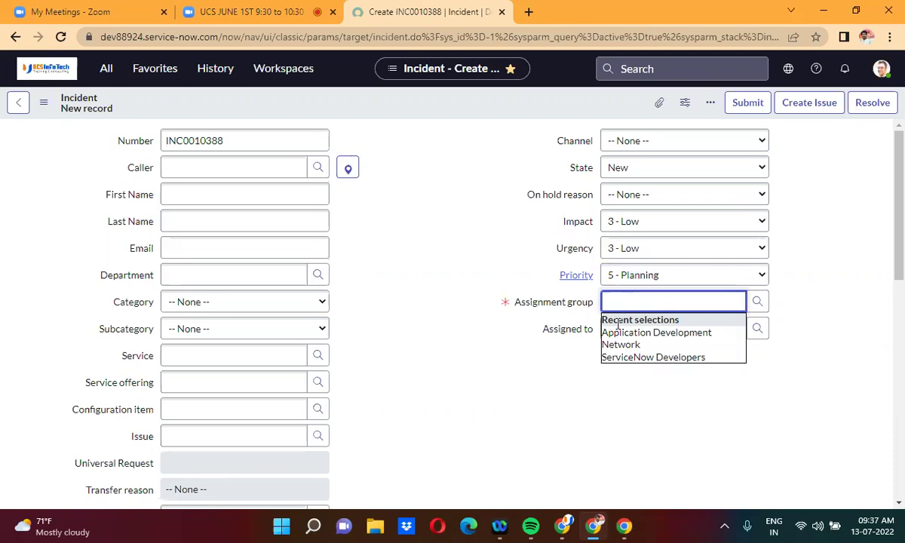
{"action": "left_click", "coordinate": [658, 333]}
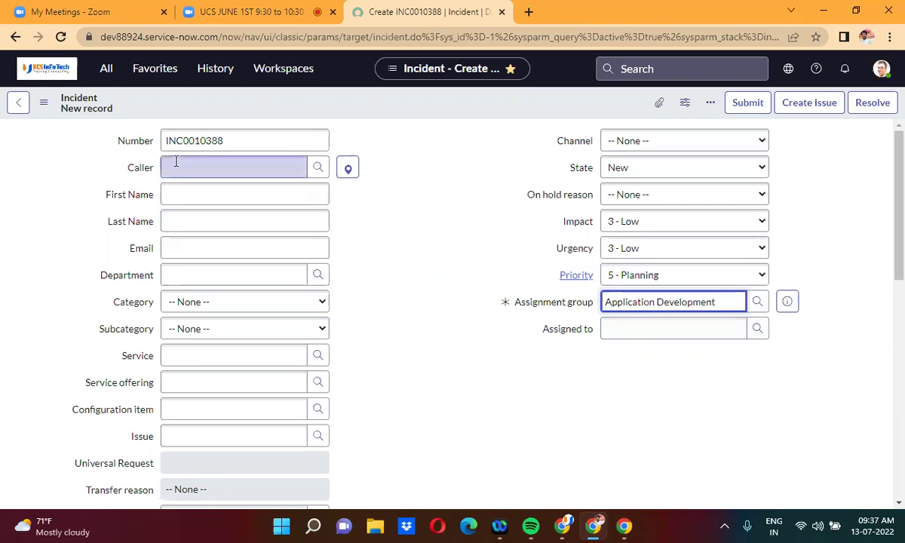
{"action": "left_click", "coordinate": [141, 168]}
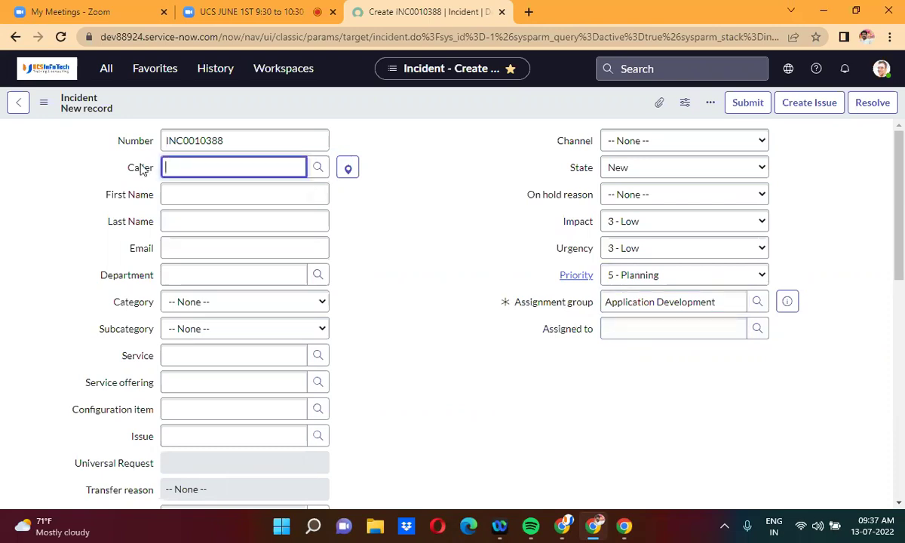
{"action": "left_click", "coordinate": [141, 168]}
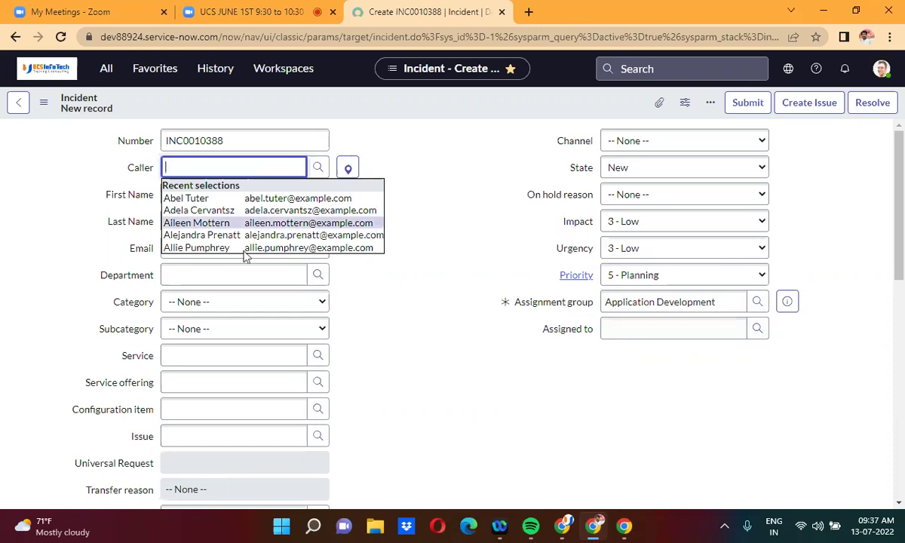
{"action": "left_click", "coordinate": [422, 464]}
{"action": "scroll", "coordinate": [421, 463], "scroll_direction": "down", "scroll_amount": 3}
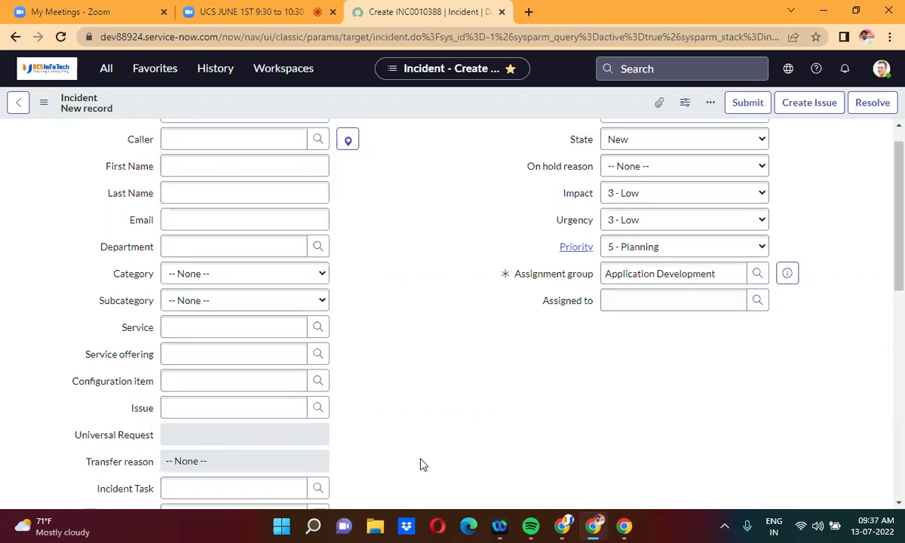
{"action": "left_click", "coordinate": [192, 317]}
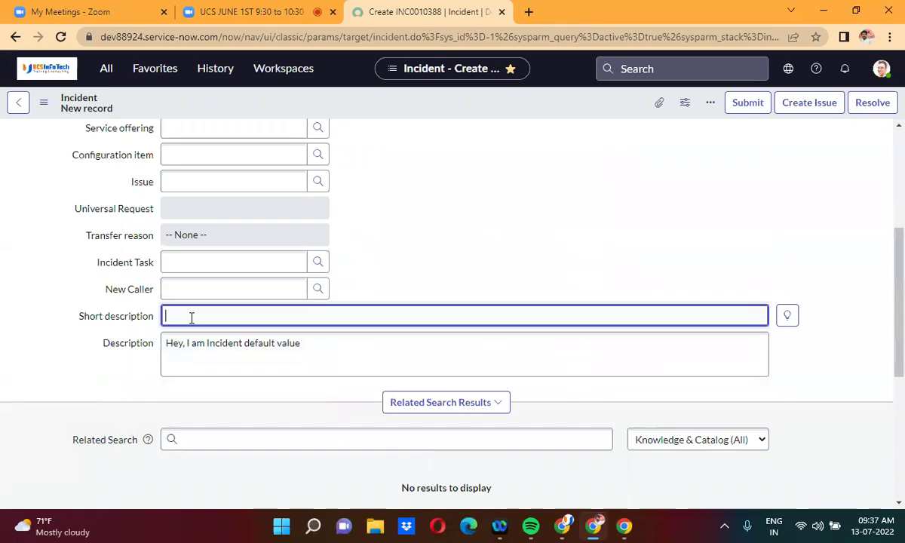
{"action": "left_click", "coordinate": [902, 151]}
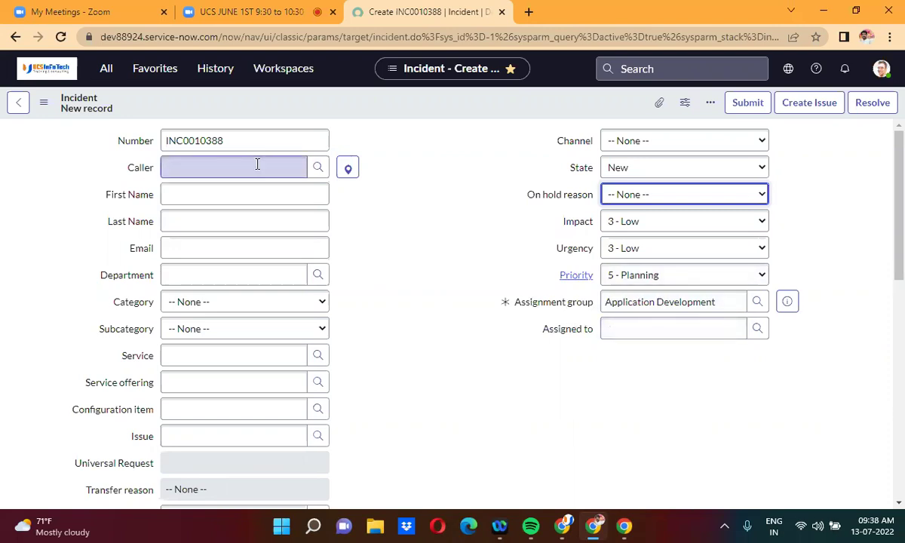
Set both Impact and Urgency to 1 - High so Priority becomes 1 - Critical.
{"action": "left_click", "coordinate": [637, 224]}
{"action": "left_click", "coordinate": [626, 239]}
{"action": "left_click", "coordinate": [628, 253]}
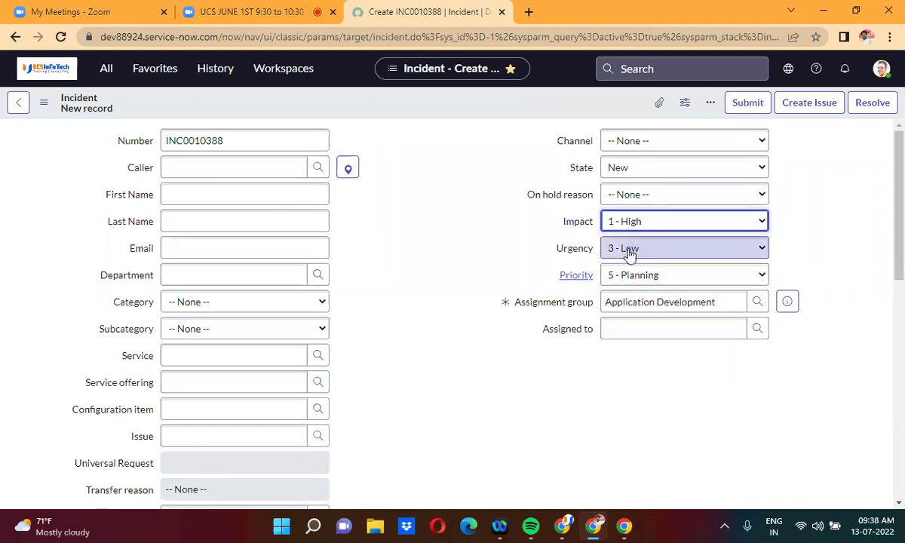
{"action": "left_click", "coordinate": [630, 265]}
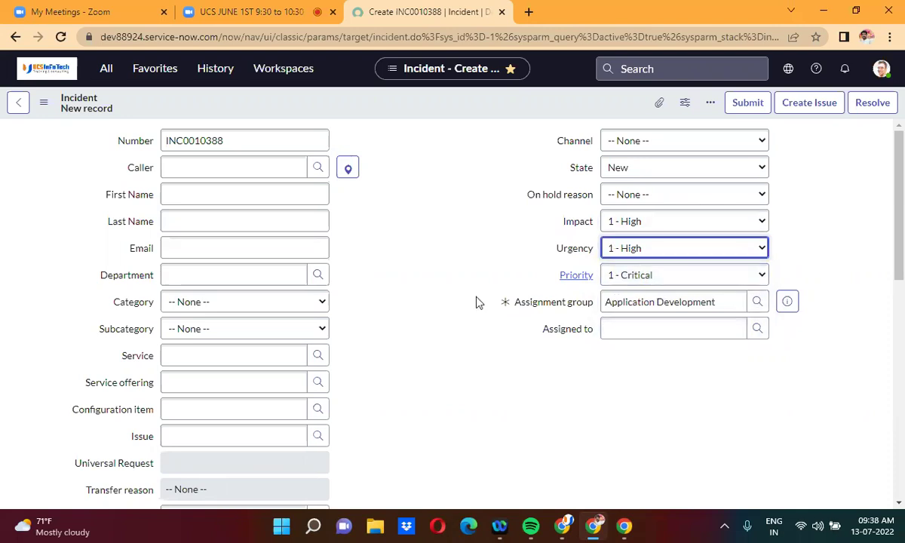
{"action": "left_click", "coordinate": [414, 252]}
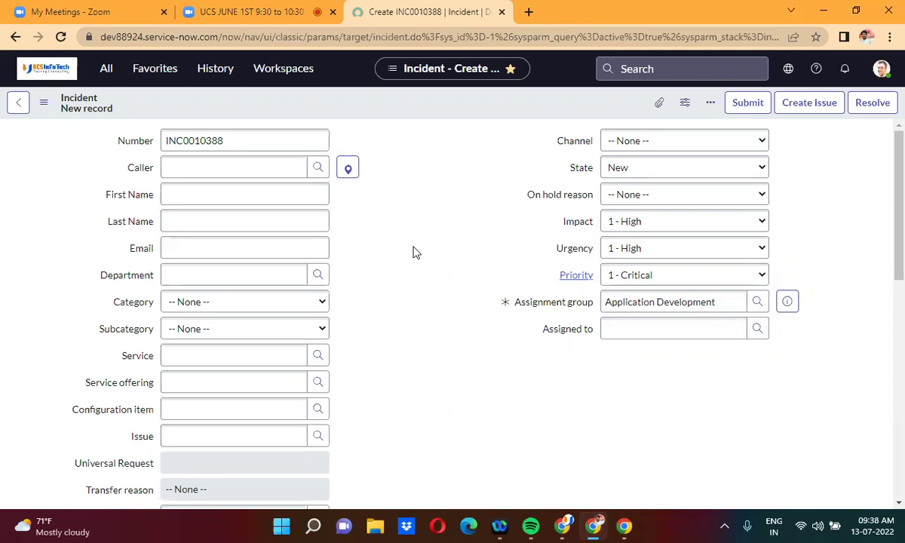
Filter the navigator for 'system not' and open System Notification > Email > Notifications in a new tab.
{"action": "left_click", "coordinate": [104, 67]}
{"action": "double_click", "coordinate": [70, 105]}
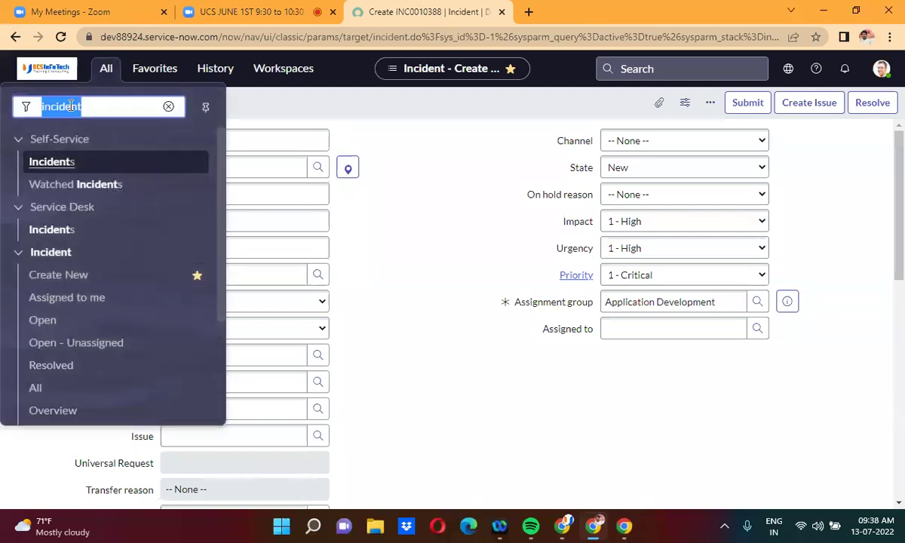
{"action": "type", "text": "email"}
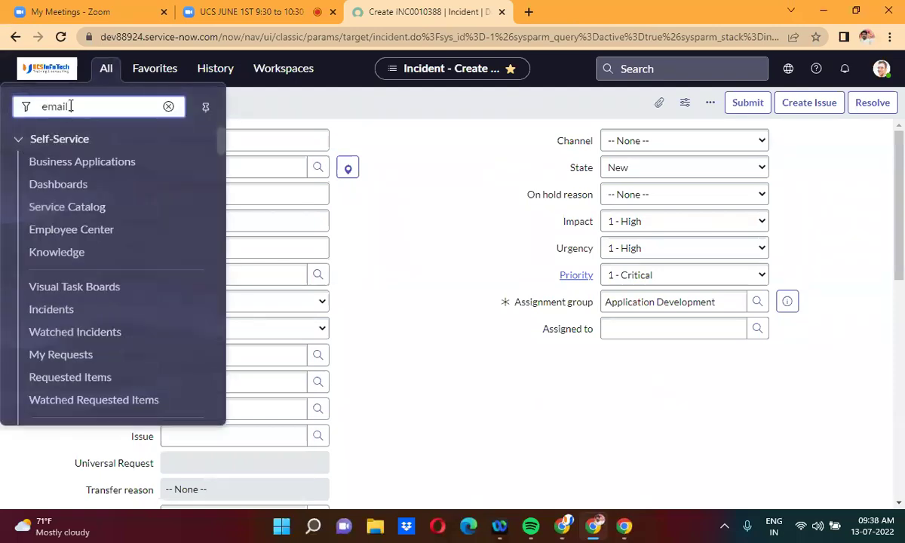
{"action": "key", "text": "BackSpace"}
{"action": "key", "text": "BackSpace"}
{"action": "key", "text": "BackSpace"}
{"action": "key", "text": "BackSpace"}
{"action": "key", "text": "BackSpace"}
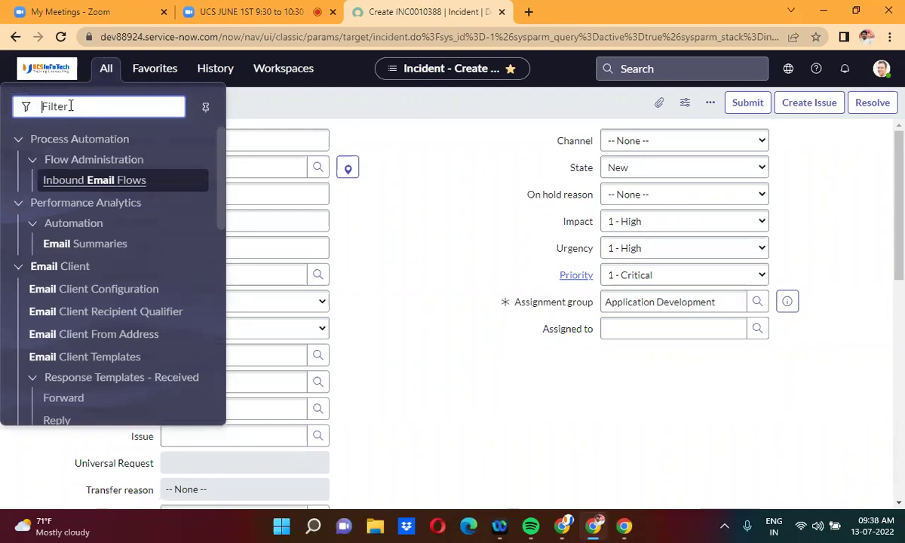
{"action": "type", "text": "sys"}
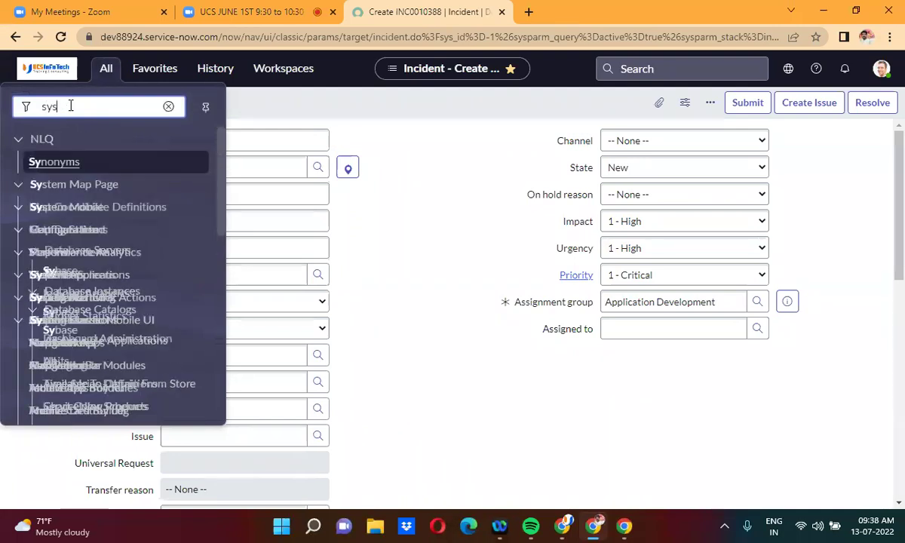
{"action": "type", "text": "tem not"}
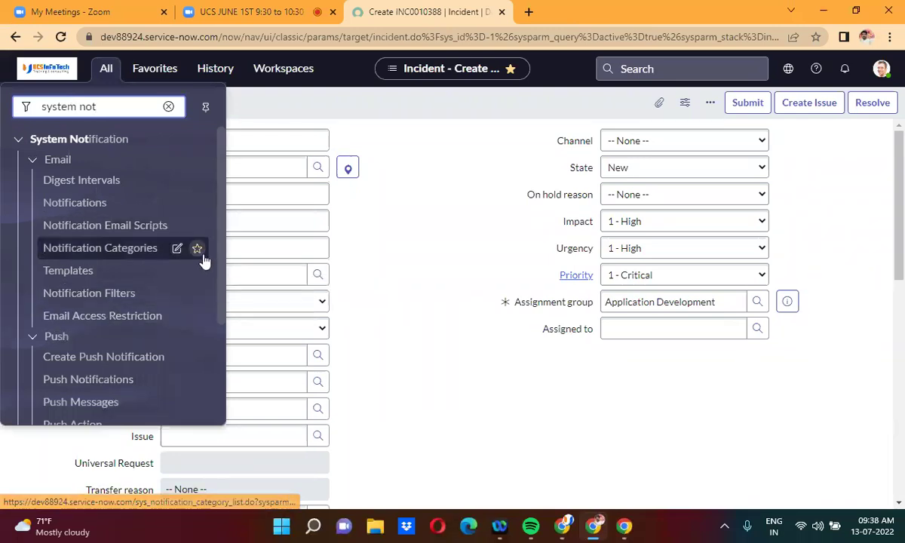
{"action": "left_click_drag", "start_coordinate": [223, 237], "coordinate": [236, 176]}
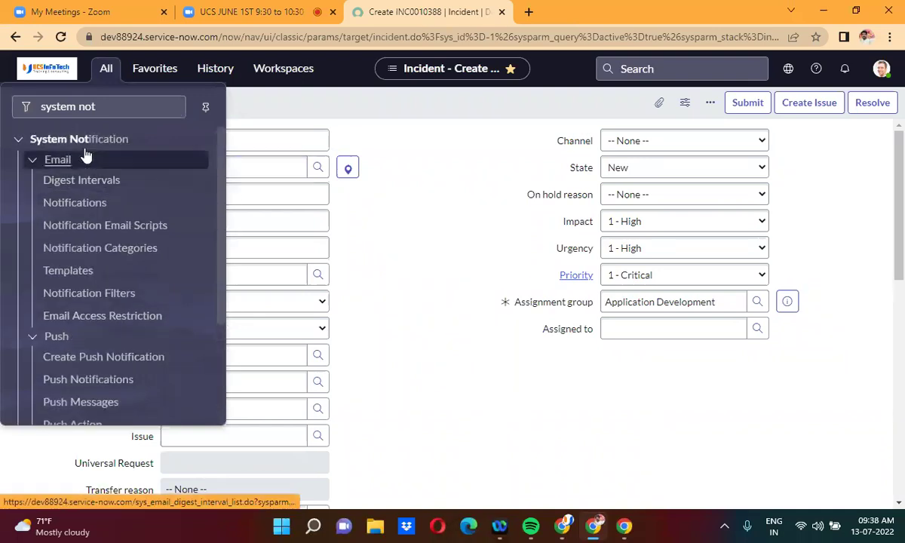
{"action": "middle_click", "coordinate": [82, 212]}
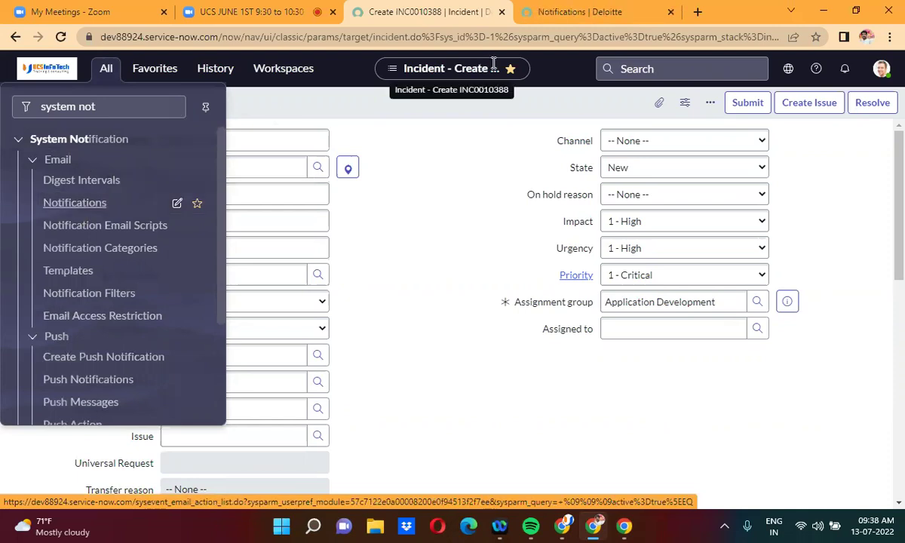
{"action": "left_click", "coordinate": [577, 11]}
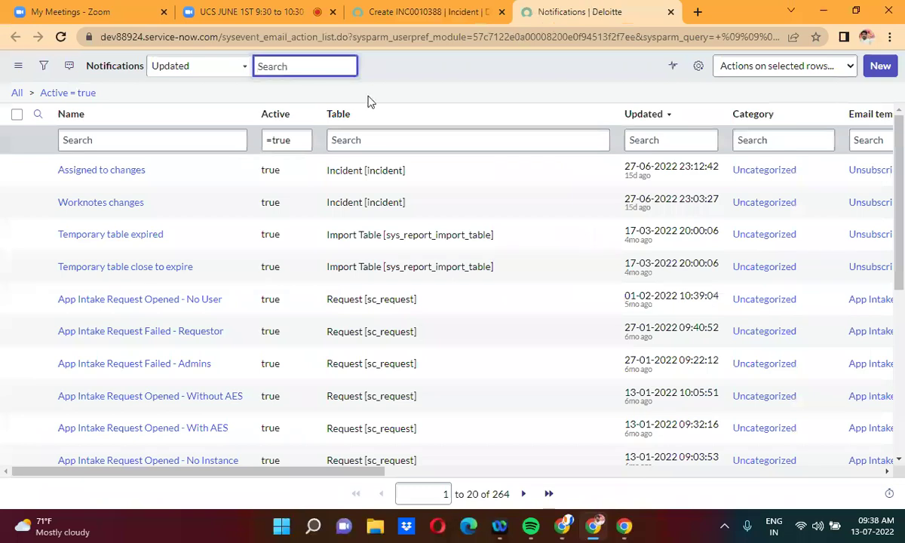
Narrow the Notifications list to active notifications on the incident table.
{"action": "left_click", "coordinate": [424, 92]}
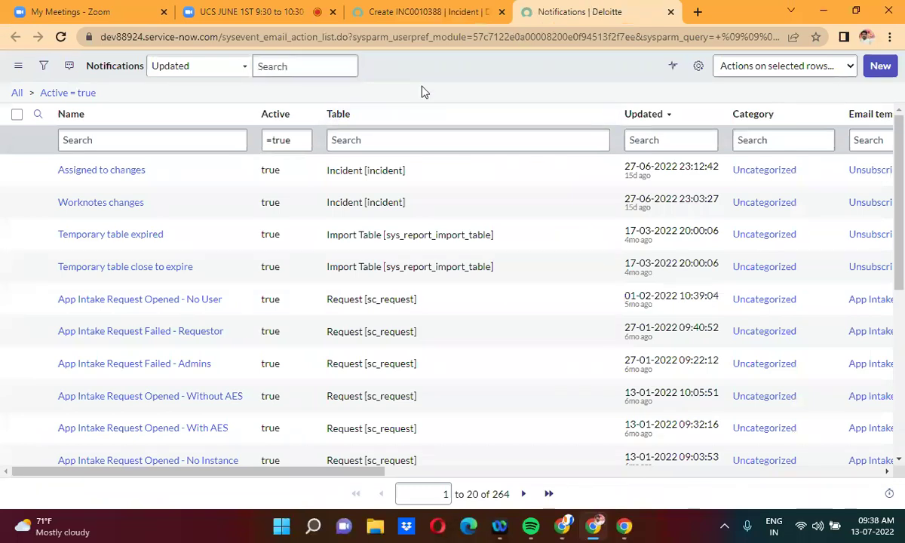
{"action": "right_click", "coordinate": [353, 171]}
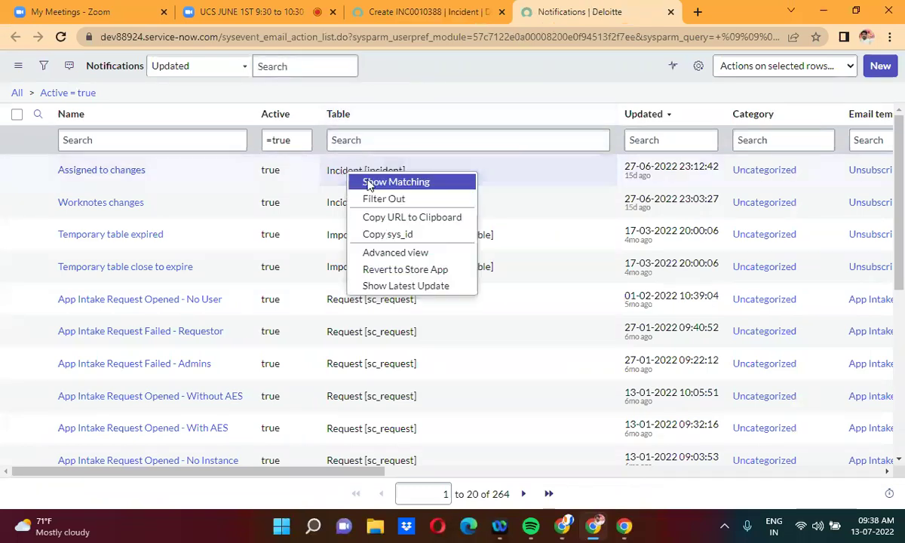
{"action": "left_click", "coordinate": [381, 181]}
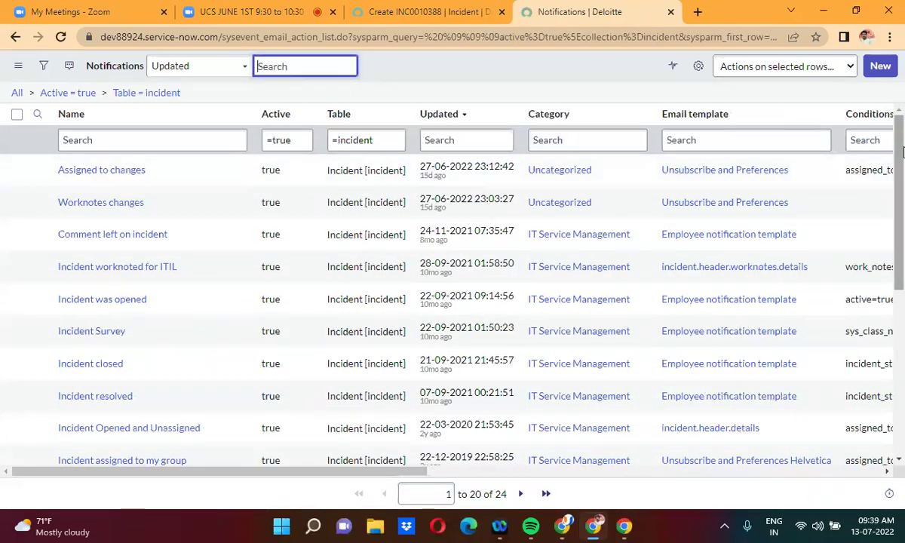
{"action": "left_click_drag", "start_coordinate": [898, 164], "coordinate": [899, 350]}
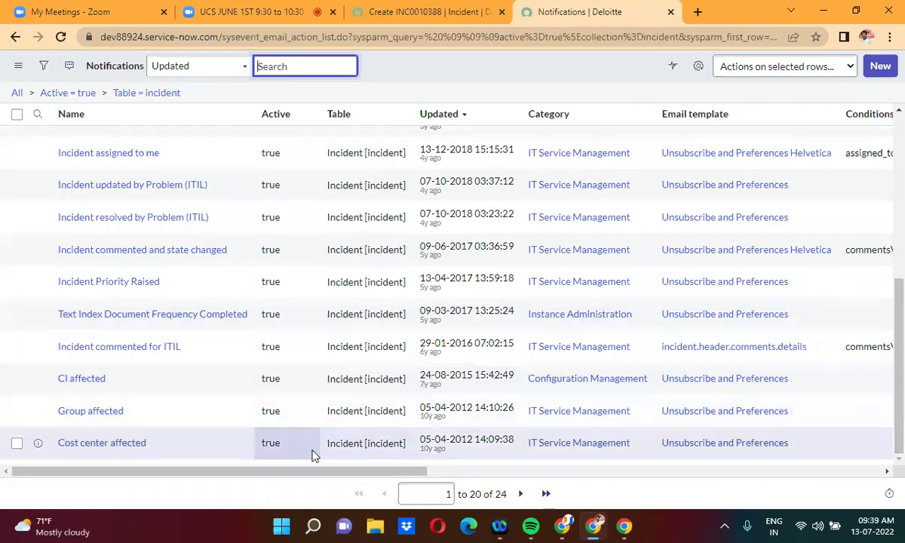
{"action": "left_click", "coordinate": [281, 442]}
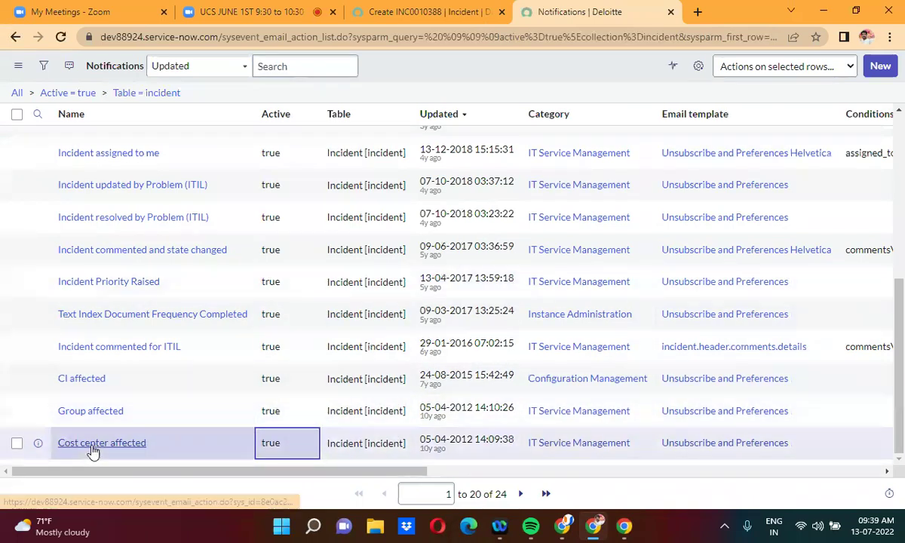
{"action": "left_click", "coordinate": [154, 92]}
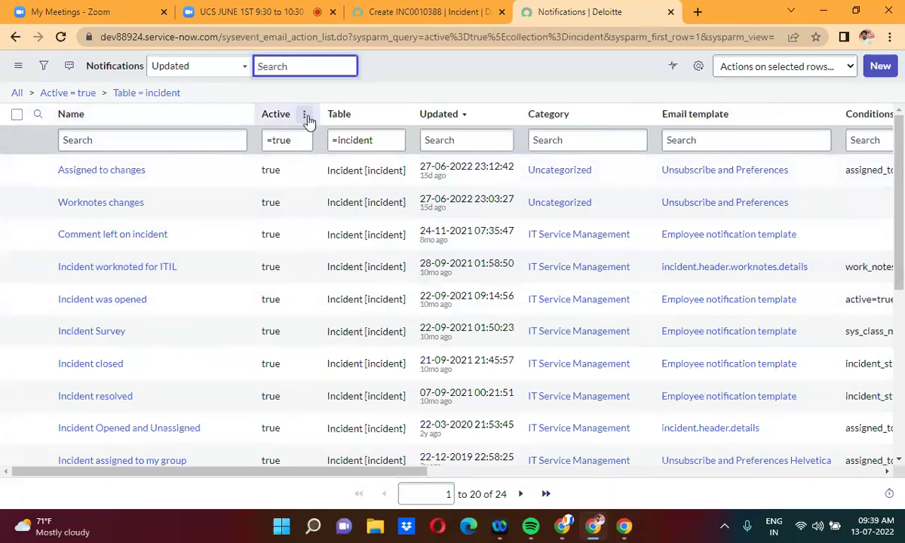
Select all 24 listed incident notifications and bring up the Active column's options.
{"action": "left_click", "coordinate": [303, 115]}
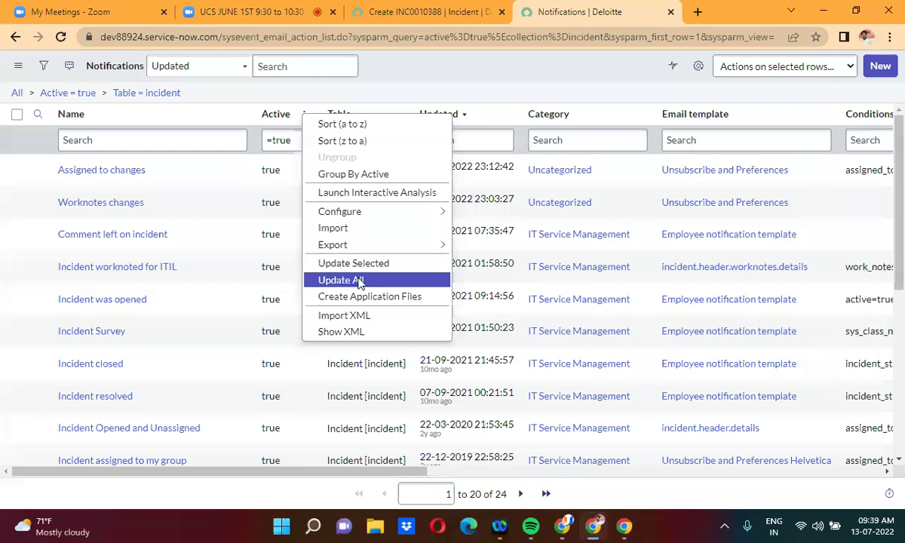
{"action": "left_click", "coordinate": [16, 115]}
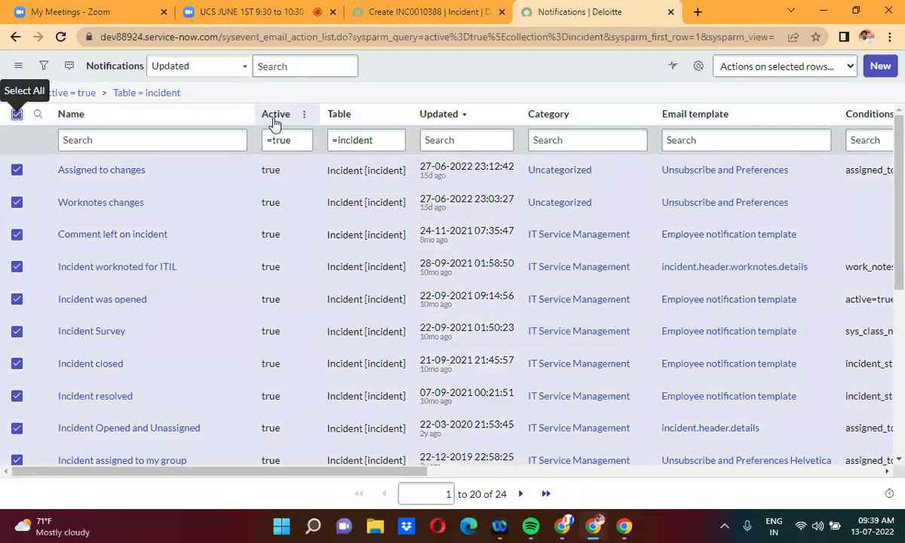
{"action": "left_click", "coordinate": [303, 115]}
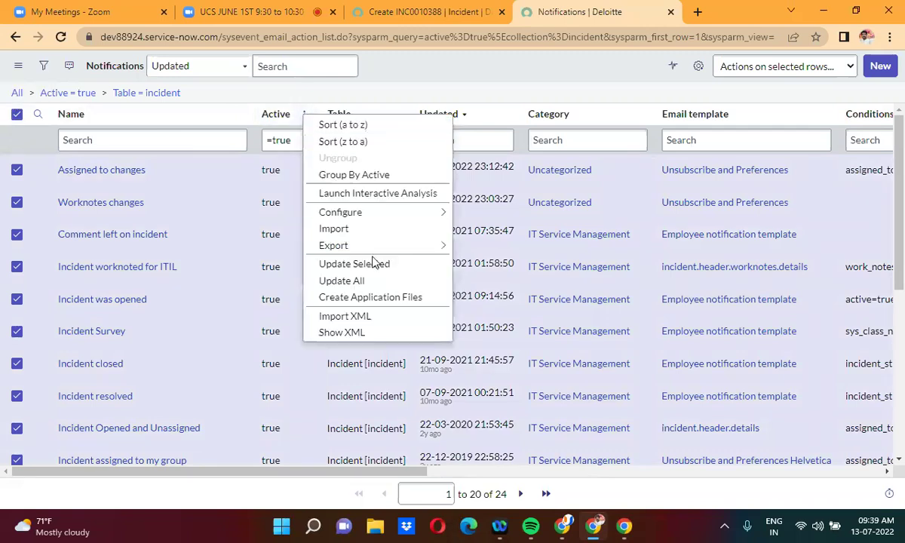
Use Update Selected to set Active to false on all 20 selected notifications.
{"action": "left_click", "coordinate": [355, 264]}
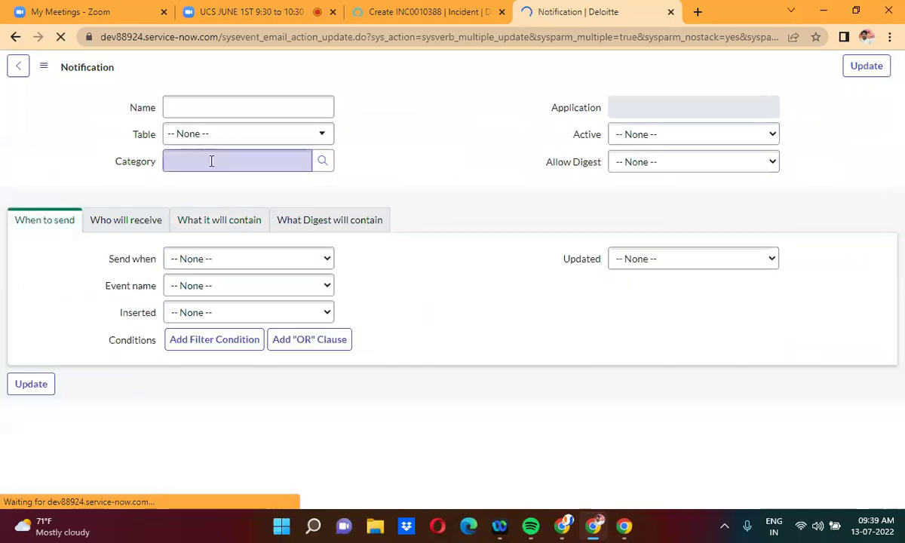
{"action": "left_click", "coordinate": [617, 138]}
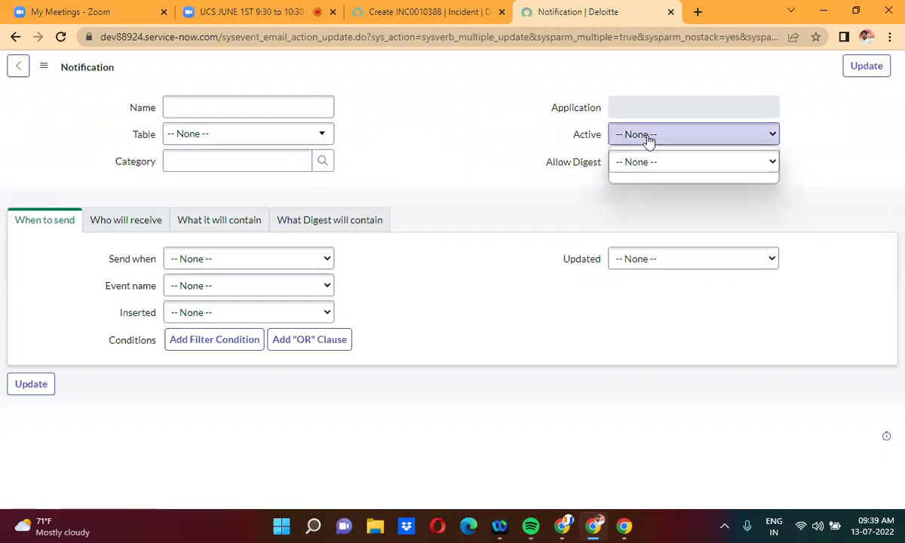
{"action": "left_click", "coordinate": [637, 178]}
{"action": "left_click", "coordinate": [866, 67]}
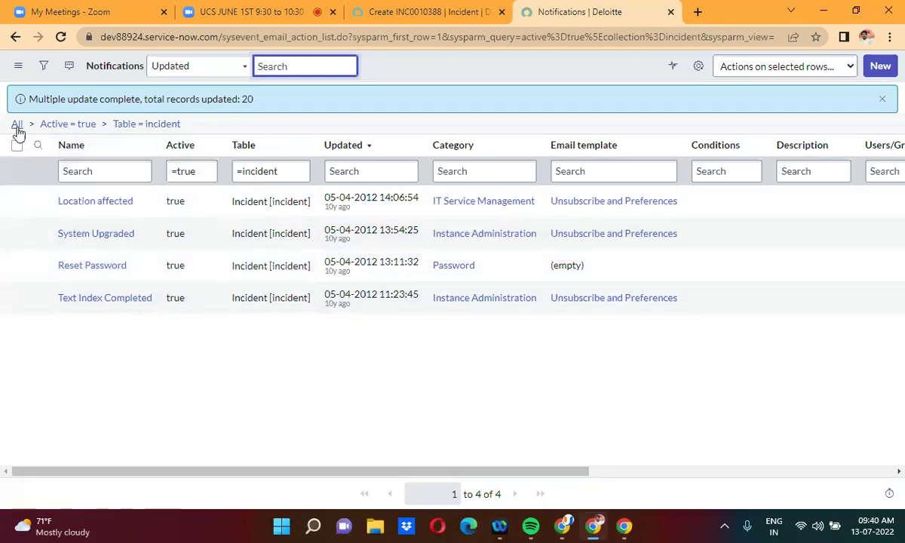
Remove the 'Active is true' condition, rerun the filter, and select all 25 incident notifications.
{"action": "left_click", "coordinate": [47, 67]}
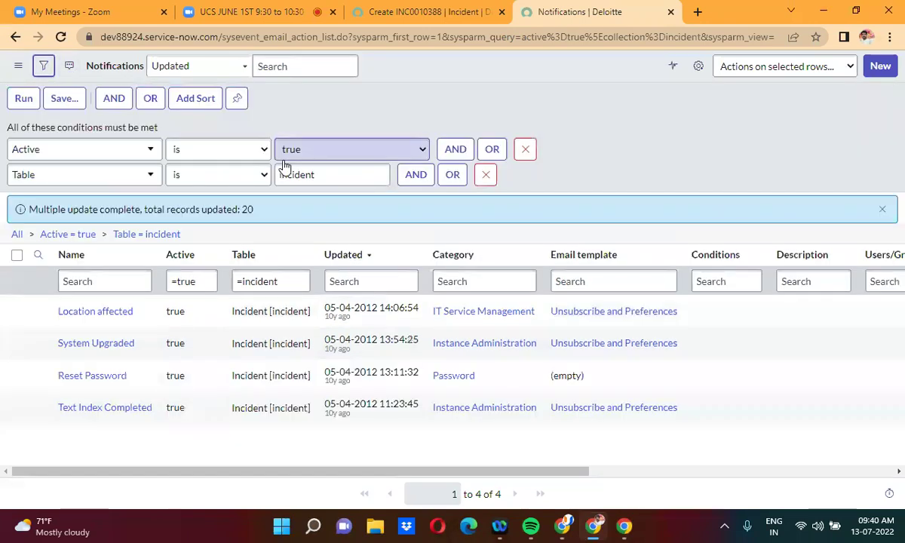
{"action": "left_click", "coordinate": [526, 151]}
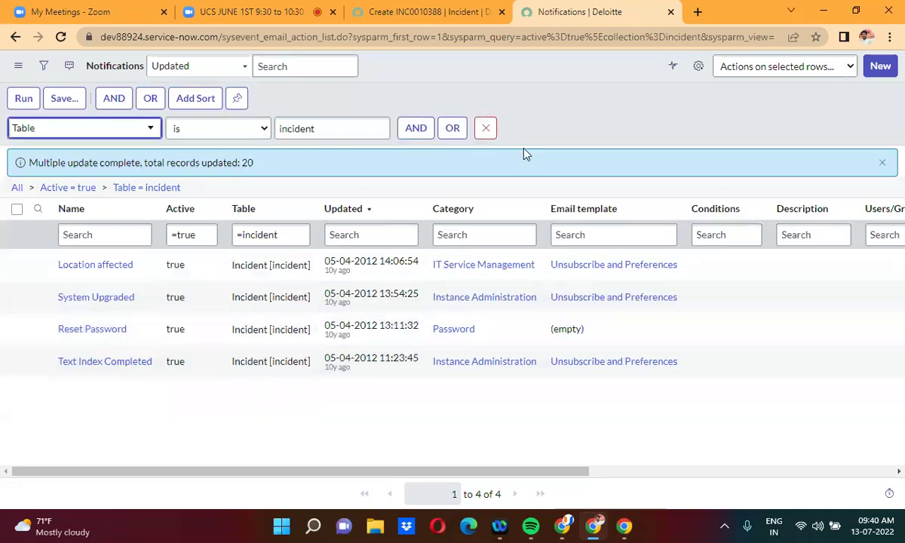
{"action": "left_click", "coordinate": [26, 99]}
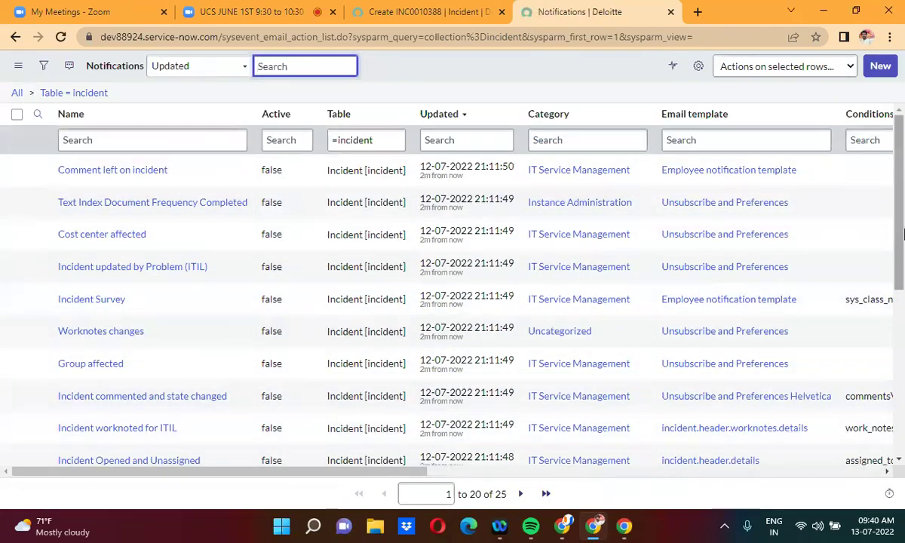
{"action": "mouse_move", "coordinate": [902, 235]}
{"action": "left_mouse_down"}
{"action": "mouse_move", "coordinate": [902, 405]}
{"action": "mouse_move", "coordinate": [901, 219]}
{"action": "left_mouse_up"}
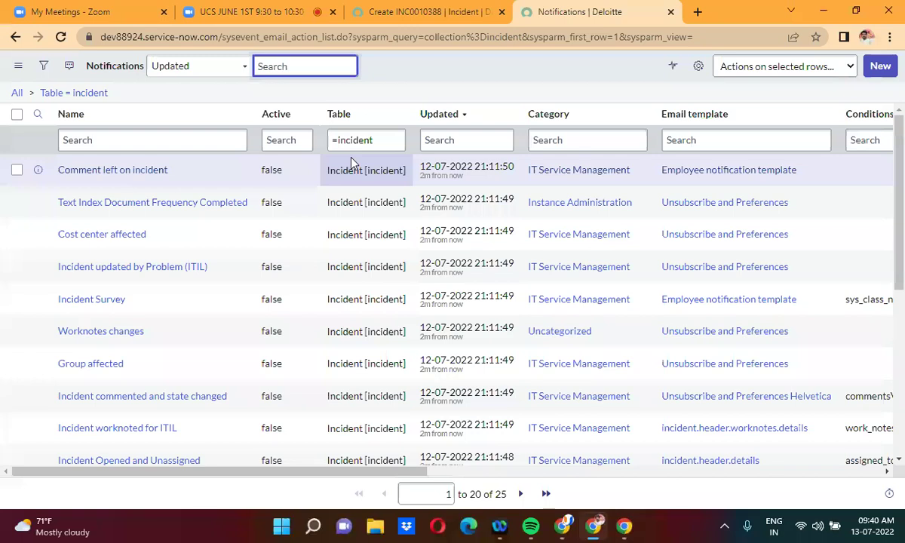
{"action": "left_click", "coordinate": [17, 114]}
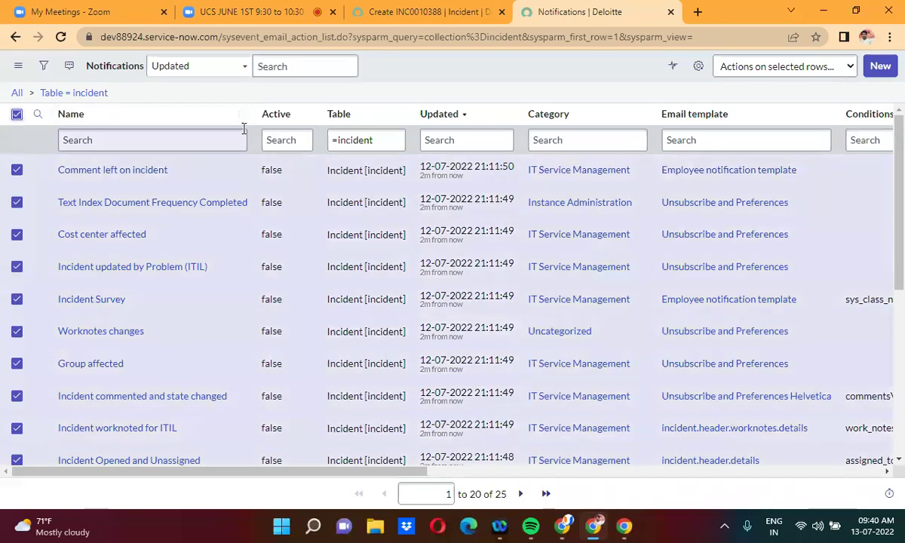
{"action": "left_click", "coordinate": [306, 116]}
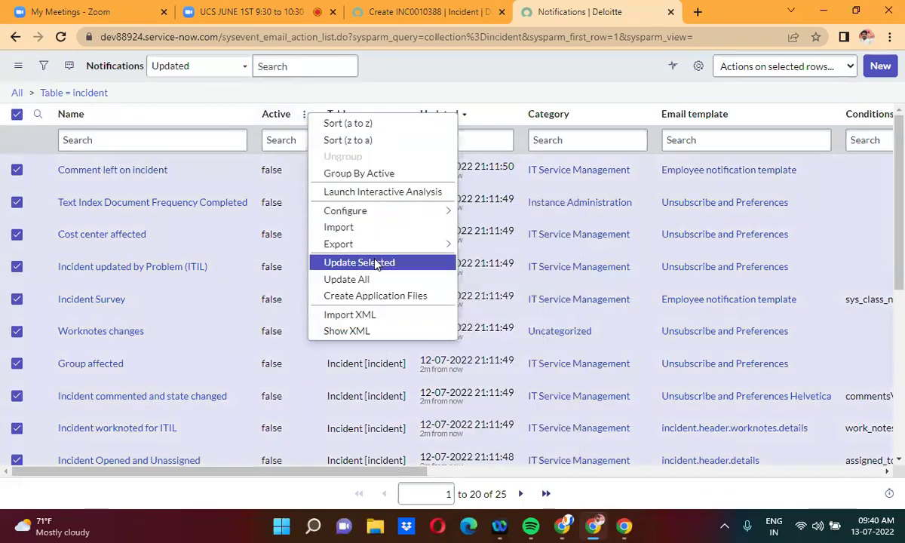
{"action": "left_click", "coordinate": [18, 116]}
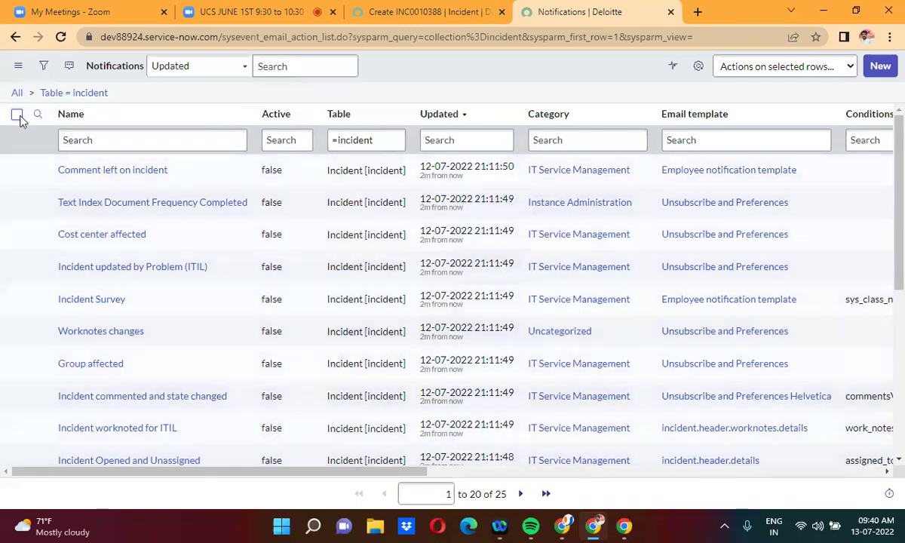
{"action": "left_click", "coordinate": [238, 115]}
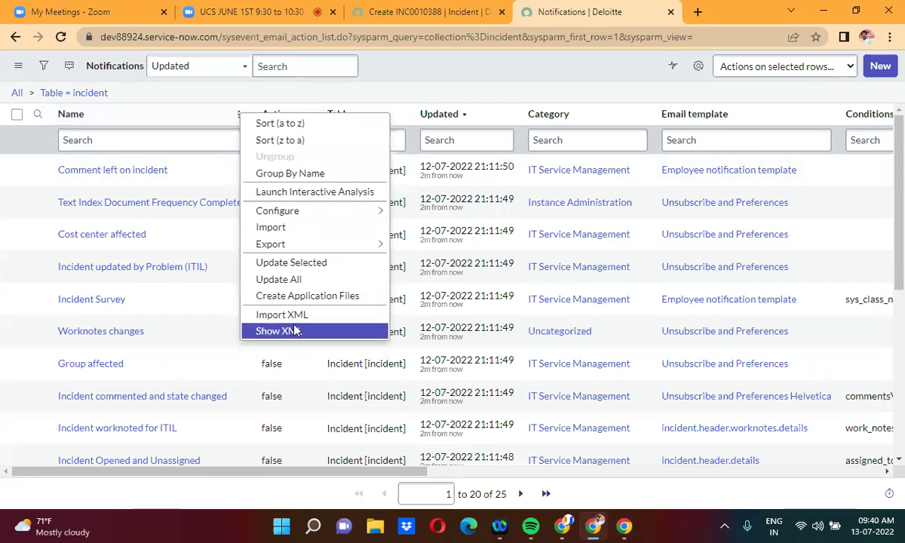
{"action": "left_click", "coordinate": [300, 280]}
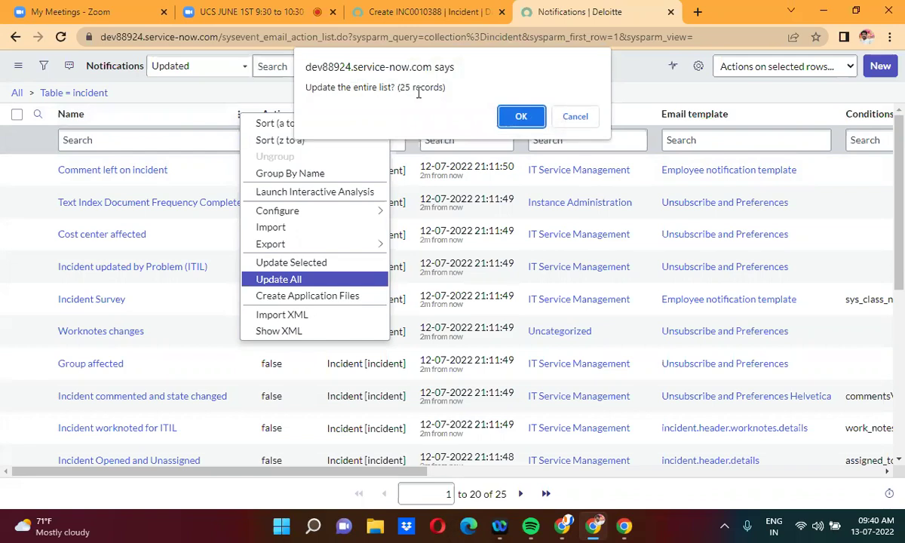
{"action": "left_click", "coordinate": [520, 119]}
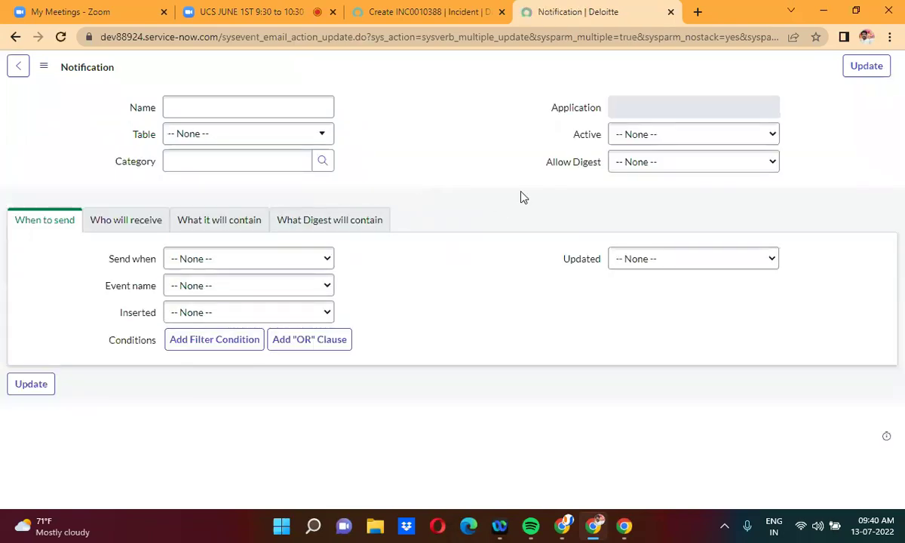
{"action": "left_click", "coordinate": [138, 103]}
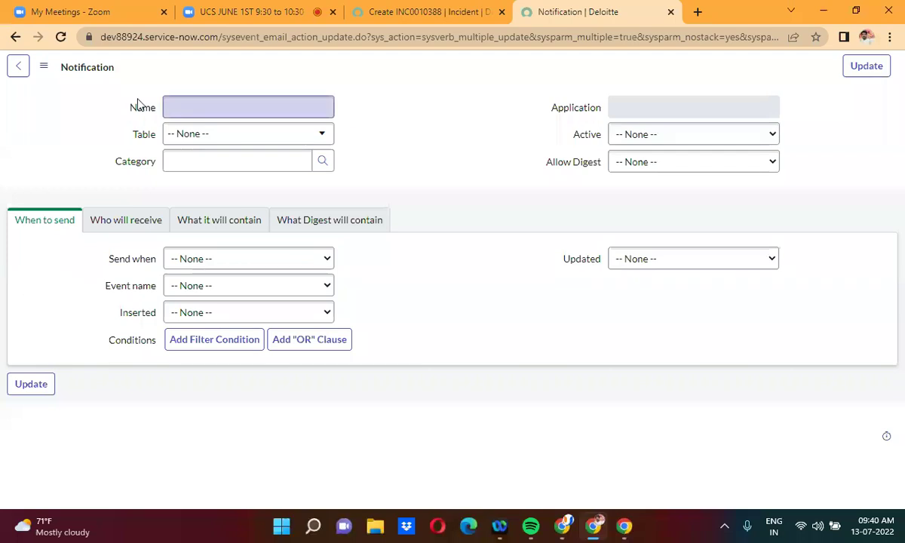
{"action": "left_click", "coordinate": [15, 37]}
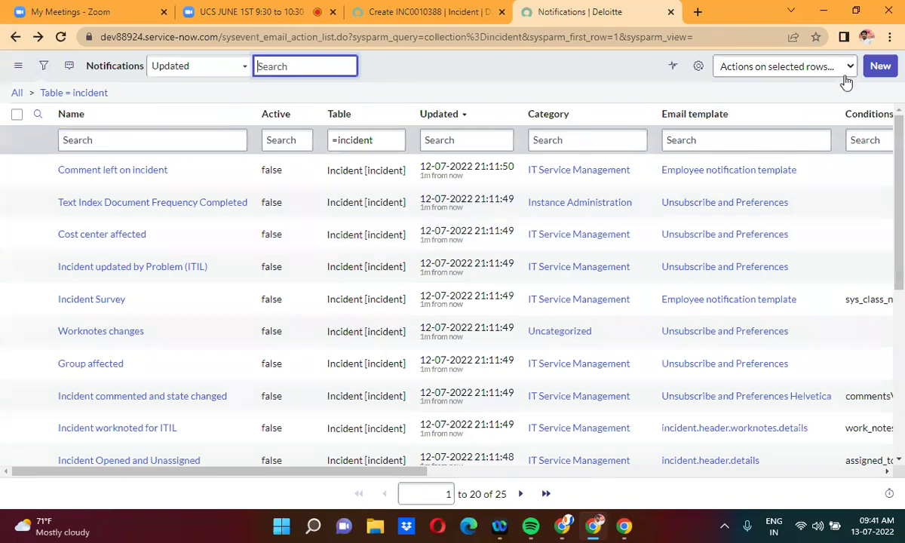
Create a new notification record named 'Incident Created'.
{"action": "left_click", "coordinate": [881, 67]}
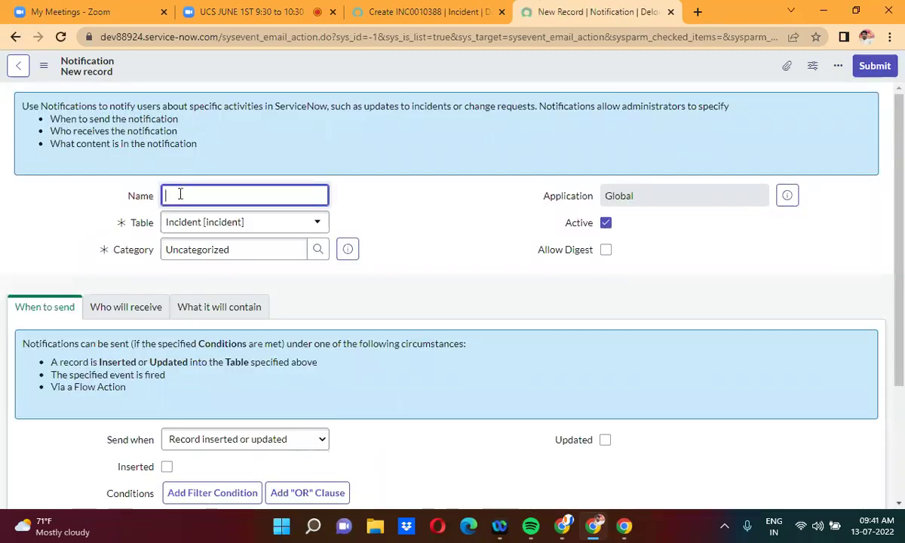
{"action": "type", "text": "Incident Created"}
{"action": "left_click", "coordinate": [391, 213]}
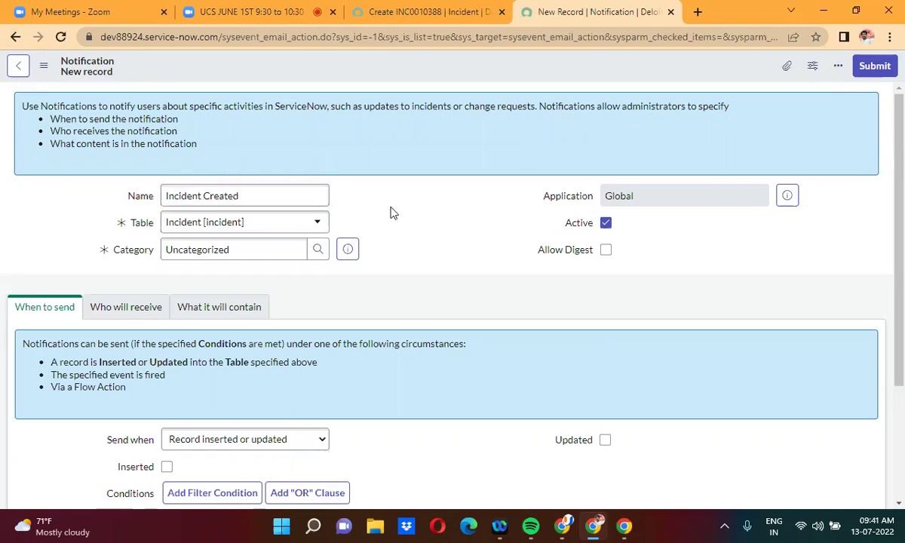
Change the Category from Uncategorized to IT Service Management.
{"action": "left_click", "coordinate": [210, 257]}
{"action": "double_click", "coordinate": [225, 250]}
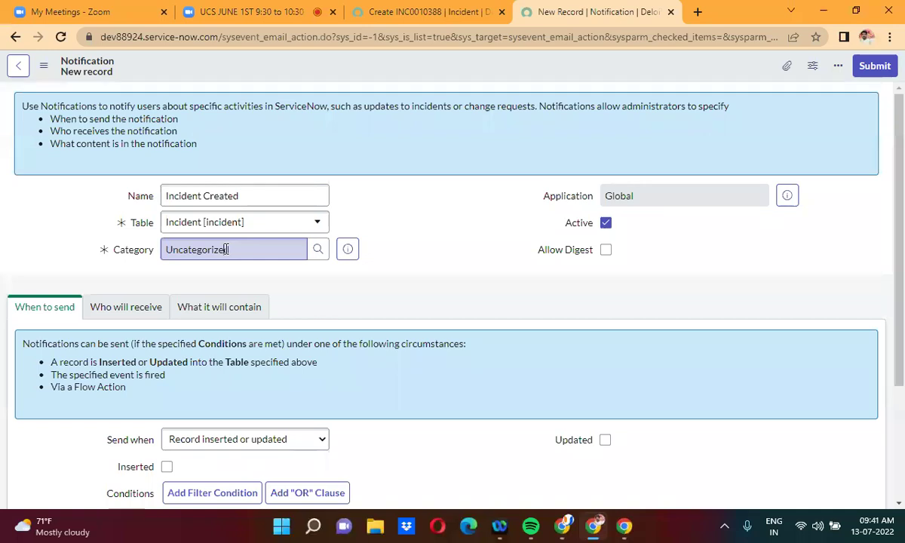
{"action": "key", "text": "BackSpace"}
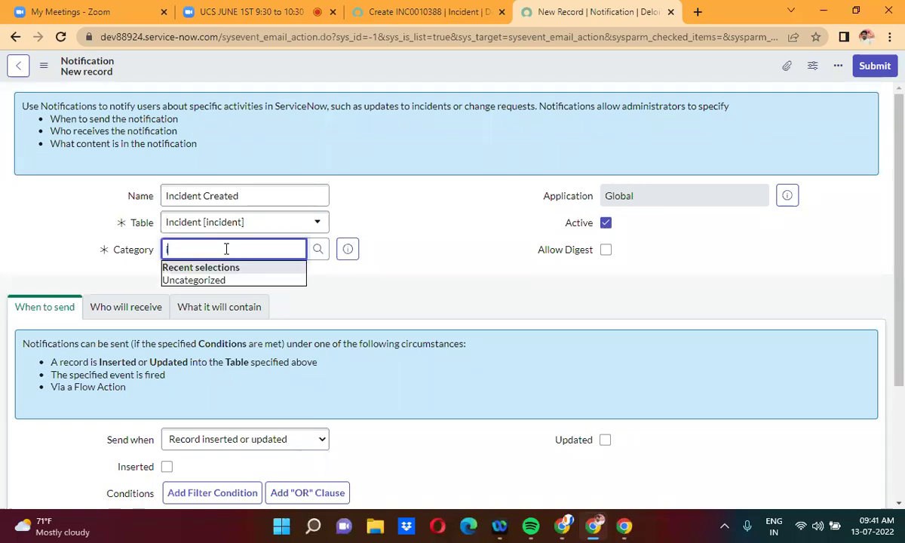
{"action": "type", "text": "in"}
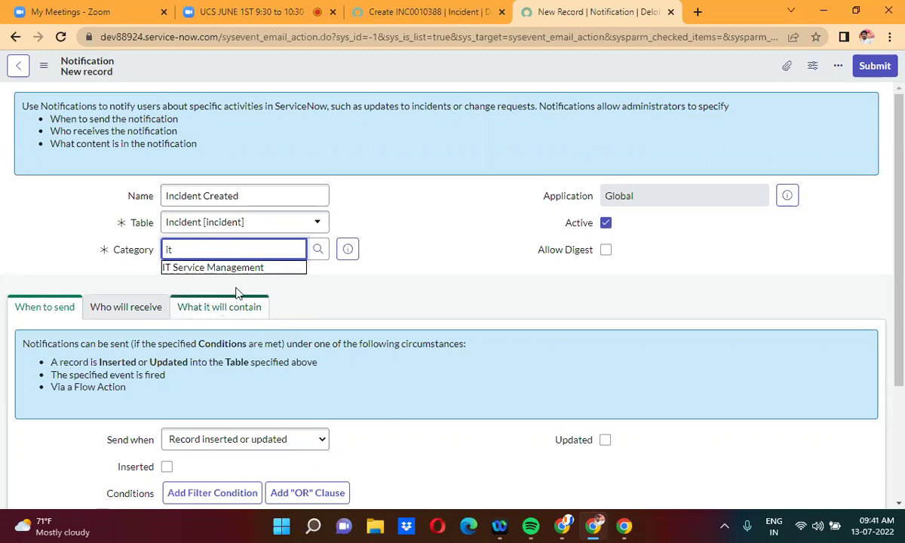
{"action": "left_click", "coordinate": [233, 268]}
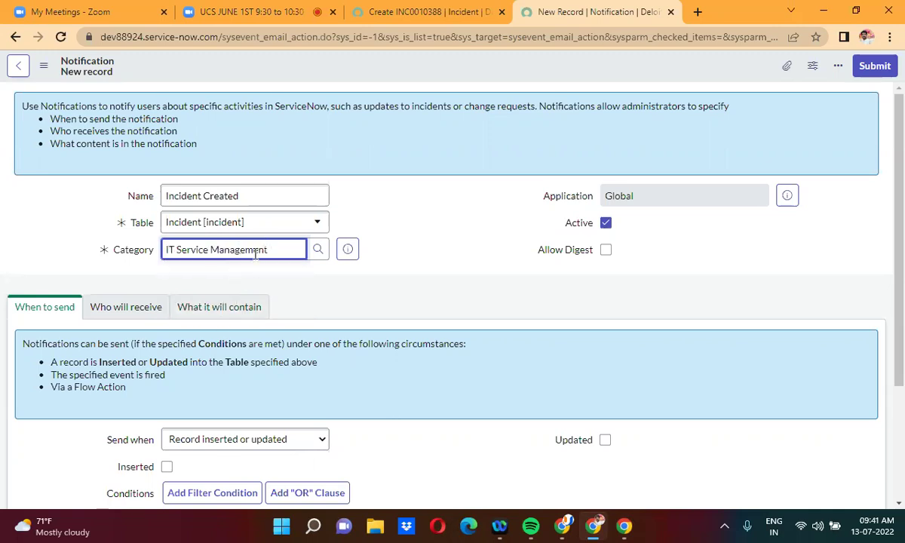
{"action": "left_click", "coordinate": [202, 279]}
{"action": "scroll", "coordinate": [202, 279], "scroll_direction": "down", "scroll_amount": 2}
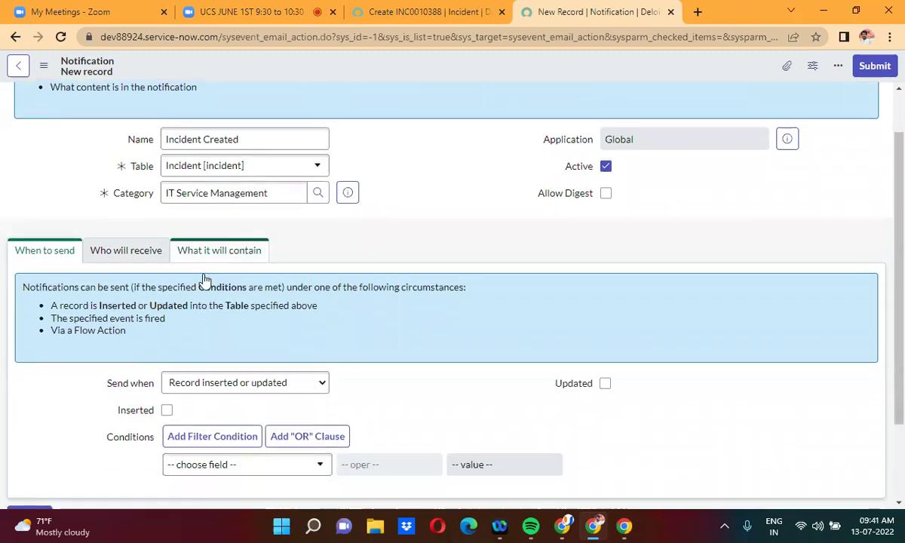
Add the send condition 'Assignment group is not empty' and show the Who will receive settings.
{"action": "scroll", "coordinate": [202, 279], "scroll_direction": "down", "scroll_amount": 3}
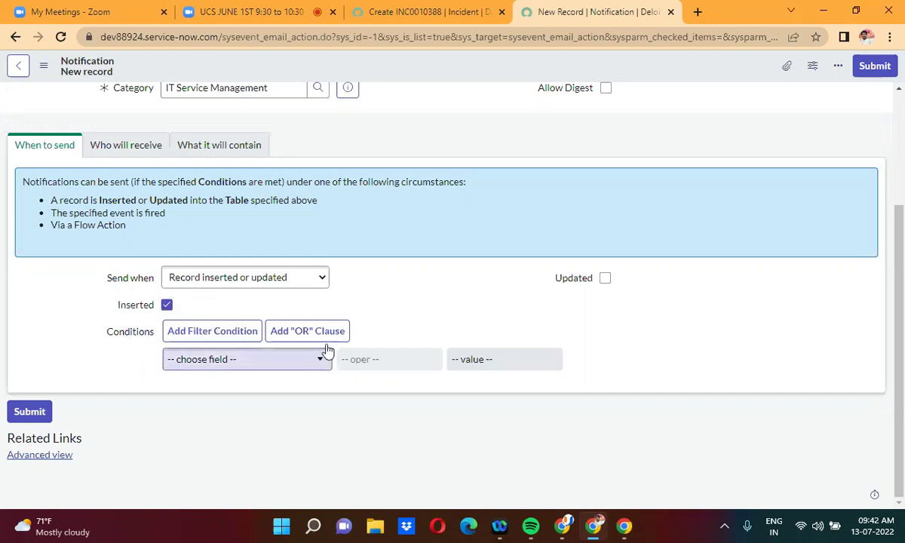
{"action": "left_click", "coordinate": [254, 361]}
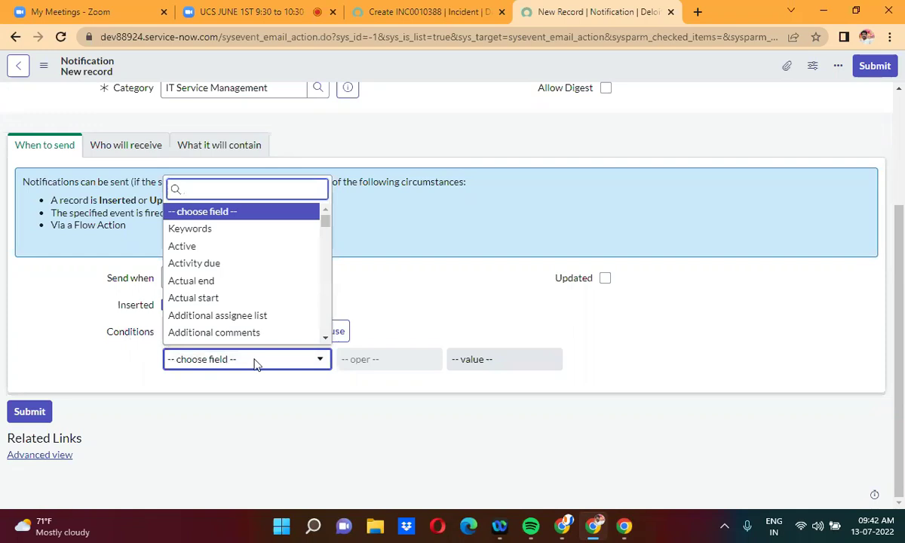
{"action": "type", "text": "ass"}
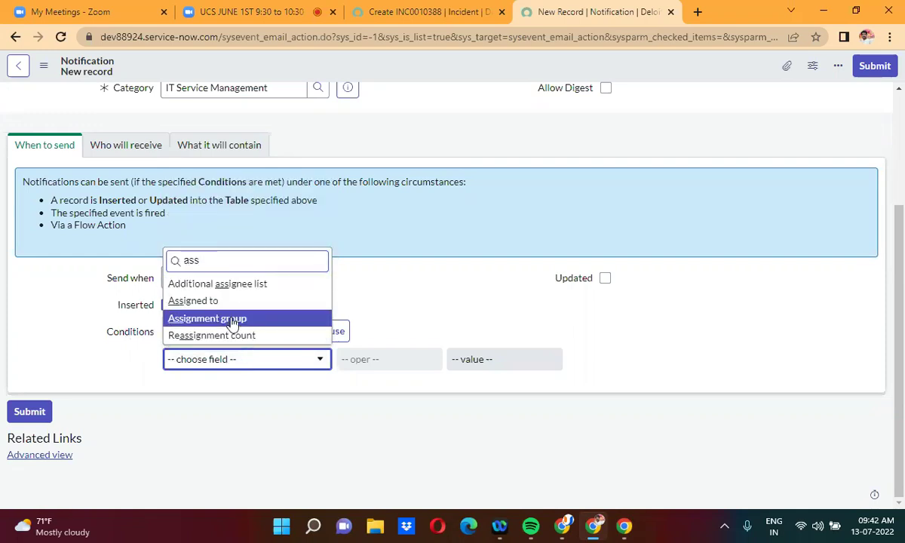
{"action": "left_click", "coordinate": [235, 318]}
{"action": "left_click", "coordinate": [386, 367]}
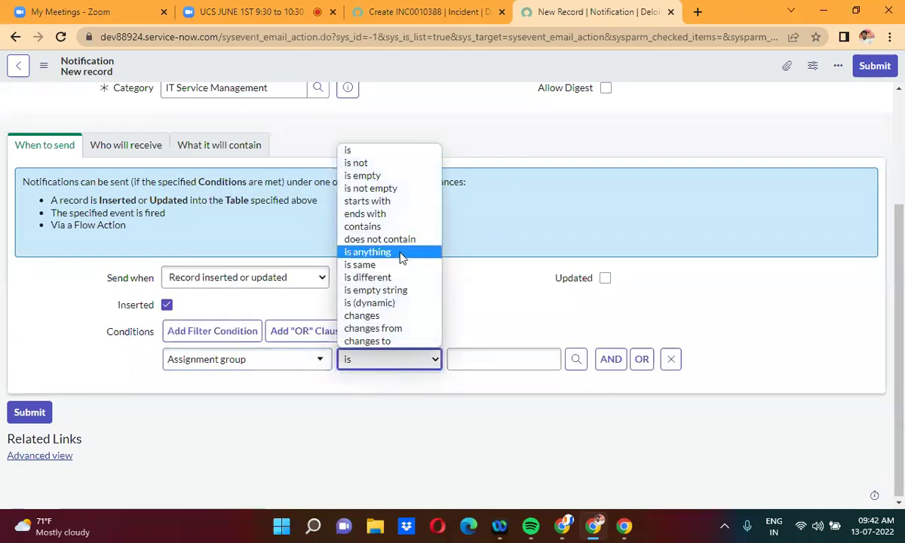
{"action": "left_click", "coordinate": [382, 193]}
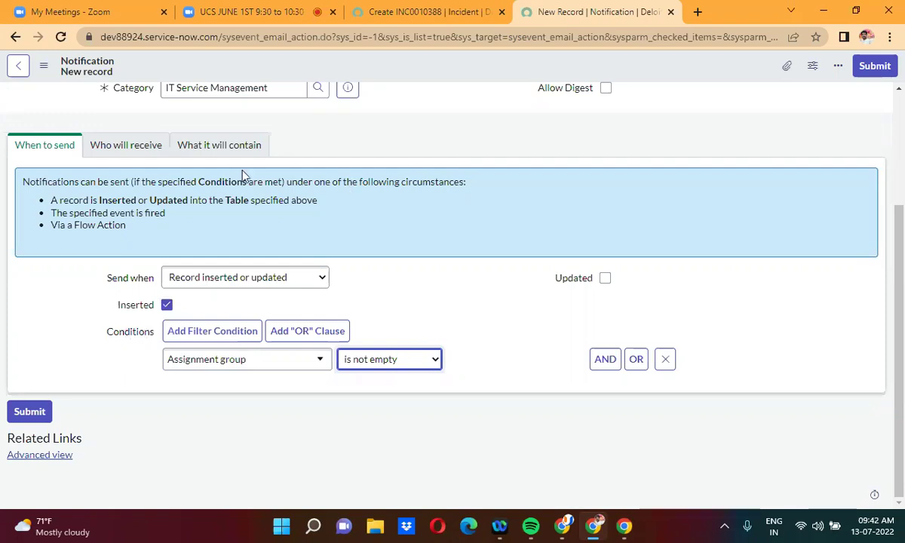
{"action": "left_click", "coordinate": [114, 143]}
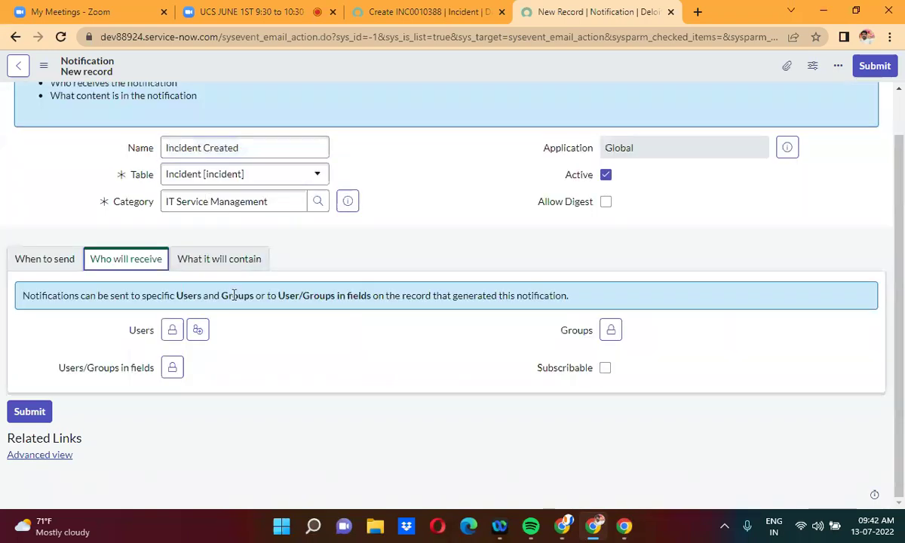
Make Assignment group the notification's recipient field, then go back to the INC0010388 tab.
{"action": "left_click", "coordinate": [173, 370]}
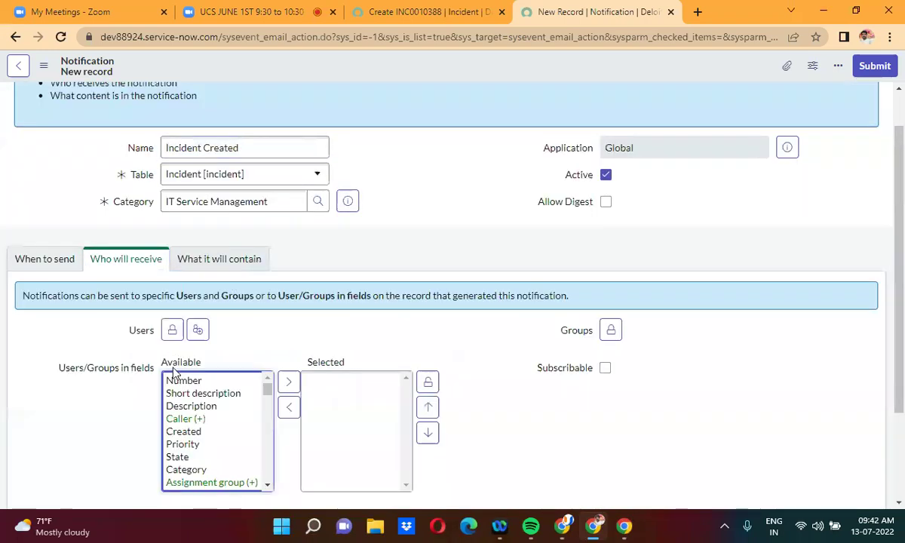
{"action": "double_click", "coordinate": [205, 483]}
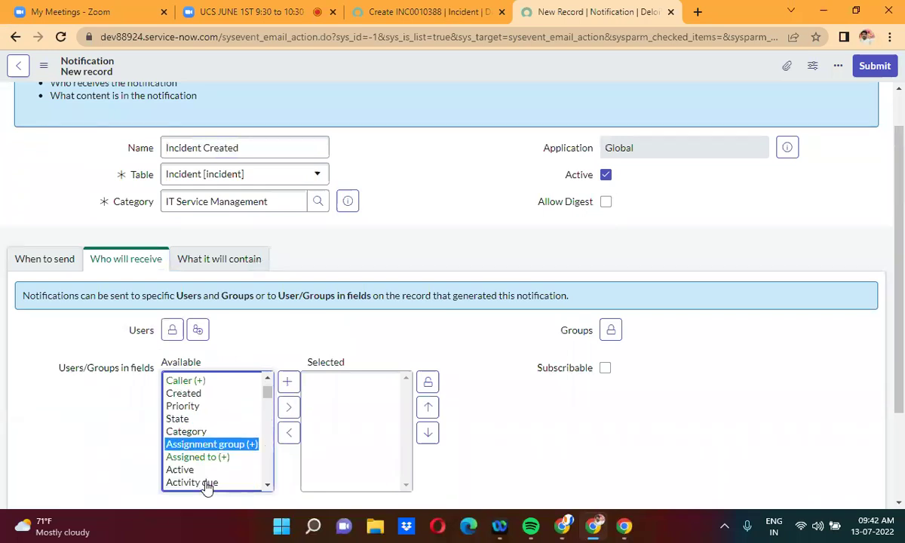
{"action": "left_click", "coordinate": [428, 382]}
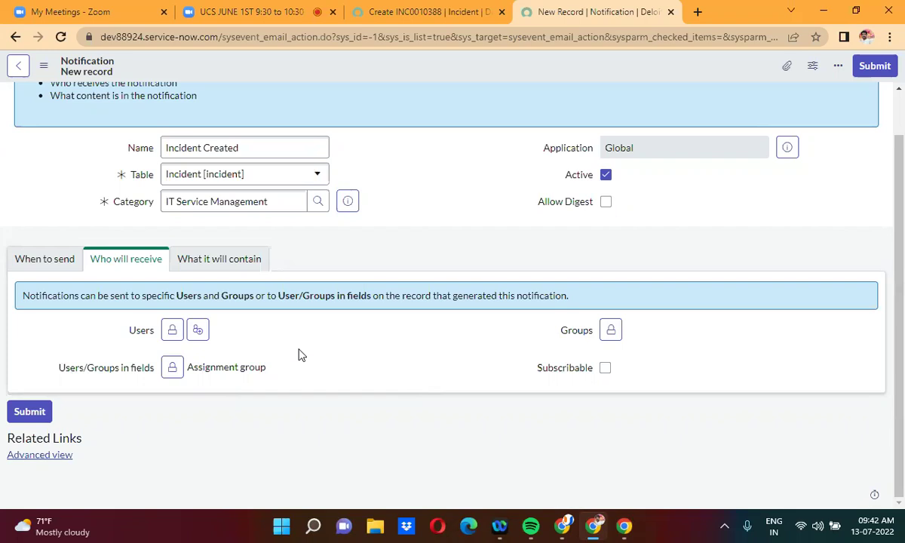
{"action": "left_click", "coordinate": [400, 11]}
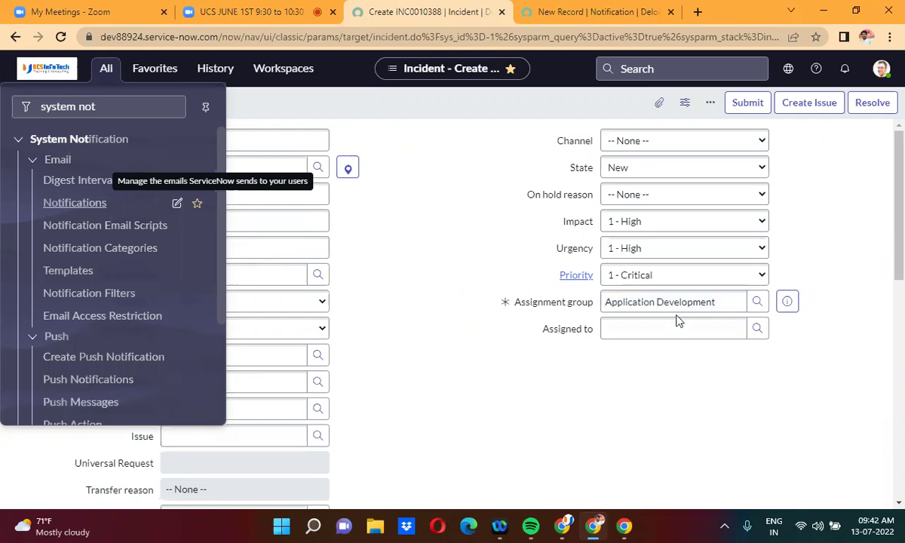
Check the incident's Application Development assignment group, then return to the notification form.
{"action": "triple_click", "coordinate": [626, 308]}
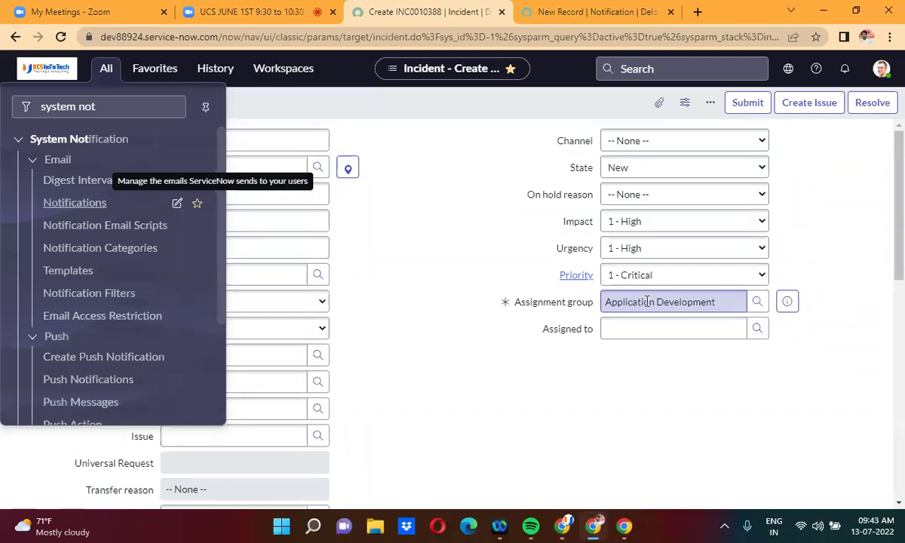
{"action": "double_click", "coordinate": [659, 303]}
{"action": "left_click", "coordinate": [658, 303]}
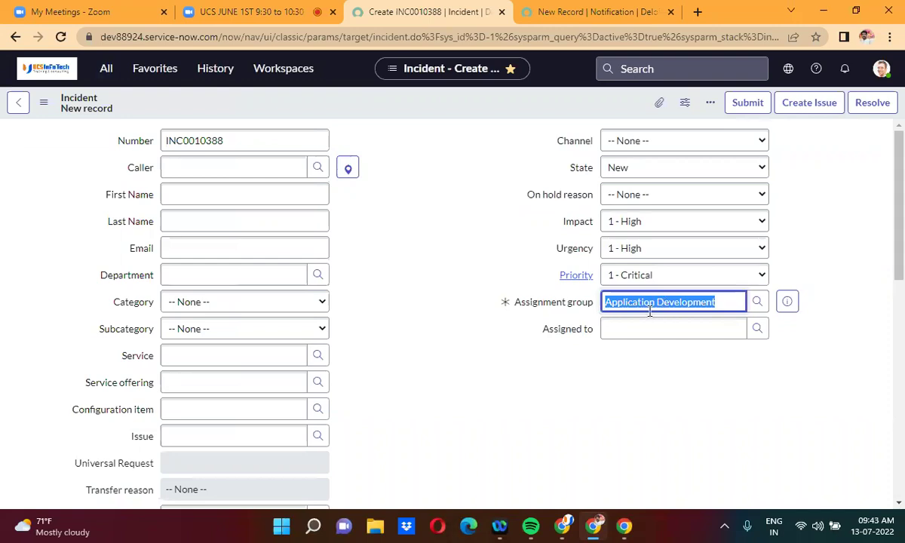
{"action": "left_click", "coordinate": [505, 219]}
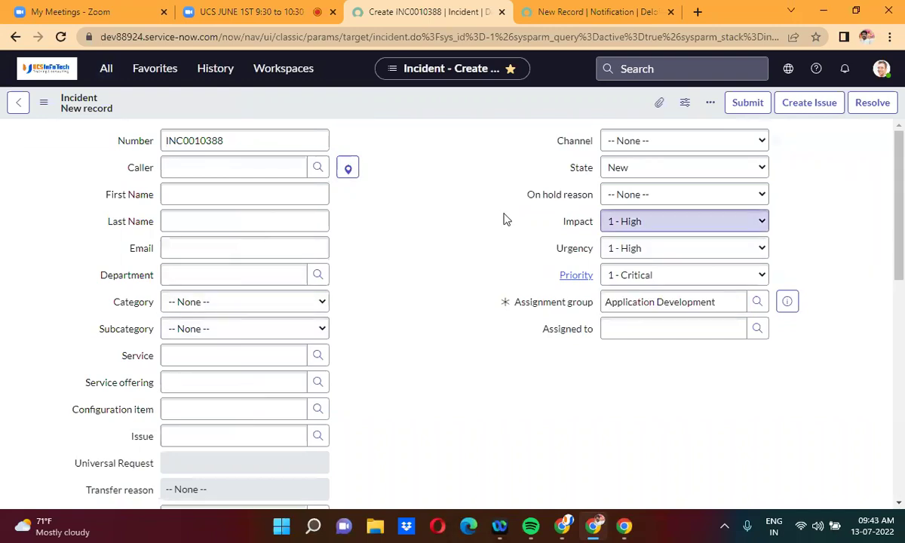
{"action": "left_click", "coordinate": [587, 11]}
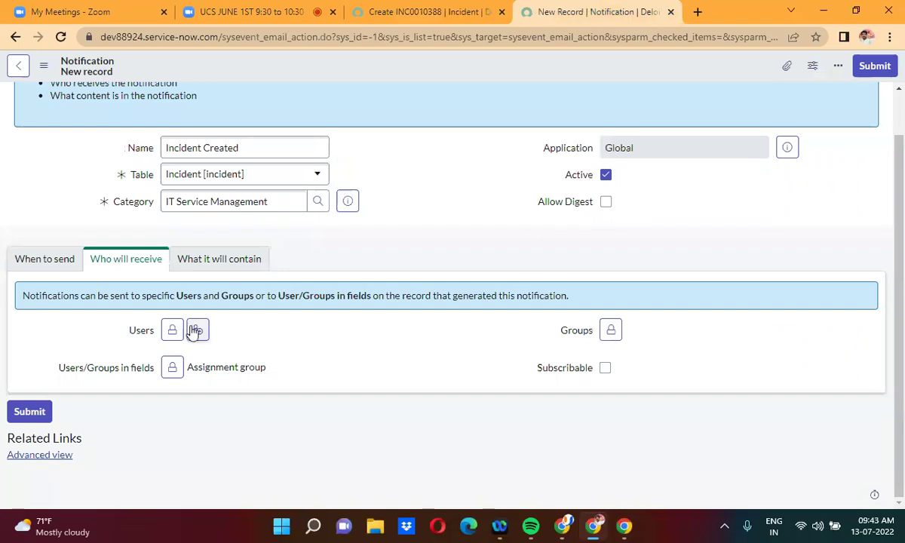
Add a user, found by a partial-name search, as an individual recipient alongside Assignment group.
{"action": "left_click", "coordinate": [51, 256]}
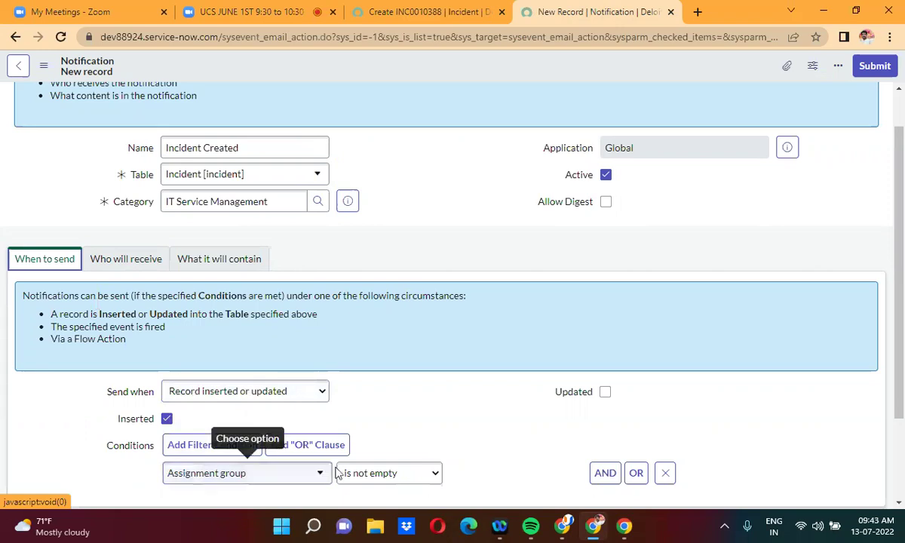
{"action": "left_click", "coordinate": [125, 260]}
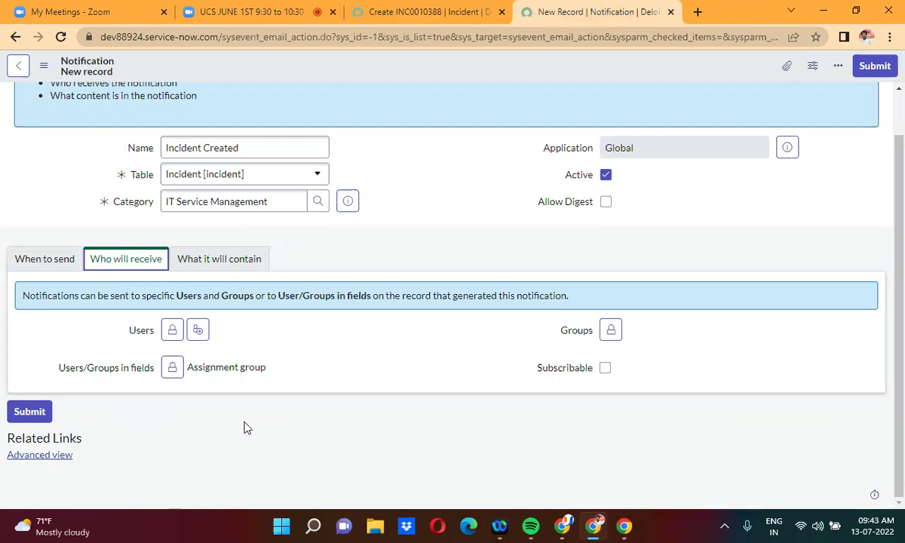
{"action": "left_click", "coordinate": [173, 330]}
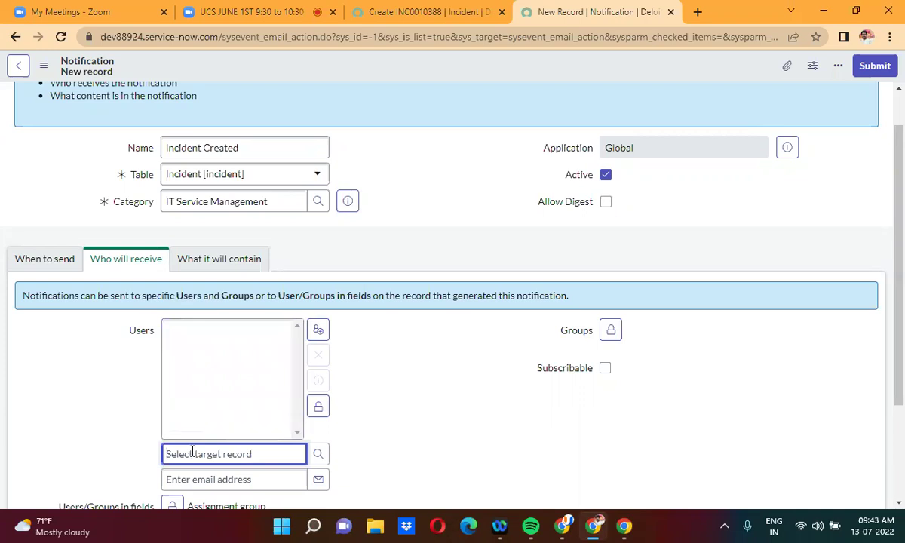
{"action": "type", "text": "abra"}
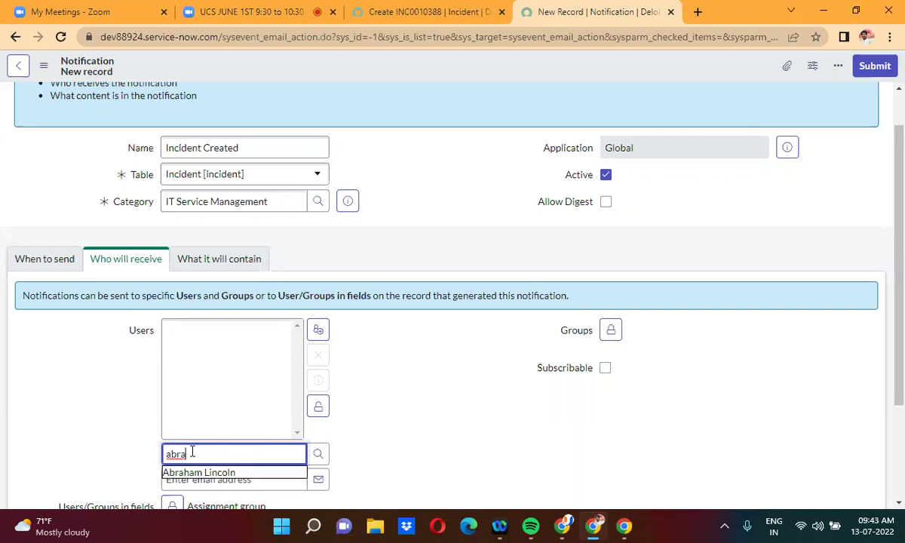
{"action": "left_click", "coordinate": [198, 473]}
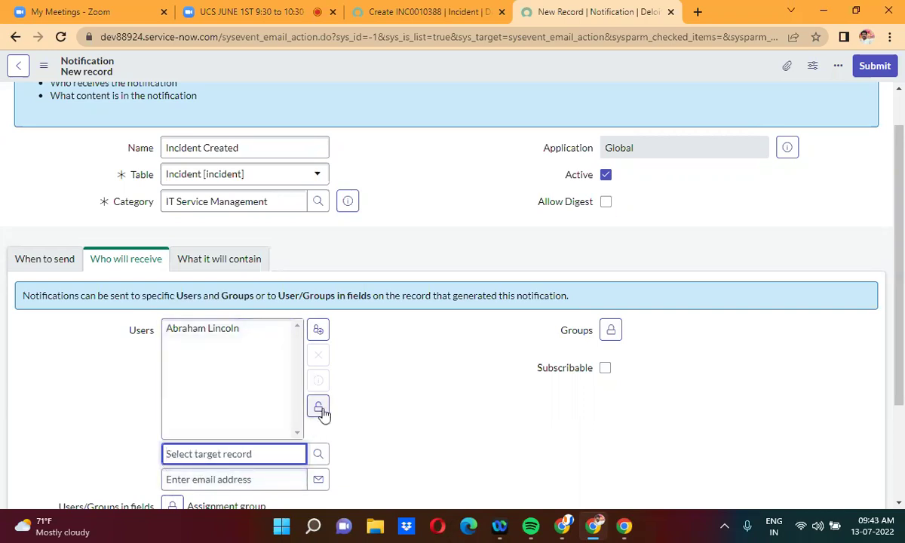
{"action": "left_click", "coordinate": [317, 406]}
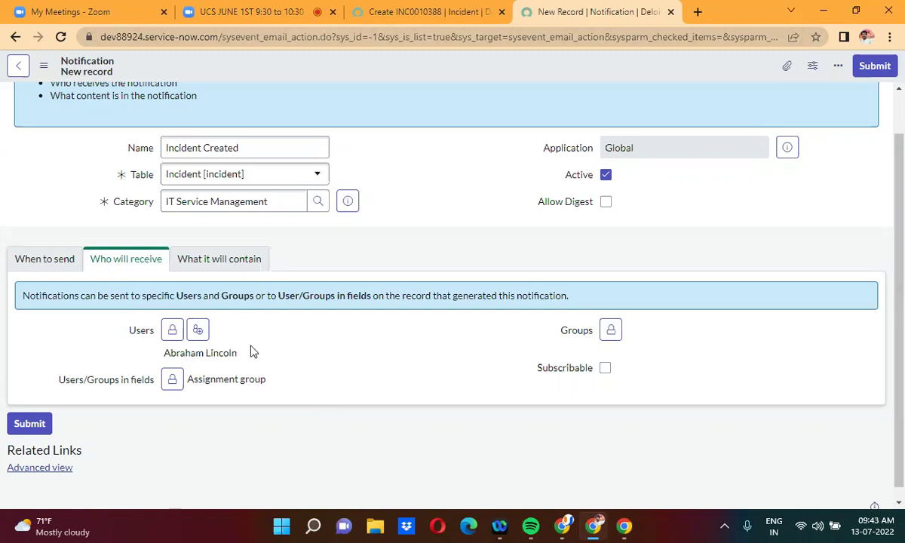
{"action": "triple_click", "coordinate": [203, 353]}
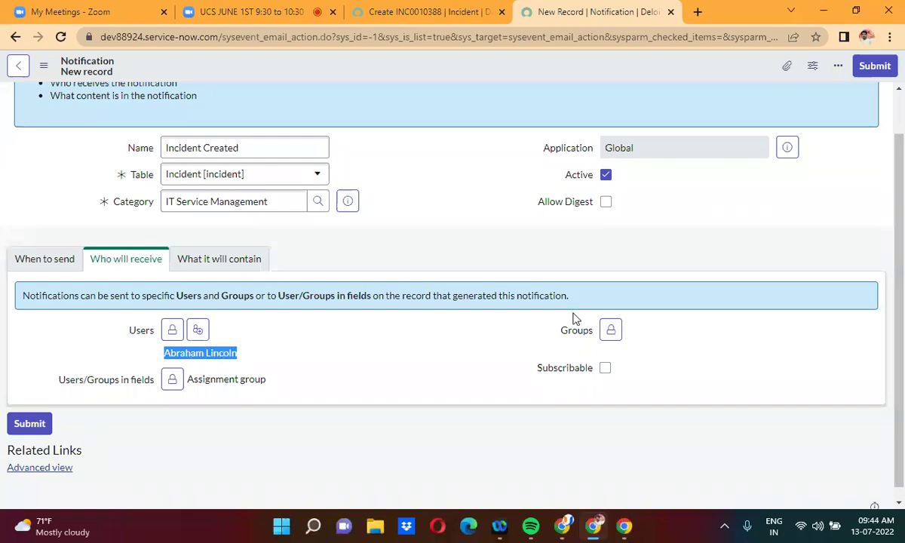
Add the CAB Approval group as a recipient group of the notification.
{"action": "left_click", "coordinate": [610, 330]}
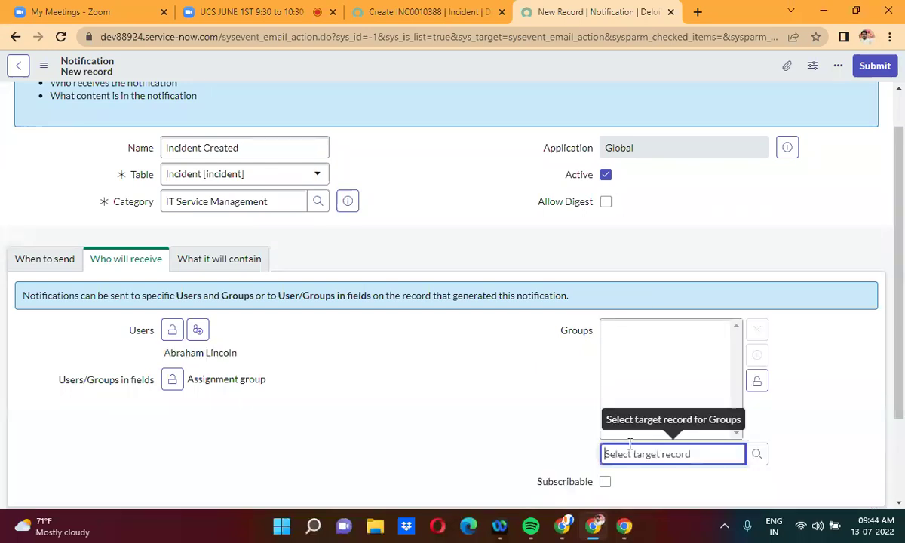
{"action": "type", "text": "cab app"}
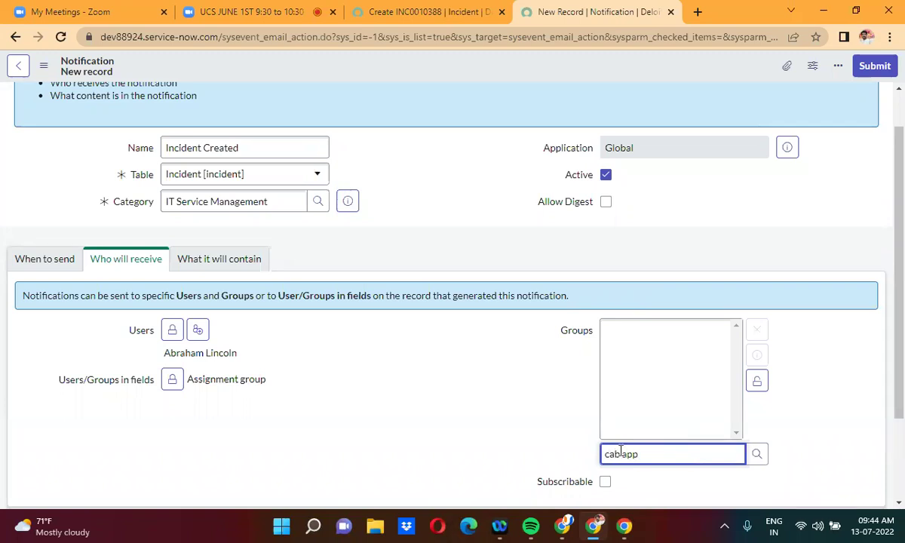
{"action": "left_click", "coordinate": [620, 470]}
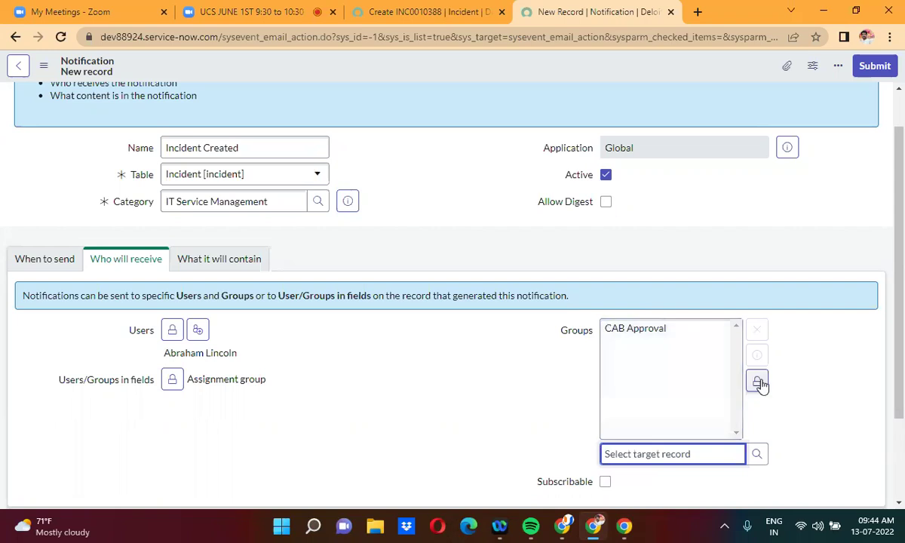
{"action": "left_click", "coordinate": [758, 383]}
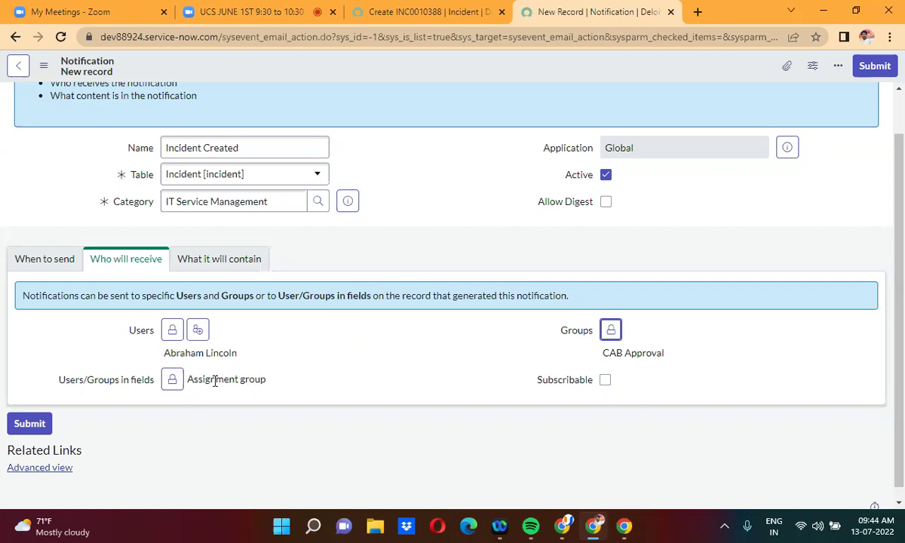
{"action": "triple_click", "coordinate": [187, 354]}
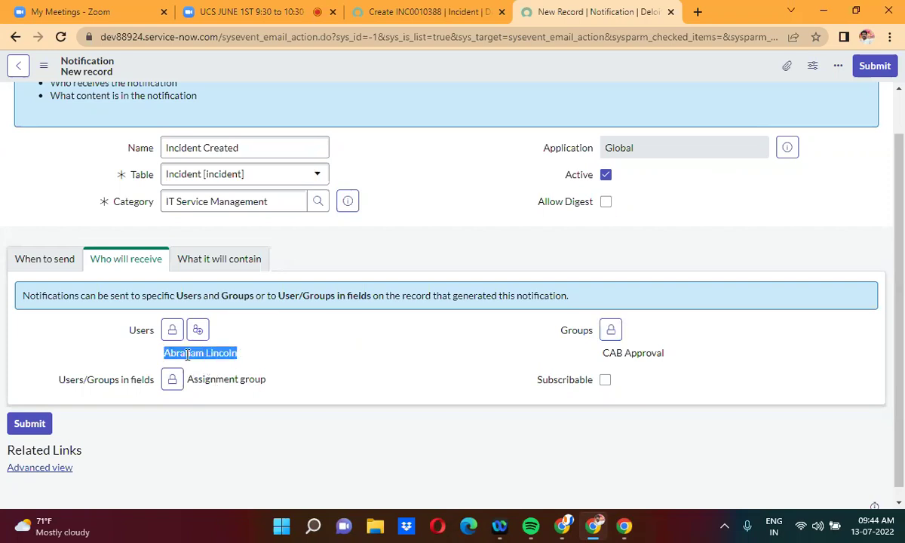
{"action": "left_click", "coordinate": [277, 349]}
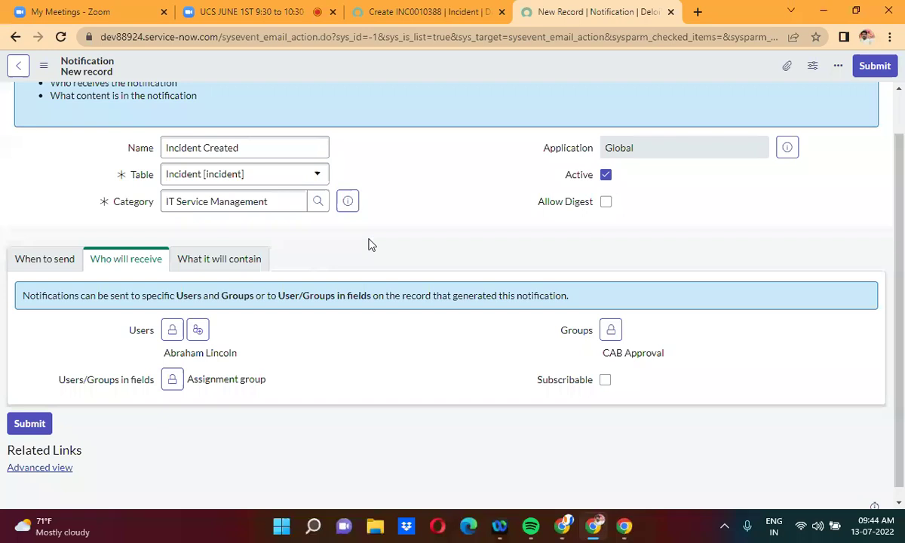
Remove the added user and CAB Approval so only Assignment group receives the notification.
{"action": "left_click", "coordinate": [174, 330]}
{"action": "left_click", "coordinate": [241, 332]}
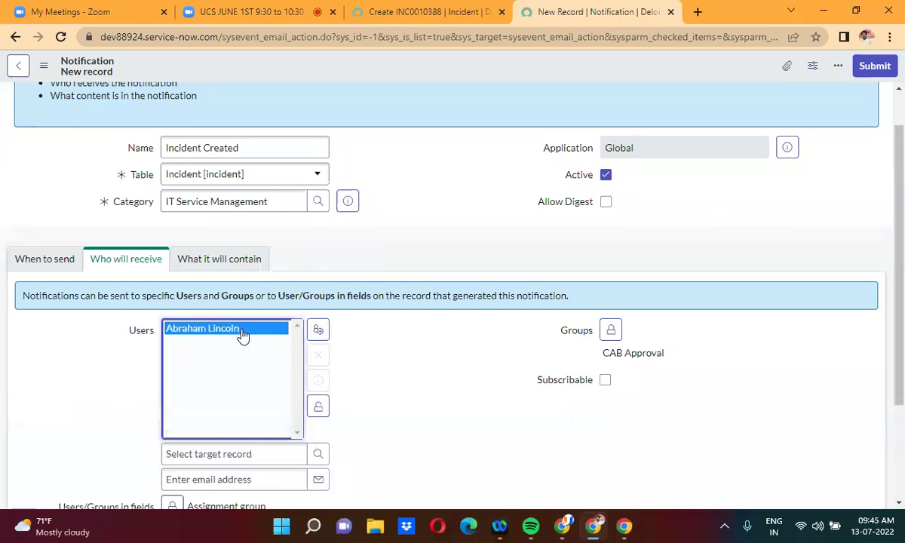
{"action": "left_click", "coordinate": [319, 356]}
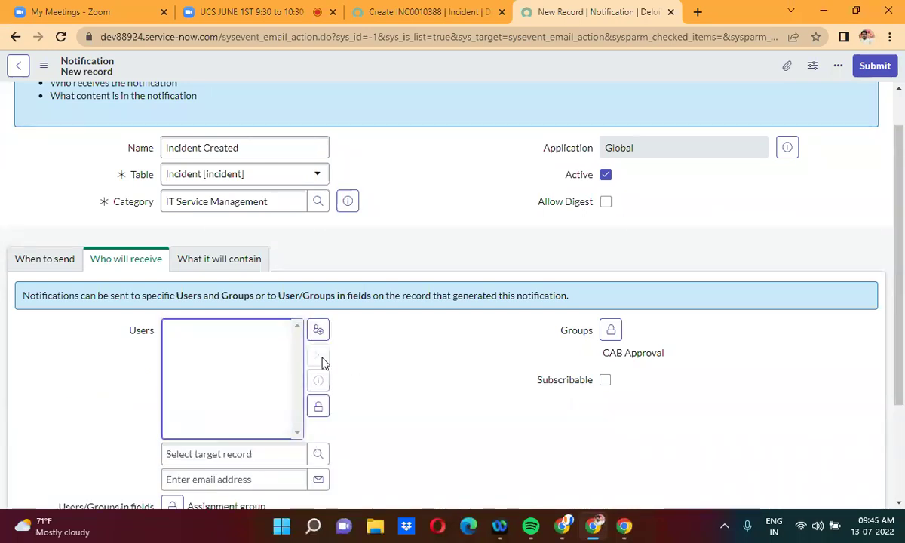
{"action": "left_click", "coordinate": [320, 410]}
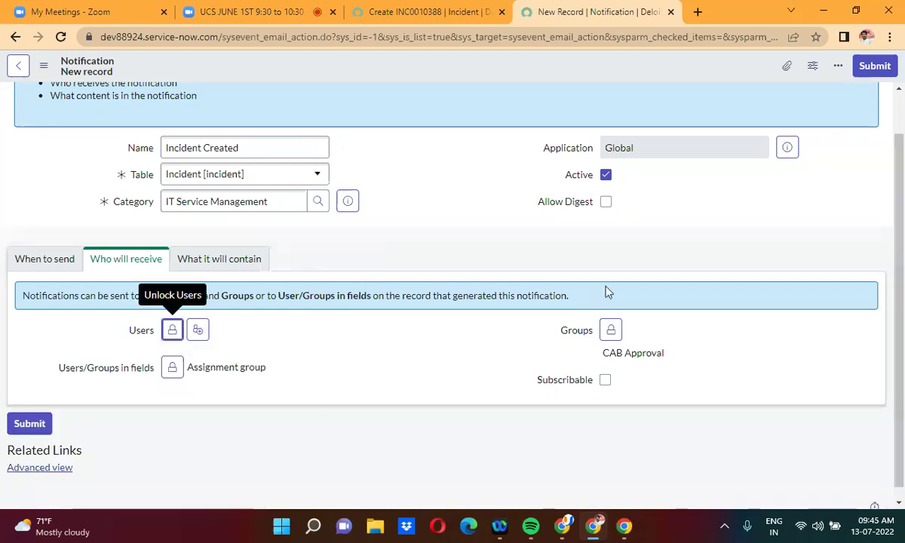
{"action": "left_click", "coordinate": [610, 330]}
{"action": "left_click", "coordinate": [683, 339]}
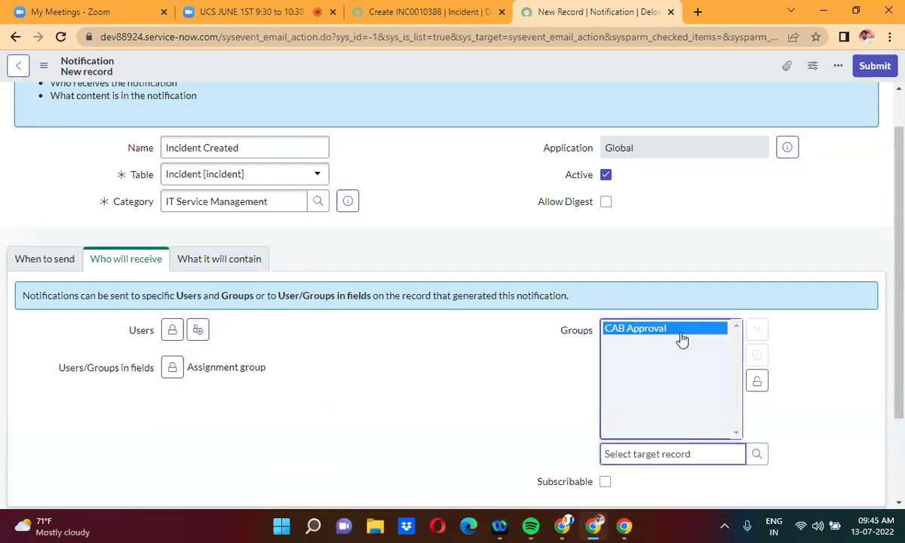
{"action": "left_click", "coordinate": [756, 329]}
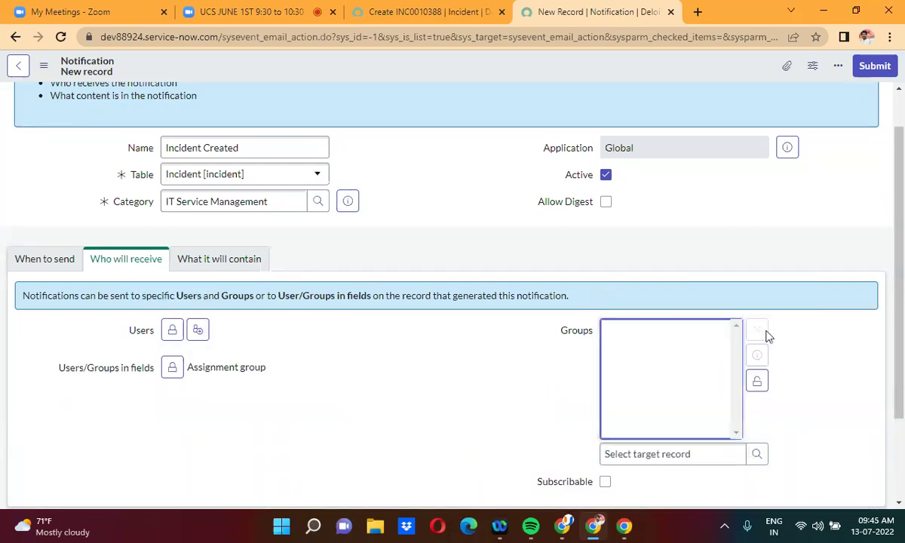
{"action": "left_click", "coordinate": [757, 381]}
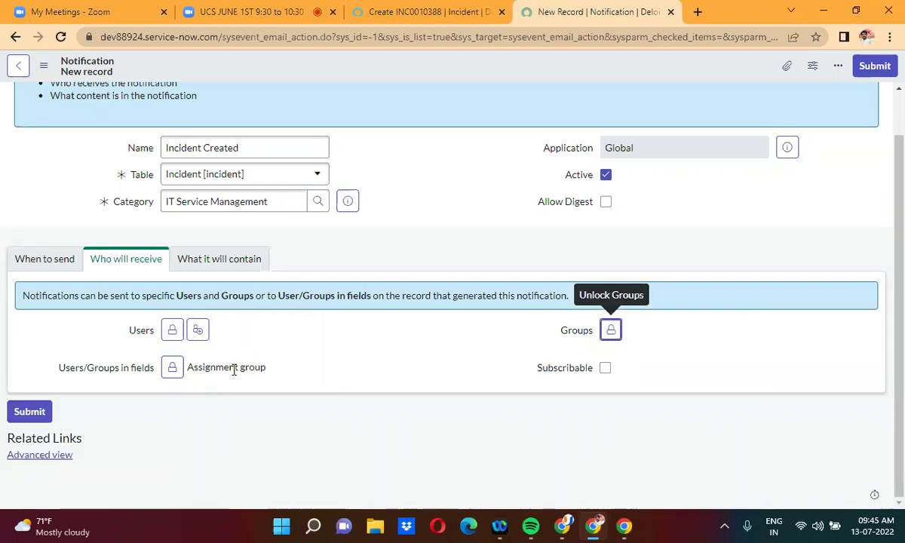
{"action": "left_click", "coordinate": [223, 263]}
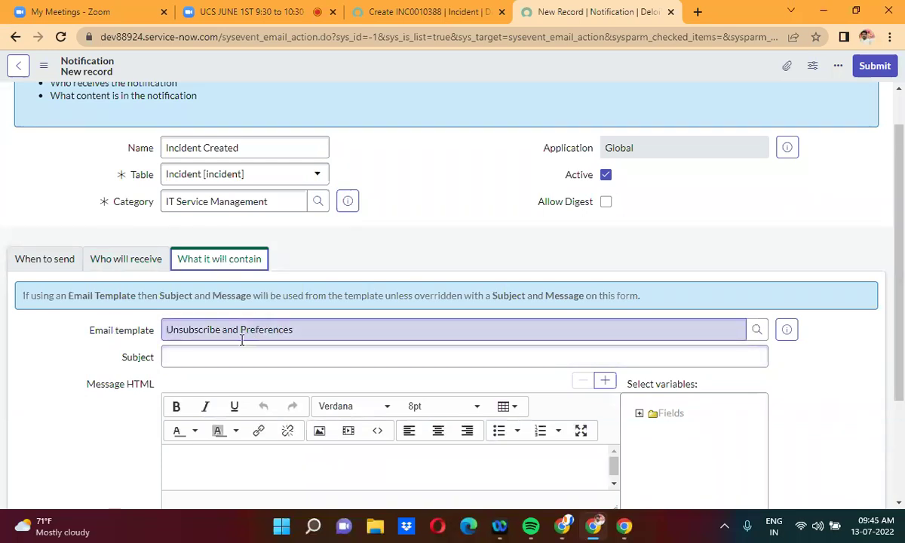
Enter 'Incident has been created - ${number}' as the email subject.
{"action": "left_click", "coordinate": [206, 354]}
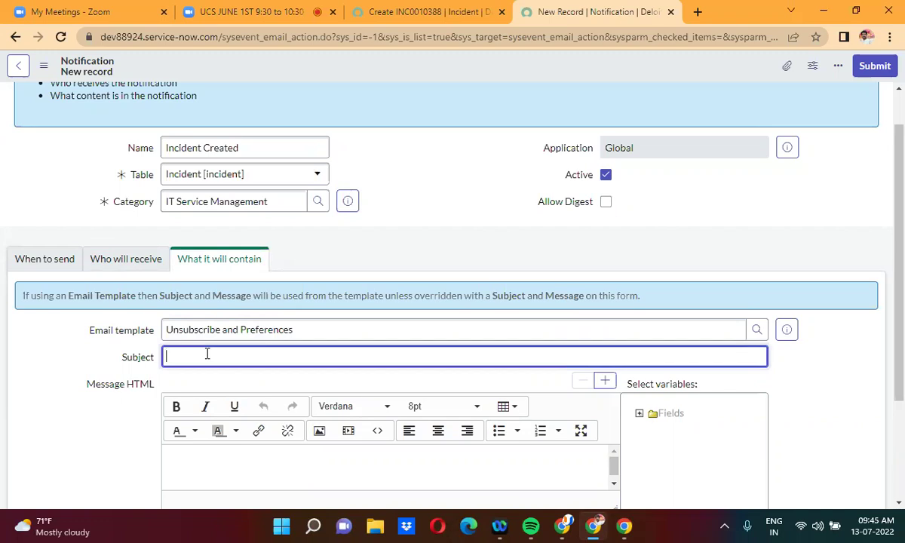
{"action": "type", "text": "Incident has been c"}
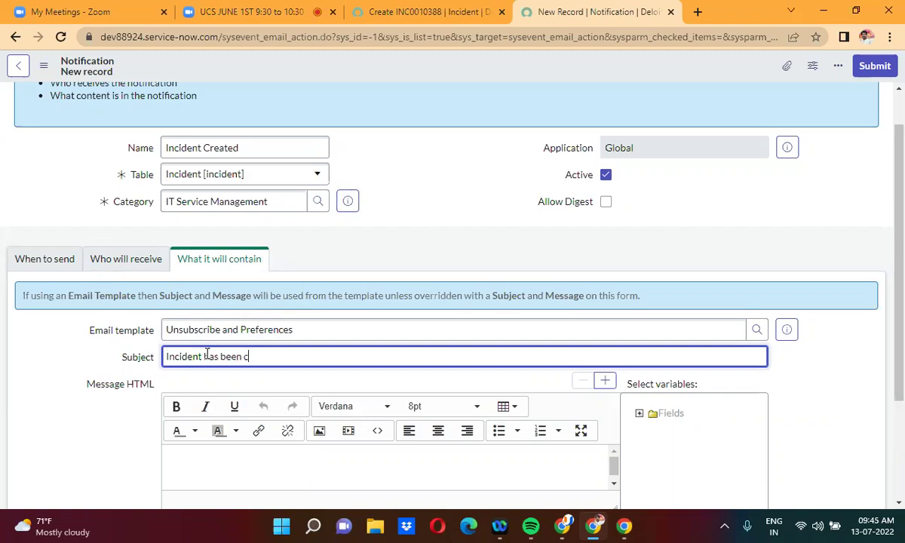
{"action": "type", "text": "reated -"}
{"action": "type", "text": " $"}
{"action": "type", "text": "{}"}
{"action": "type", "text": "num"}
{"action": "type", "text": "ber"}
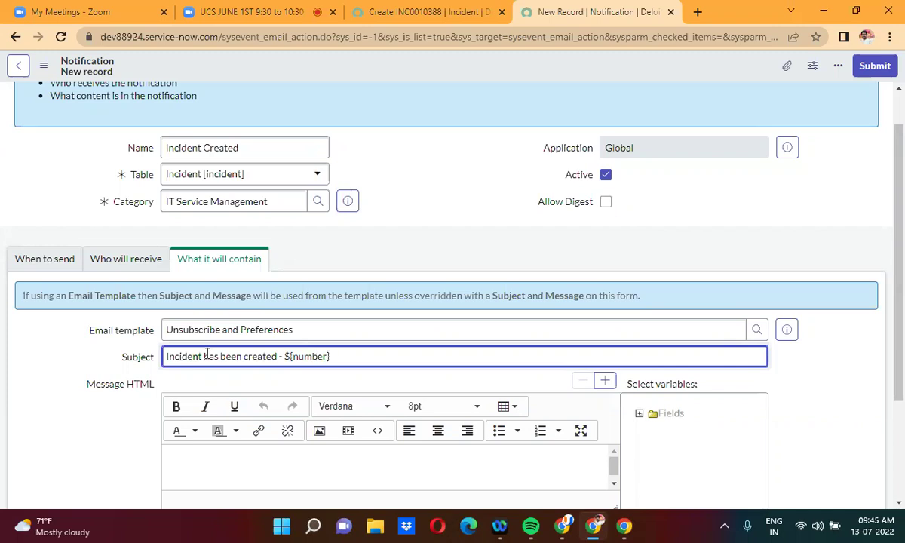
{"action": "double_click", "coordinate": [298, 356]}
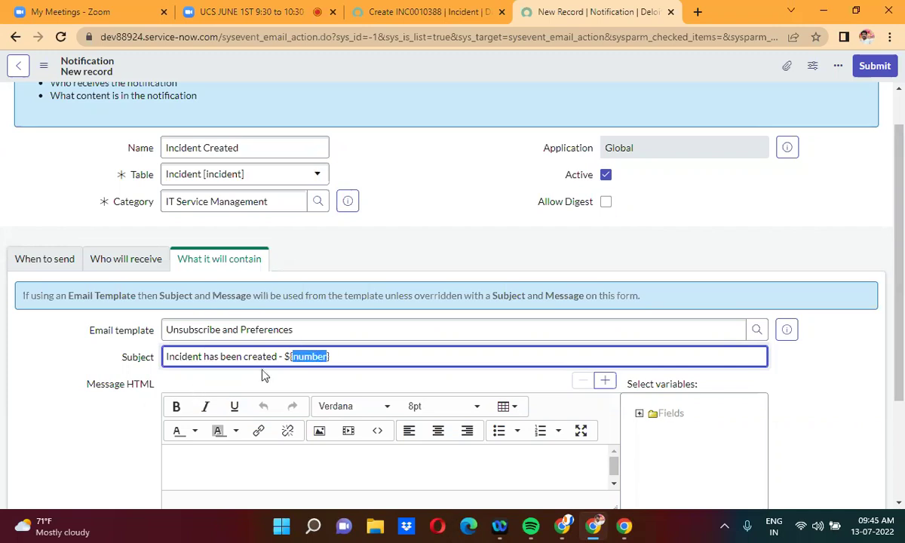
{"action": "left_click", "coordinate": [55, 472]}
{"action": "scroll", "coordinate": [55, 473], "scroll_direction": "down", "scroll_amount": 1}
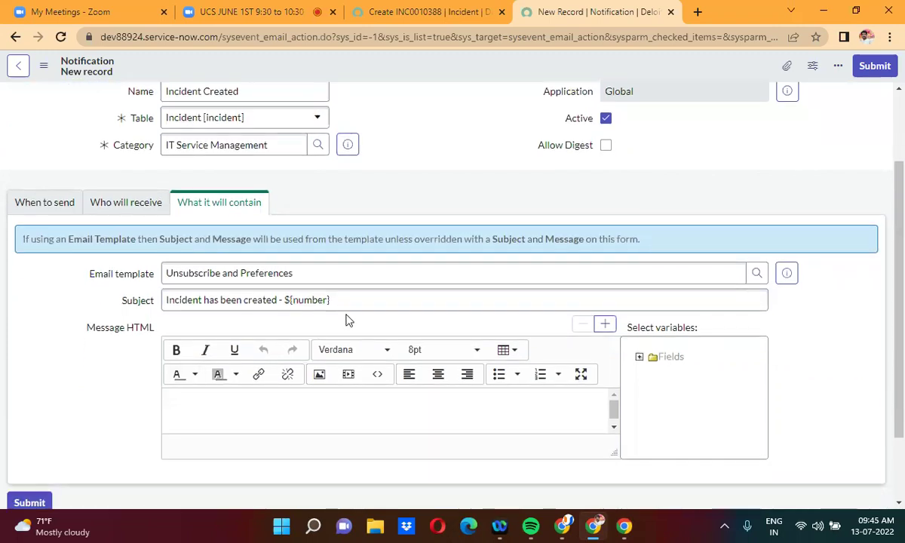
{"action": "left_click", "coordinate": [310, 299]}
{"action": "double_click", "coordinate": [311, 299]}
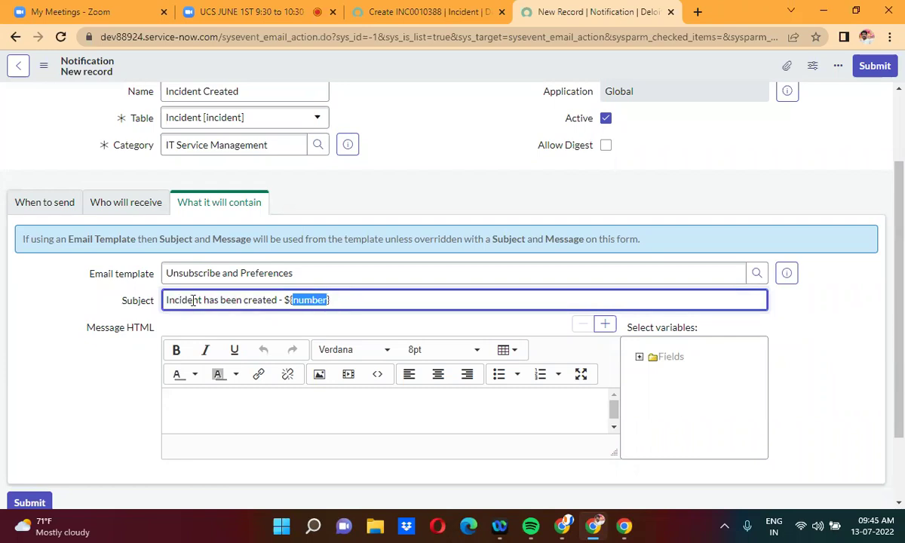
Write the 'Hi Team,' greeting and a line saying an incident has been created.
{"action": "left_click", "coordinate": [208, 410]}
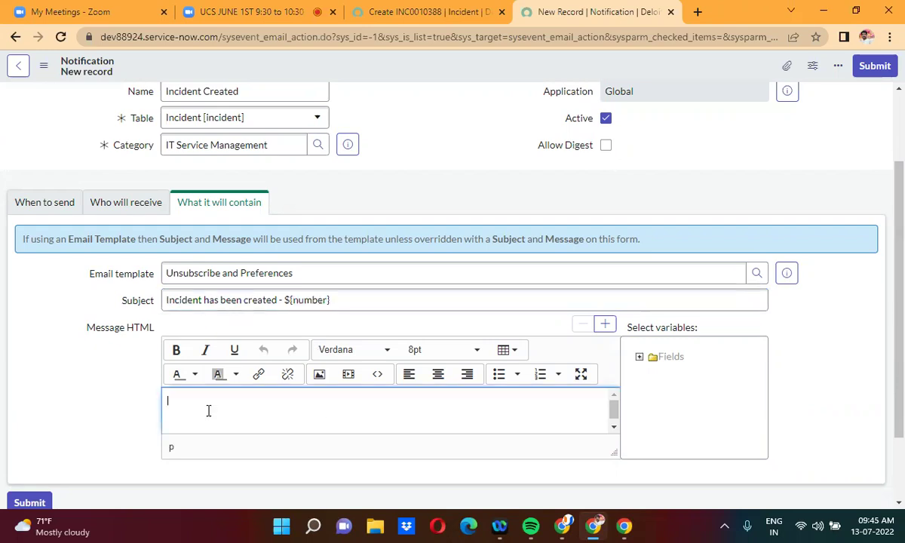
{"action": "type", "text": "Hi Te"}
{"action": "type", "text": "a"}
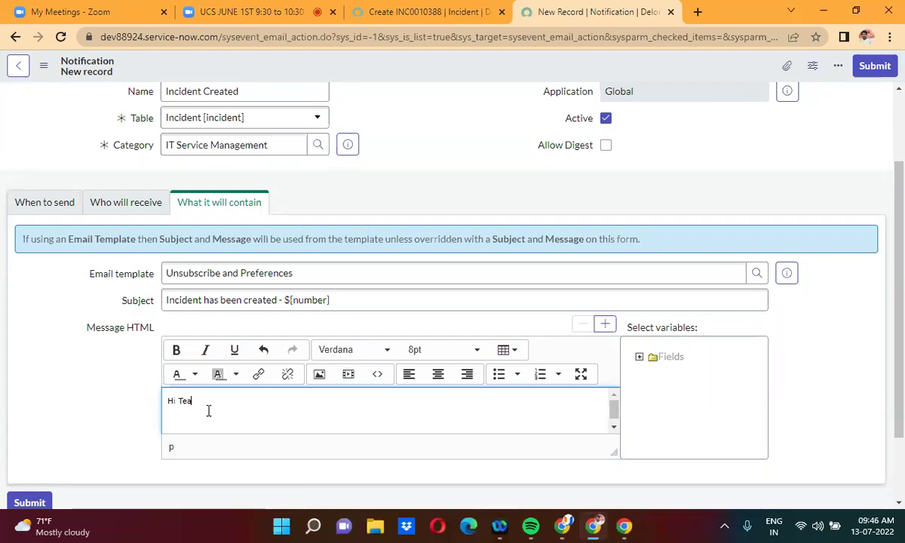
{"action": "type", "text": "m,"}
{"action": "key", "text": "Return"}
{"action": "type", "text": "Pla"}
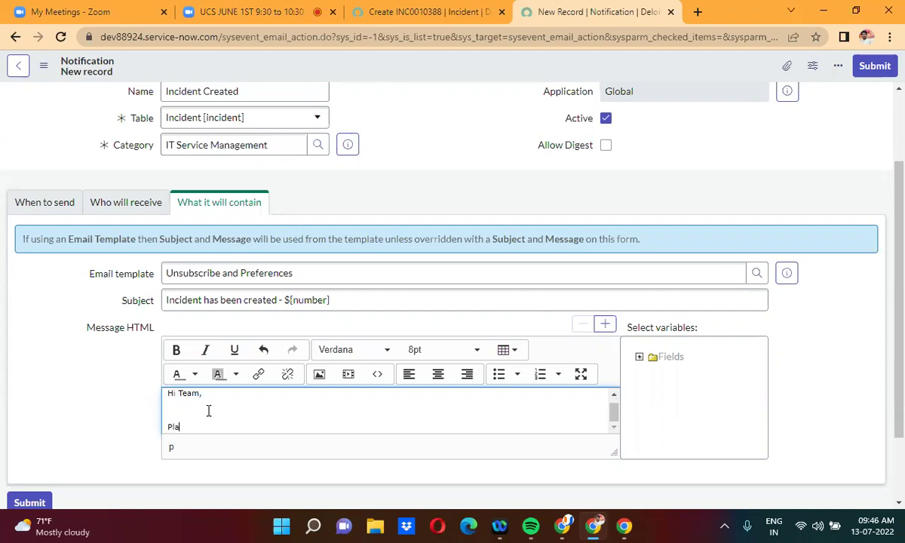
{"action": "type", "text": "ese be informed that an inciden"}
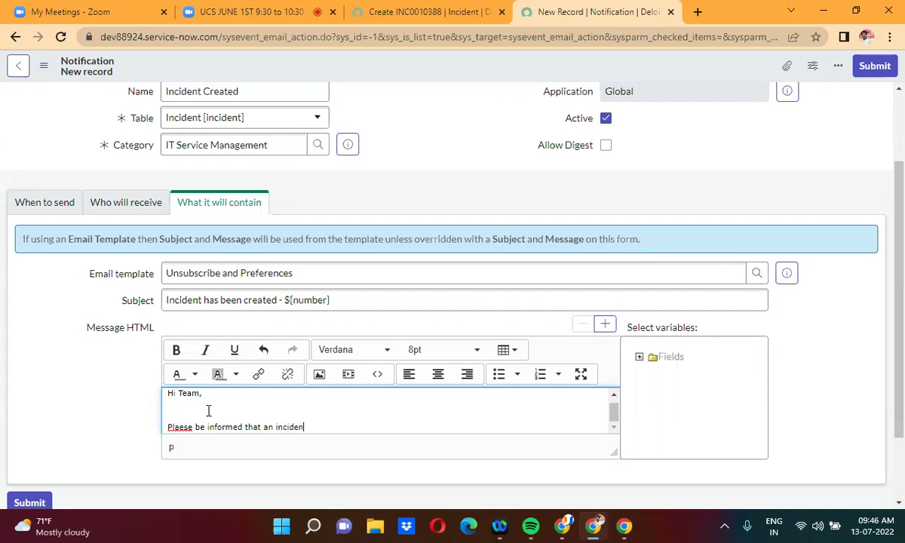
{"action": "type", "text": "t has been cretaed"}
{"action": "key", "text": "BackSpace"}
{"action": "type", "text": ". Please"}
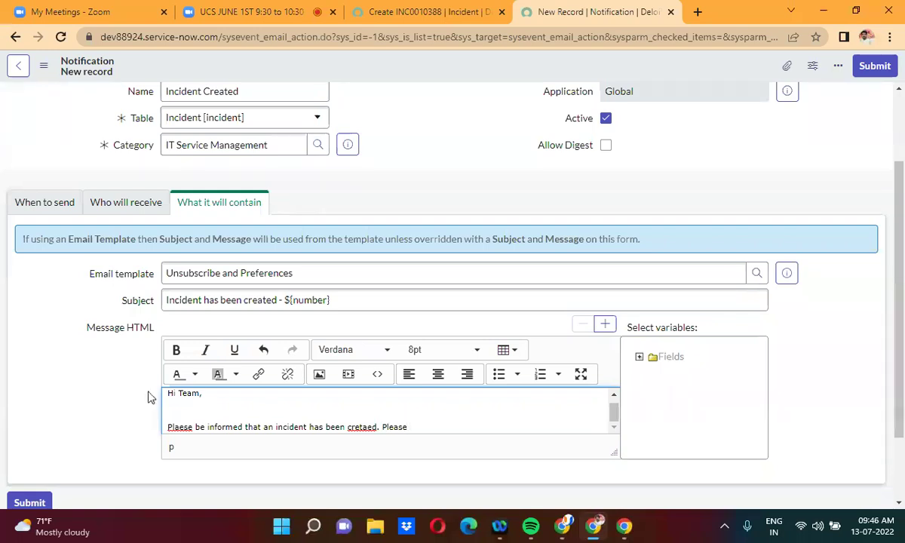
Correct 'cretaed' to 'created', append 'Please have a look ${URI}.', and expand the editor full screen.
{"action": "right_click", "coordinate": [359, 428]}
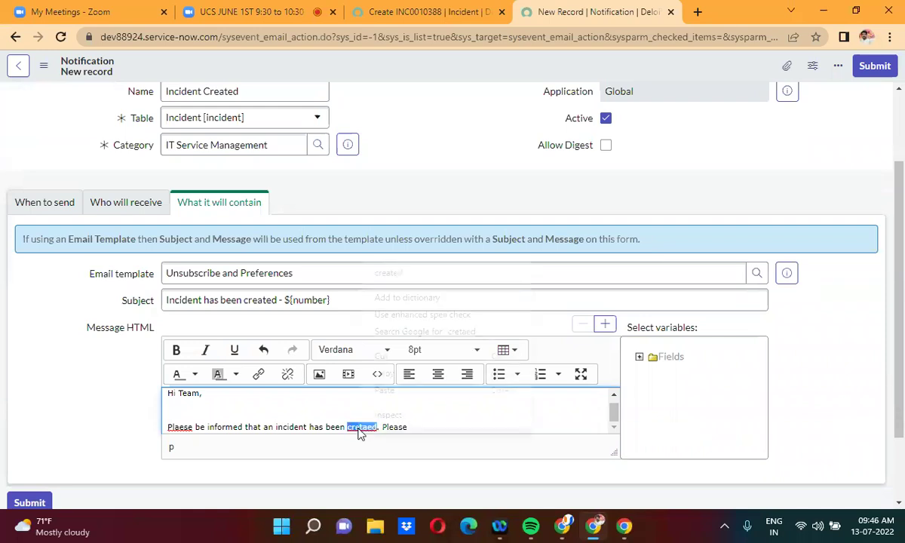
{"action": "left_click", "coordinate": [370, 269]}
{"action": "left_click", "coordinate": [422, 427]}
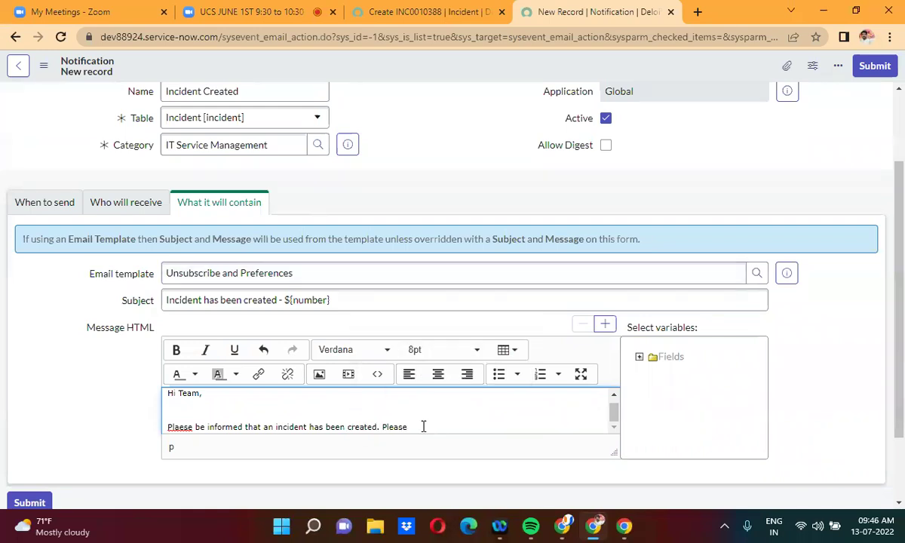
{"action": "type", "text": "have a look"}
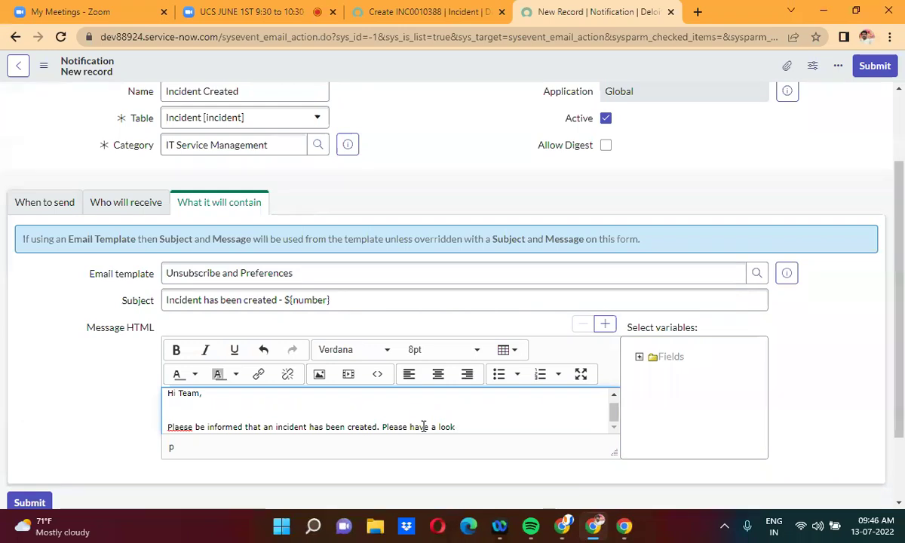
{"action": "type", "text": "${}"}
{"action": "key", "text": "Left"}
{"action": "type", "text": "URI"}
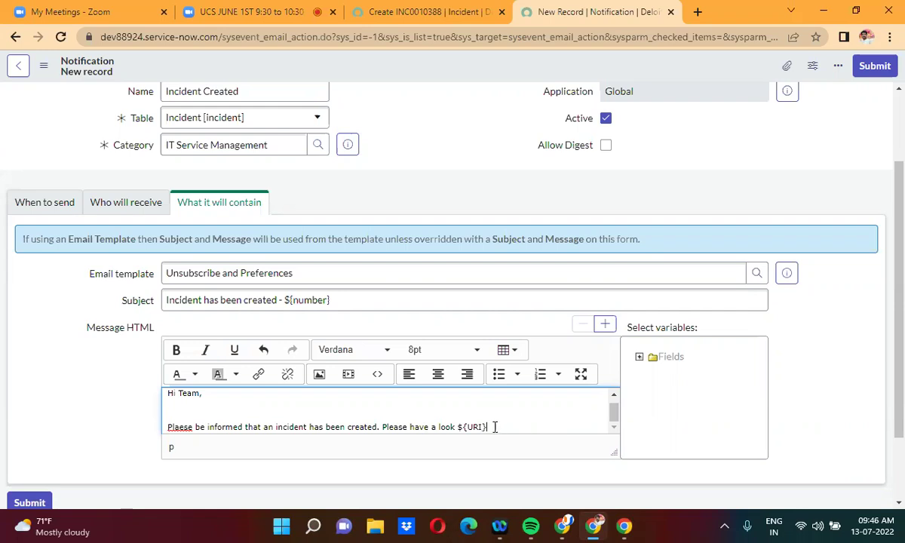
{"action": "type", "text": "."}
{"action": "key", "text": "Return"}
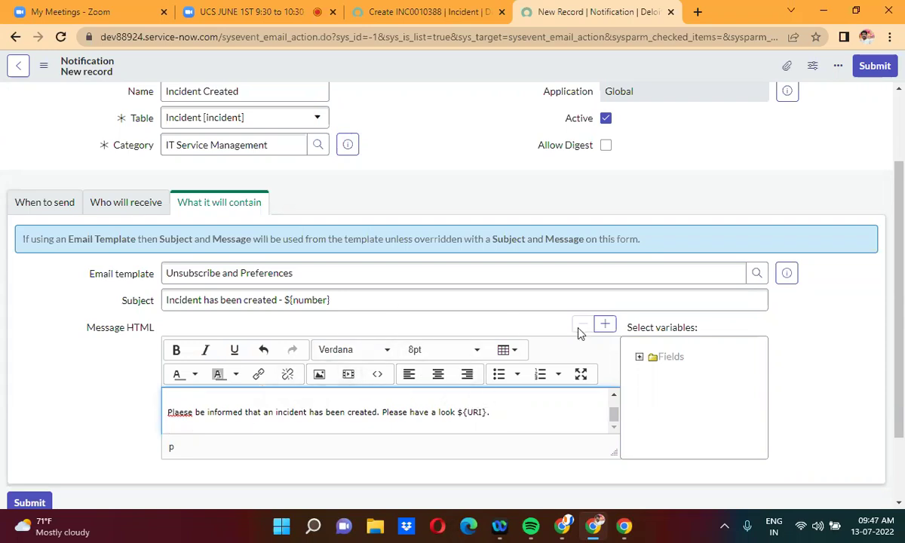
{"action": "left_click", "coordinate": [580, 374]}
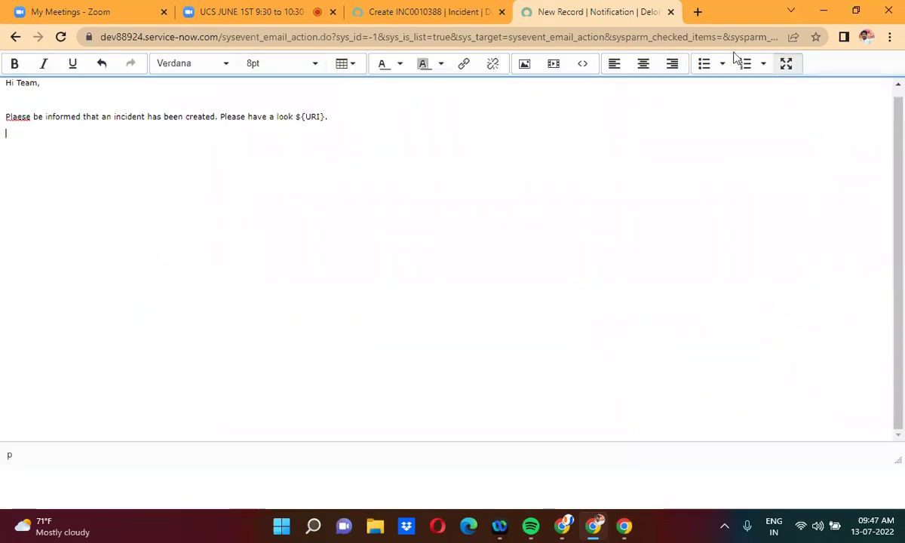
Correct 'Plaese' to 'Please' and add two blank lines below the message.
{"action": "right_click", "coordinate": [10, 120]}
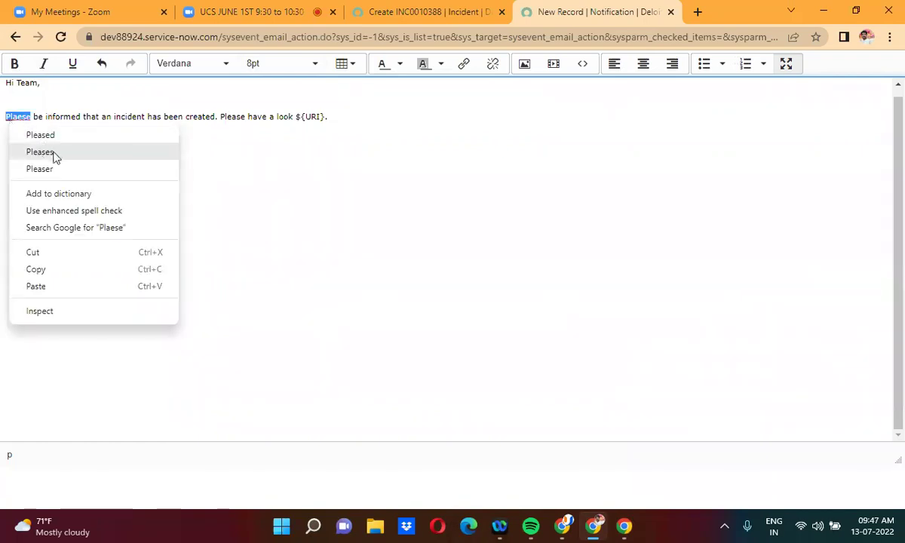
{"action": "left_click", "coordinate": [19, 119]}
{"action": "left_click", "coordinate": [18, 119]}
{"action": "key", "text": "BackSpace"}
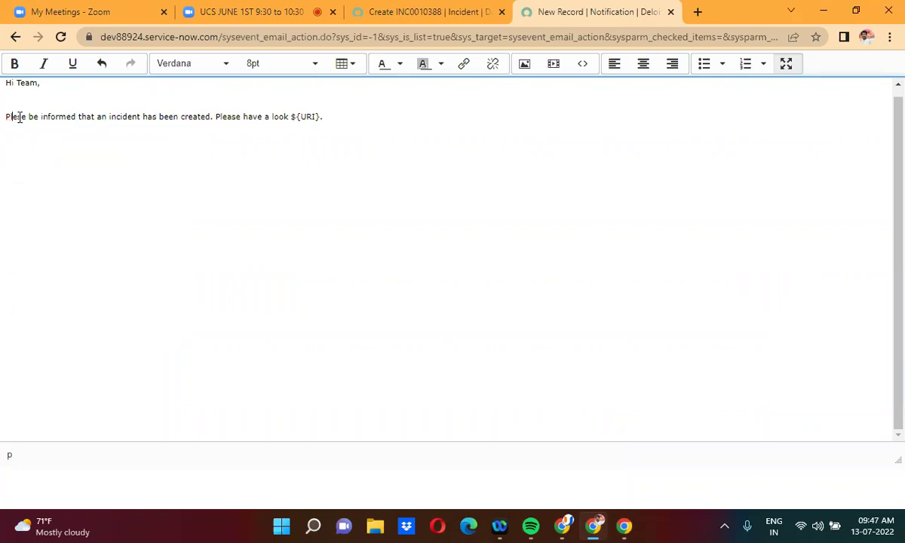
{"action": "type", "text": "a"}
{"action": "left_click", "coordinate": [357, 116]}
{"action": "key", "text": "Return"}
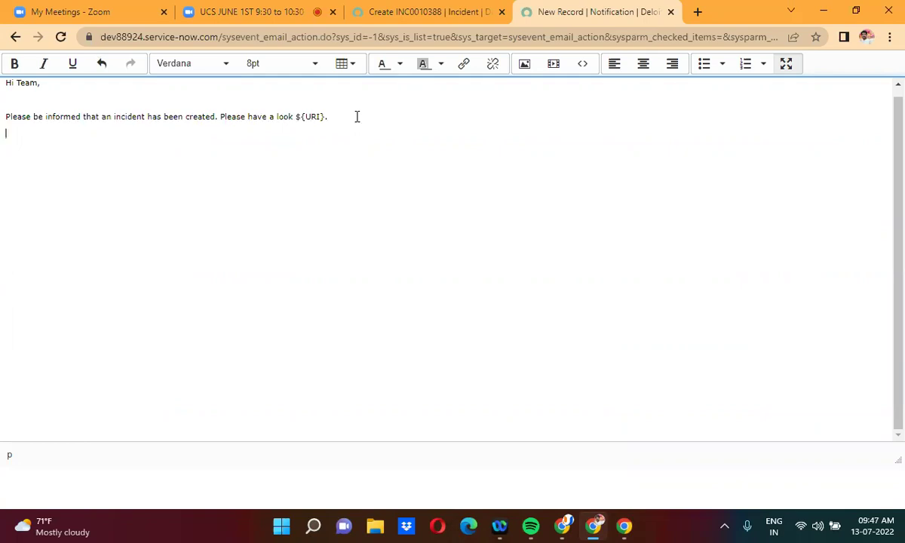
{"action": "key", "text": "Return"}
{"action": "key", "text": "Return"}
{"action": "left_click", "coordinate": [356, 68]}
{"action": "mouse_move", "coordinate": [418, 89]}
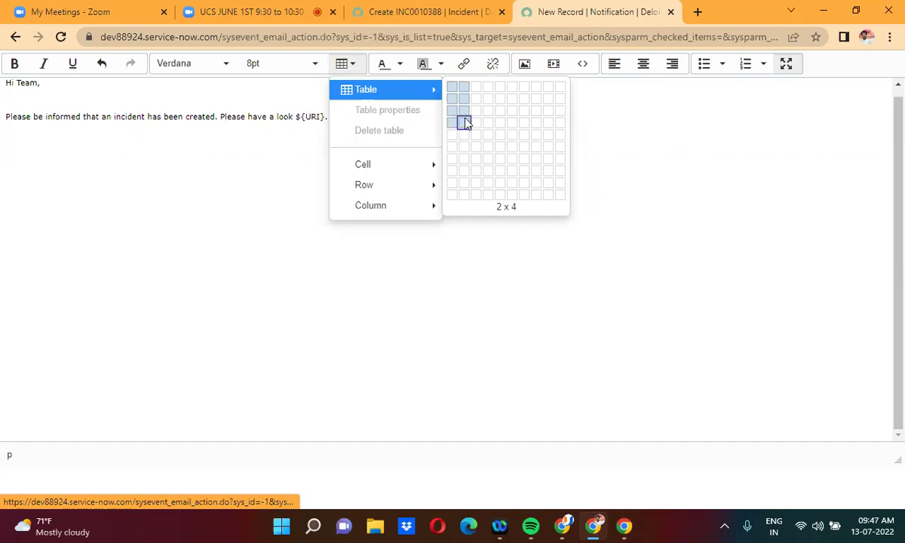
Insert a half-width 2x4 table labelled Short Description, Description, Caller and Priority.
{"action": "left_click", "coordinate": [465, 123]}
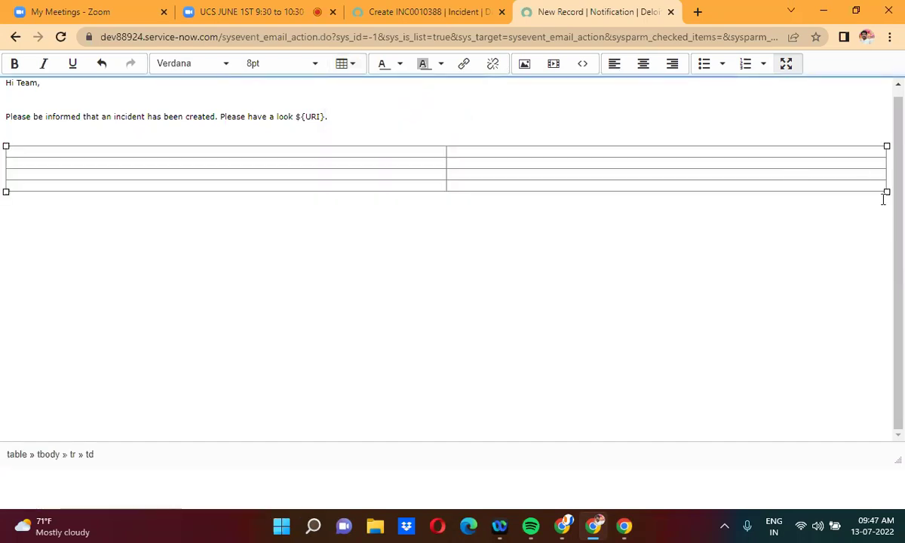
{"action": "left_click_drag", "start_coordinate": [885, 192], "coordinate": [445, 193]}
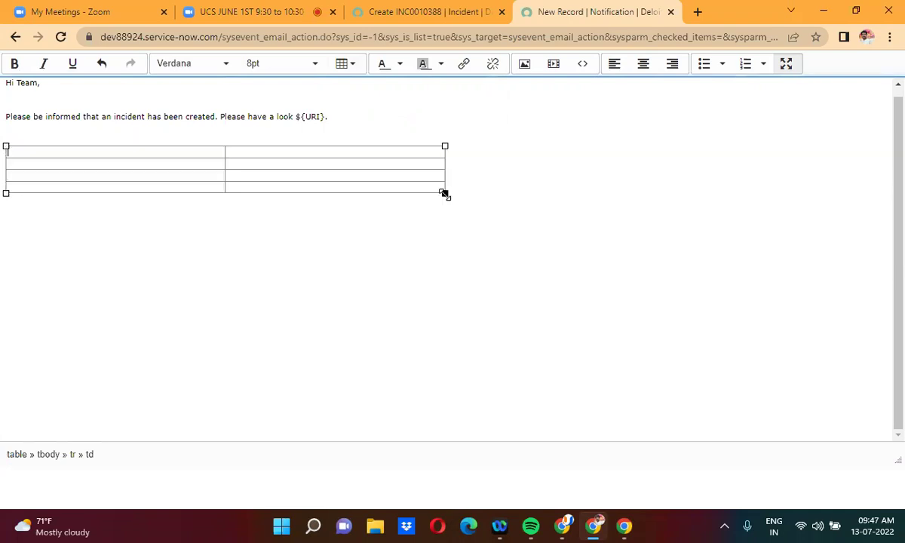
{"action": "left_click", "coordinate": [66, 149]}
{"action": "type", "text": "Short Description"}
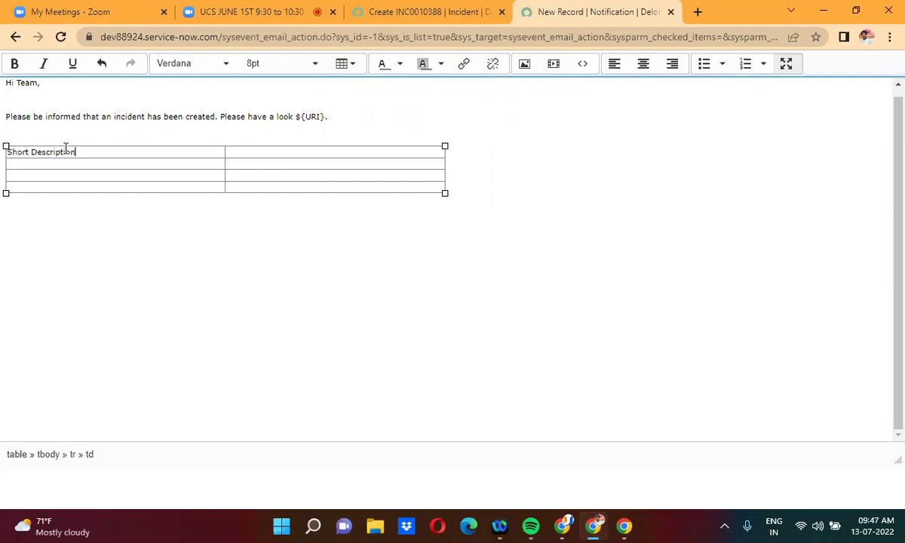
{"action": "left_click", "coordinate": [24, 163]}
{"action": "type", "text": "Description"}
{"action": "left_click", "coordinate": [19, 173]}
{"action": "type", "text": "Caller"}
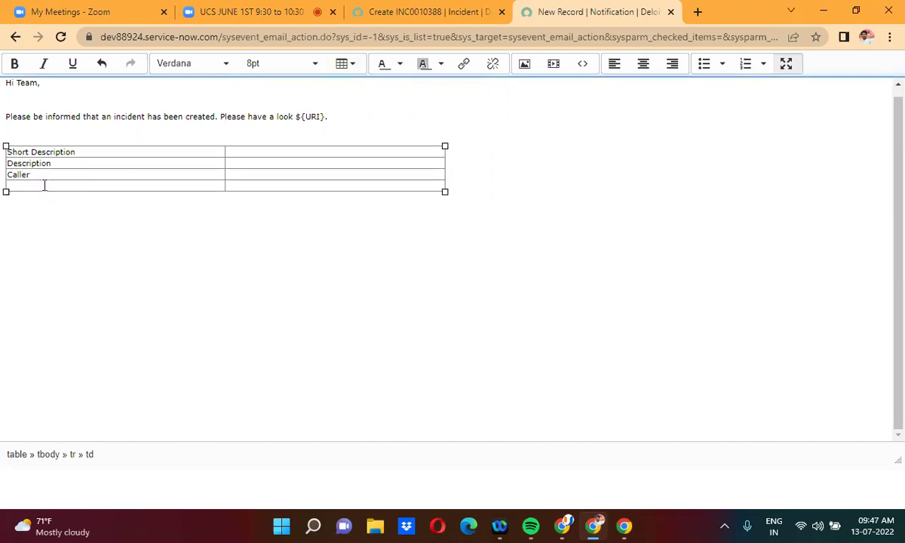
{"action": "type", "text": "Priority"}
Fill the value column with ${short_description}, ${description}, ${caller_id} and ${priority}.
{"action": "left_click", "coordinate": [245, 151]}
{"action": "type", "text": "${}"}
{"action": "type", "text": "short_"}
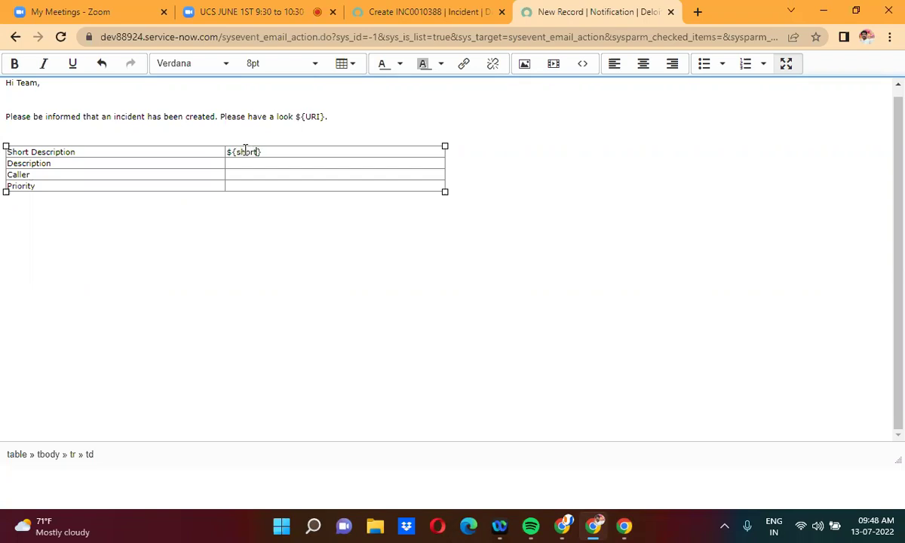
{"action": "type", "text": "description"}
{"action": "left_click", "coordinate": [247, 165]}
{"action": "type", "text": "$"}
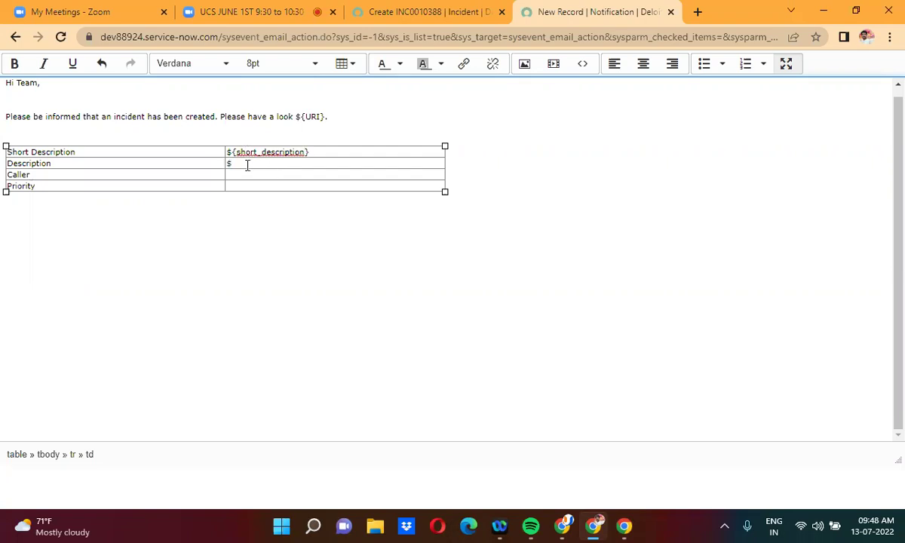
{"action": "type", "text": "{}"}
{"action": "type", "text": "descript"}
{"action": "type", "text": "ion"}
{"action": "left_click", "coordinate": [252, 177]}
{"action": "type", "text": "$"}
{"action": "type", "text": "{}"}
{"action": "type", "text": "call"}
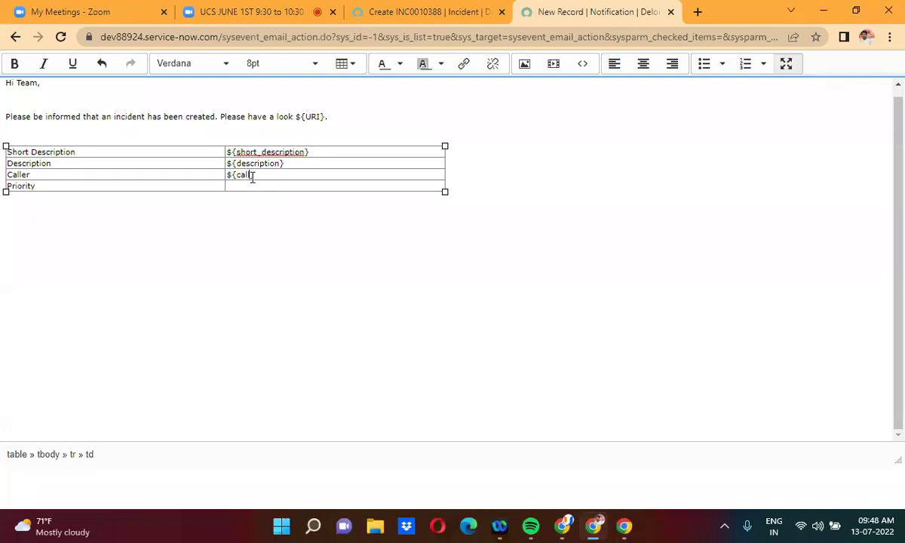
{"action": "type", "text": "er_id"}
{"action": "key", "text": "Down"}
{"action": "type", "text": "${}"}
{"action": "key", "text": "Left"}
{"action": "type", "text": "priority"}
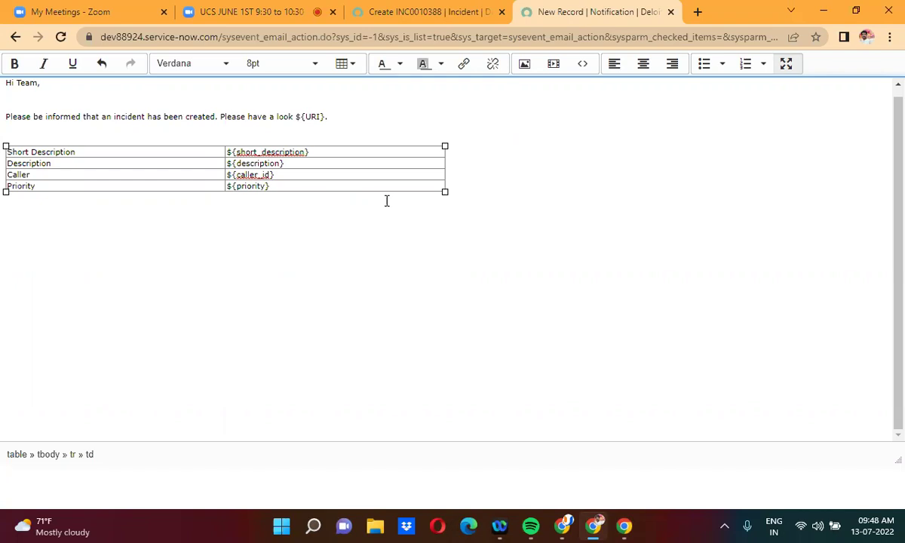
Below the table, add 'Please have a look at ${URI_REF}.' followed by a 'Many thanks, UCS' sign-off.
{"action": "left_click", "coordinate": [6, 134]}
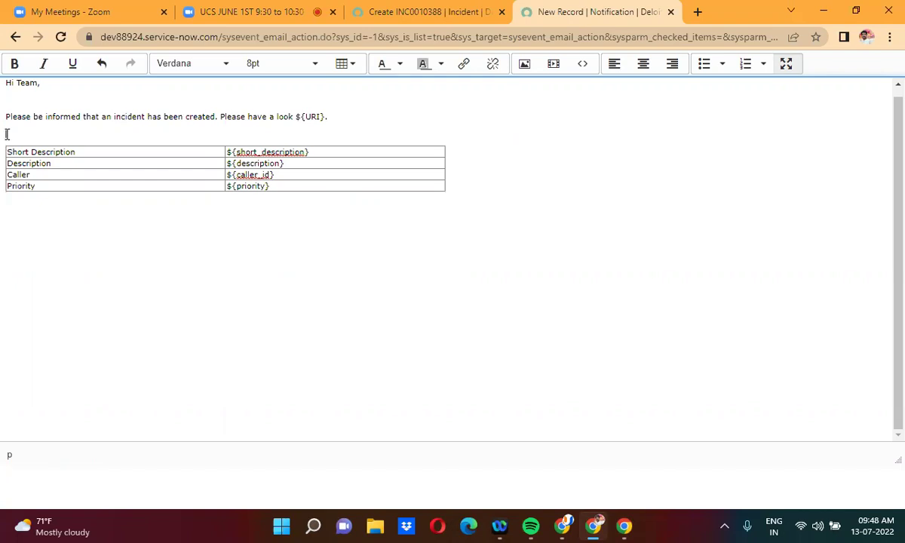
{"action": "key", "text": "ctrl+shift+End"}
{"action": "key", "text": "Delete"}
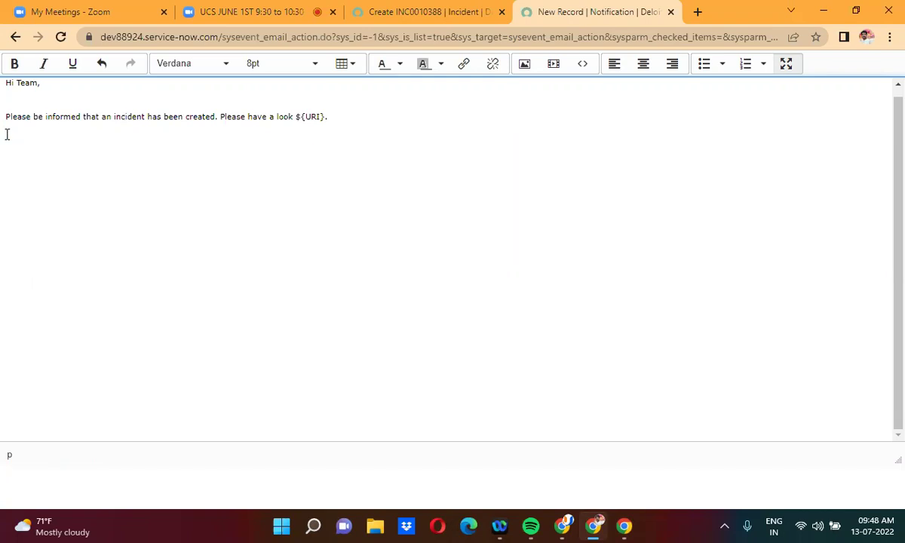
{"action": "key", "text": "ctrl+z"}
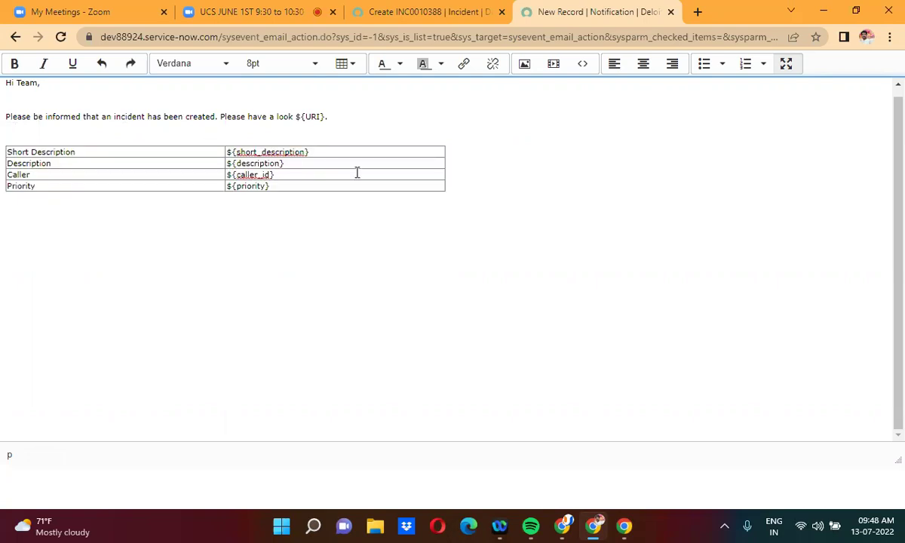
{"action": "left_click", "coordinate": [467, 187]}
{"action": "key", "text": "Return"}
{"action": "key", "text": "Return"}
{"action": "type", "text": "Please hace a"}
{"action": "key", "text": "BackSpace"}
{"action": "key", "text": "BackSpace"}
{"action": "key", "text": "BackSpace"}
{"action": "key", "text": "BackSpace"}
{"action": "key", "text": "BackSpace"}
{"action": "type", "text": "ve a look at "}
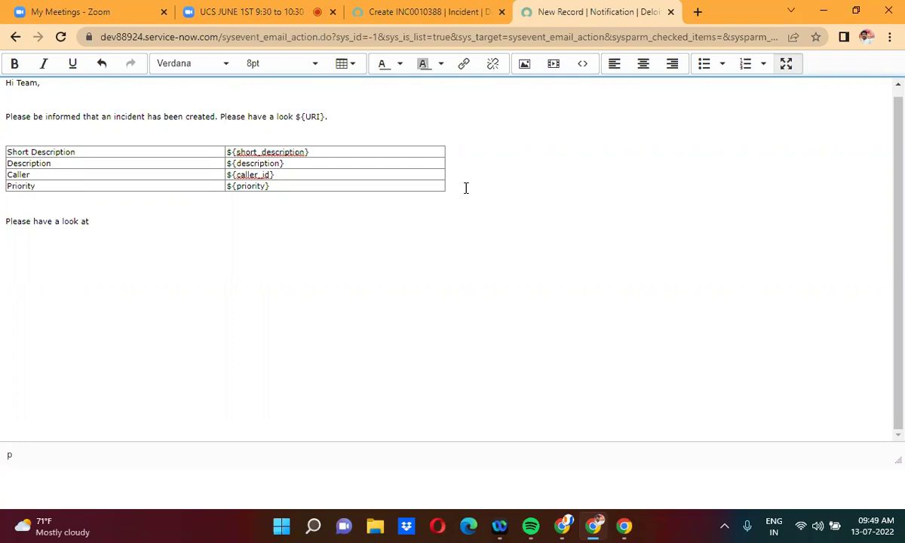
{"action": "type", "text": "inc"}
{"action": "key", "text": "BackSpace"}
{"action": "key", "text": "BackSpace"}
{"action": "key", "text": "BackSpace"}
{"action": "type", "text": "${}"}
{"action": "key", "text": "Left"}
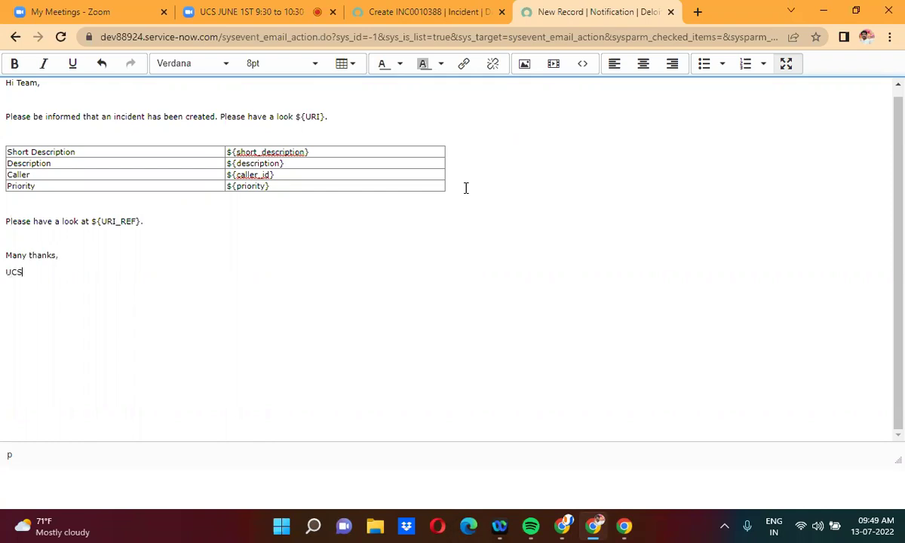
Exit full screen and save the Incident Created notification from the form header menu.
{"action": "left_click", "coordinate": [786, 64]}
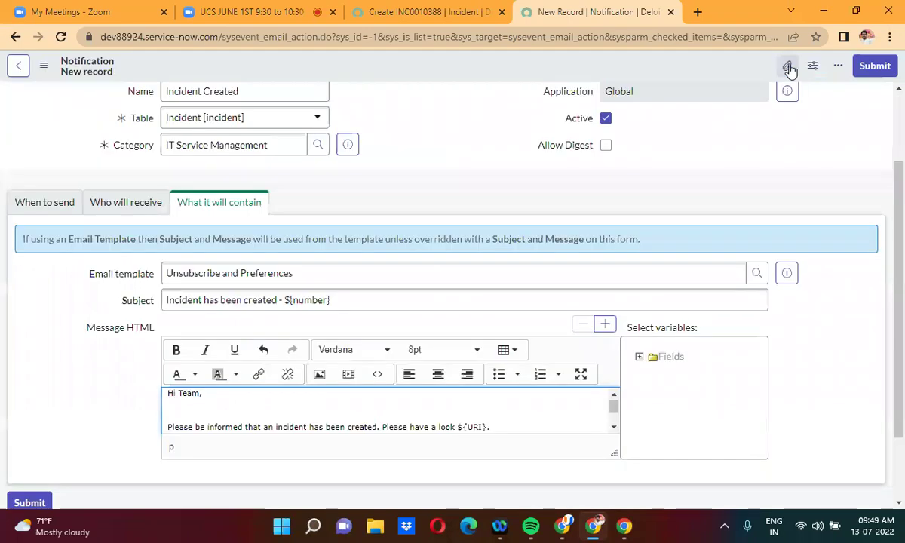
{"action": "right_click", "coordinate": [402, 66]}
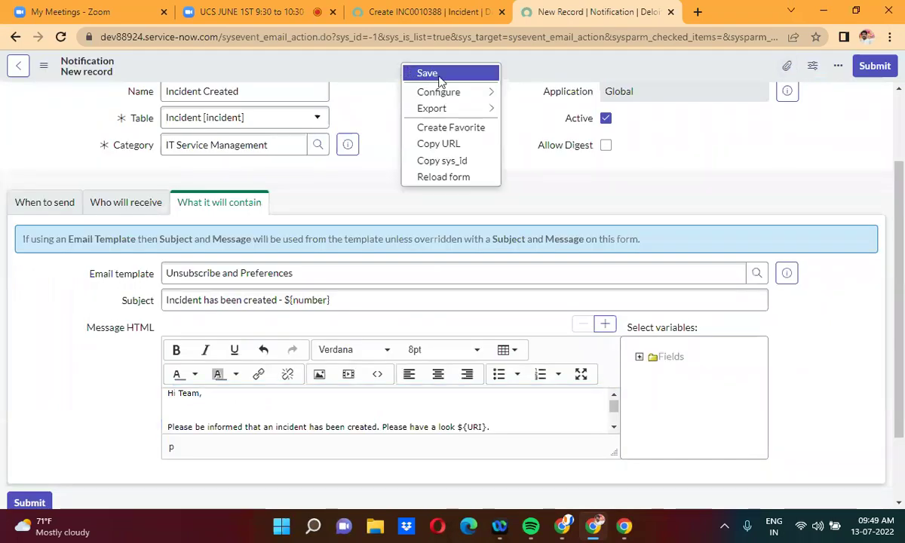
{"action": "left_click", "coordinate": [445, 75]}
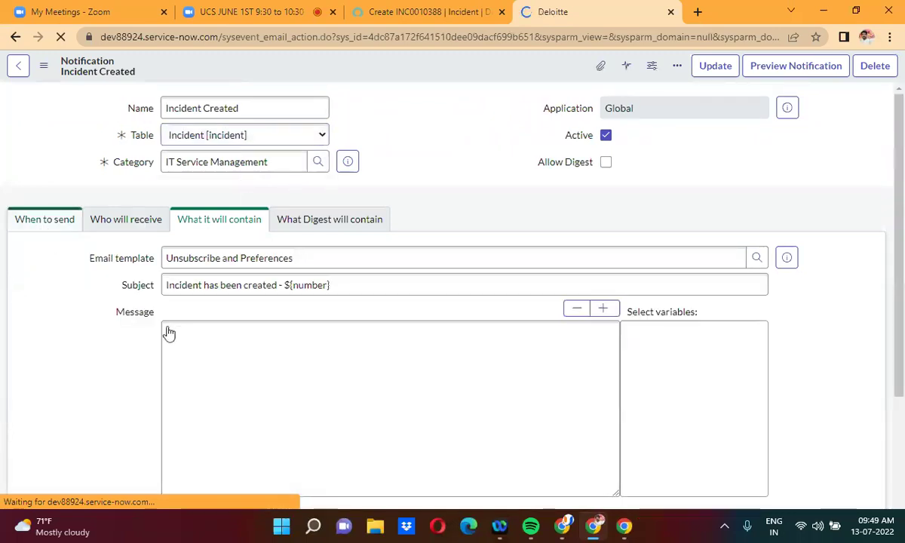
Review the saved notification's Assignment-group-not-empty send condition and its recipients.
{"action": "left_click", "coordinate": [46, 309]}
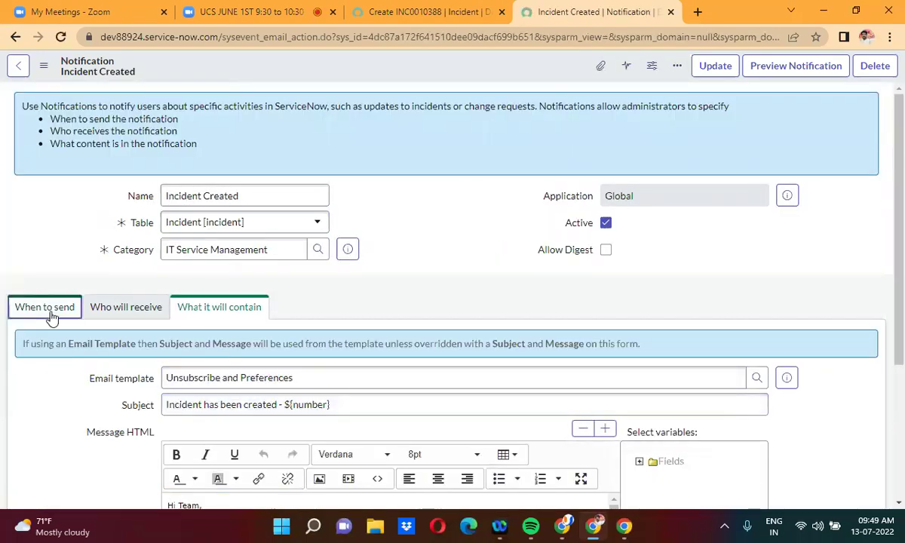
{"action": "scroll", "coordinate": [362, 413], "scroll_direction": "down", "scroll_amount": 2}
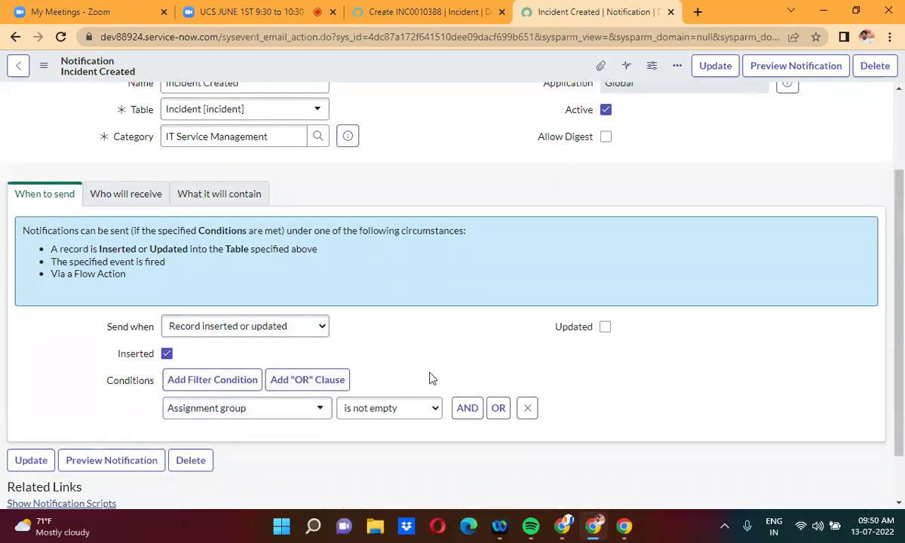
{"action": "left_click", "coordinate": [229, 411]}
{"action": "left_click", "coordinate": [111, 199]}
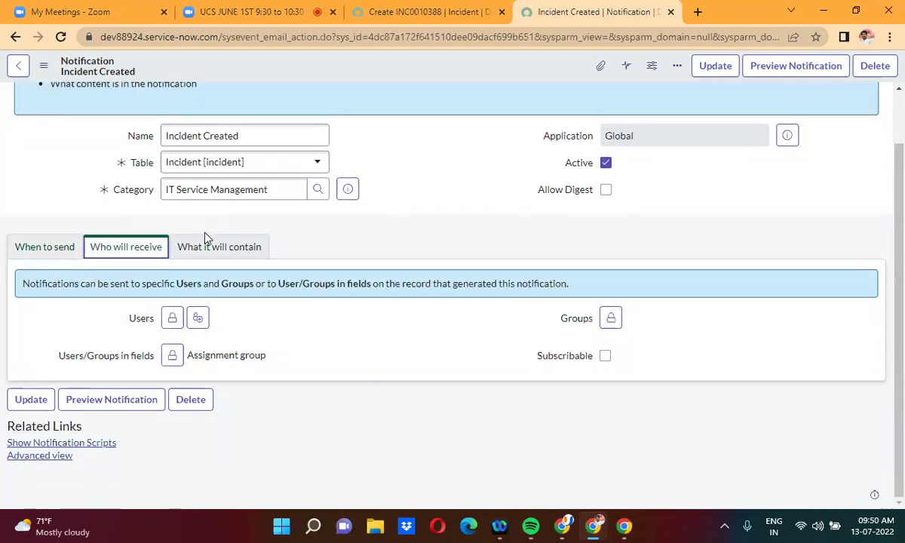
In the full-screen message editor, set all text from greeting to sign-off to 12pt Arial Black.
{"action": "left_click", "coordinate": [206, 246]}
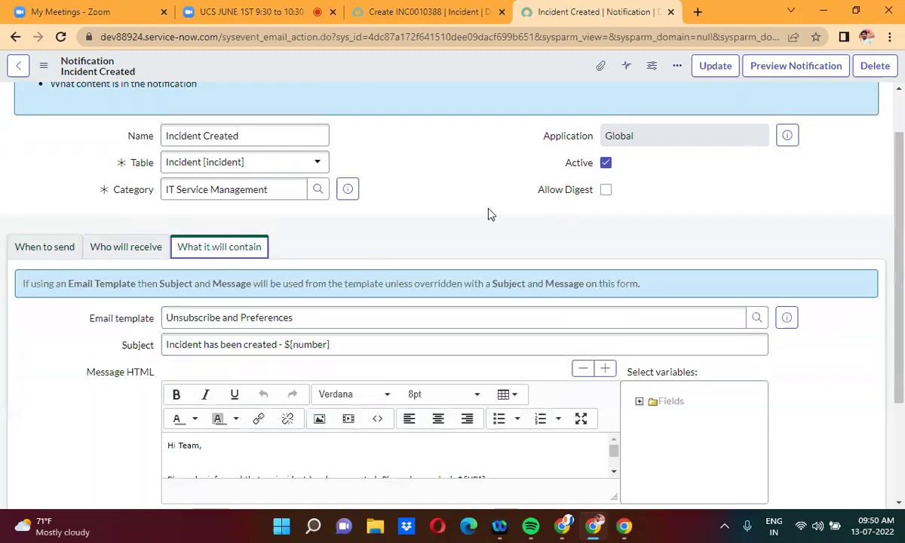
{"action": "scroll", "coordinate": [488, 214], "scroll_direction": "down", "scroll_amount": 3}
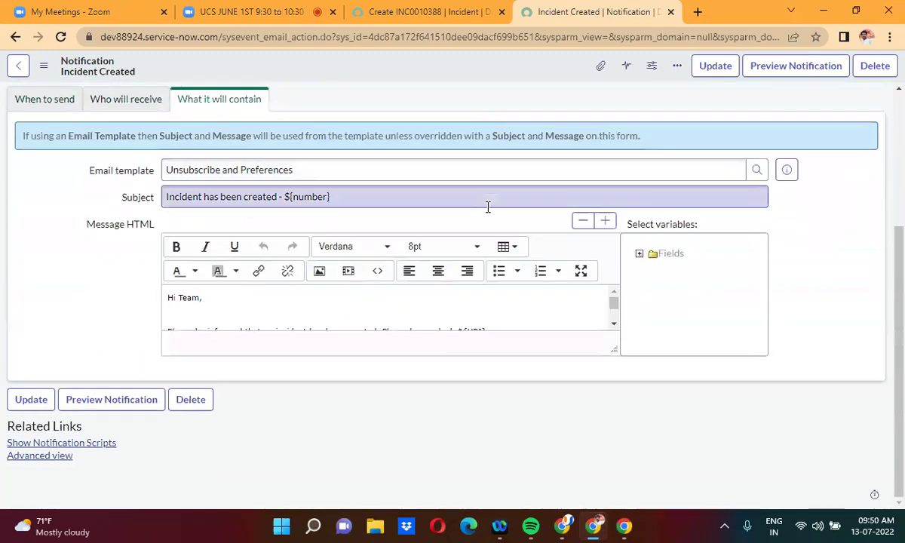
{"action": "left_click", "coordinate": [582, 270]}
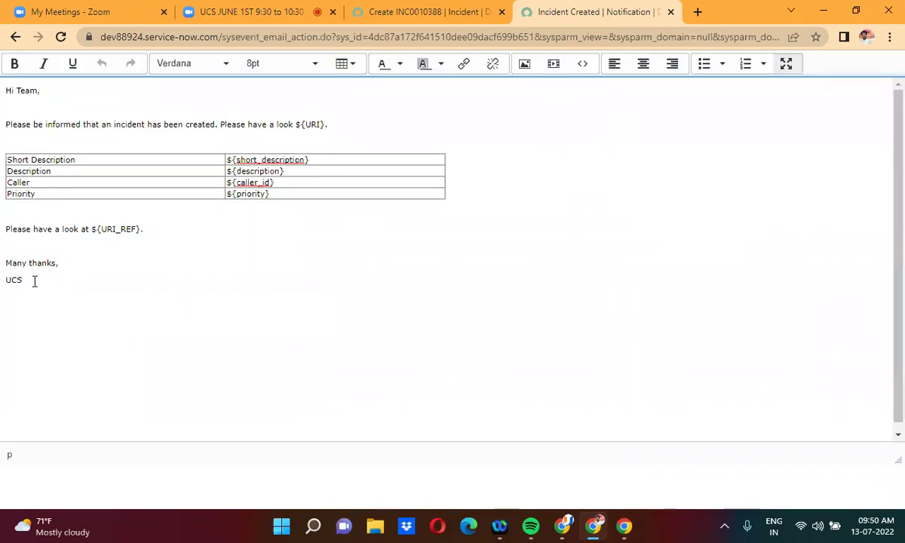
{"action": "left_click_drag", "start_coordinate": [35, 279], "coordinate": [263, 65]}
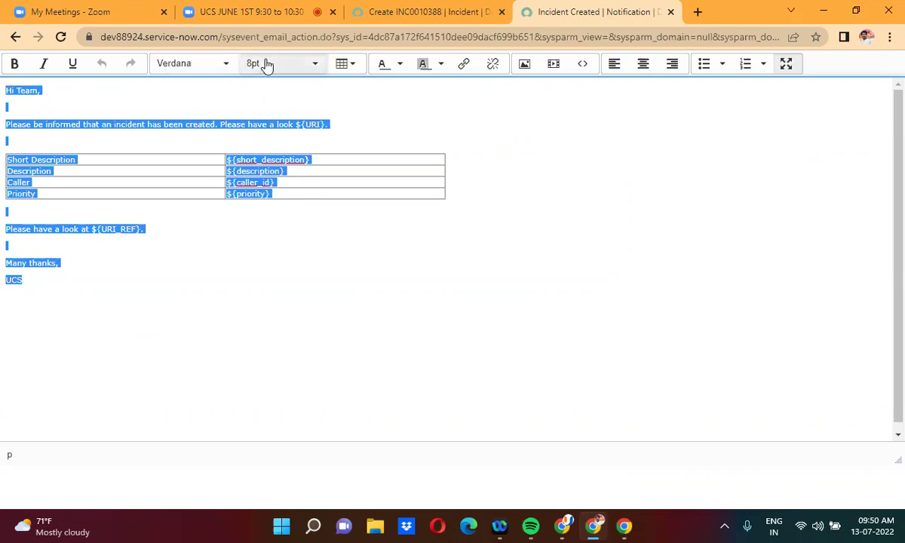
{"action": "left_click", "coordinate": [264, 66]}
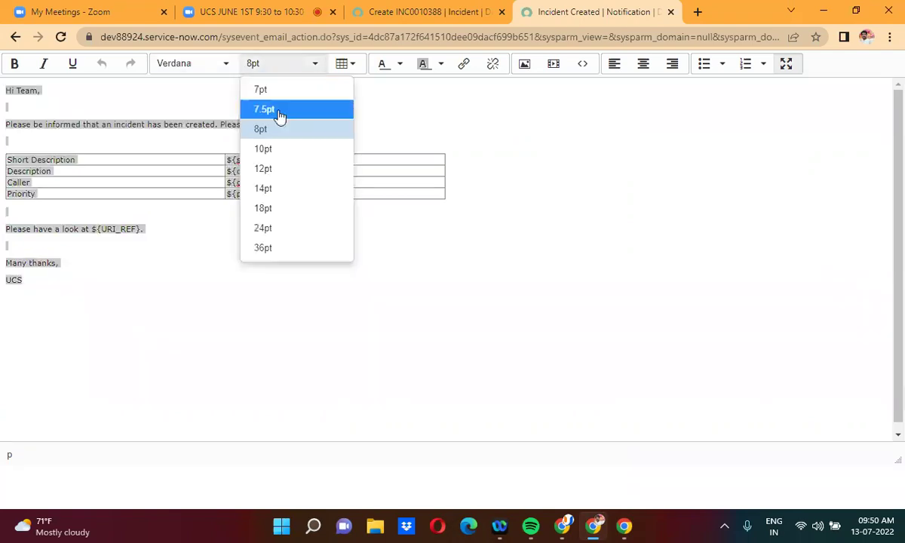
{"action": "left_click", "coordinate": [281, 172]}
{"action": "left_click", "coordinate": [365, 141]}
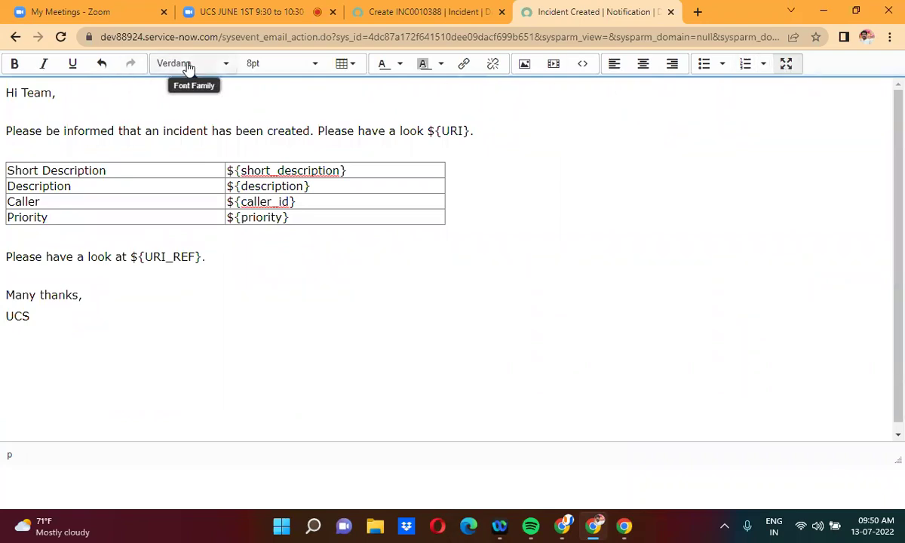
{"action": "left_click_drag", "start_coordinate": [57, 326], "coordinate": [8, 89]}
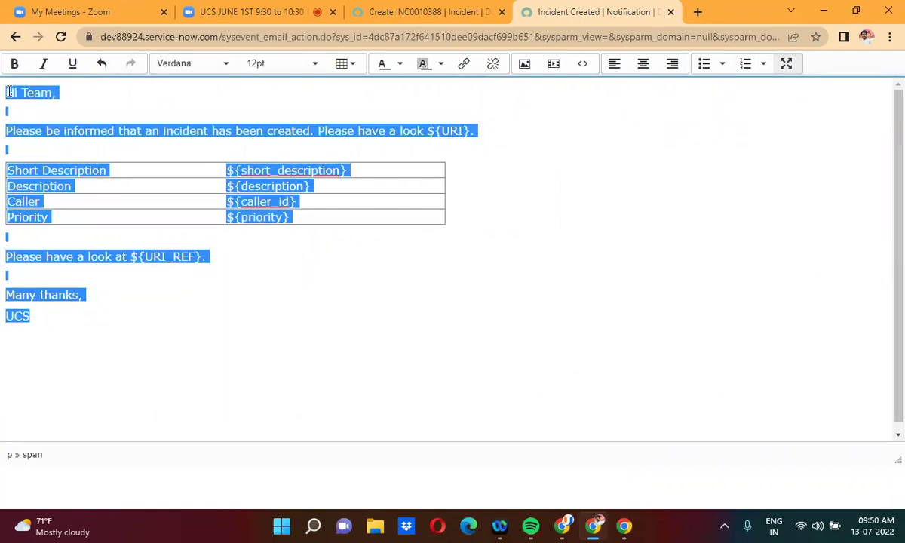
{"action": "left_click", "coordinate": [212, 67]}
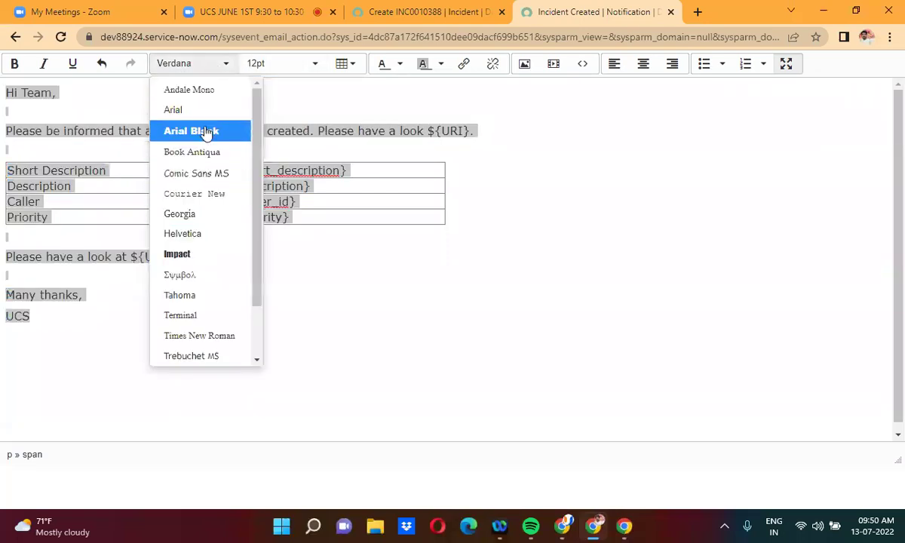
{"action": "left_click", "coordinate": [197, 130]}
{"action": "left_click", "coordinate": [188, 104]}
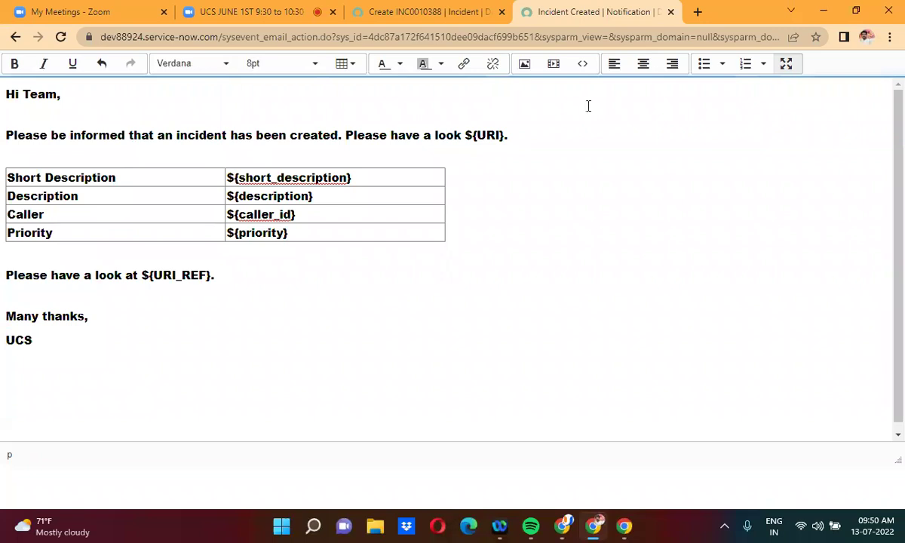
{"action": "left_click", "coordinate": [786, 63]}
Save the reformatted notification and open its email preview.
{"action": "right_click", "coordinate": [403, 74]}
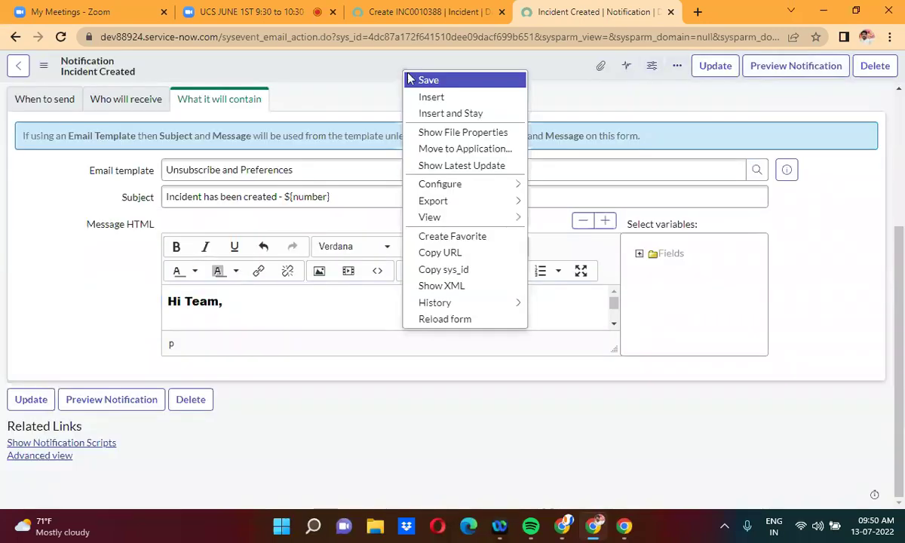
{"action": "left_click", "coordinate": [432, 80]}
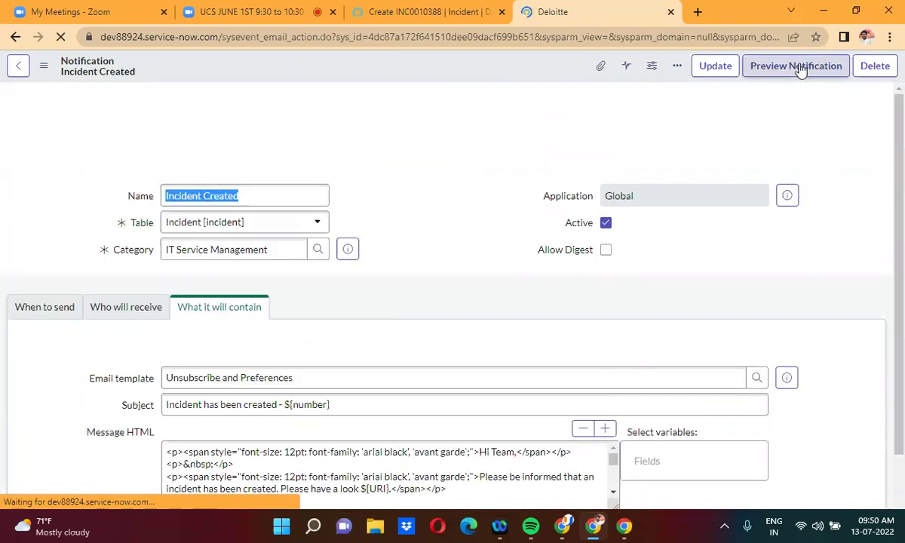
{"action": "left_click", "coordinate": [800, 66]}
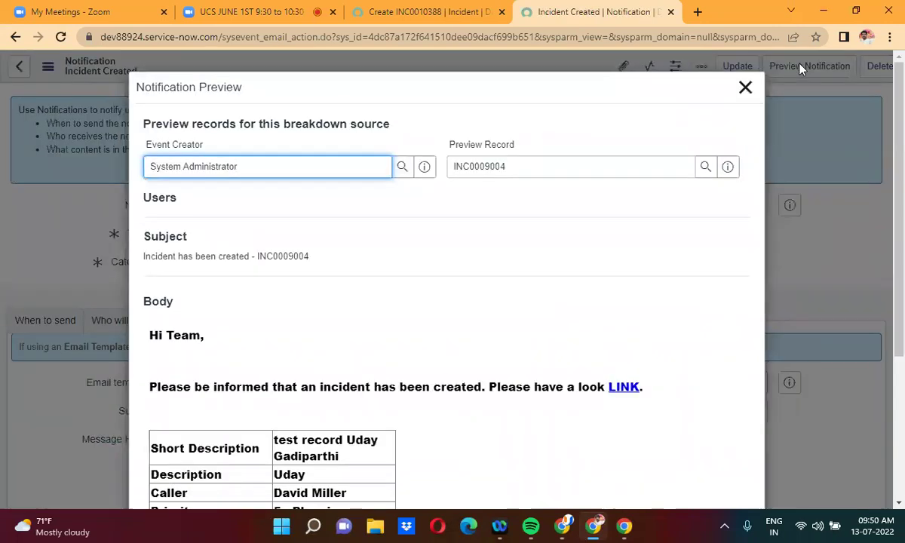
{"action": "left_click", "coordinate": [398, 345]}
Open the preview's INC0009004 incident links in new tabs, then close the preview.
{"action": "scroll", "coordinate": [400, 350], "scroll_direction": "down", "scroll_amount": 2}
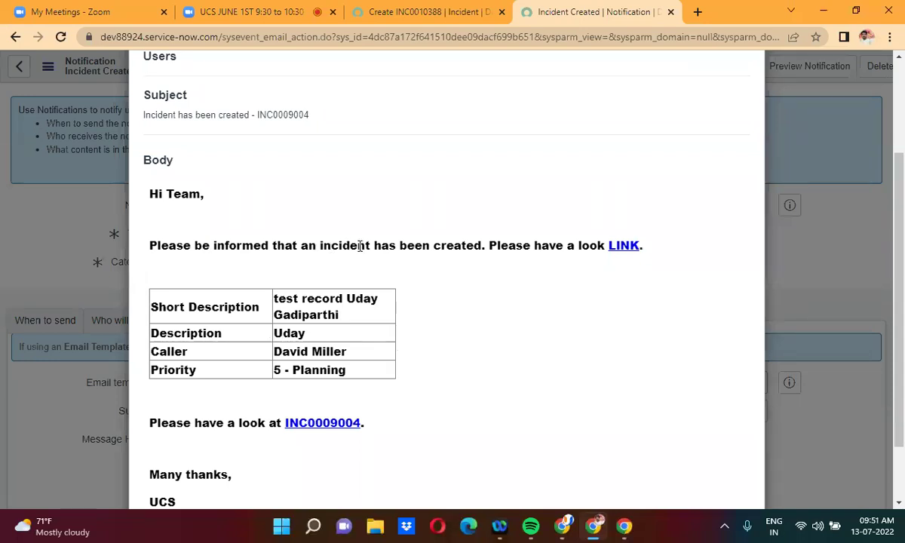
{"action": "left_click", "coordinate": [623, 249]}
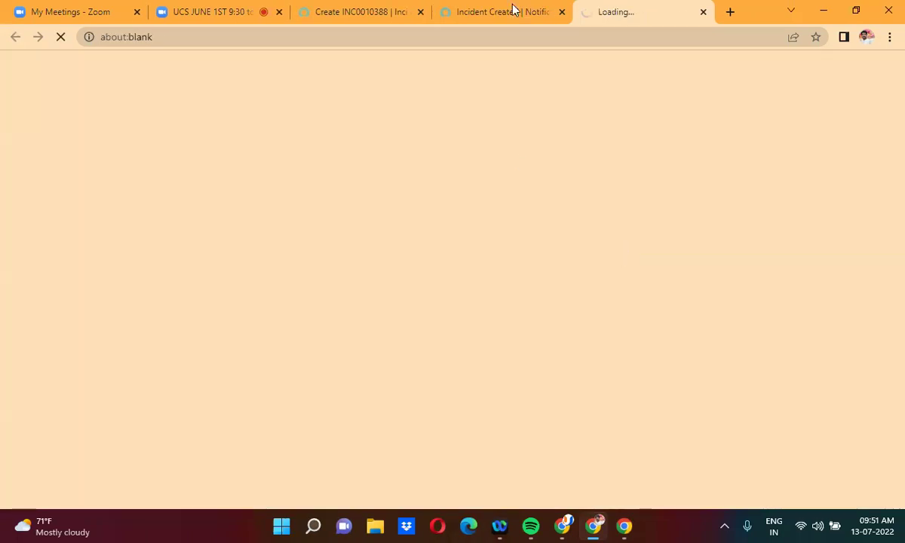
{"action": "left_click", "coordinate": [513, 10]}
{"action": "left_click", "coordinate": [325, 430]}
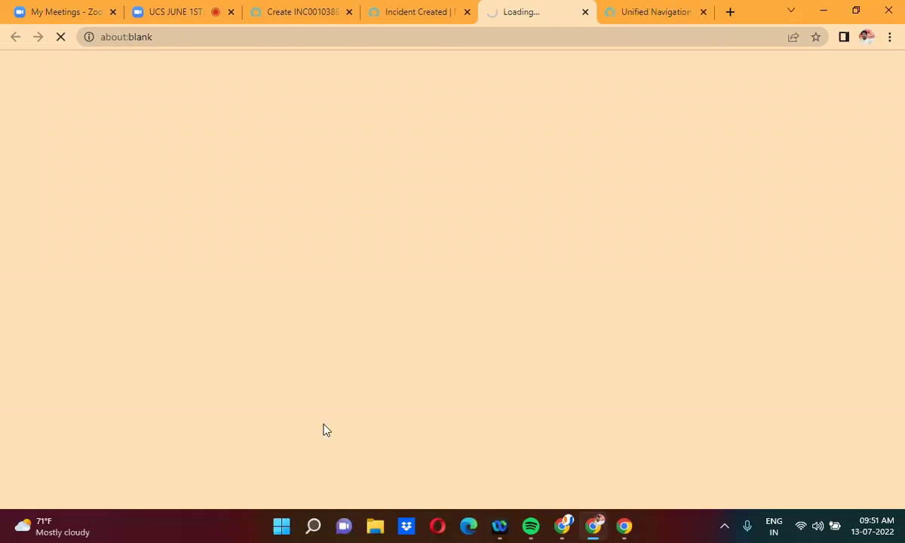
{"action": "left_click", "coordinate": [392, 15]}
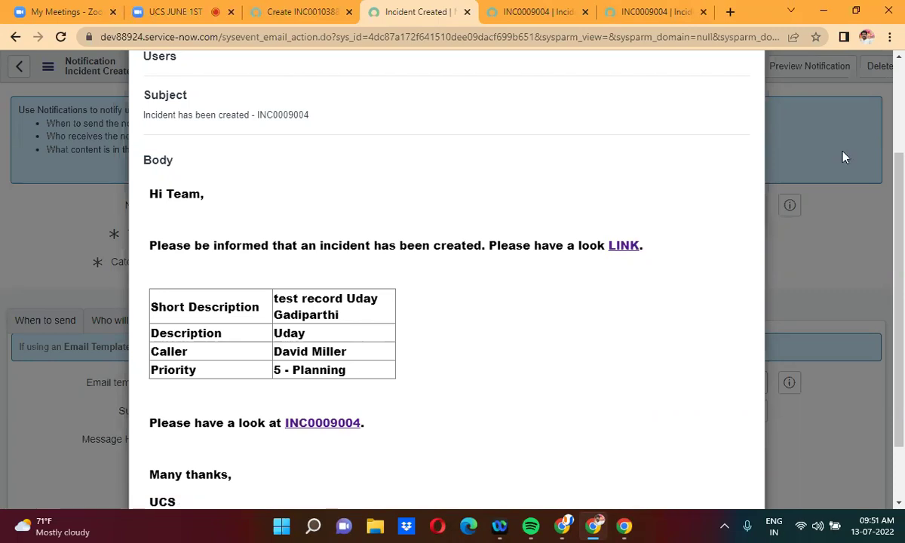
{"action": "scroll", "coordinate": [838, 85], "scroll_direction": "up", "scroll_amount": 3}
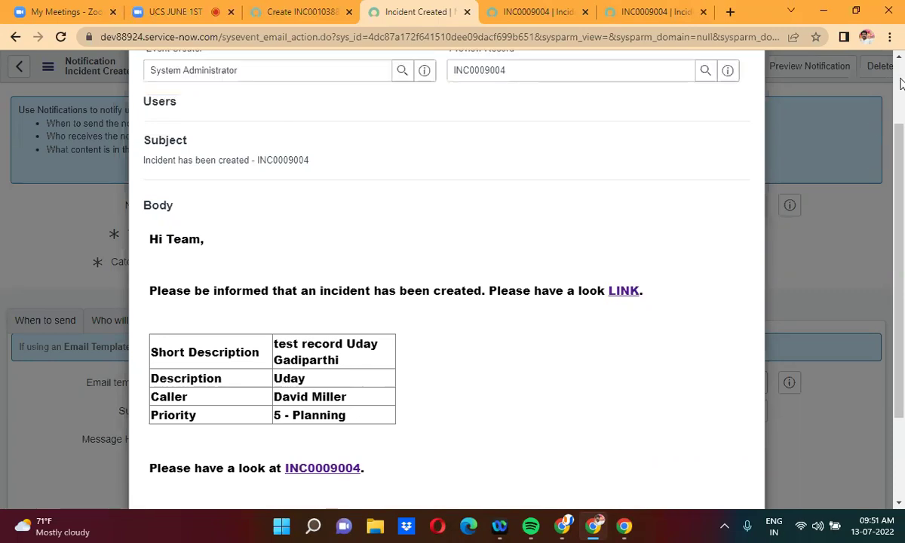
{"action": "left_click", "coordinate": [745, 83]}
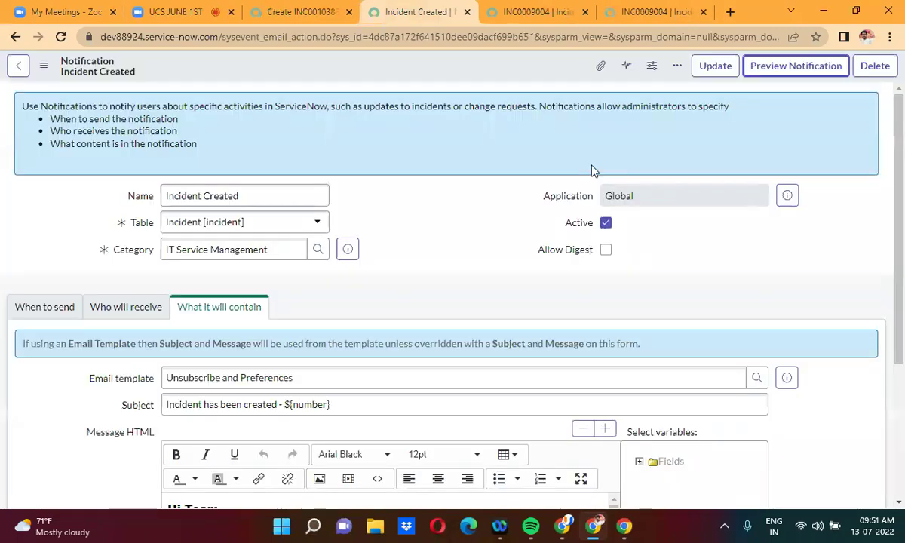
{"action": "left_click", "coordinate": [580, 479]}
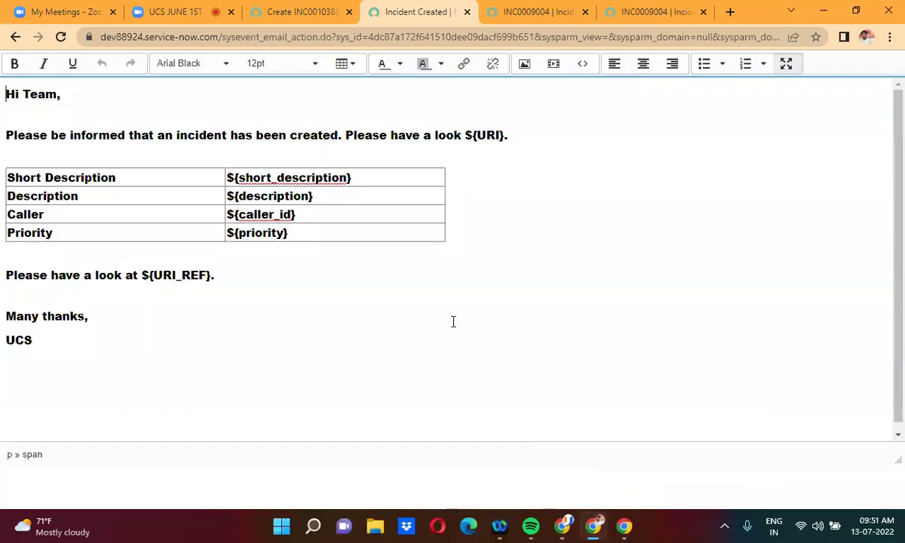
{"action": "double_click", "coordinate": [490, 133]}
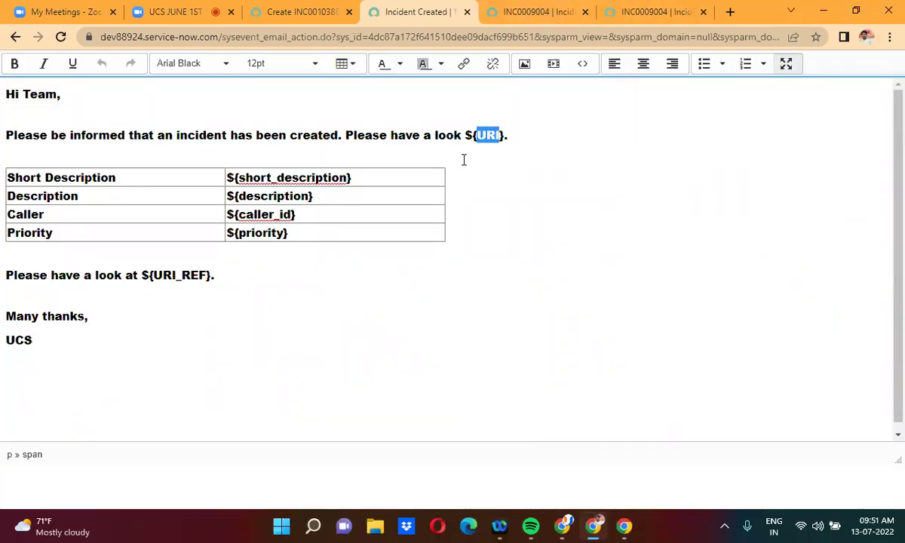
{"action": "double_click", "coordinate": [182, 276]}
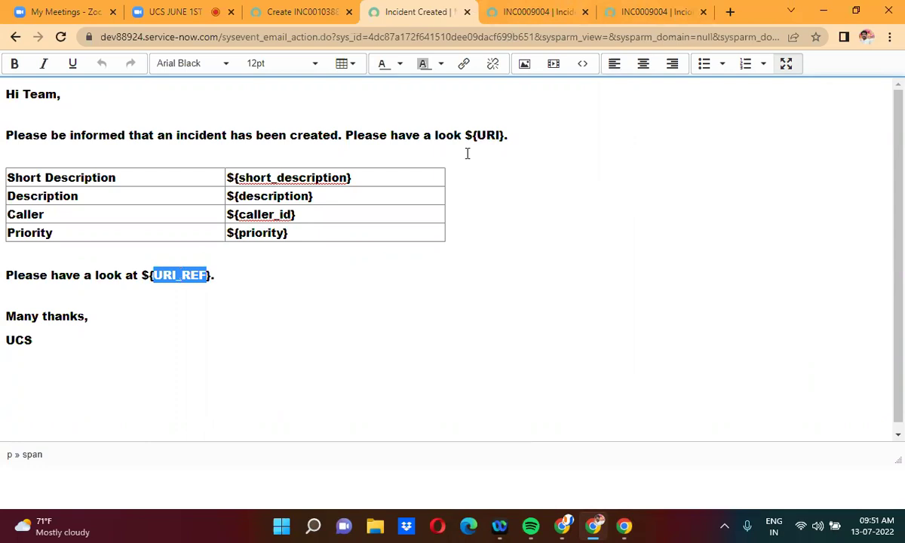
{"action": "left_click", "coordinate": [785, 65]}
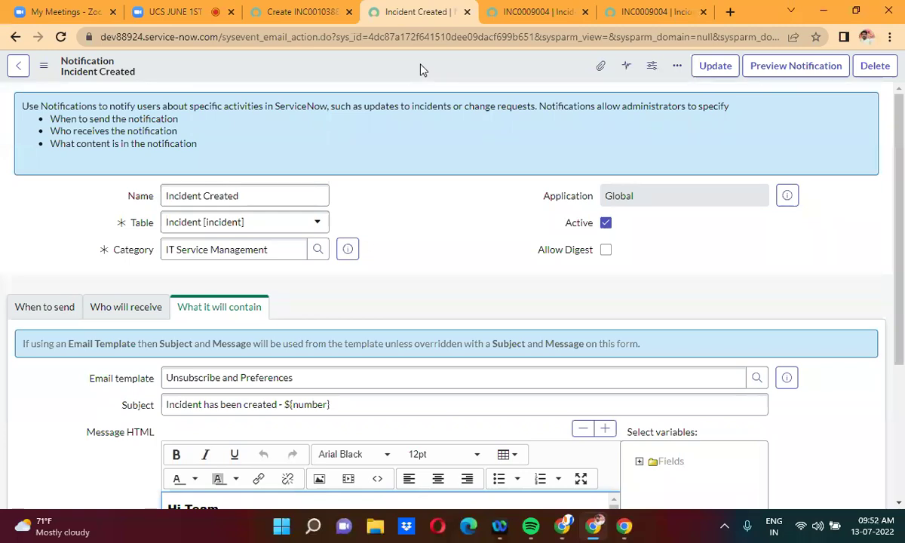
Check the When to send, Who will receive and What it will contain tabs, then return to INC0010388.
{"action": "left_click", "coordinate": [26, 309]}
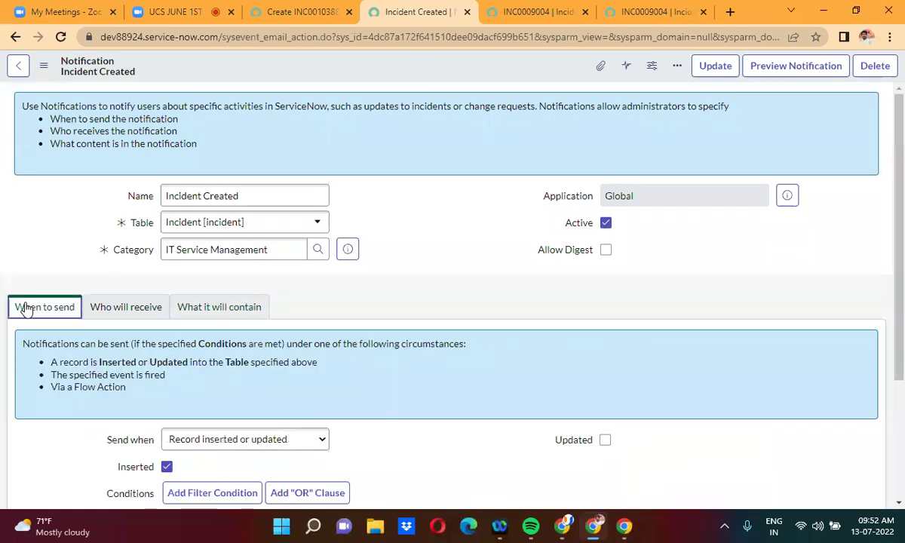
{"action": "left_click", "coordinate": [130, 310]}
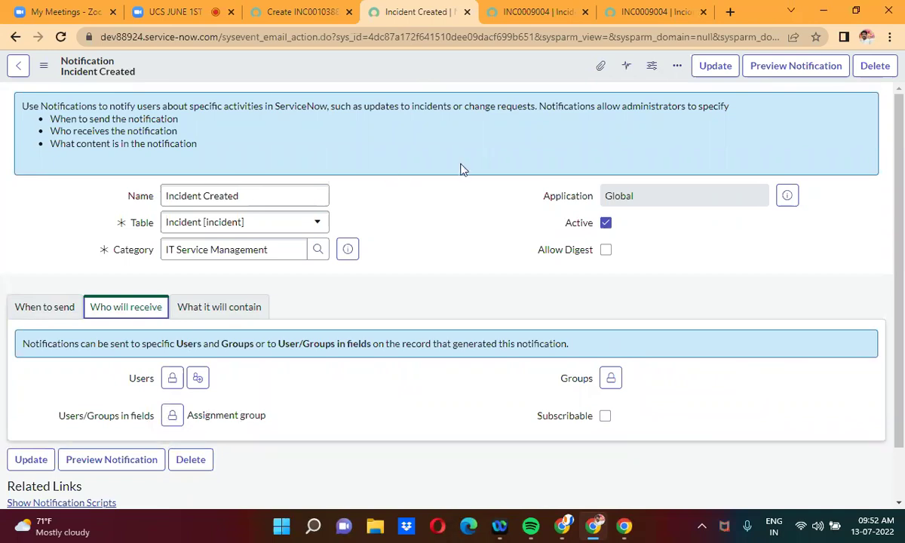
{"action": "left_click", "coordinate": [231, 309]}
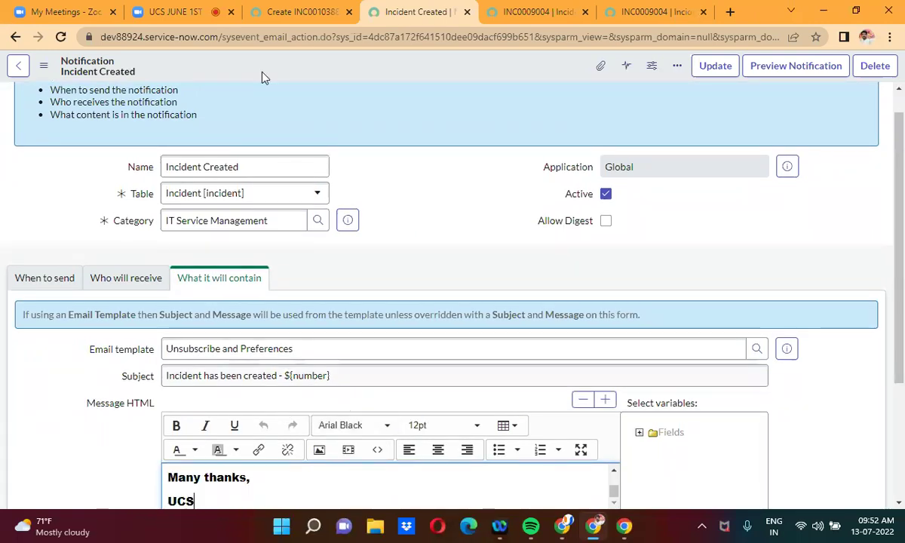
{"action": "left_click", "coordinate": [301, 9]}
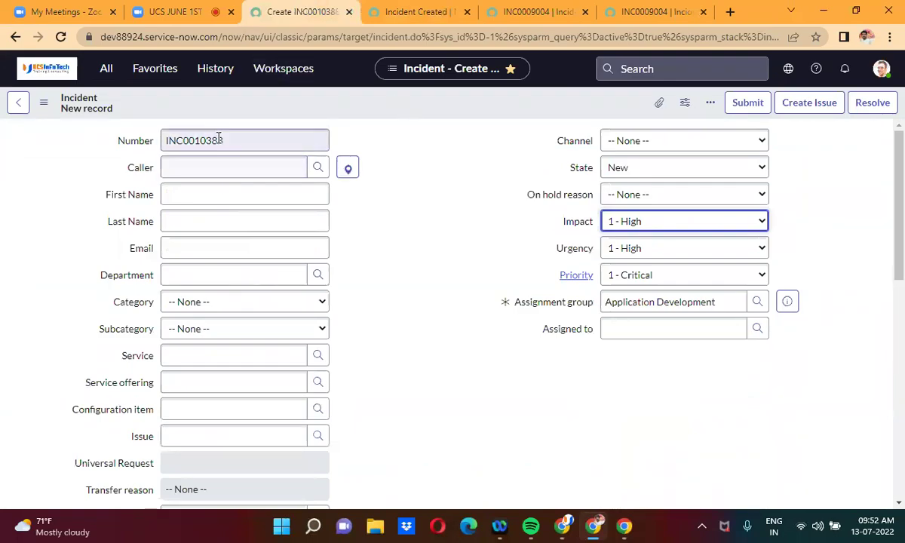
Pick a recent caller, enter short description 'Test notification', and save INC0010388.
{"action": "left_click", "coordinate": [253, 167]}
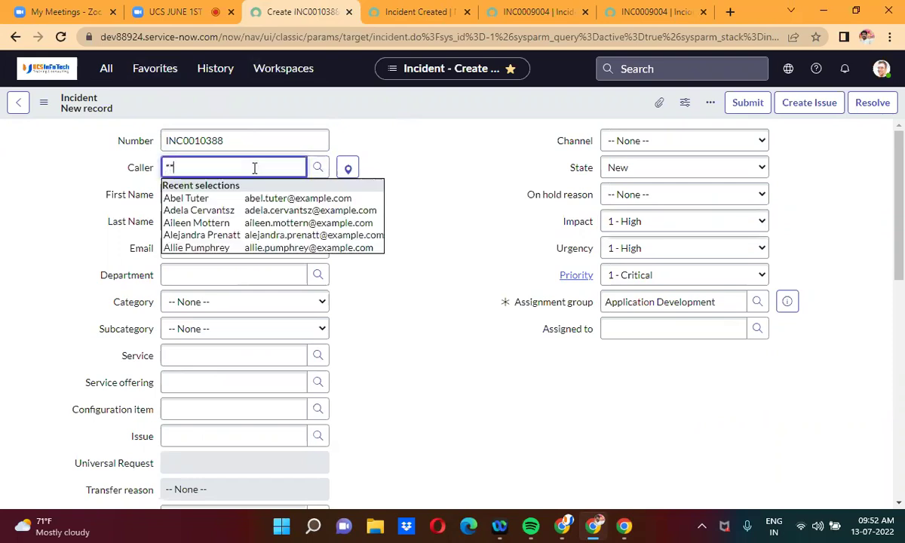
{"action": "left_click", "coordinate": [223, 220]}
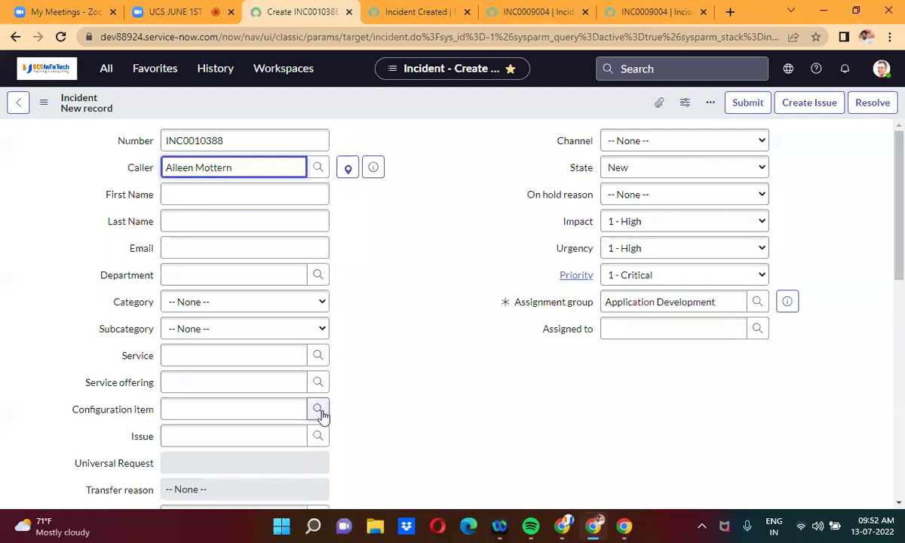
{"action": "scroll", "coordinate": [397, 429], "scroll_direction": "down", "scroll_amount": 4}
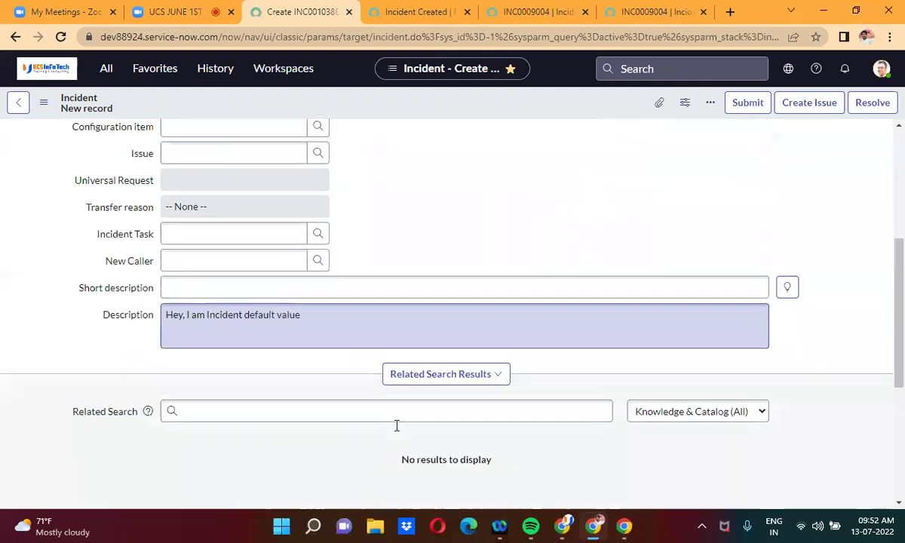
{"action": "left_click", "coordinate": [224, 286]}
{"action": "type", "text": "Test notificat"}
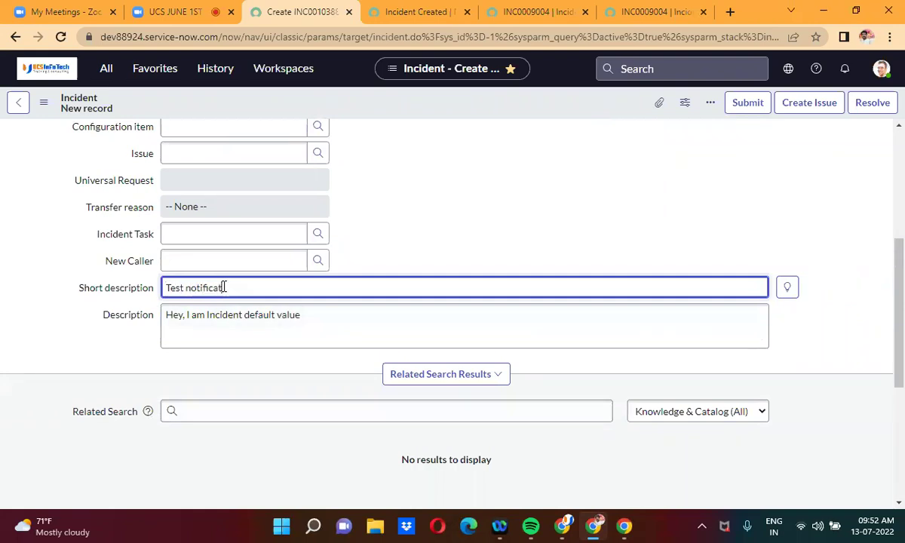
{"action": "type", "text": "ion"}
{"action": "right_click", "coordinate": [360, 109]}
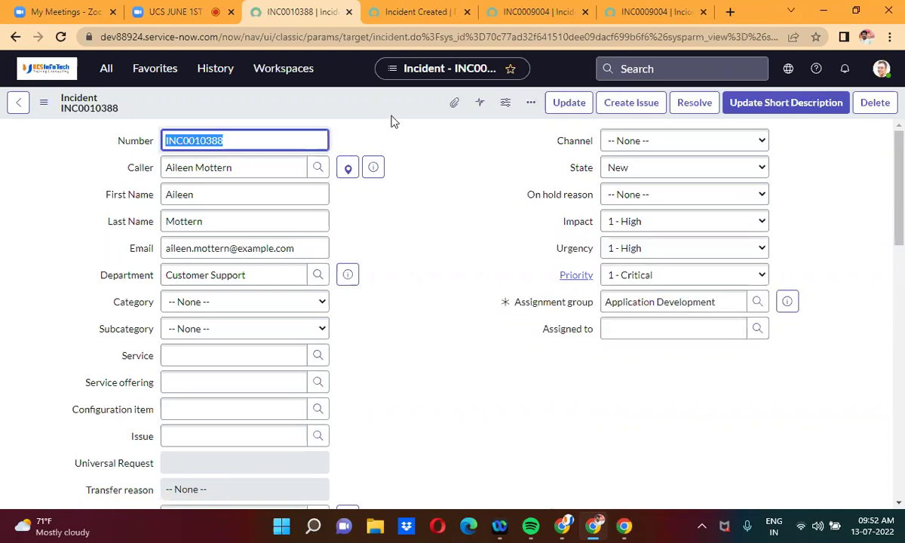
{"action": "left_click", "coordinate": [414, 224]}
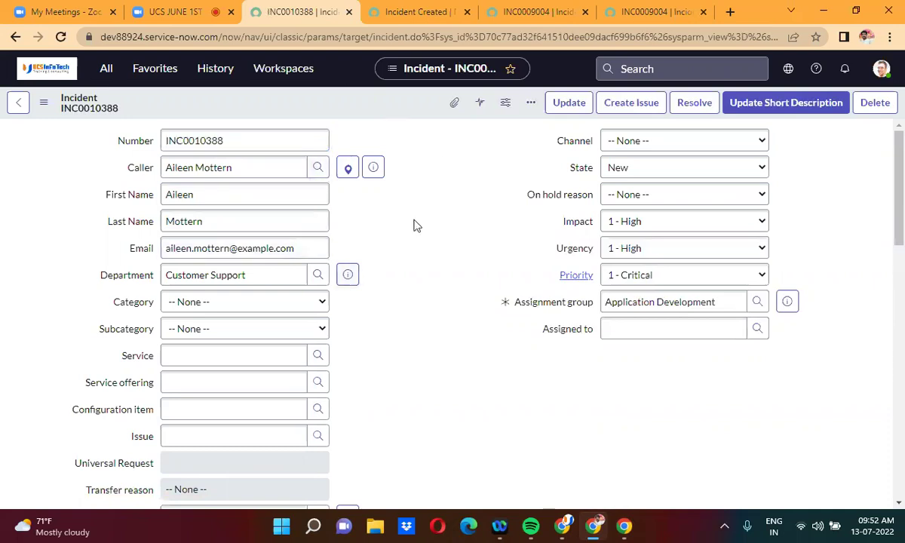
Filter the navigator for 'emaills' and open System Logs > Emails in a new tab.
{"action": "left_click", "coordinate": [686, 301]}
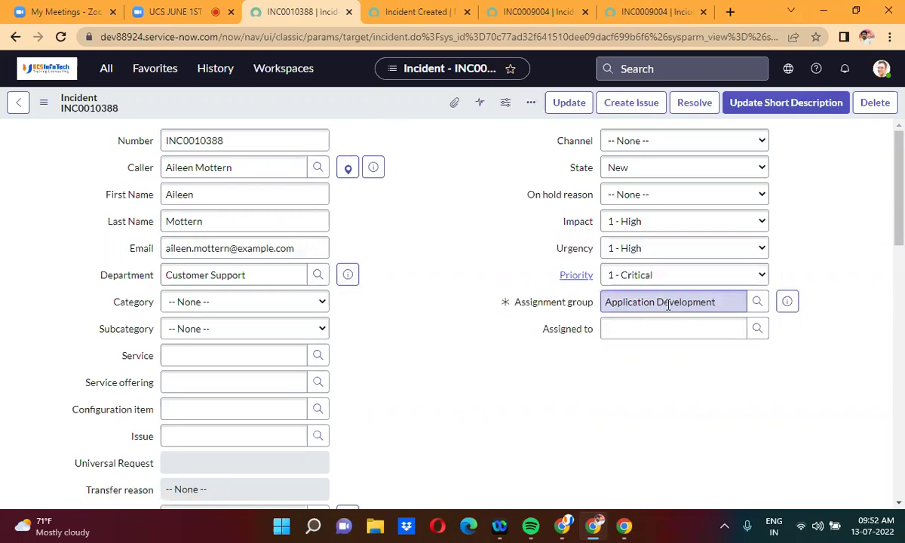
{"action": "left_click", "coordinate": [103, 71]}
{"action": "triple_click", "coordinate": [79, 105]}
{"action": "type", "text": "e"}
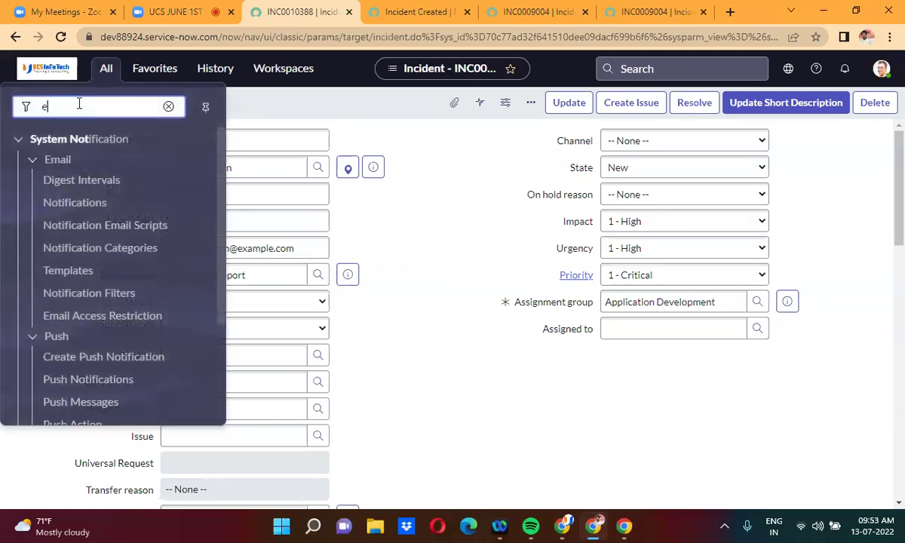
{"action": "type", "text": "mail"}
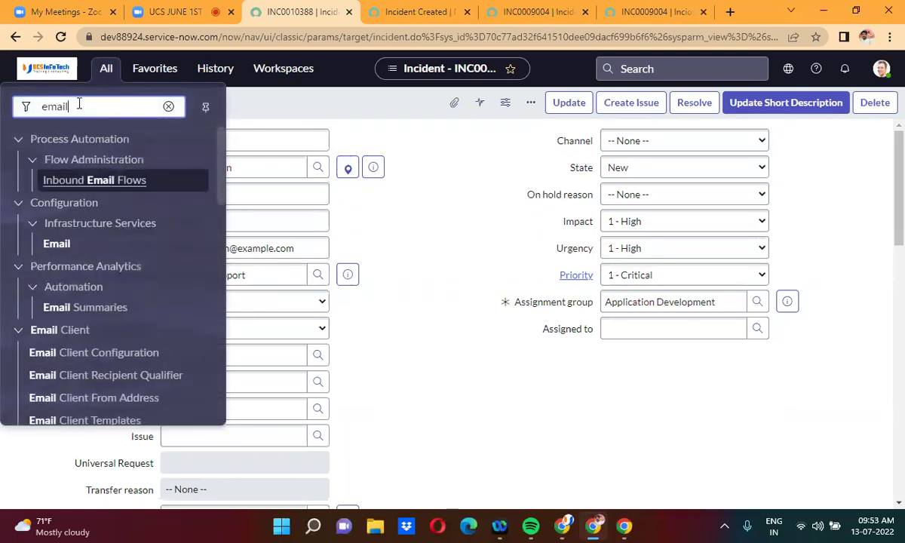
{"action": "type", "text": "ls"}
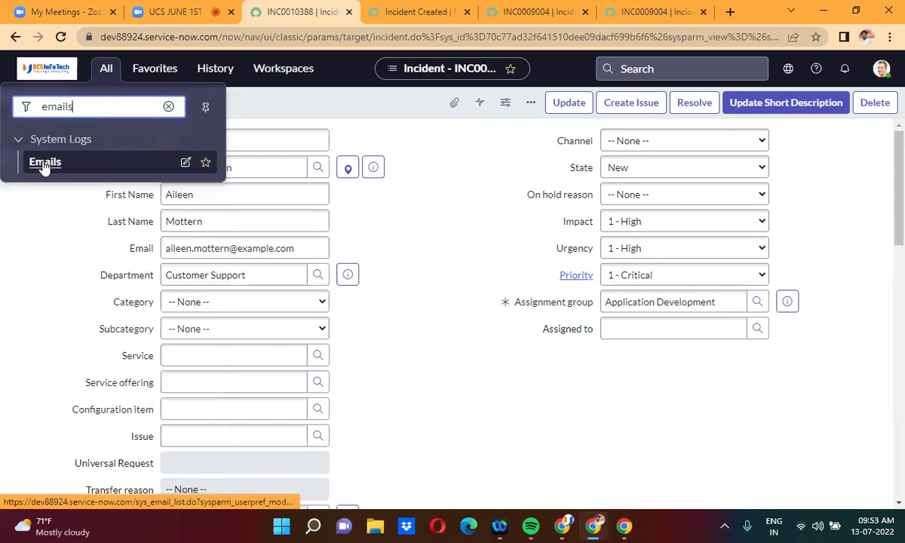
{"action": "right_click", "coordinate": [45, 164]}
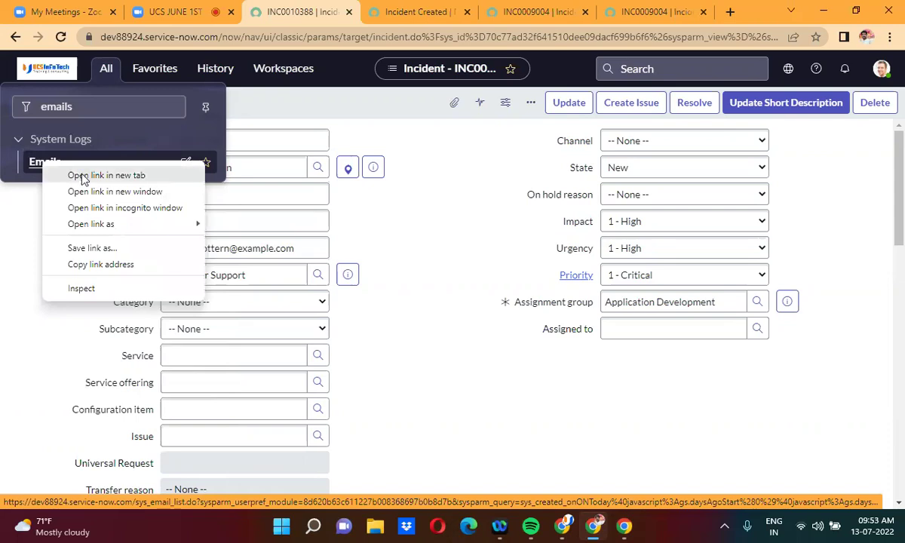
{"action": "left_click", "coordinate": [83, 176]}
{"action": "left_click", "coordinate": [354, 7]}
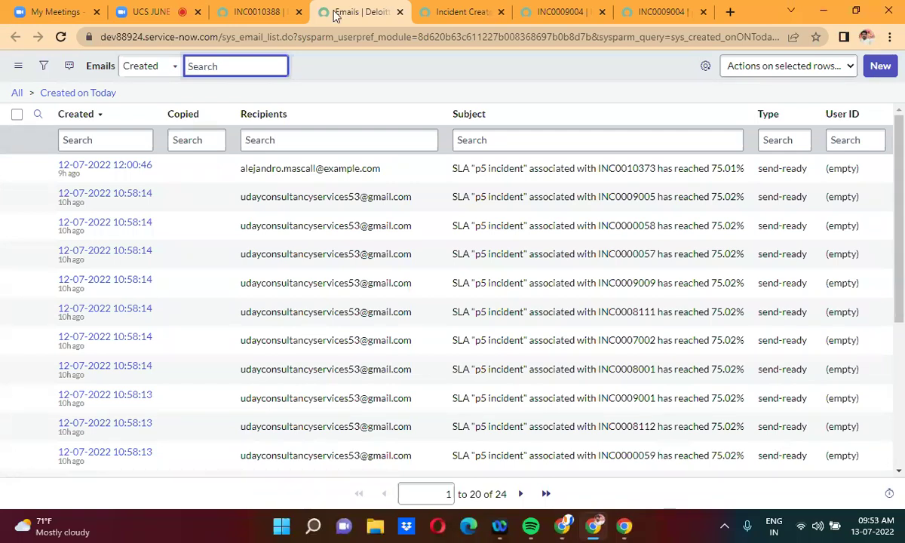
Change the Emails list filter from Created on Today to Last 15 minutes and run it.
{"action": "left_click", "coordinate": [44, 66]}
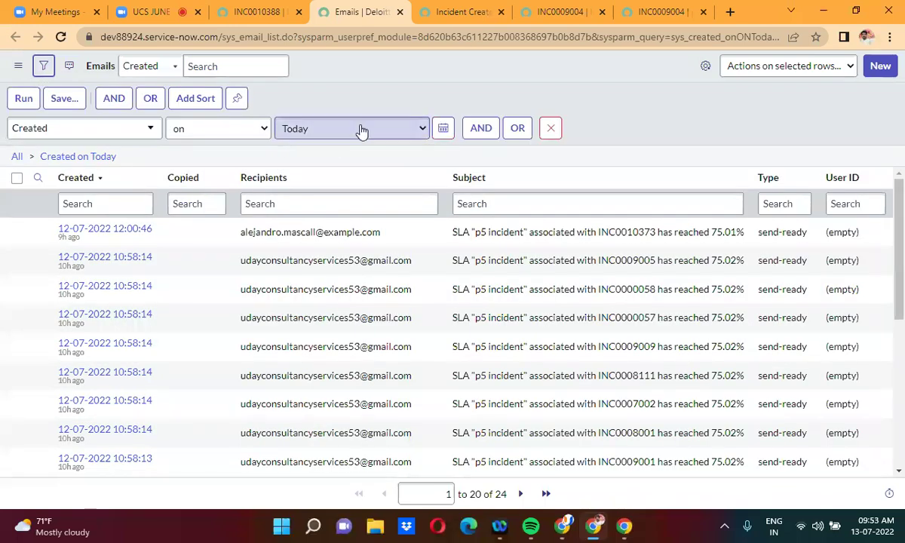
{"action": "left_click", "coordinate": [362, 130]}
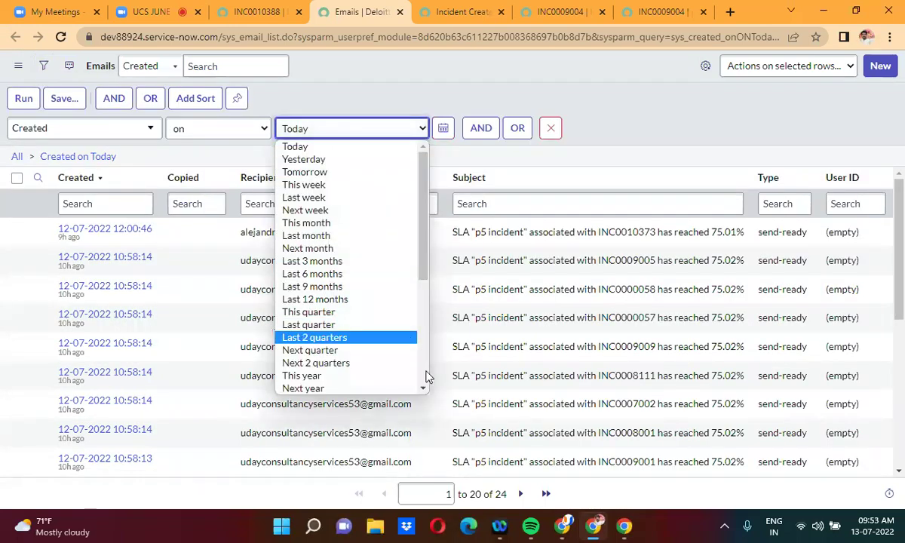
{"action": "scroll", "coordinate": [427, 375], "scroll_direction": "down", "scroll_amount": 3}
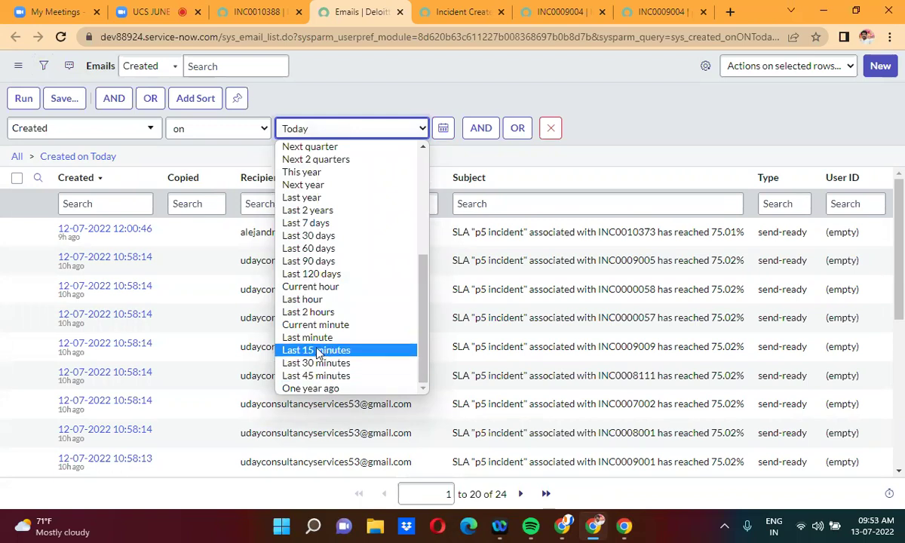
{"action": "left_click", "coordinate": [318, 351]}
{"action": "left_click", "coordinate": [25, 101]}
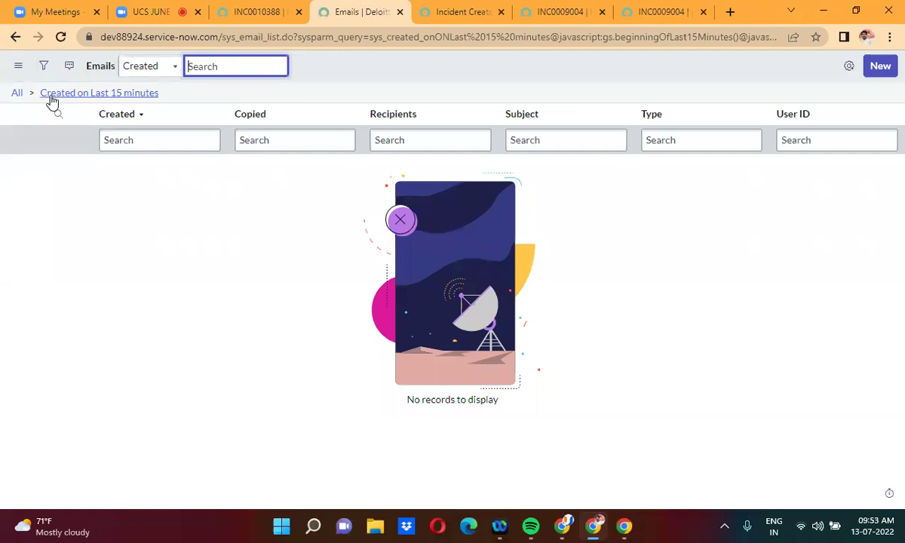
{"action": "left_click", "coordinate": [137, 95]}
Look at incident INC0009004, then reload the INC0010388 record.
{"action": "left_click", "coordinate": [553, 11]}
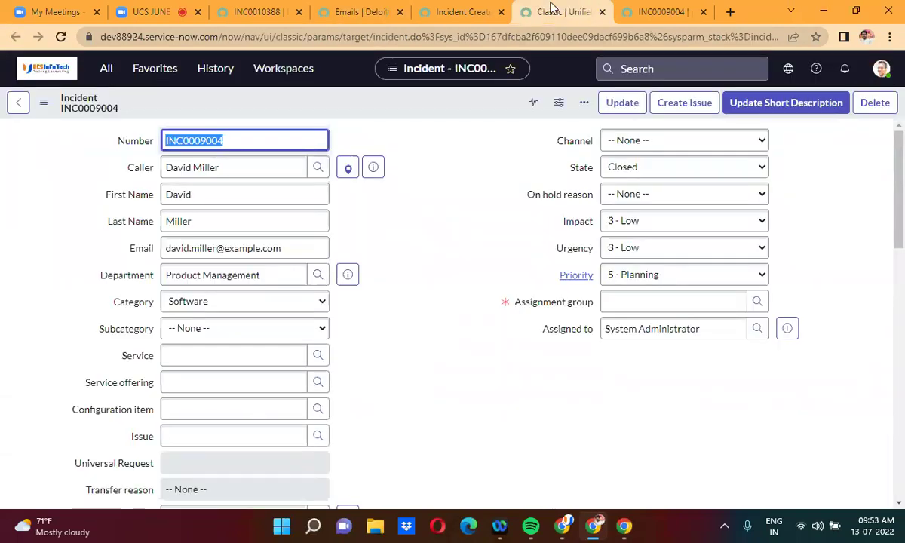
{"action": "left_click", "coordinate": [270, 9]}
{"action": "left_click", "coordinate": [430, 195]}
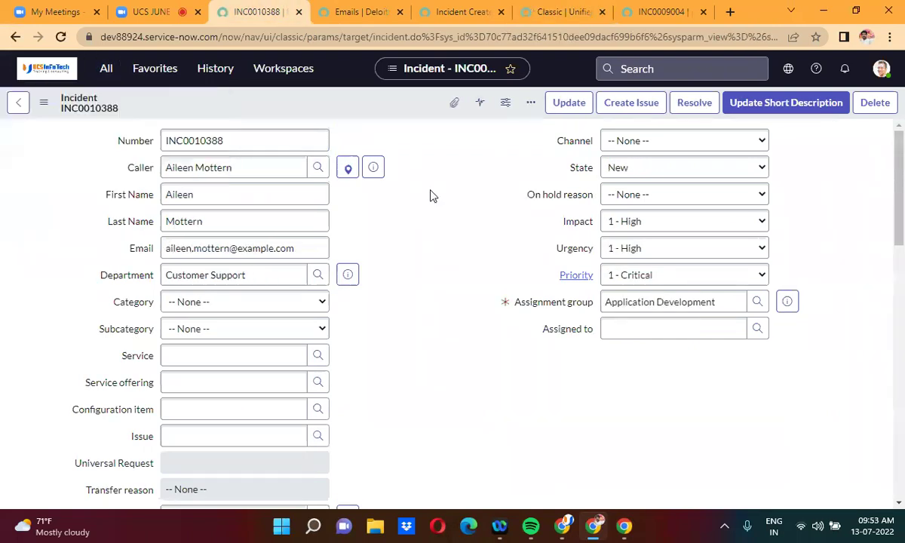
{"action": "left_click", "coordinate": [60, 39]}
{"action": "scroll", "coordinate": [392, 297], "scroll_direction": "down", "scroll_amount": 5}
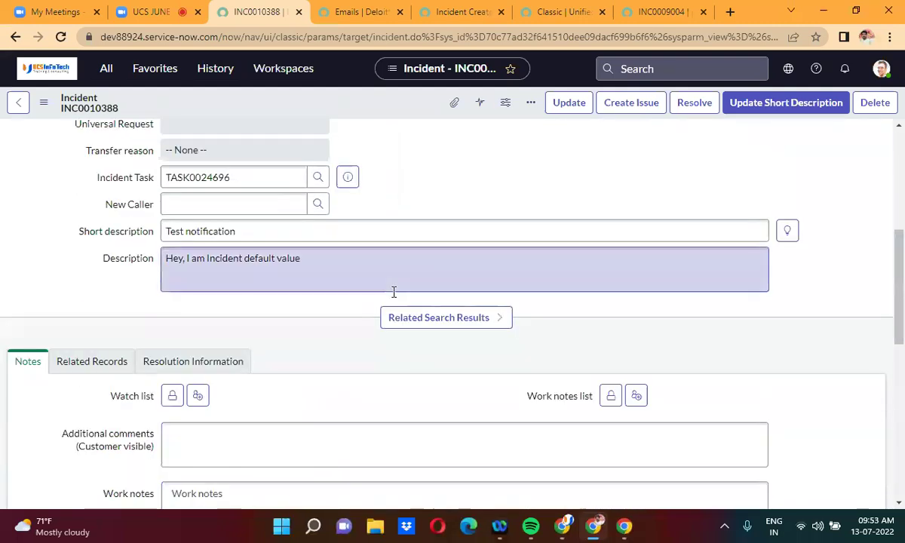
{"action": "scroll", "coordinate": [394, 292], "scroll_direction": "up", "scroll_amount": 5}
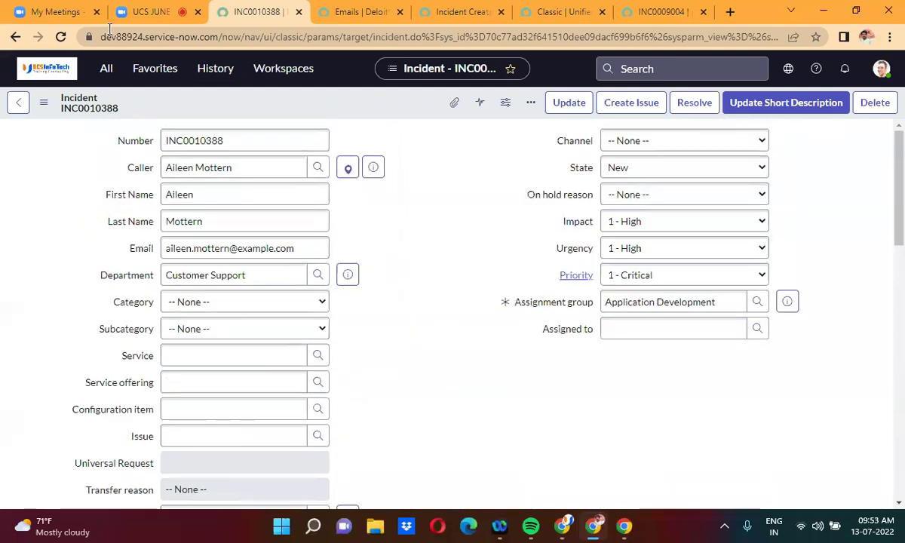
Refresh the last-15-minutes Emails list three times; it stays empty.
{"action": "left_click", "coordinate": [347, 8]}
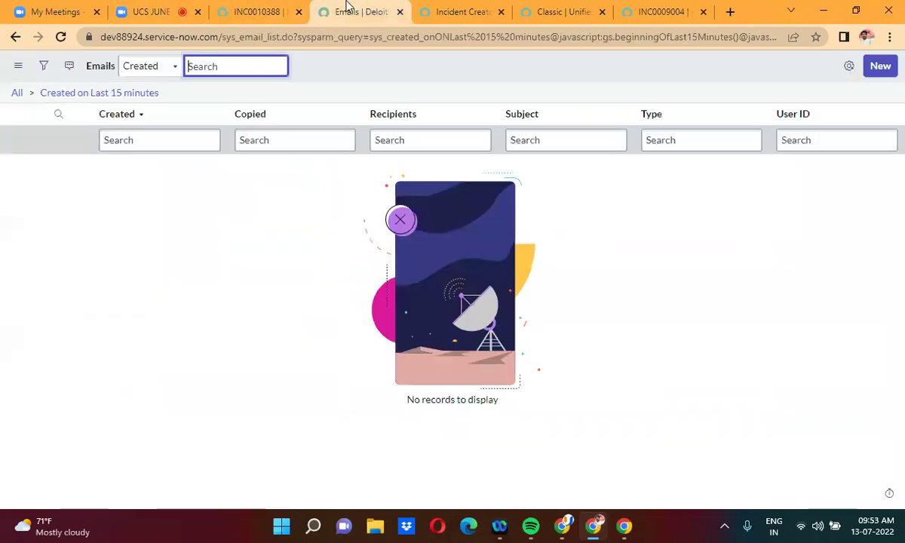
{"action": "left_click", "coordinate": [141, 97]}
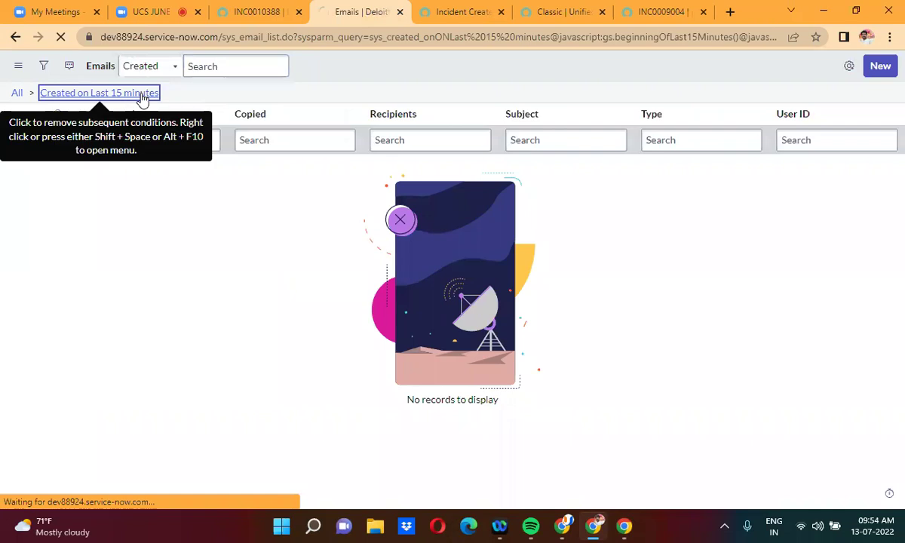
{"action": "left_click", "coordinate": [143, 101]}
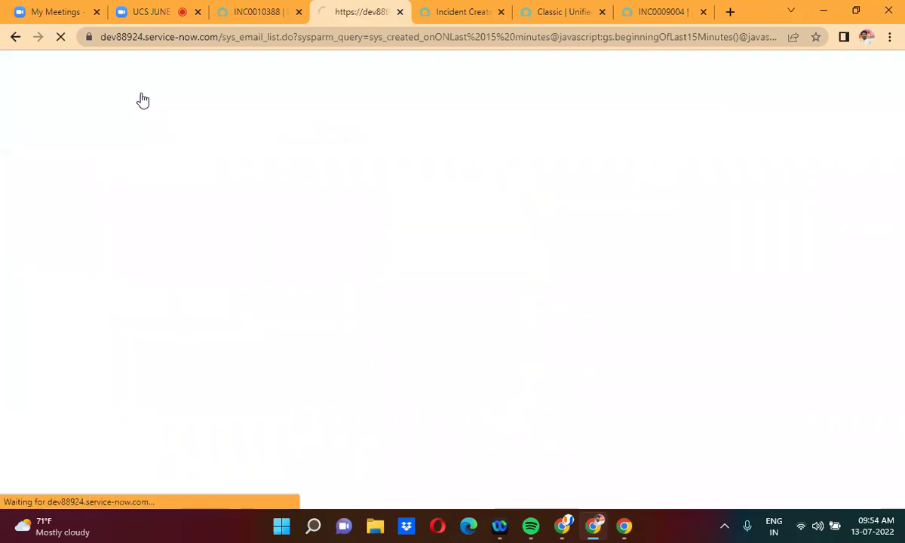
{"action": "left_click", "coordinate": [143, 100]}
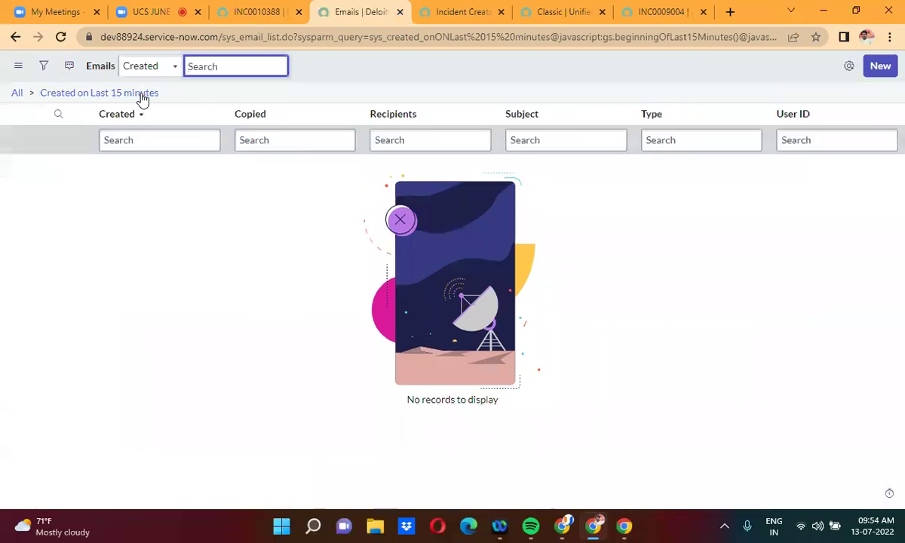
{"action": "left_click", "coordinate": [448, 6]}
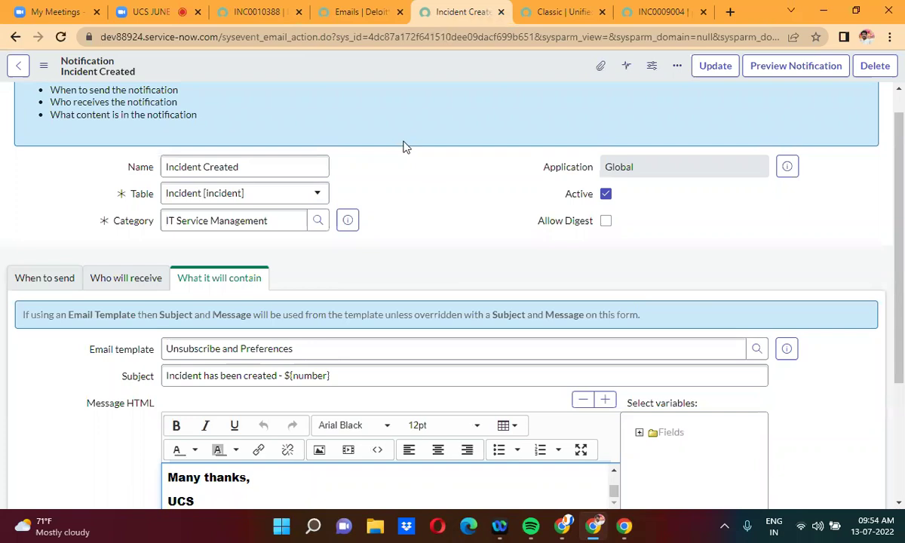
Review the notification's Who will receive and When to send settings.
{"action": "left_click", "coordinate": [127, 279]}
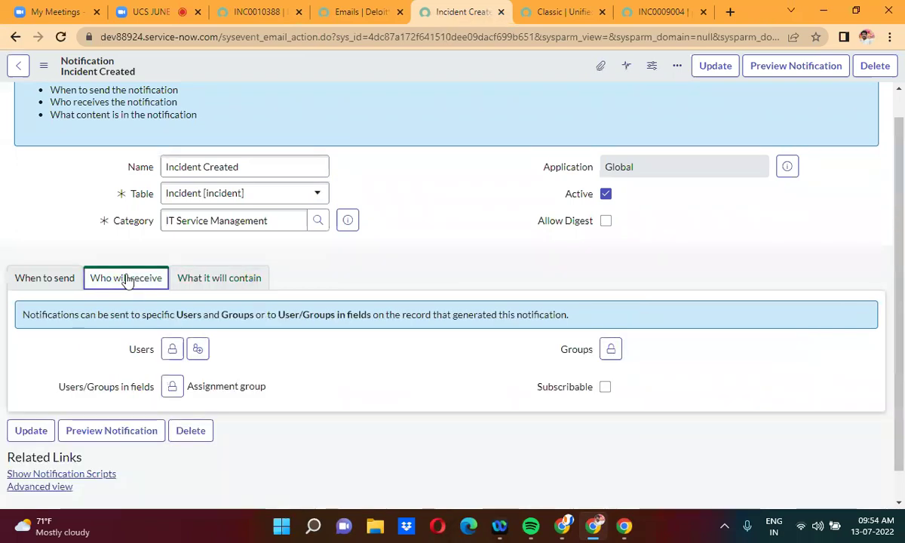
{"action": "left_click", "coordinate": [37, 289]}
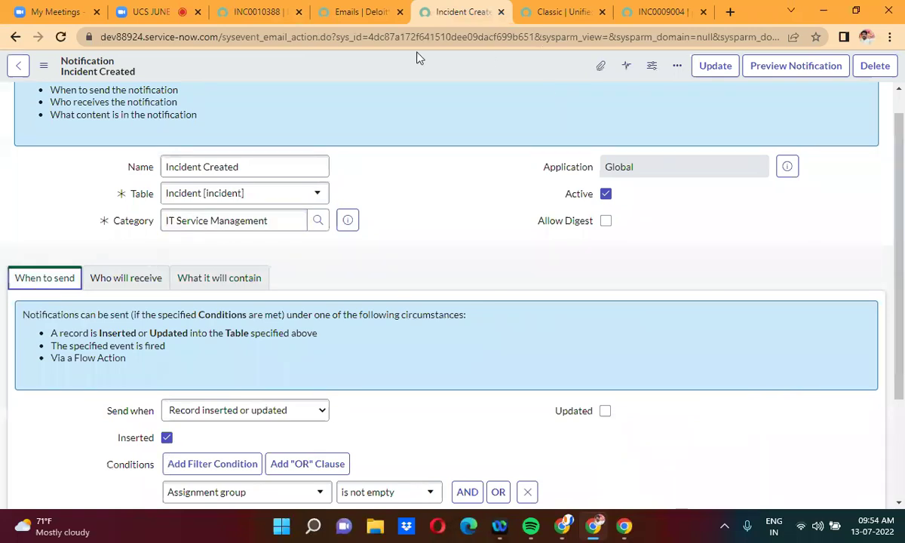
{"action": "left_click", "coordinate": [240, 9]}
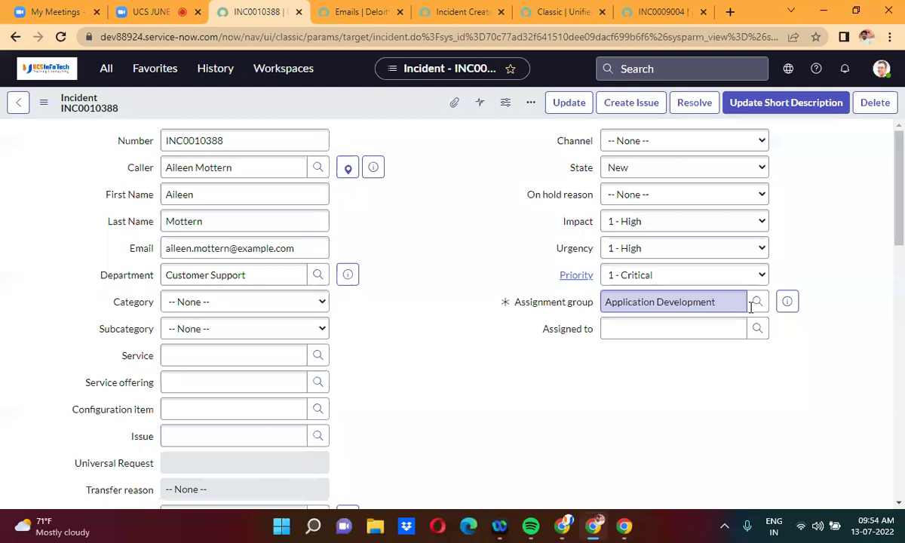
Open the Application Development group record from INC0010388 and view its seven Group Members.
{"action": "left_click", "coordinate": [787, 302]}
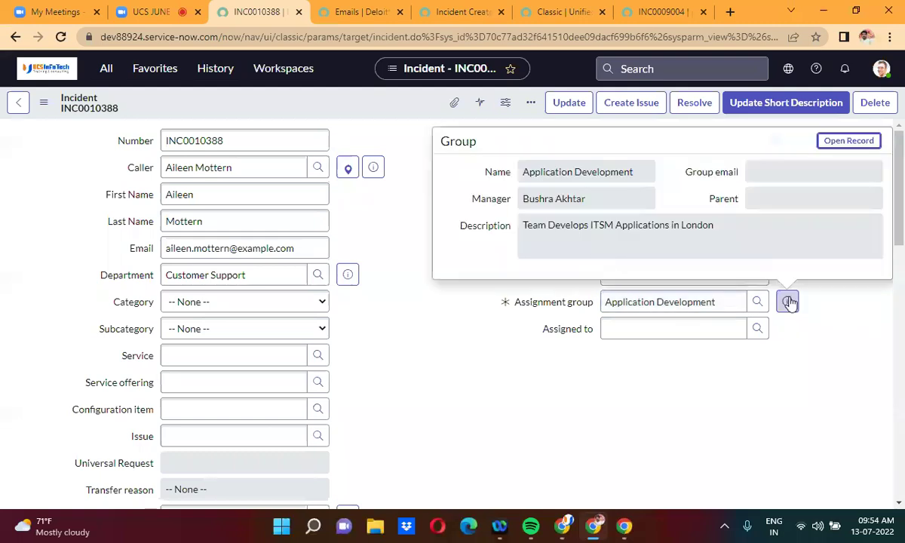
{"action": "left_click", "coordinate": [849, 141], "text": "ctrl"}
{"action": "left_click", "coordinate": [313, 9]}
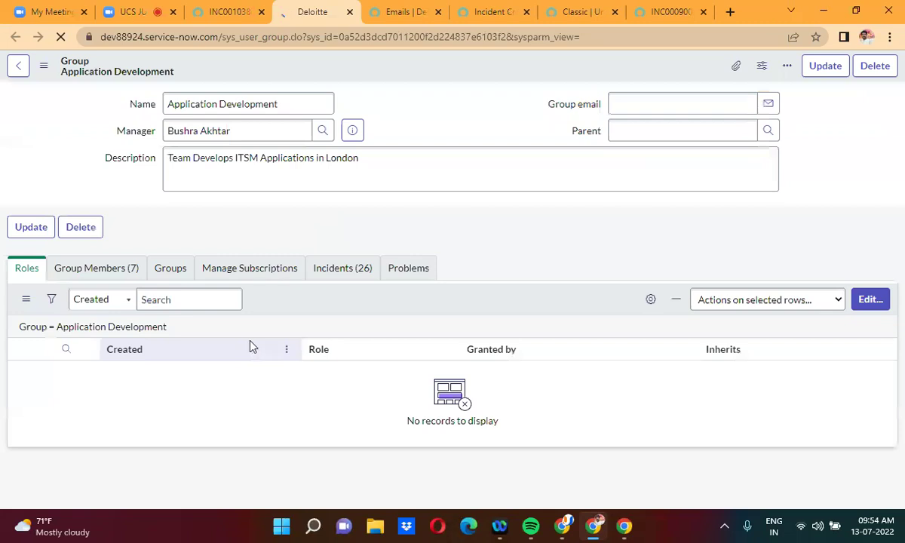
{"action": "left_click", "coordinate": [95, 269]}
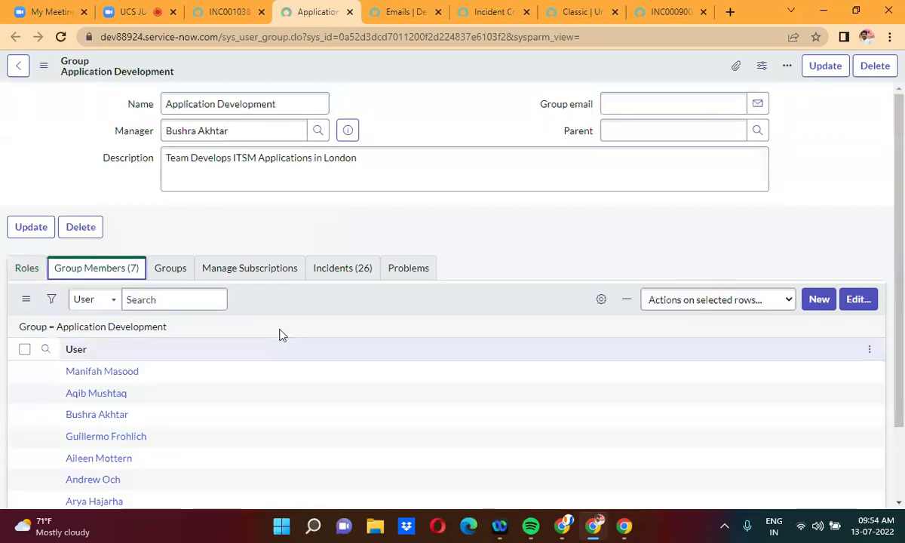
{"action": "scroll", "coordinate": [279, 334], "scroll_direction": "down", "scroll_amount": 2}
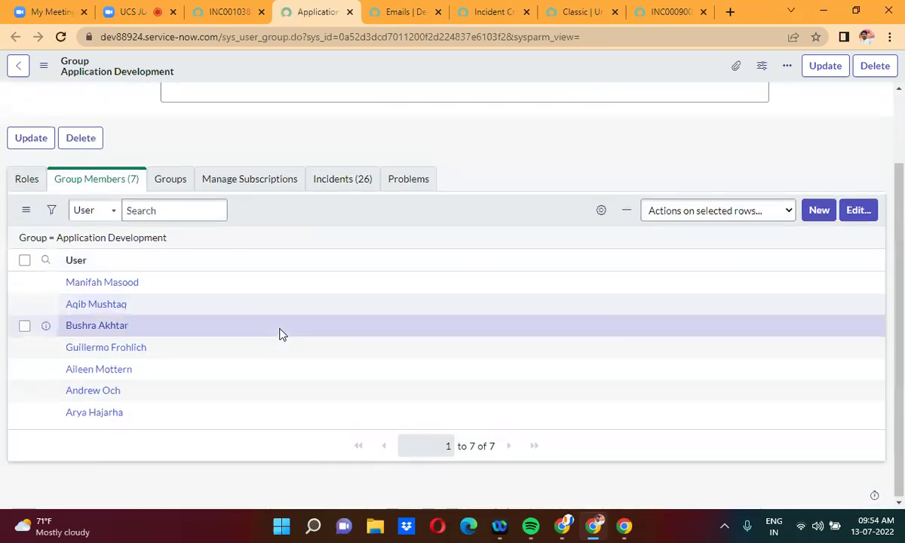
{"action": "scroll", "coordinate": [279, 334], "scroll_direction": "up", "scroll_amount": 2}
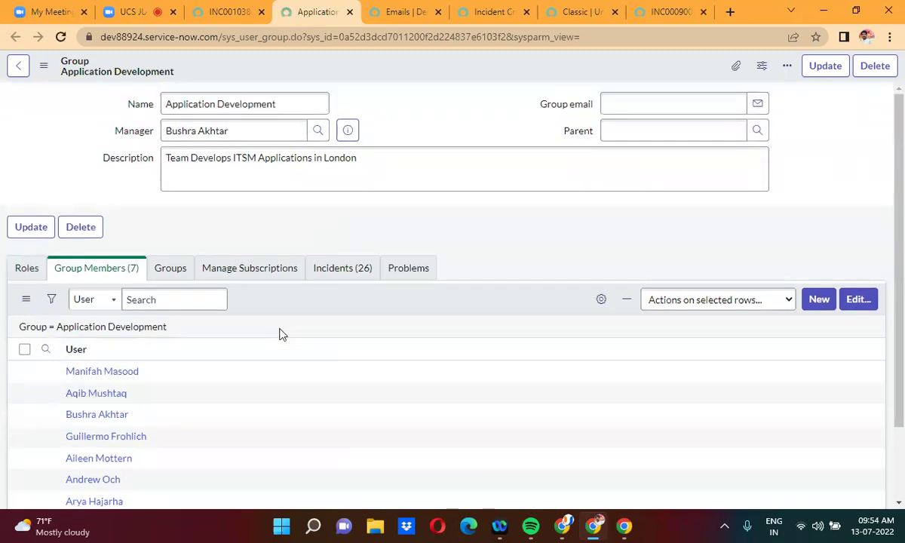
{"action": "left_click", "coordinate": [215, 10]}
{"action": "left_click", "coordinate": [367, 230]}
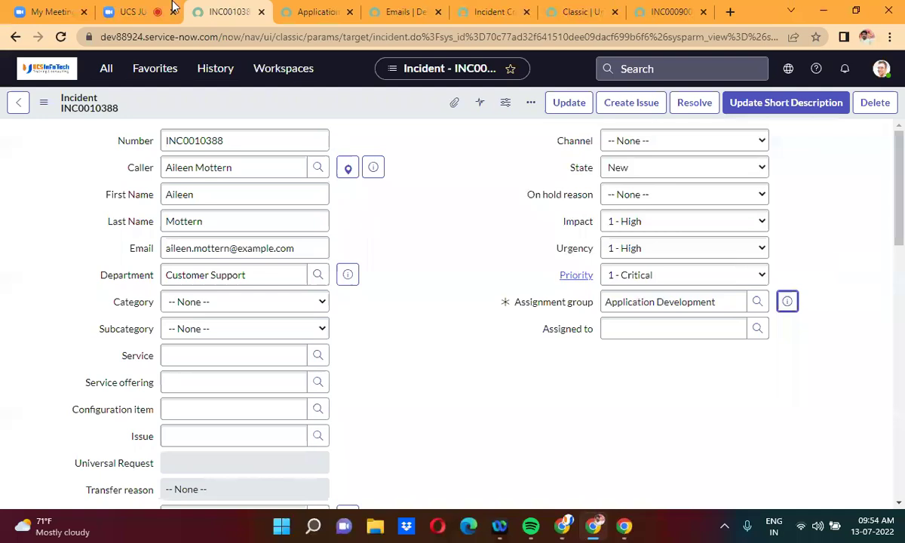
{"action": "left_click", "coordinate": [304, 10]}
Refresh the last-15-minutes Emails list twice, still empty, then show Favorites on INC0010388.
{"action": "left_click", "coordinate": [397, 11]}
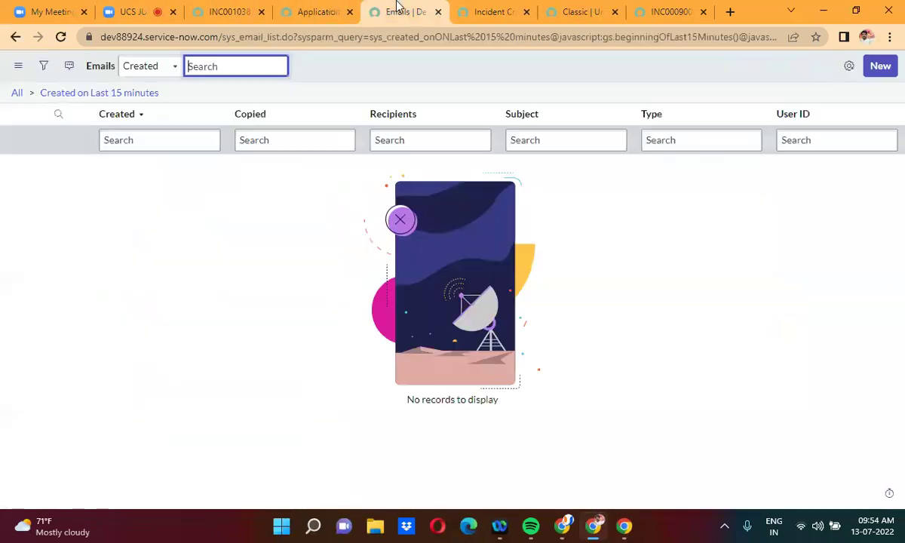
{"action": "left_click", "coordinate": [125, 93]}
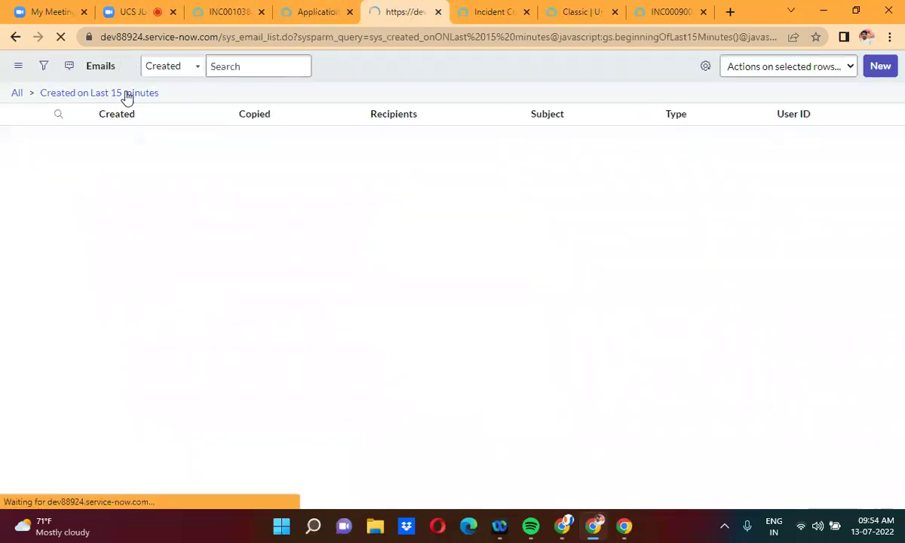
{"action": "left_click", "coordinate": [126, 93]}
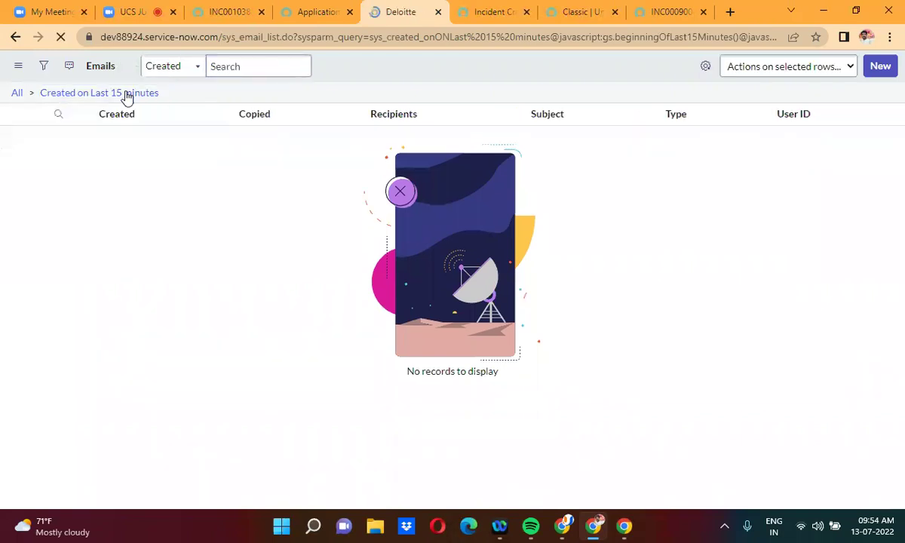
{"action": "left_click", "coordinate": [230, 11]}
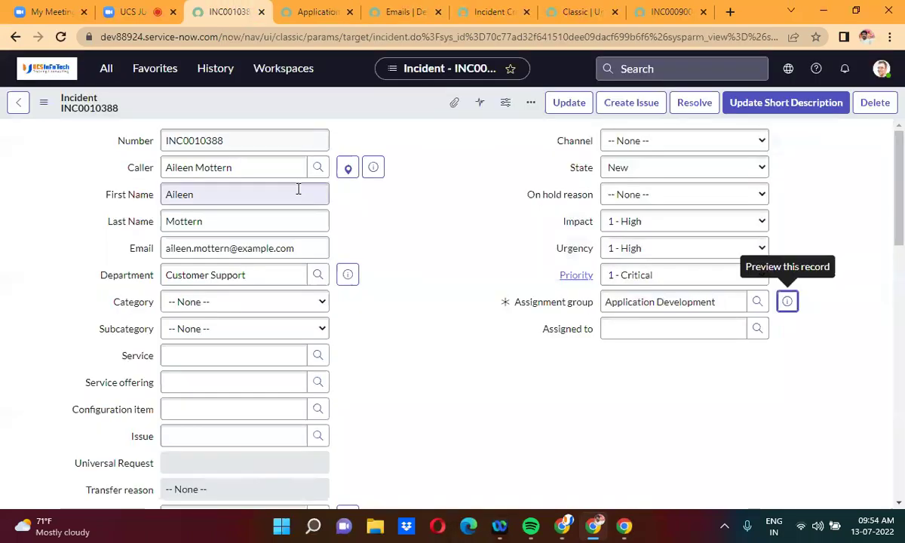
{"action": "left_click", "coordinate": [139, 69]}
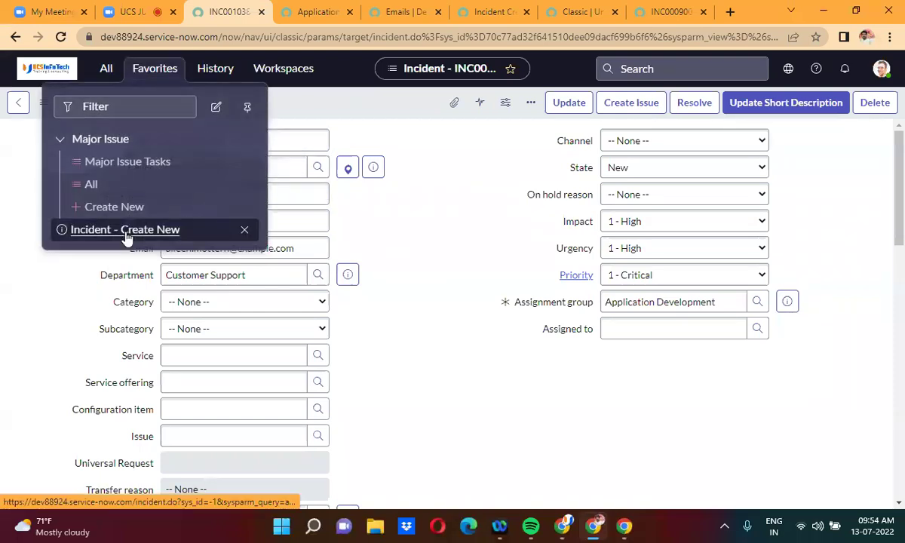
Start a new incident with a recent caller and the Application Development assignment group.
{"action": "left_click", "coordinate": [128, 238]}
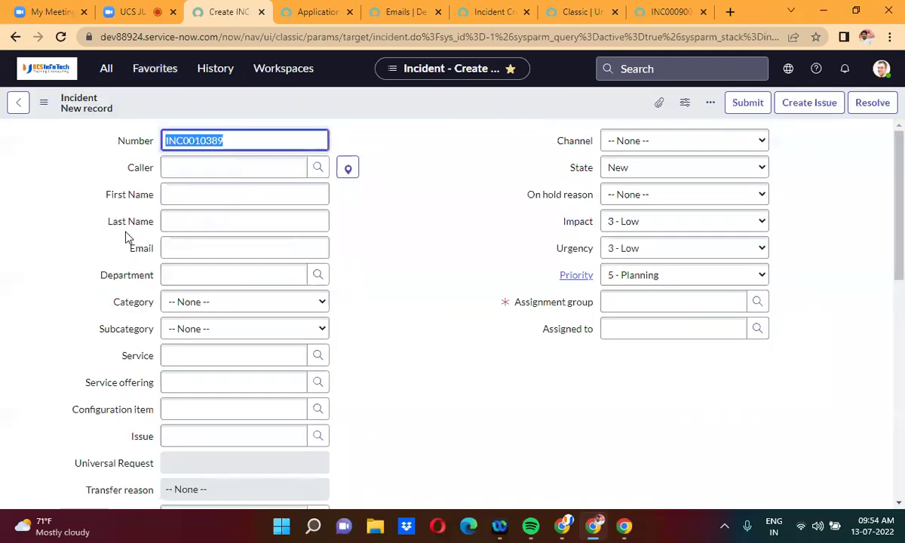
{"action": "left_click", "coordinate": [202, 170]}
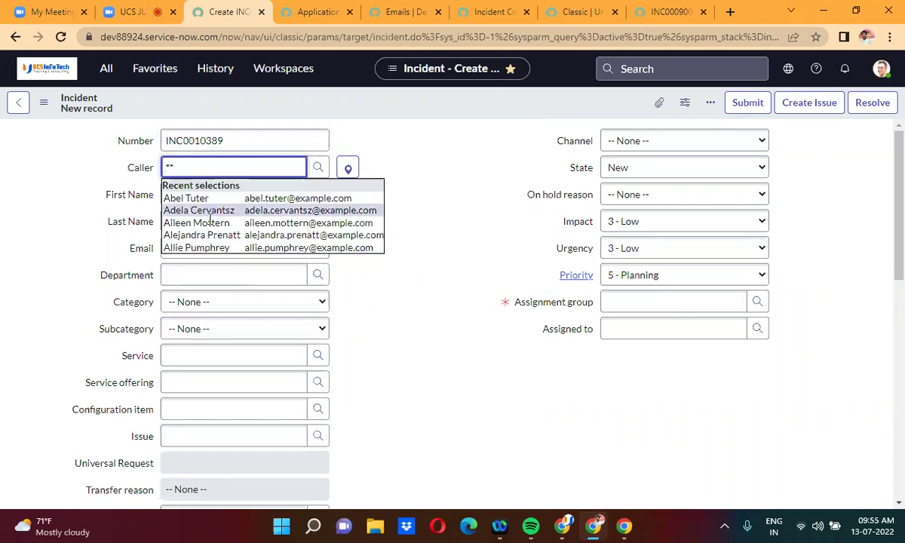
{"action": "left_click", "coordinate": [197, 222]}
{"action": "left_click", "coordinate": [610, 299]}
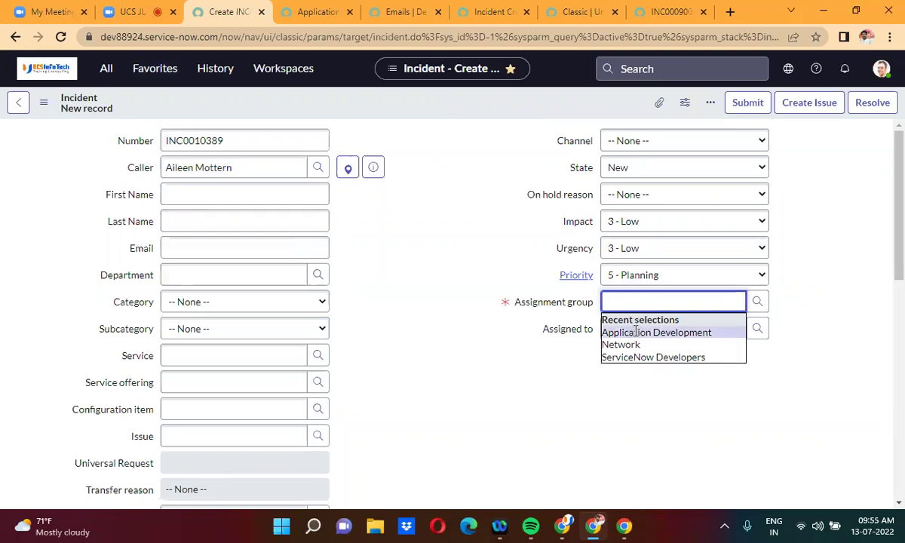
{"action": "left_click", "coordinate": [641, 333]}
Enter short description 'test 5678' and save incident INC0010389.
{"action": "scroll", "coordinate": [463, 420], "scroll_direction": "down", "scroll_amount": 4}
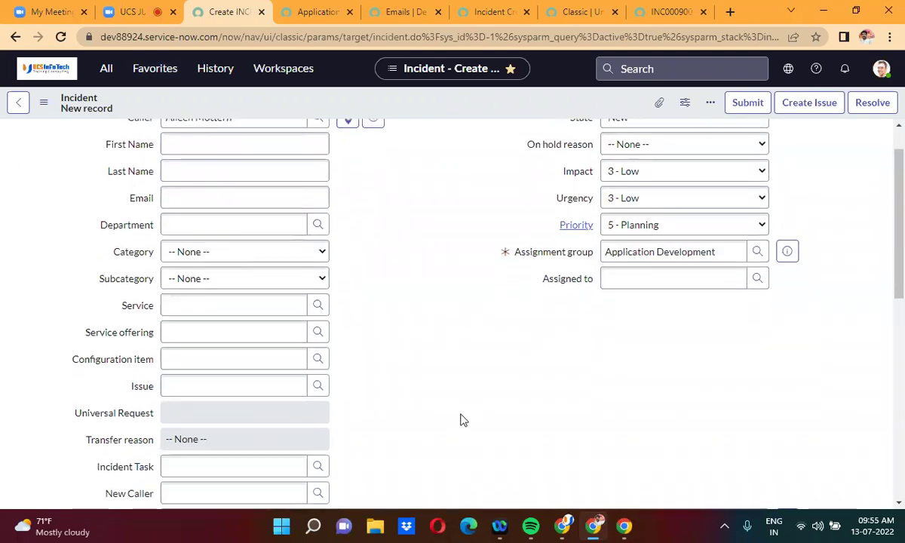
{"action": "left_click", "coordinate": [270, 266]}
{"action": "type", "text": "test 5678"}
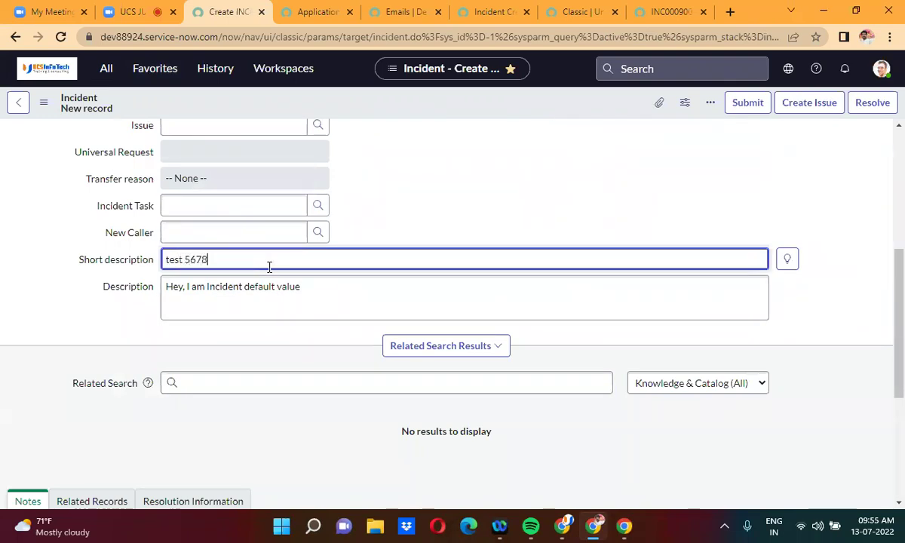
{"action": "right_click", "coordinate": [417, 102]}
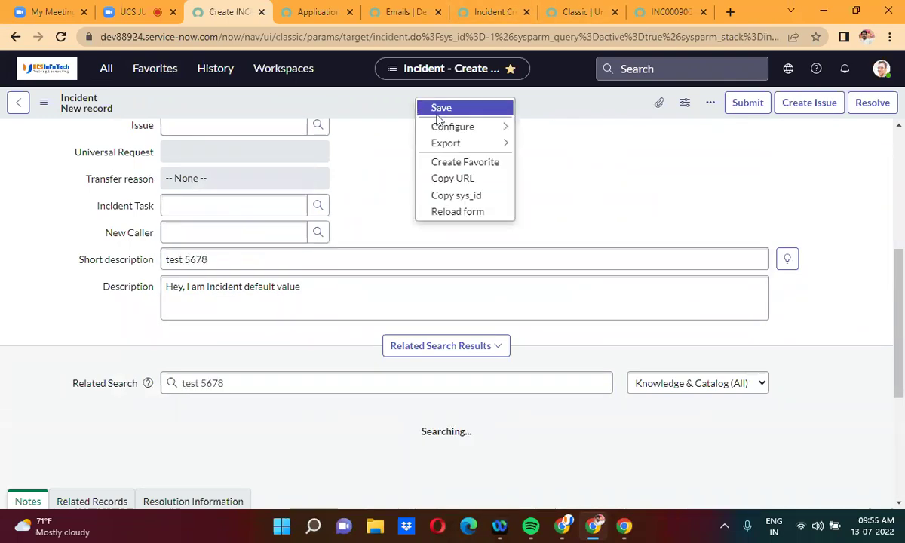
{"action": "left_click", "coordinate": [464, 111]}
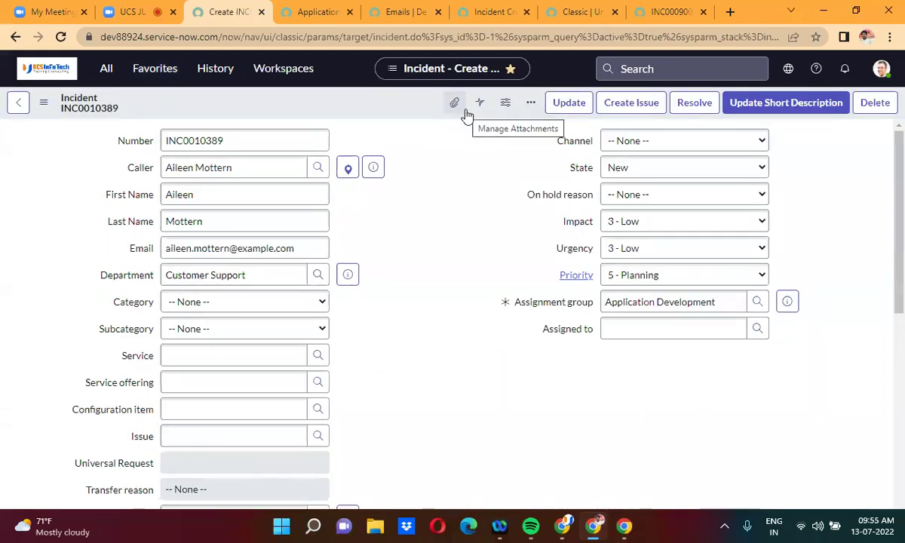
{"action": "left_click", "coordinate": [390, 6]}
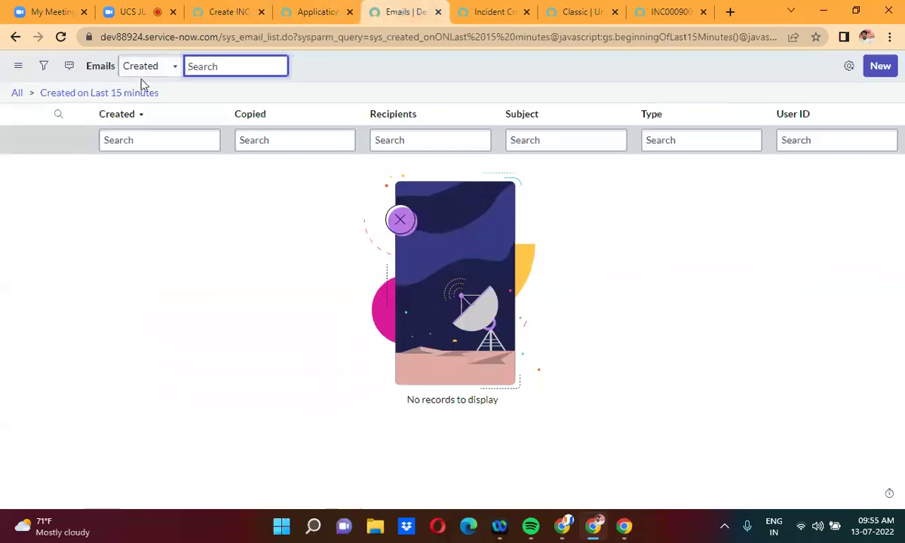
Refresh the last-15-minutes Emails list four times, find no notification, and return to INC0010389.
{"action": "left_click", "coordinate": [141, 94]}
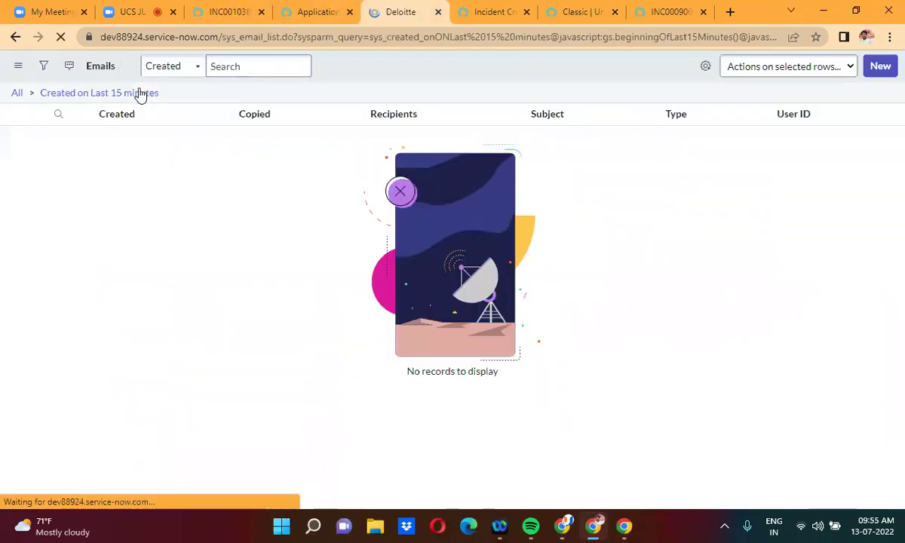
{"action": "left_click", "coordinate": [141, 93]}
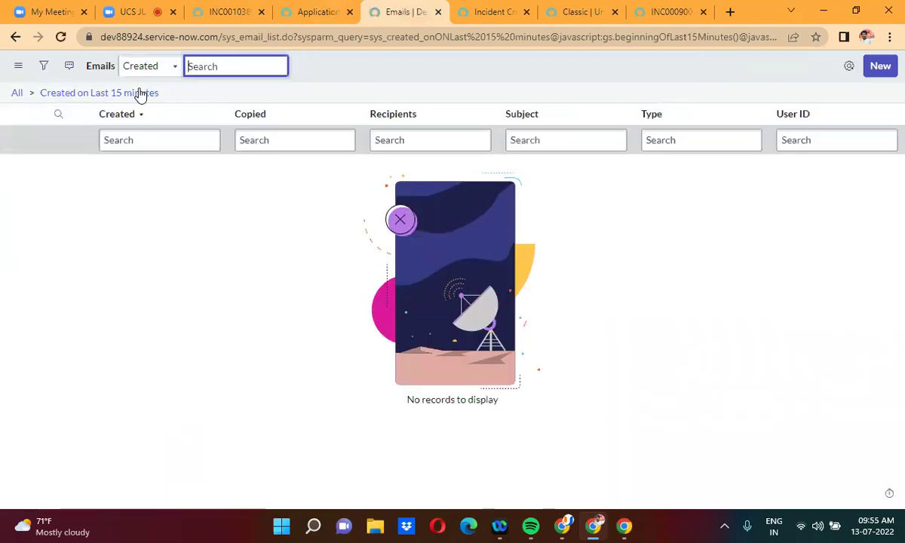
{"action": "left_click", "coordinate": [141, 94]}
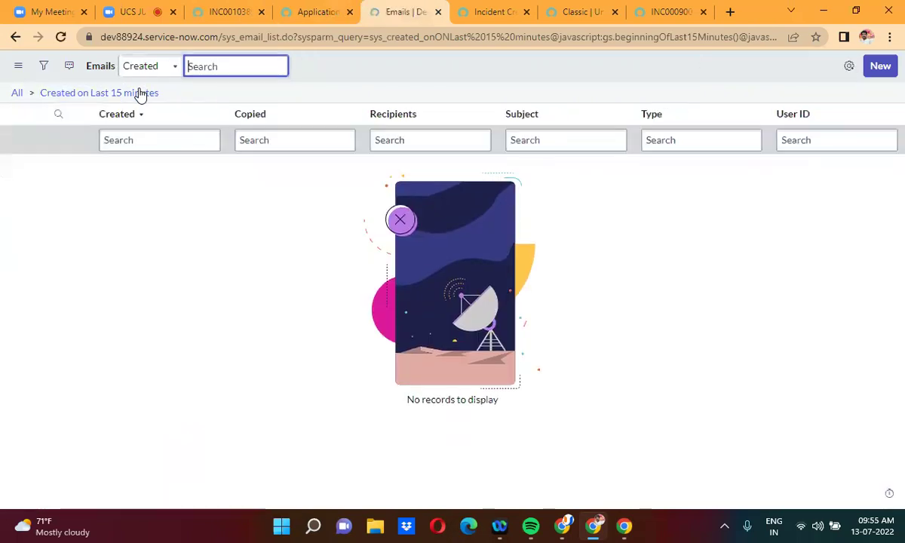
{"action": "left_click", "coordinate": [141, 94]}
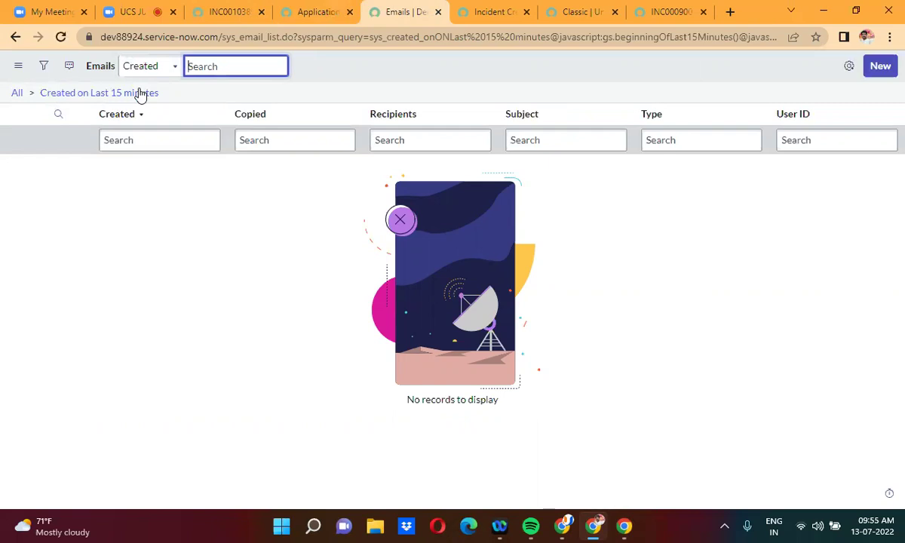
{"action": "left_click", "coordinate": [226, 12]}
Filter the All menu for 'email p' and open Email Properties in a new tab.
{"action": "left_click", "coordinate": [111, 70]}
{"action": "type", "text": "email p"}
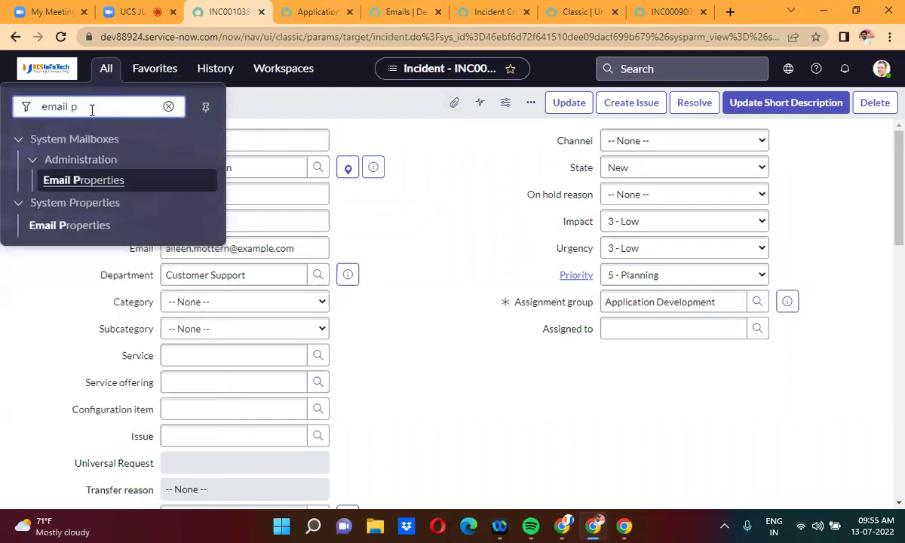
{"action": "middle_click", "coordinate": [69, 227]}
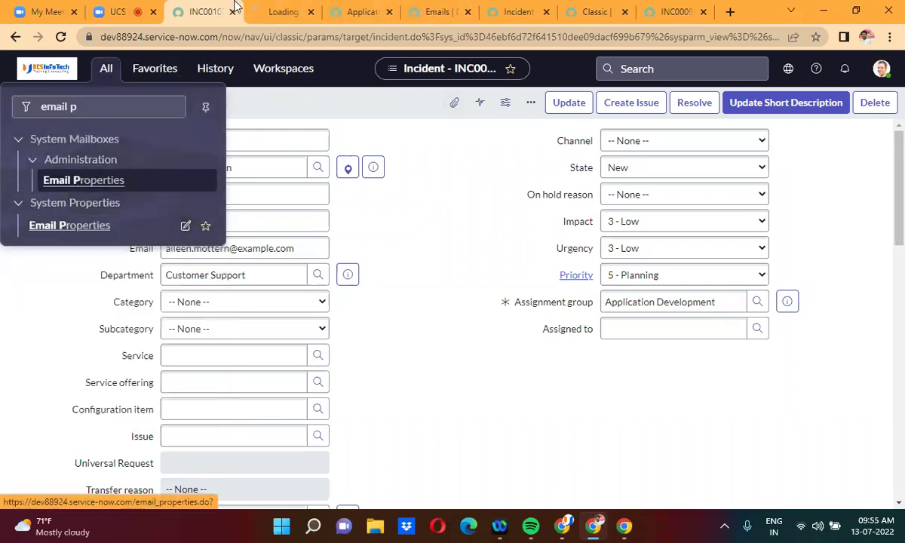
{"action": "left_click", "coordinate": [275, 11]}
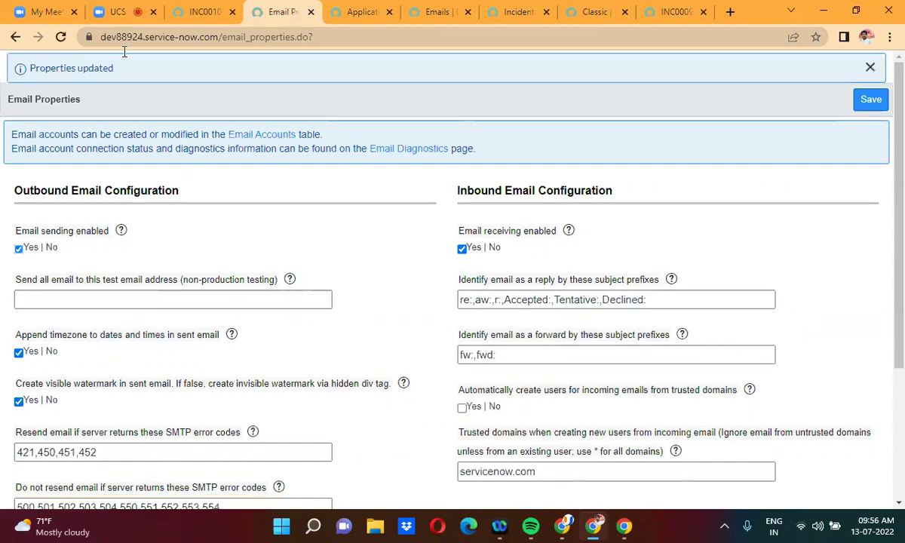
Start a new Major Issue record from Favorites, then go back to Email Properties.
{"action": "left_click", "coordinate": [200, 11]}
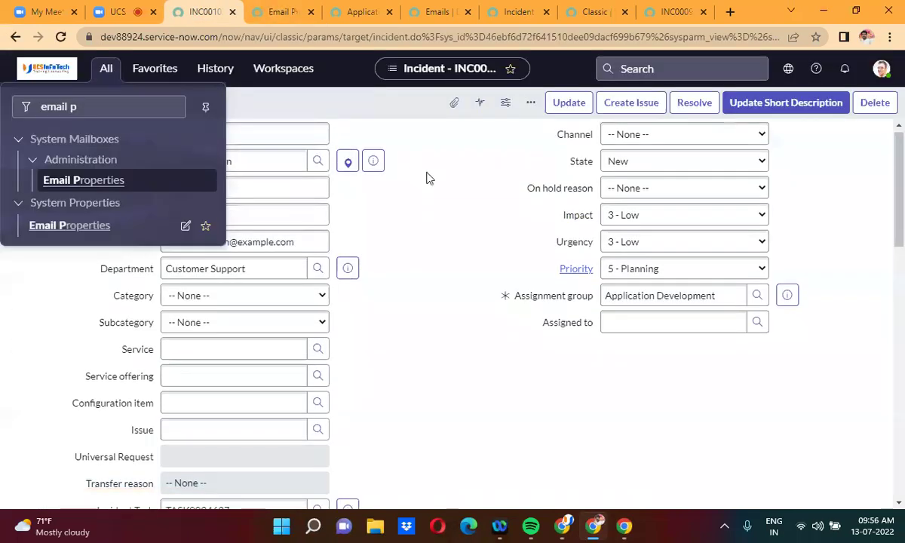
{"action": "left_click", "coordinate": [426, 178]}
{"action": "left_click", "coordinate": [147, 75]}
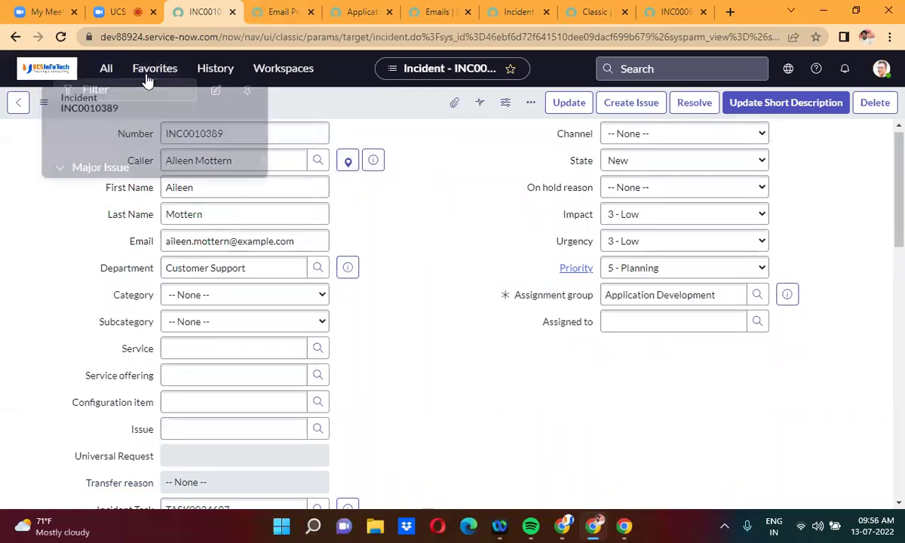
{"action": "left_click", "coordinate": [117, 210]}
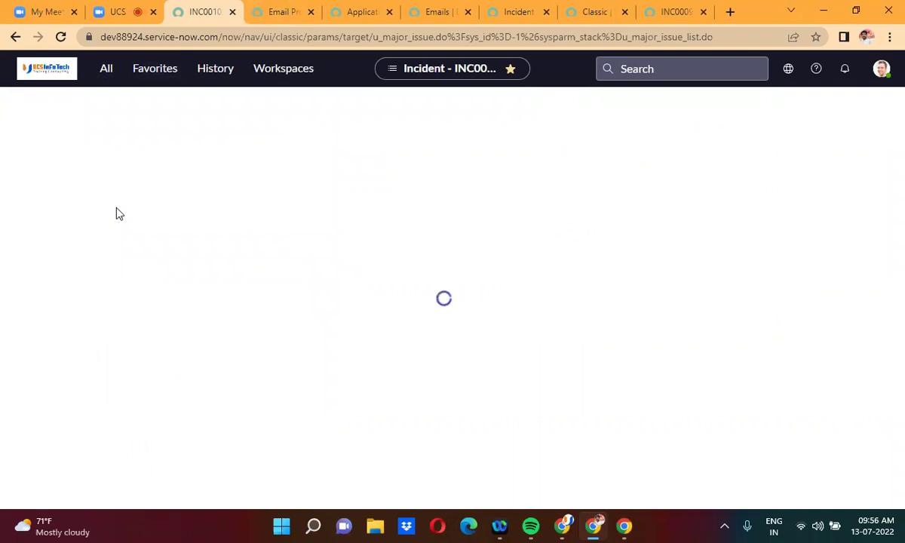
{"action": "left_click", "coordinate": [293, 9]}
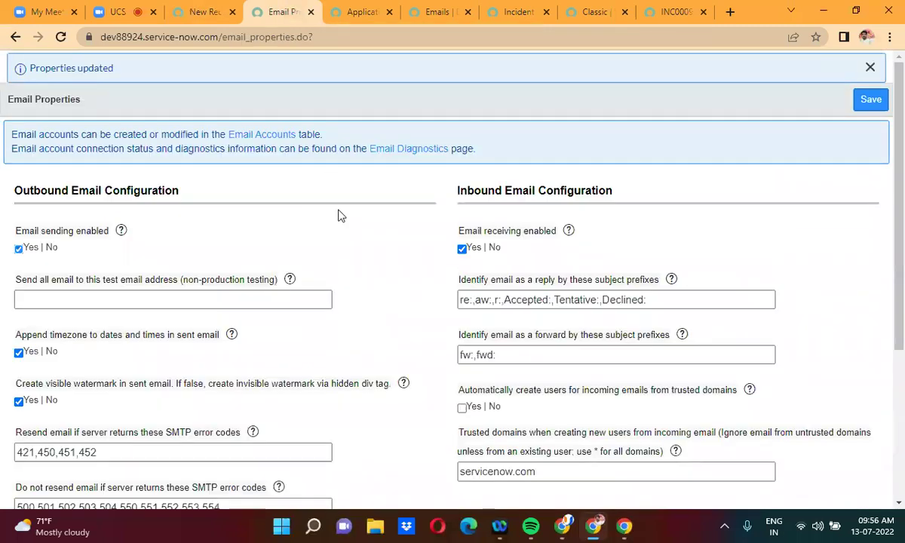
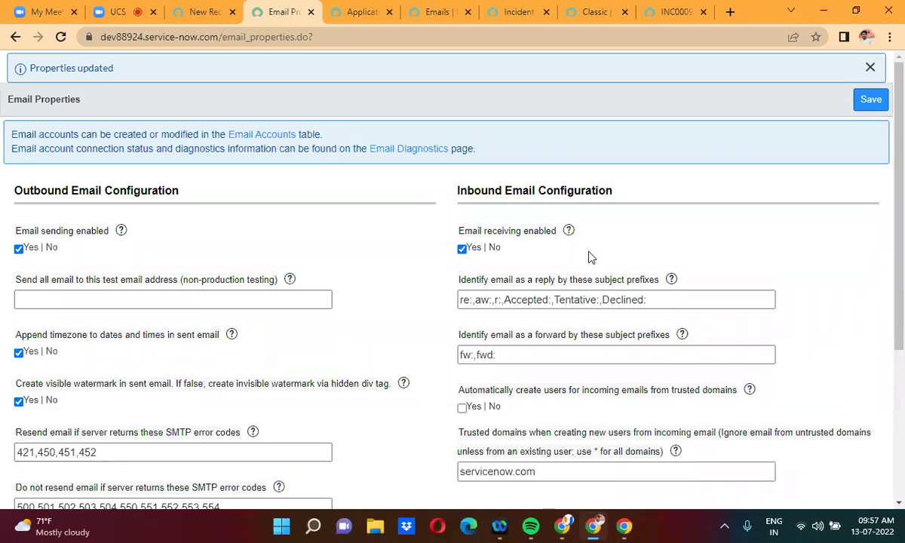
Return to the new Major Issue form and show the Favorites shortcut menu.
{"action": "left_click", "coordinate": [214, 6]}
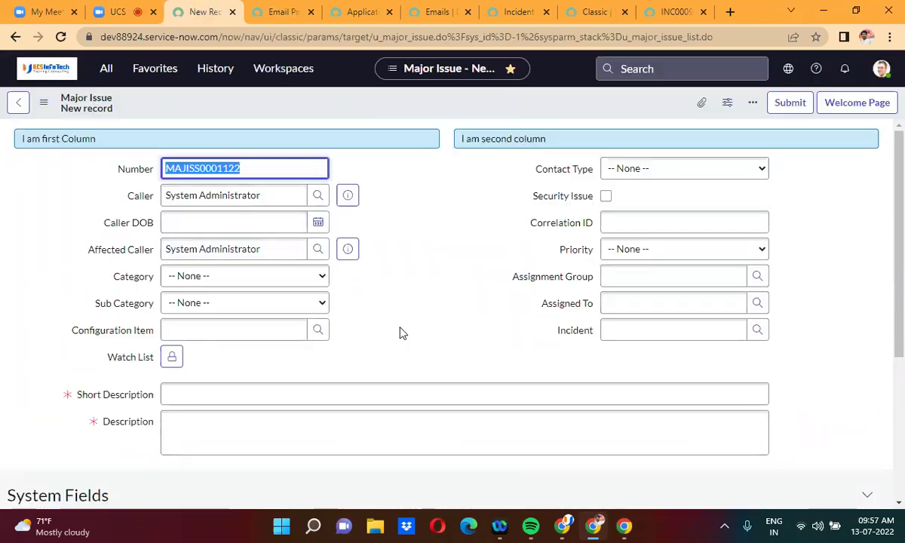
{"action": "left_click", "coordinate": [158, 69]}
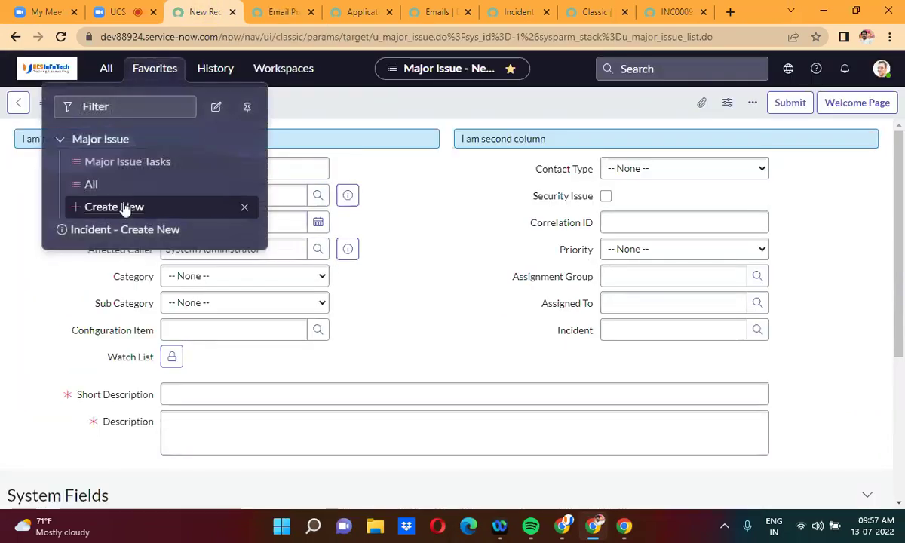
Start a new incident with a recently used caller and assignment group Application Development.
{"action": "left_click", "coordinate": [109, 235]}
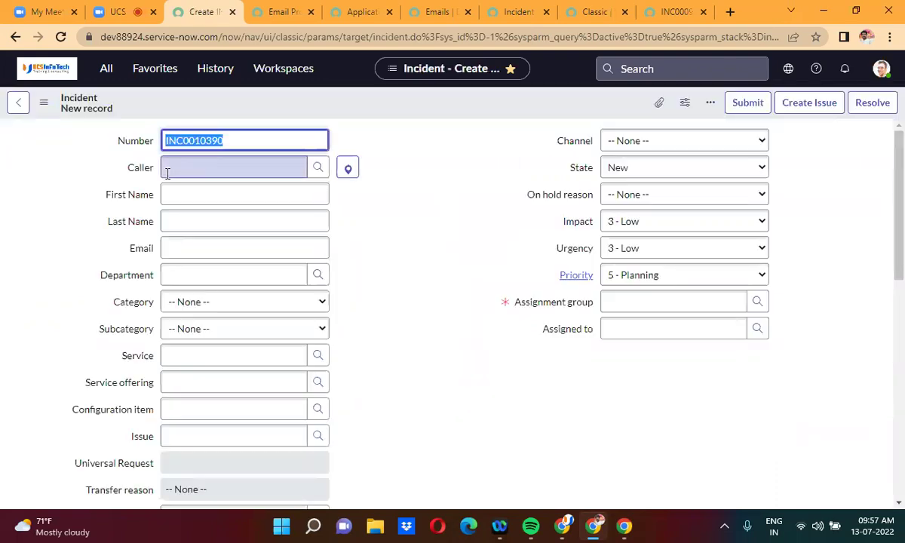
{"action": "left_click", "coordinate": [168, 172]}
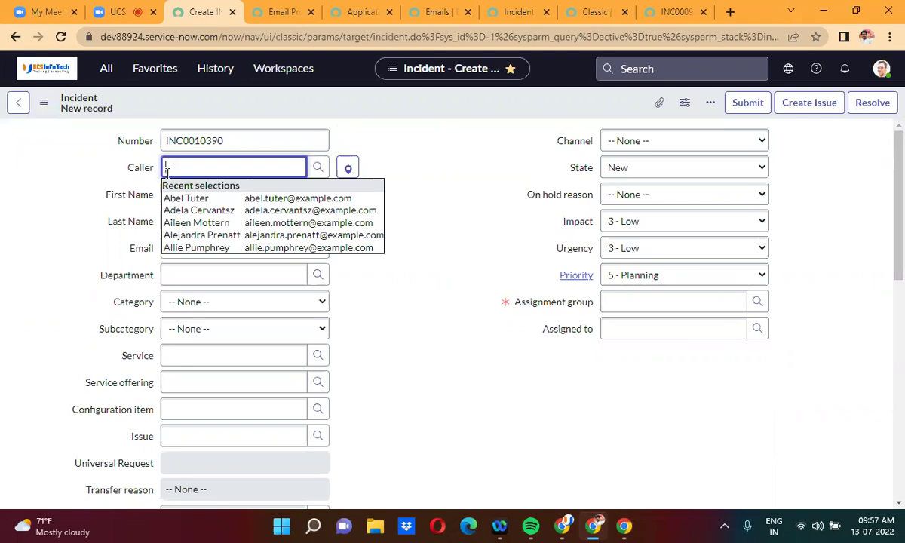
{"action": "left_click", "coordinate": [221, 235]}
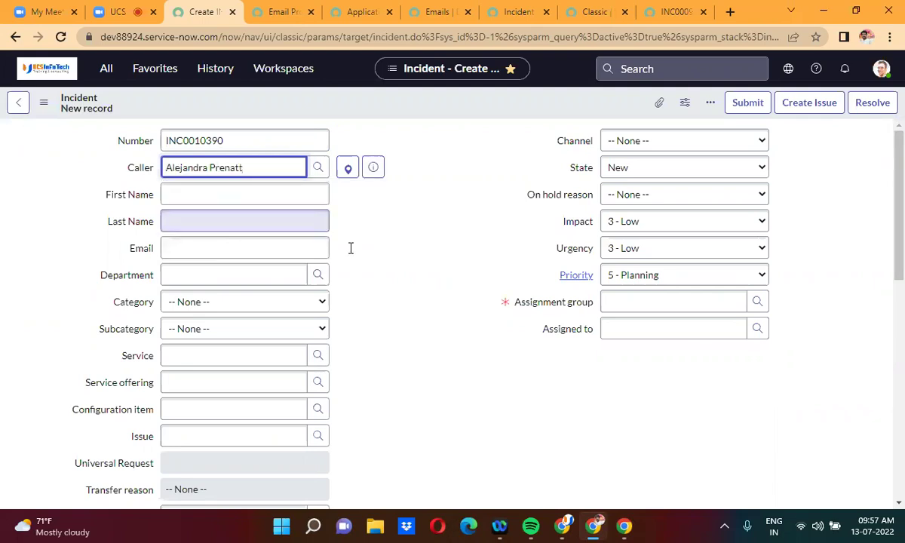
{"action": "left_click", "coordinate": [622, 304]}
{"action": "type", "text": "**"}
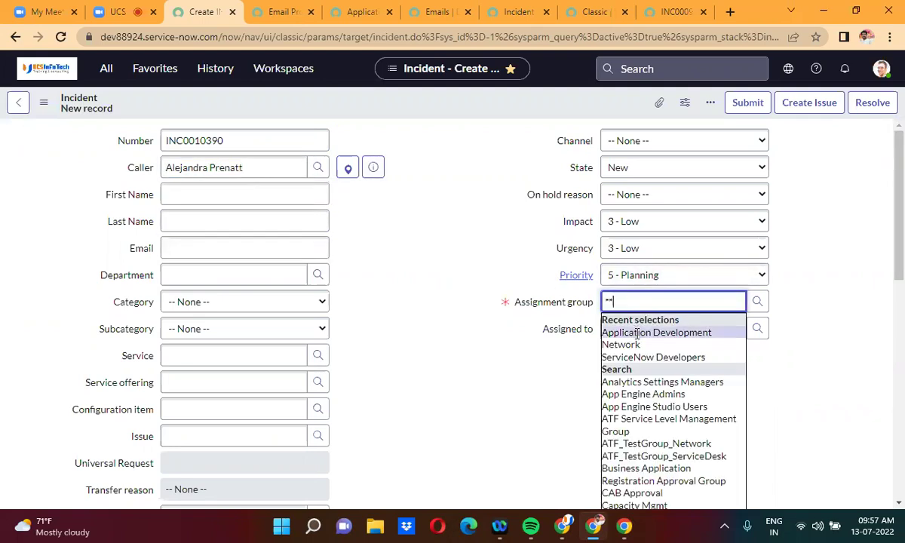
{"action": "left_click", "coordinate": [637, 332]}
Enter short description 'test 5678' and save the incident as INC0010390.
{"action": "scroll", "coordinate": [412, 420], "scroll_direction": "down", "scroll_amount": 1}
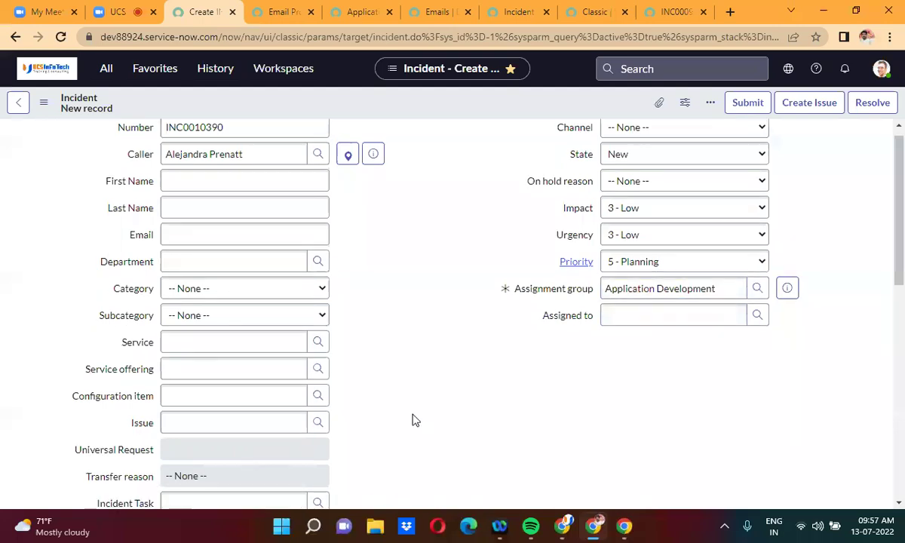
{"action": "scroll", "coordinate": [412, 421], "scroll_direction": "down", "scroll_amount": 3}
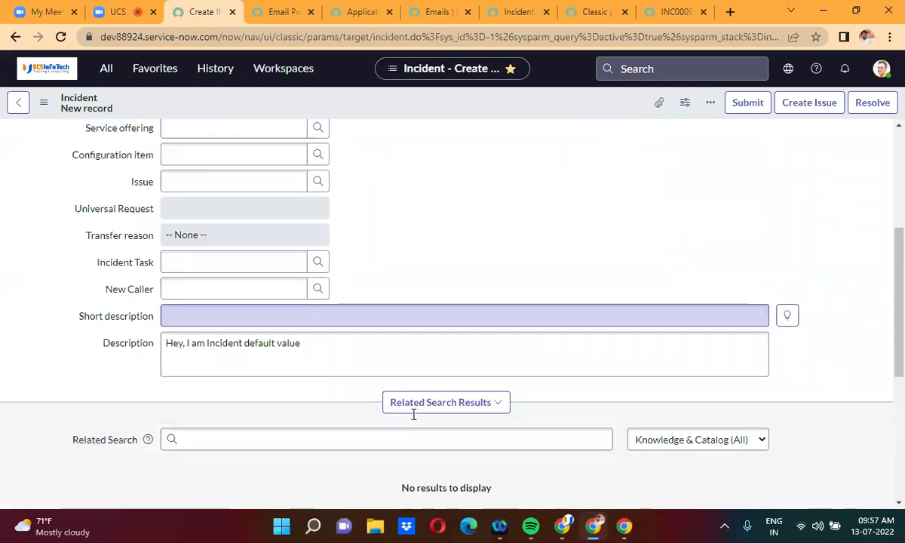
{"action": "left_click", "coordinate": [307, 306]}
{"action": "type", "text": "test 5678"}
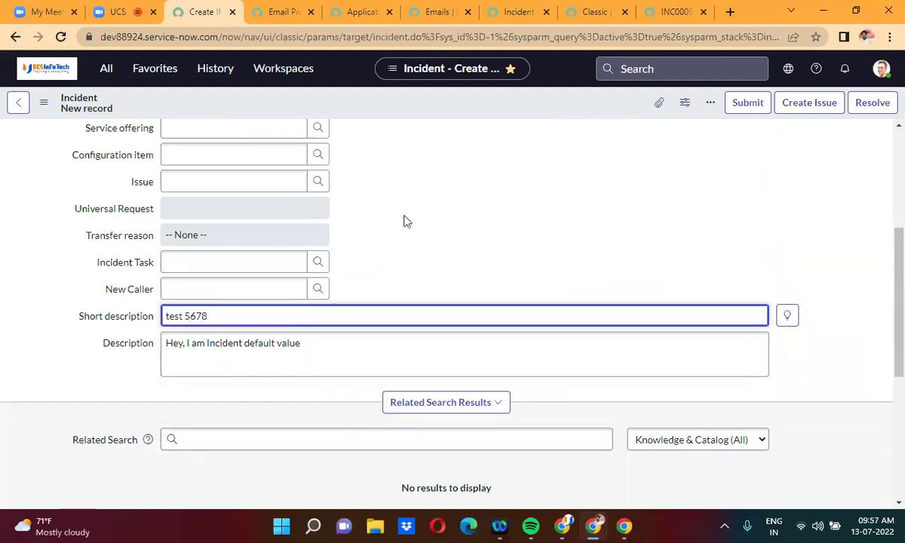
{"action": "right_click", "coordinate": [422, 97]}
{"action": "left_click", "coordinate": [440, 106]}
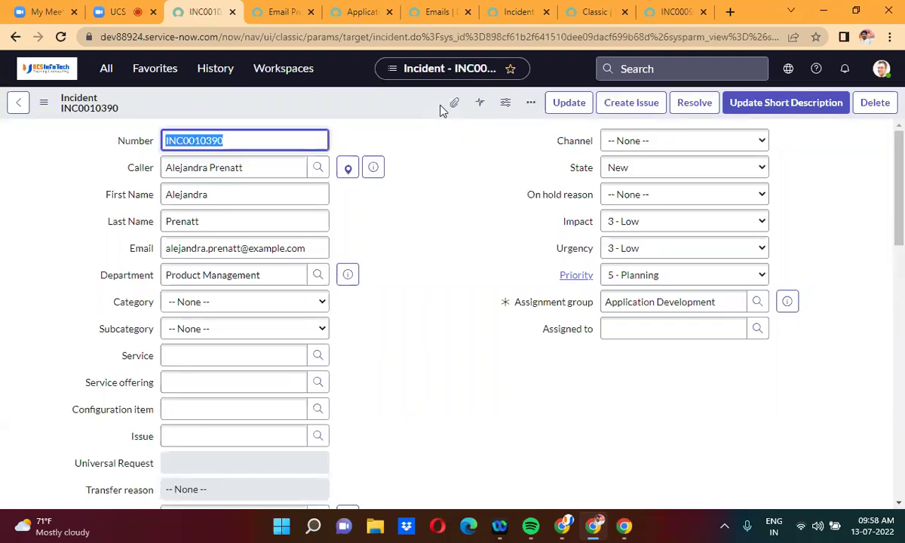
{"action": "left_click", "coordinate": [436, 9]}
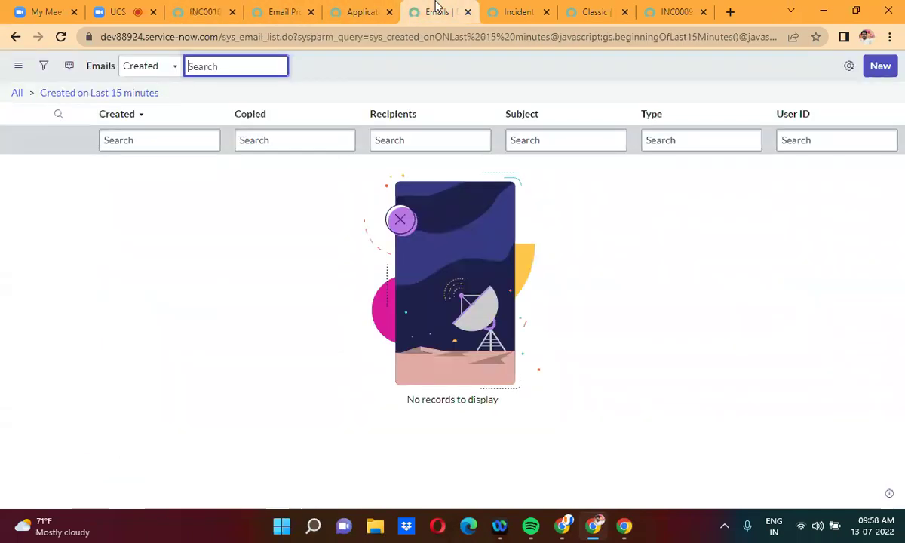
{"action": "left_click", "coordinate": [140, 94]}
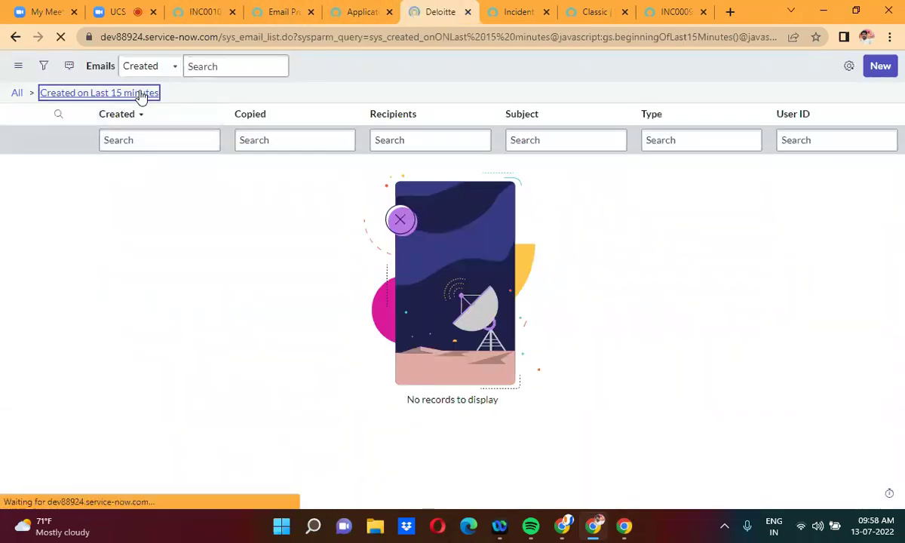
{"action": "left_click", "coordinate": [140, 93]}
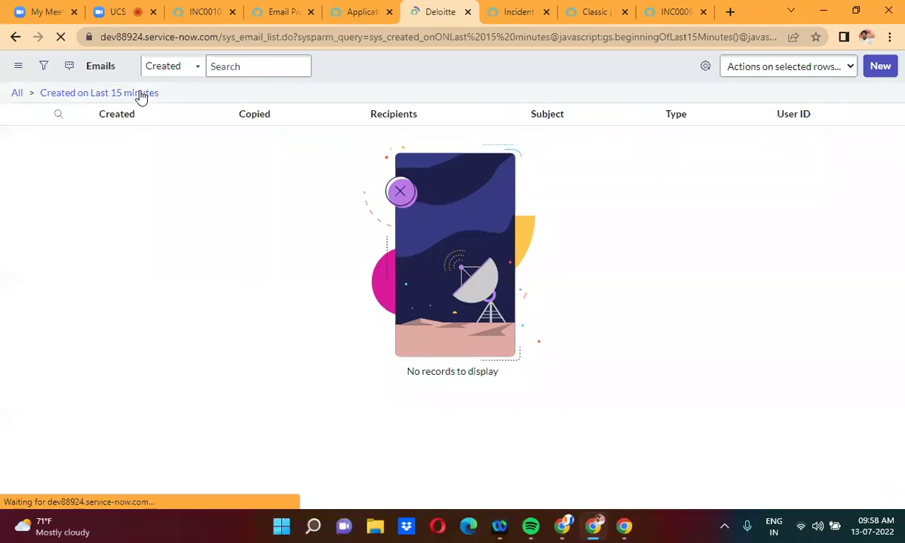
{"action": "left_click", "coordinate": [141, 93]}
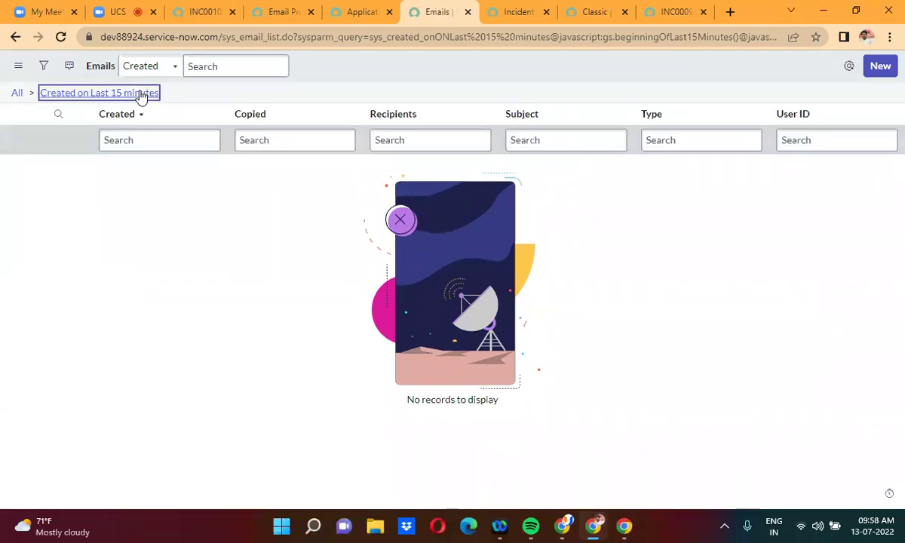
{"action": "left_click", "coordinate": [141, 93]}
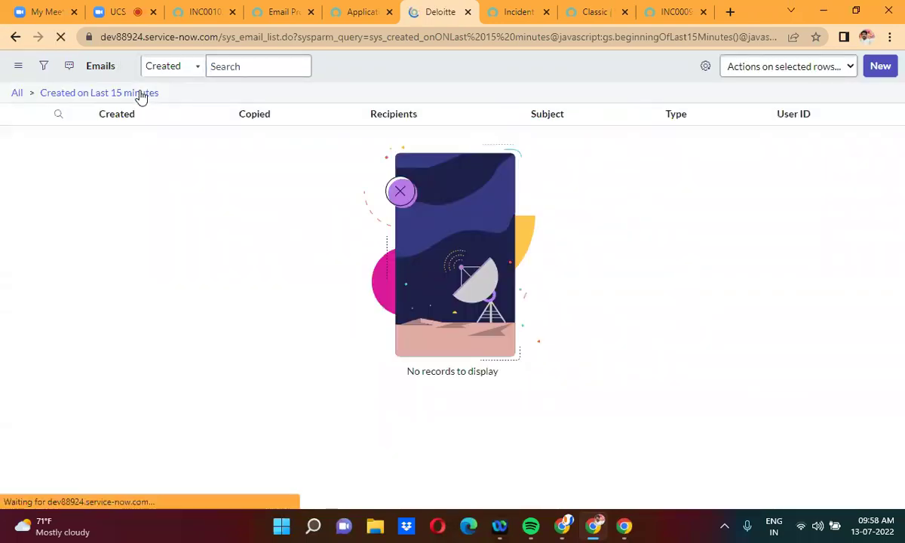
{"action": "left_click", "coordinate": [141, 94]}
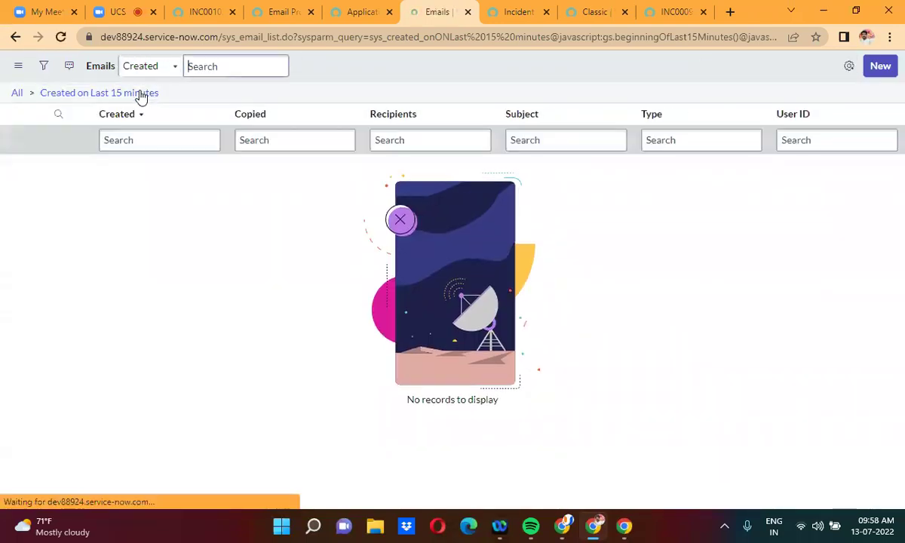
{"action": "left_click", "coordinate": [130, 94]}
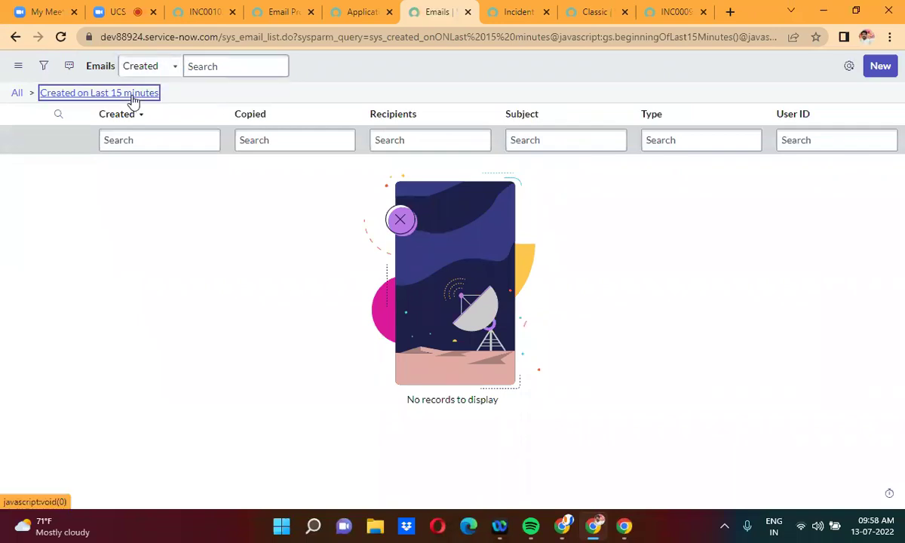
{"action": "left_click", "coordinate": [193, 10]}
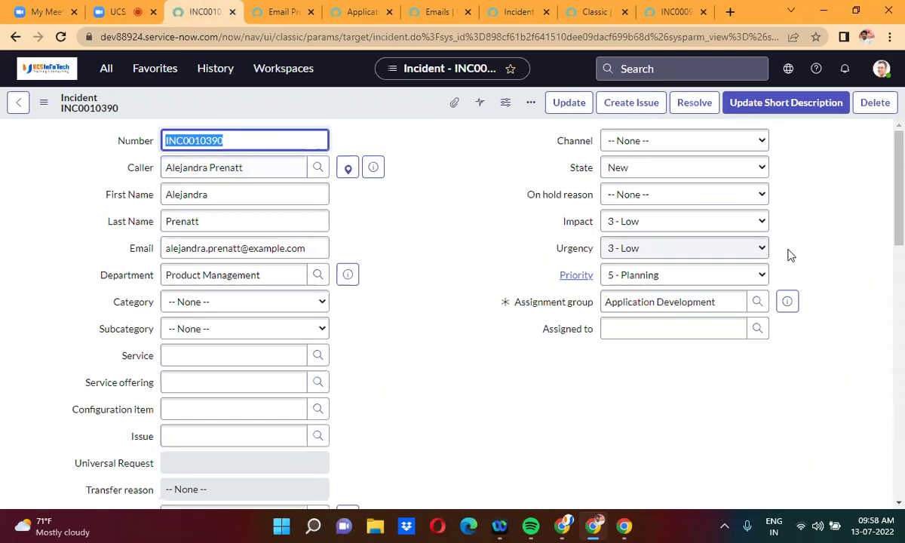
Open the Application Development group record from the incident in a new tab.
{"action": "left_click", "coordinate": [789, 300]}
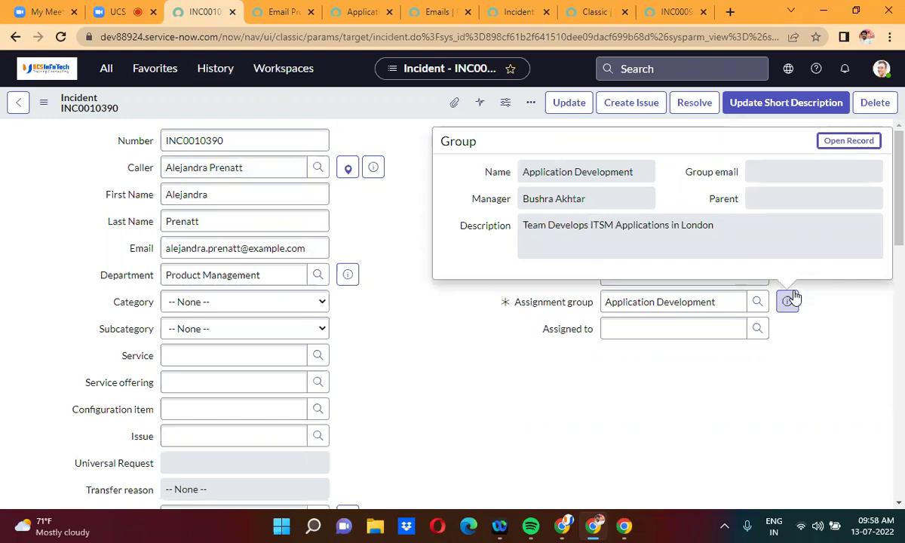
{"action": "middle_click", "coordinate": [843, 143]}
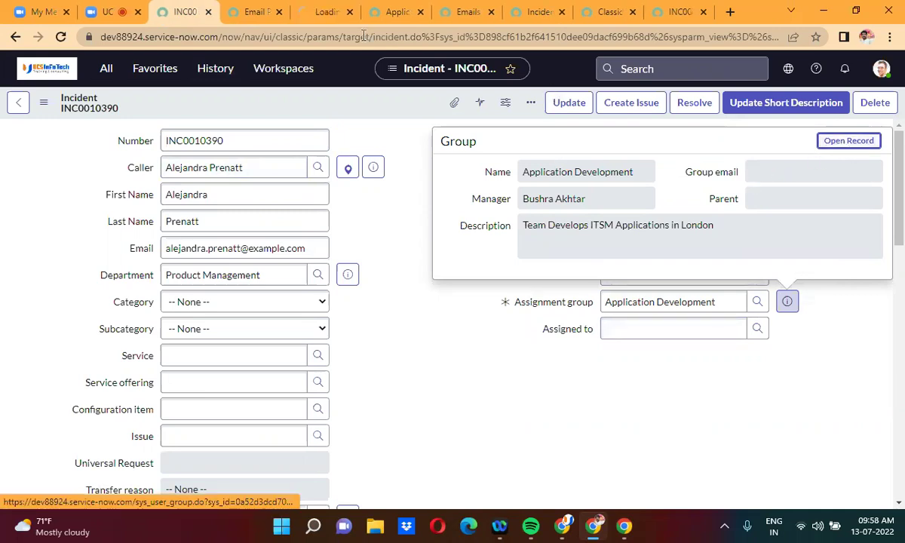
{"action": "left_click", "coordinate": [313, 11]}
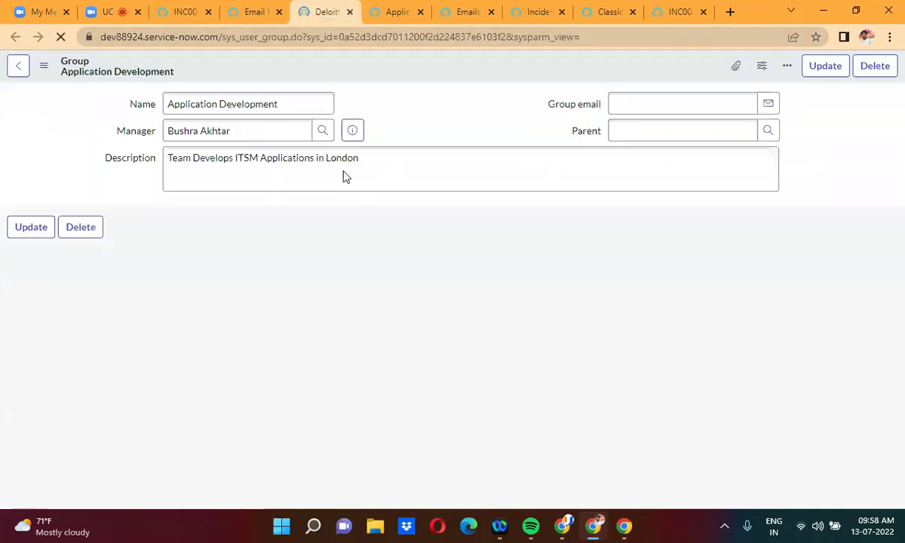
Enter a Group email address, save the group record, and return to INC0010390.
{"action": "left_click", "coordinate": [637, 105]}
{"action": "type", "text": "abc@"}
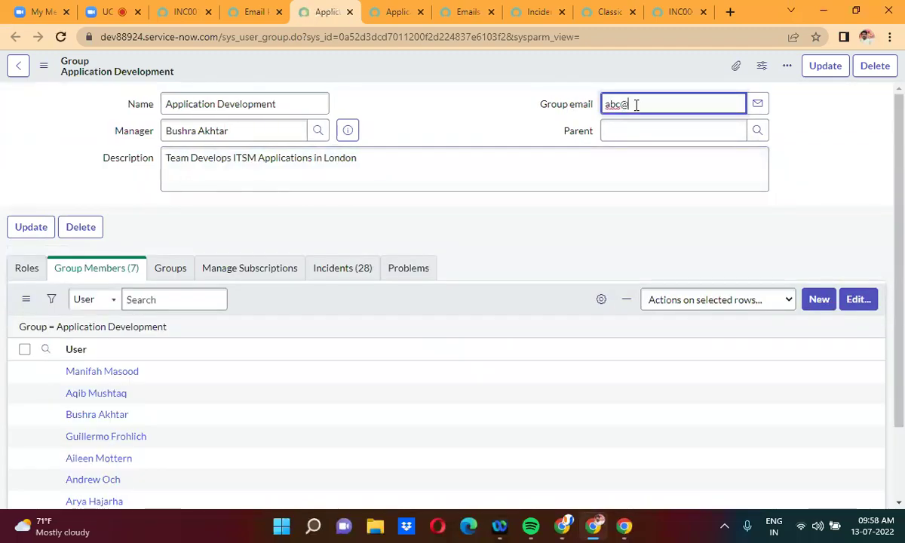
{"action": "type", "text": "example.com"}
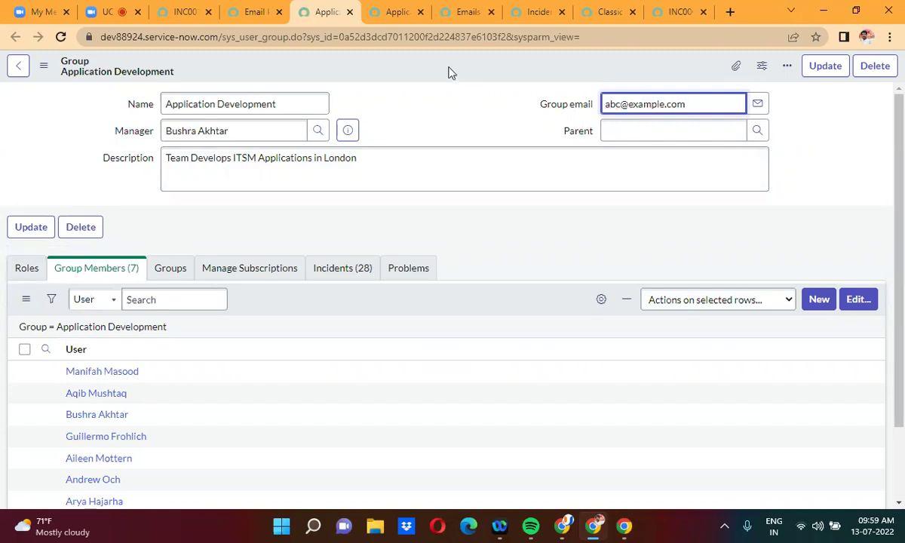
{"action": "right_click", "coordinate": [448, 72]}
{"action": "left_click", "coordinate": [464, 77]}
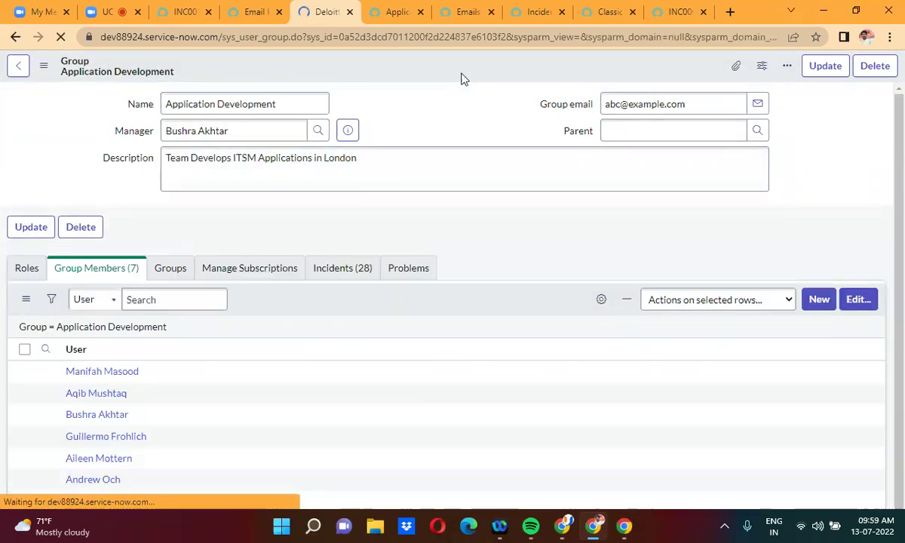
{"action": "left_click", "coordinate": [179, 9]}
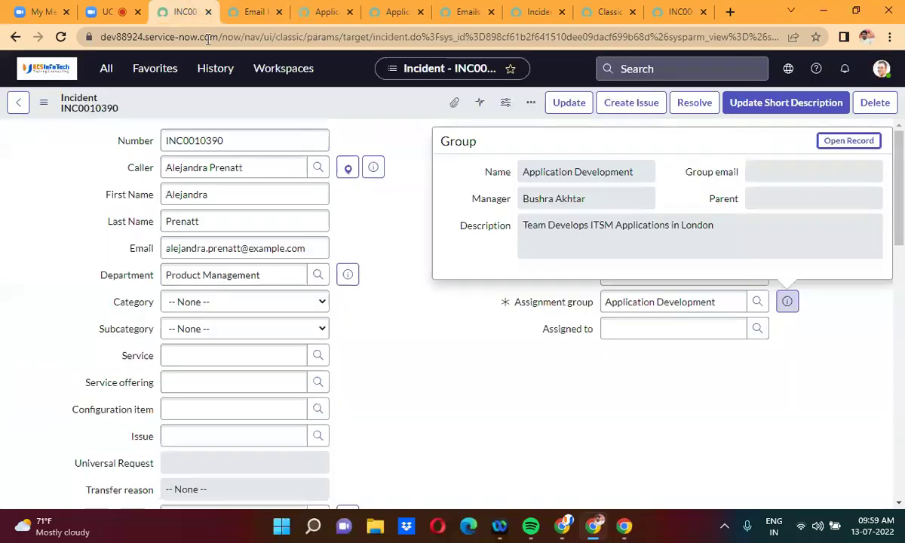
Start another new incident with a recent caller and Application Development as assignment group.
{"action": "left_click", "coordinate": [156, 76]}
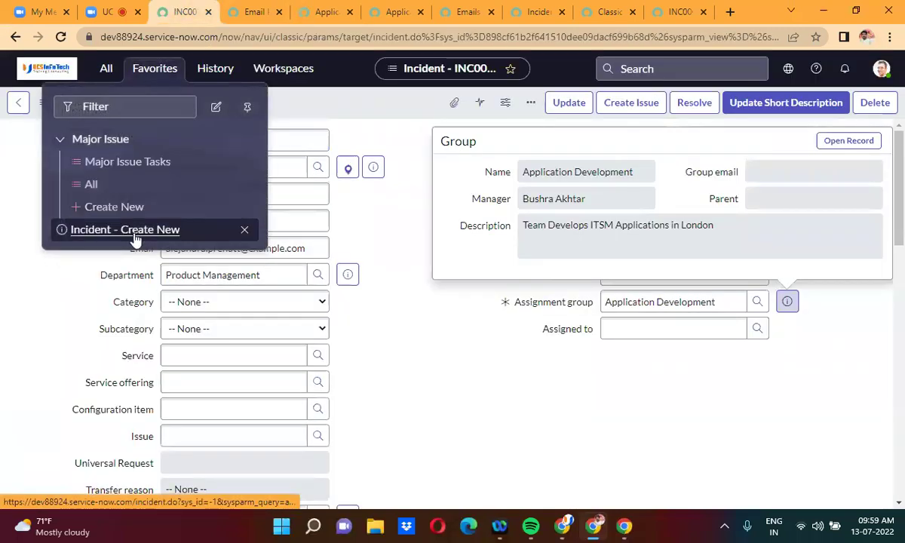
{"action": "left_click", "coordinate": [81, 238]}
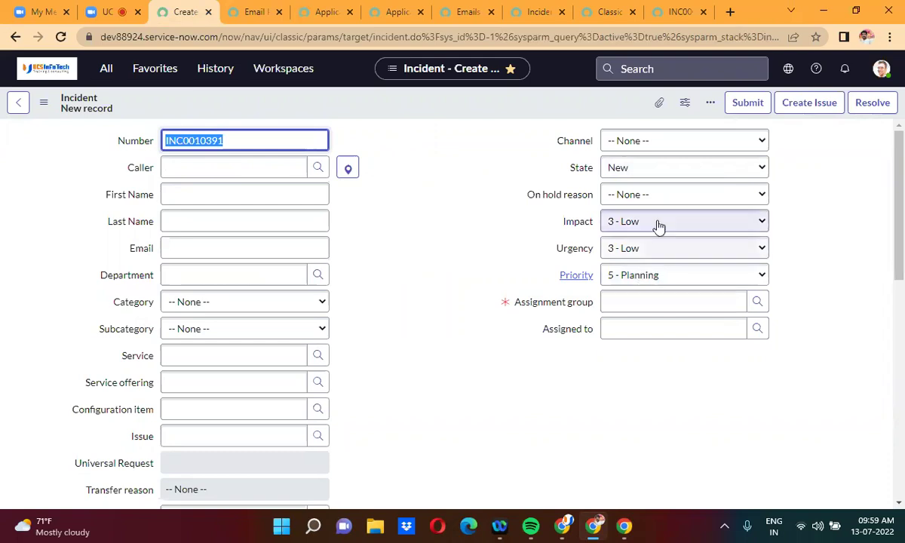
{"action": "left_click", "coordinate": [632, 300]}
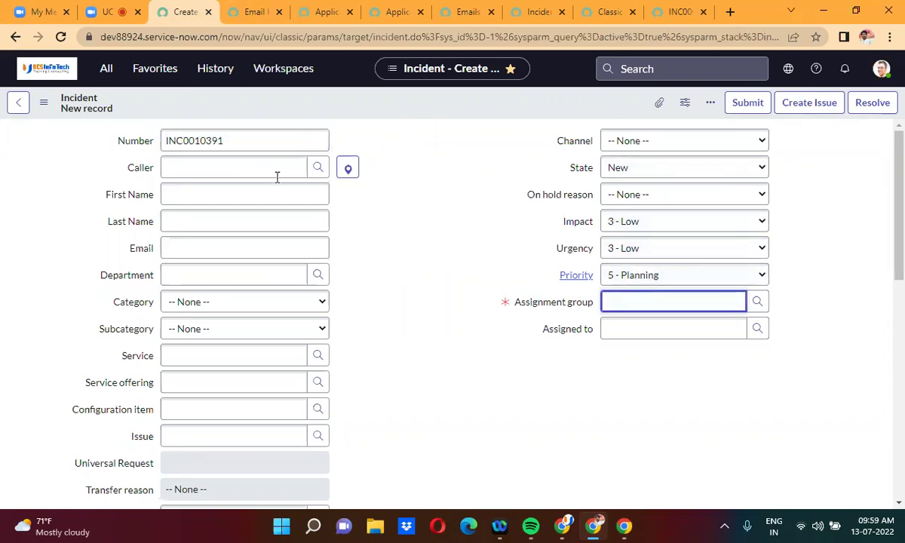
{"action": "left_click", "coordinate": [182, 167]}
{"action": "type", "text": "*"}
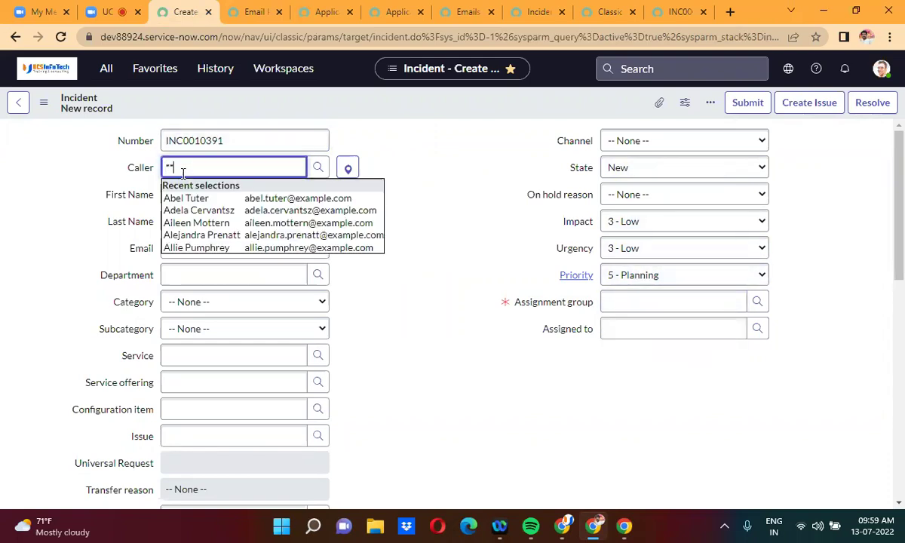
{"action": "type", "text": "*"}
{"action": "left_click", "coordinate": [196, 247]}
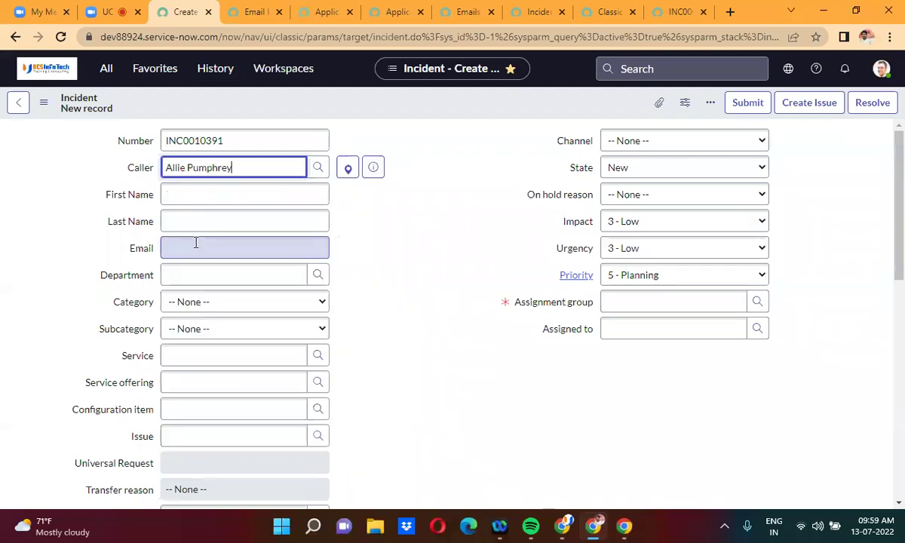
{"action": "left_click", "coordinate": [646, 295]}
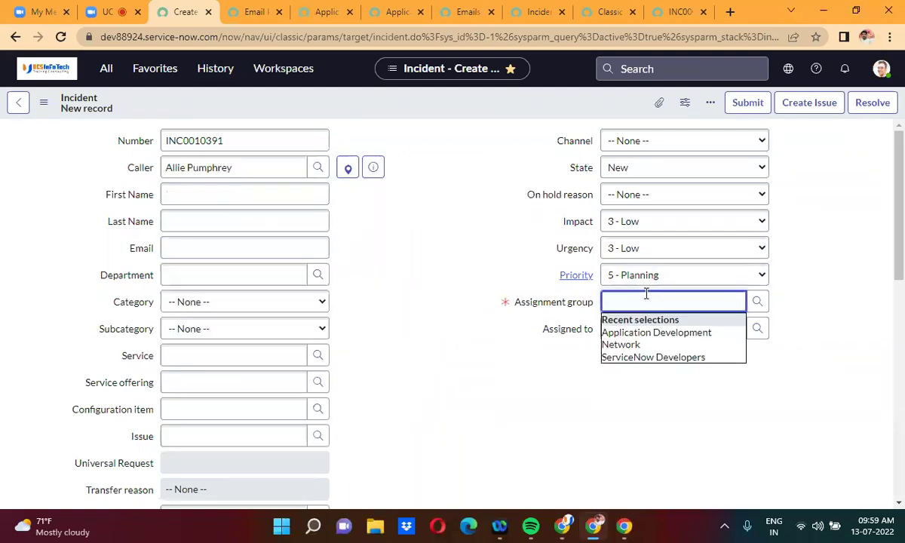
{"action": "left_click", "coordinate": [634, 332]}
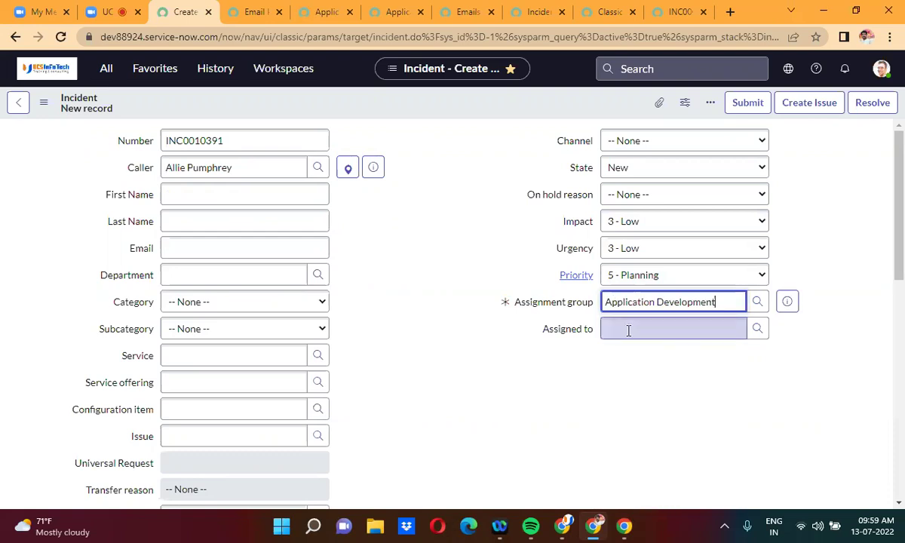
Enter short description 'test 6789', save it as INC0010391, and switch to the Emails list.
{"action": "scroll", "coordinate": [434, 427], "scroll_direction": "down", "scroll_amount": 4}
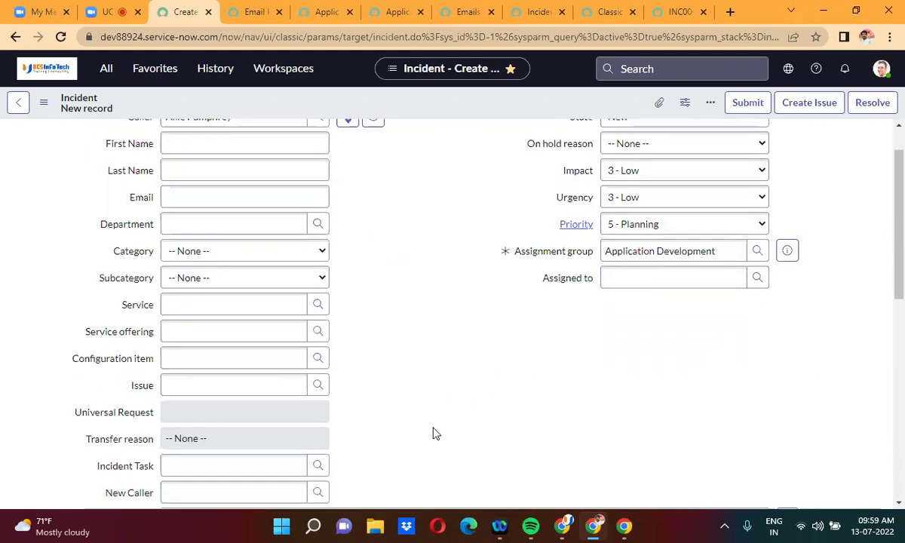
{"action": "left_click", "coordinate": [250, 289]}
{"action": "type", "text": "test 6789"}
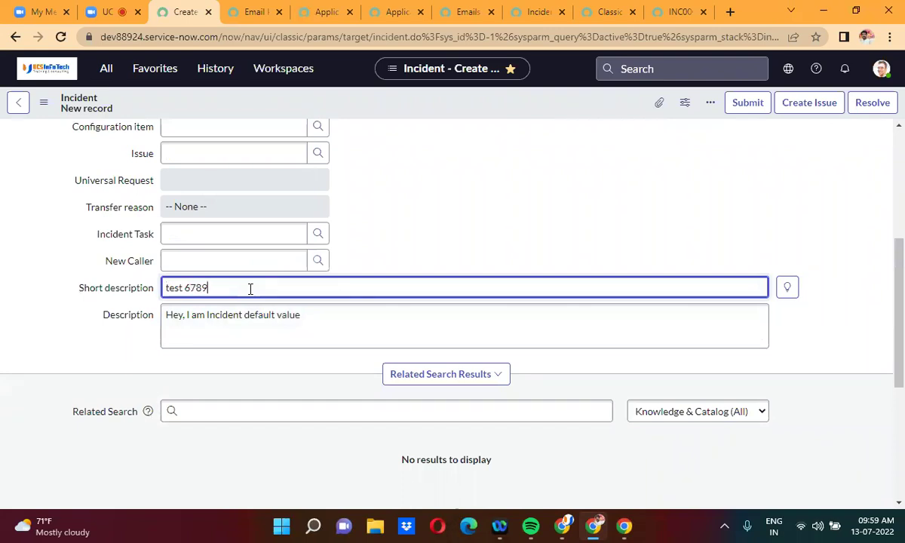
{"action": "right_click", "coordinate": [414, 103]}
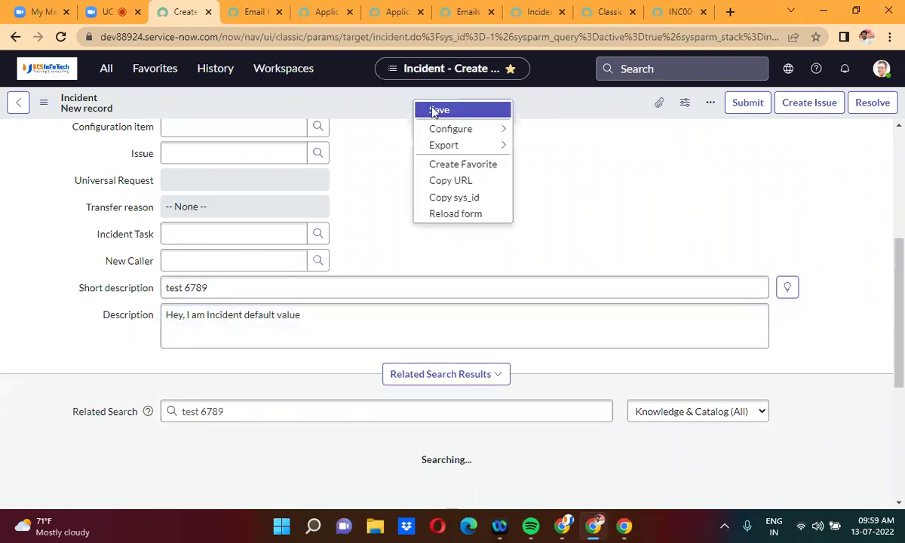
{"action": "left_click", "coordinate": [431, 111]}
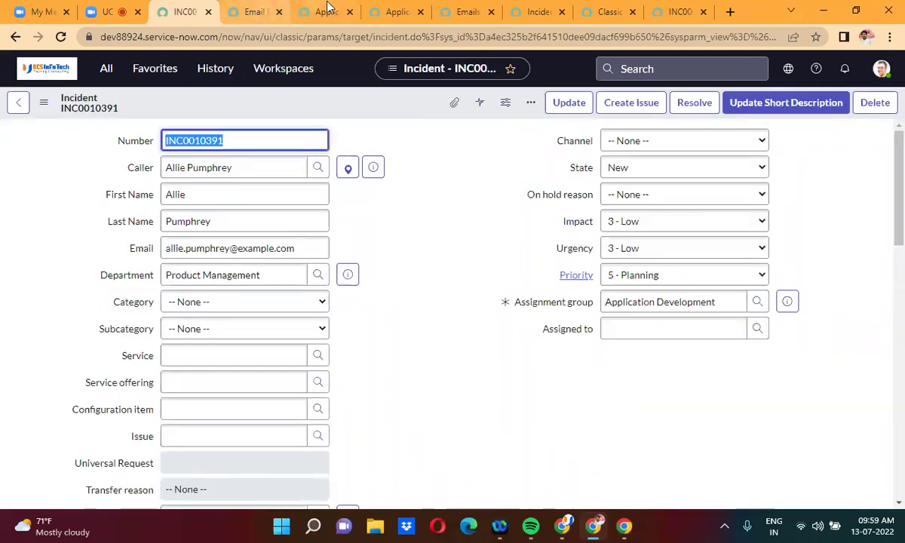
{"action": "left_click", "coordinate": [462, 12]}
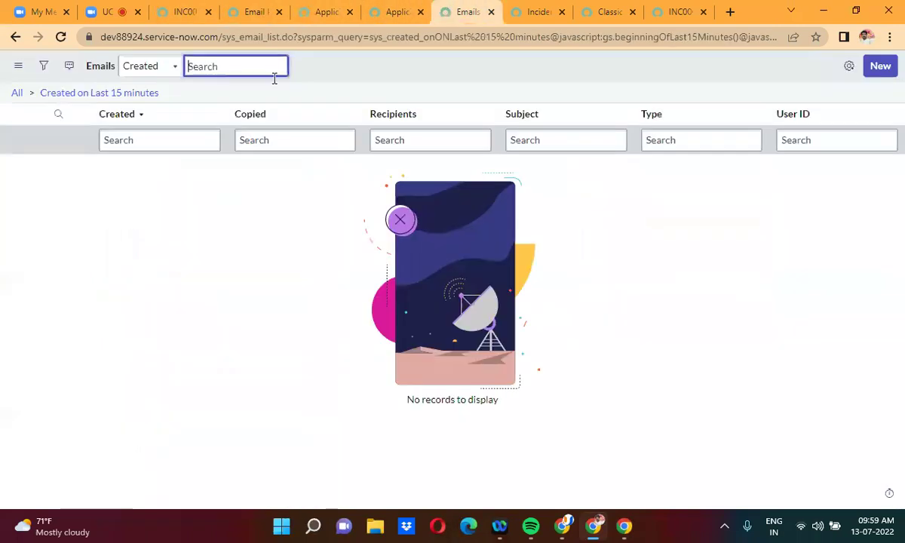
Refresh the last-15-minutes Emails list three times.
{"action": "left_click", "coordinate": [132, 94]}
{"action": "left_click", "coordinate": [132, 94]}
{"action": "left_click", "coordinate": [132, 94]}
Remove the filter to show all emails and sort them by Created both ways.
{"action": "left_click", "coordinate": [18, 93]}
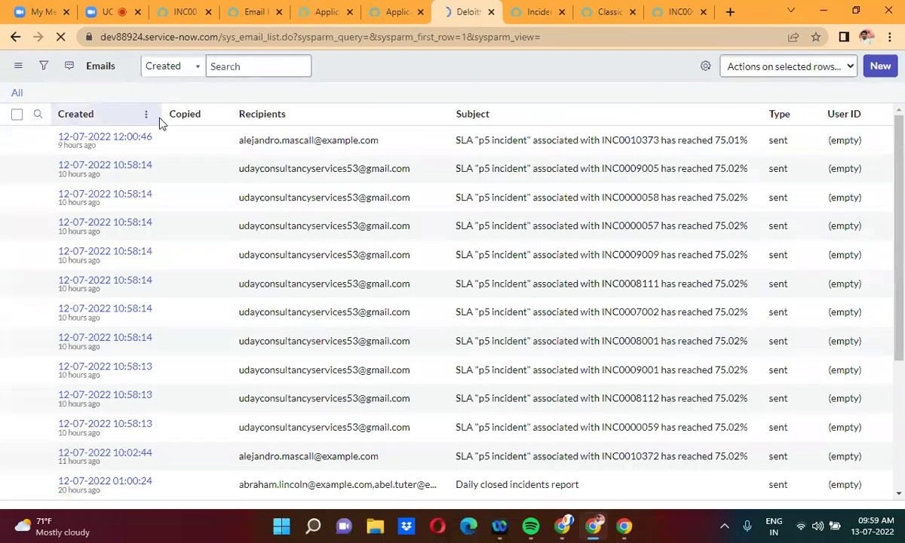
{"action": "left_click", "coordinate": [96, 119]}
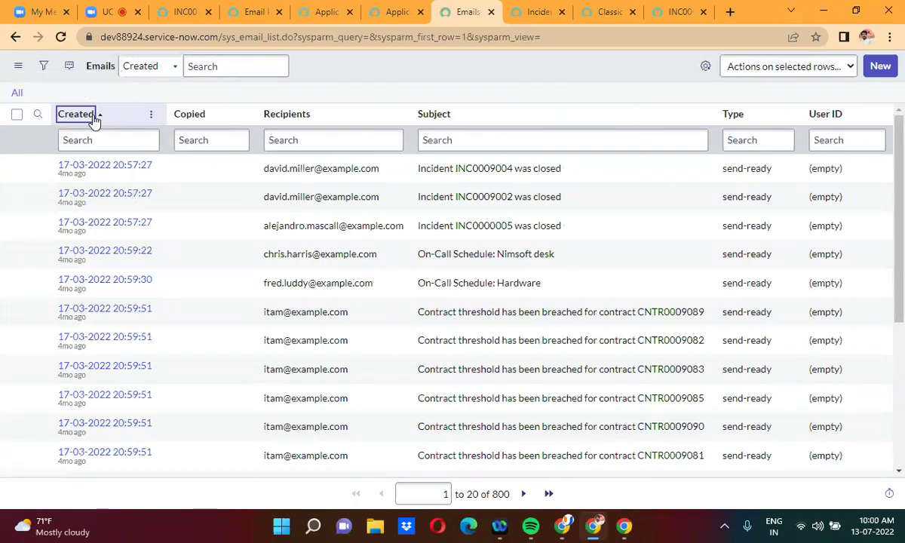
{"action": "left_click", "coordinate": [96, 119]}
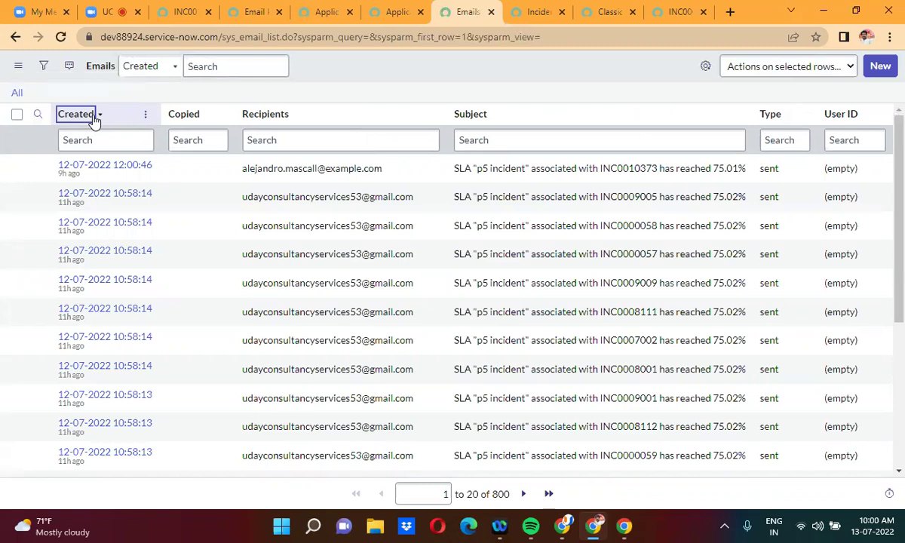
{"action": "left_click", "coordinate": [77, 114]}
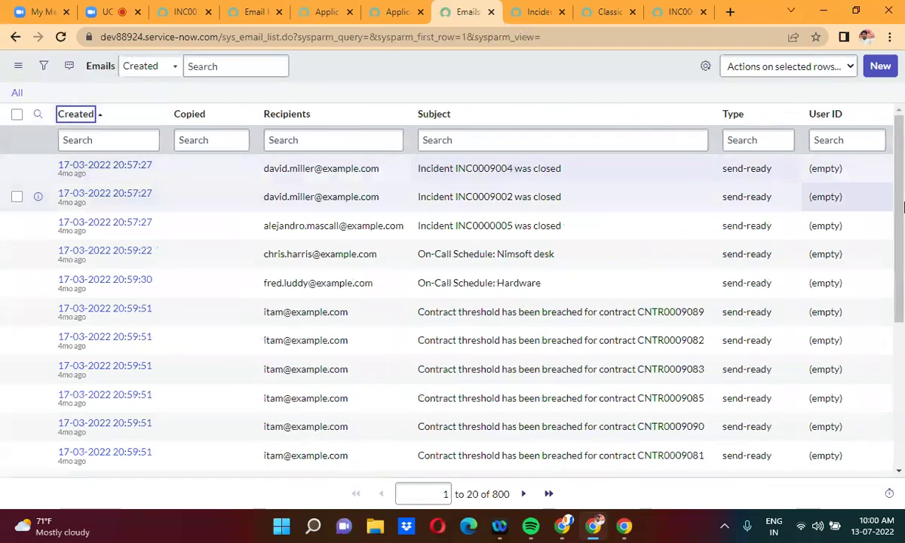
{"action": "mouse_move", "coordinate": [902, 176]}
{"action": "left_mouse_down"}
{"action": "mouse_move", "coordinate": [900, 323]}
{"action": "mouse_move", "coordinate": [903, 170]}
{"action": "left_mouse_up"}
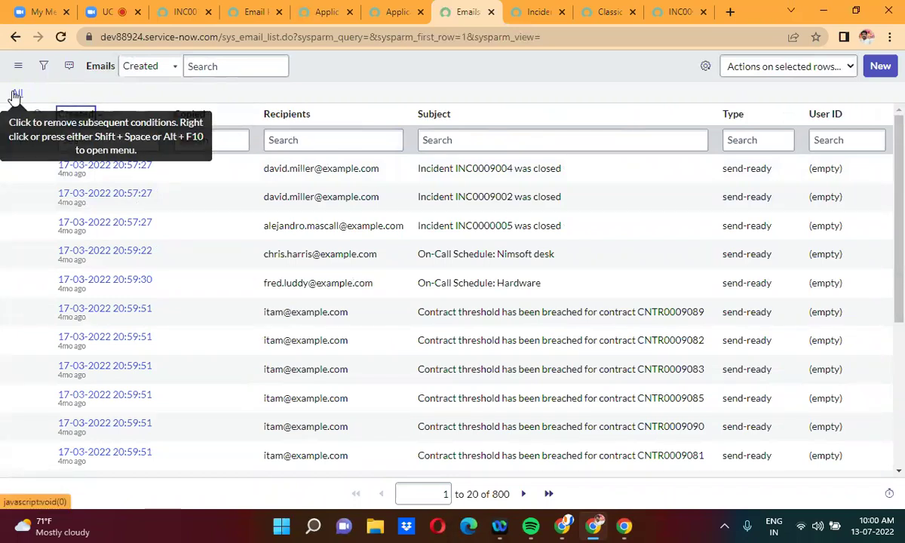
{"action": "left_click", "coordinate": [15, 95]}
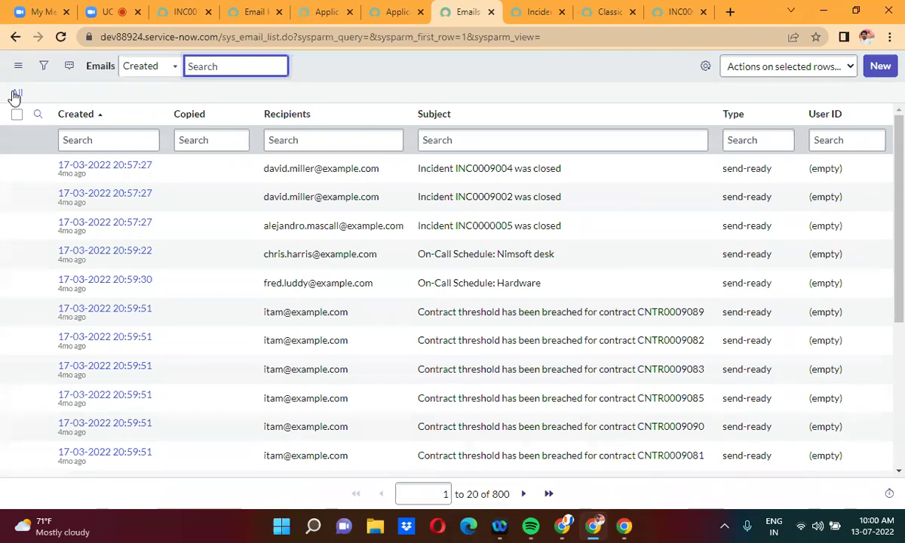
{"action": "left_click", "coordinate": [15, 95]}
Return to INC0010391 and preview the Application Development group details.
{"action": "left_click", "coordinate": [193, 10]}
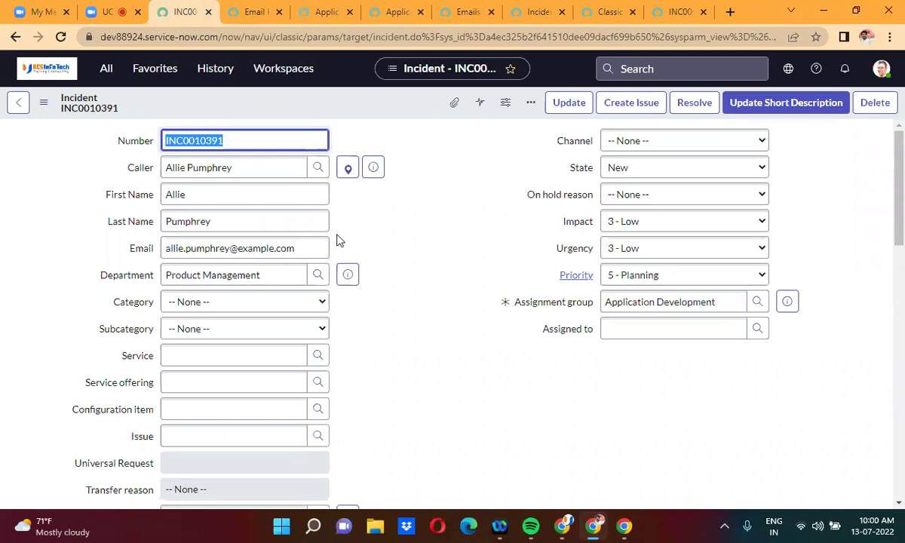
{"action": "left_click", "coordinate": [787, 301]}
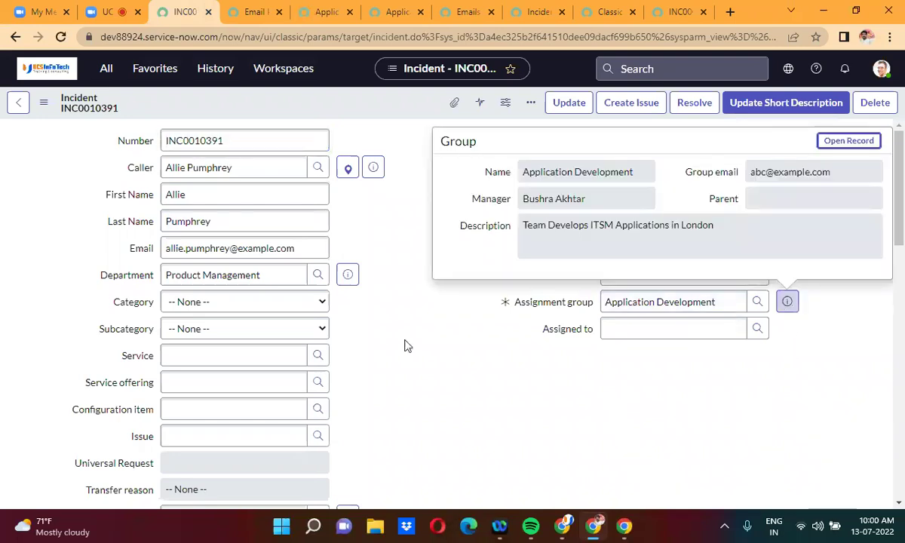
{"action": "key", "text": "Escape"}
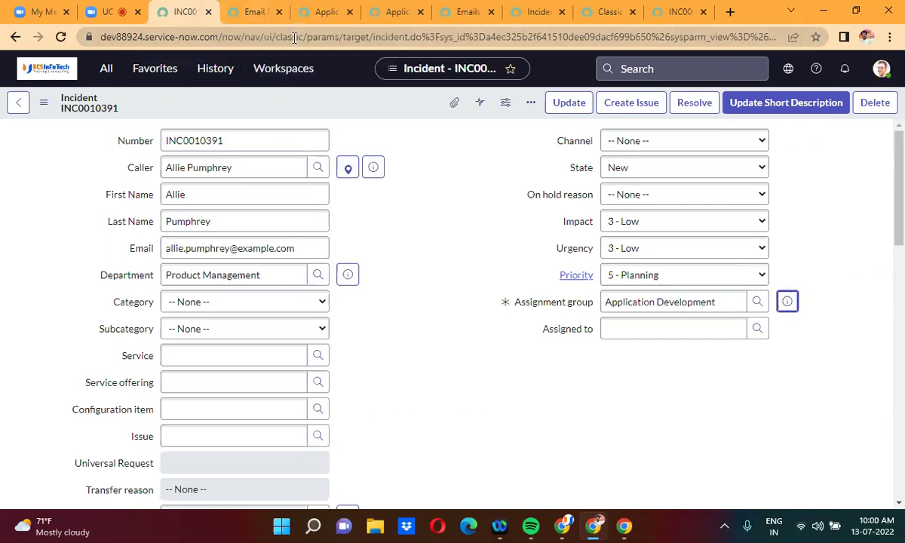
View the Application Development group record's XML and confirm active is true.
{"action": "left_click", "coordinate": [317, 18]}
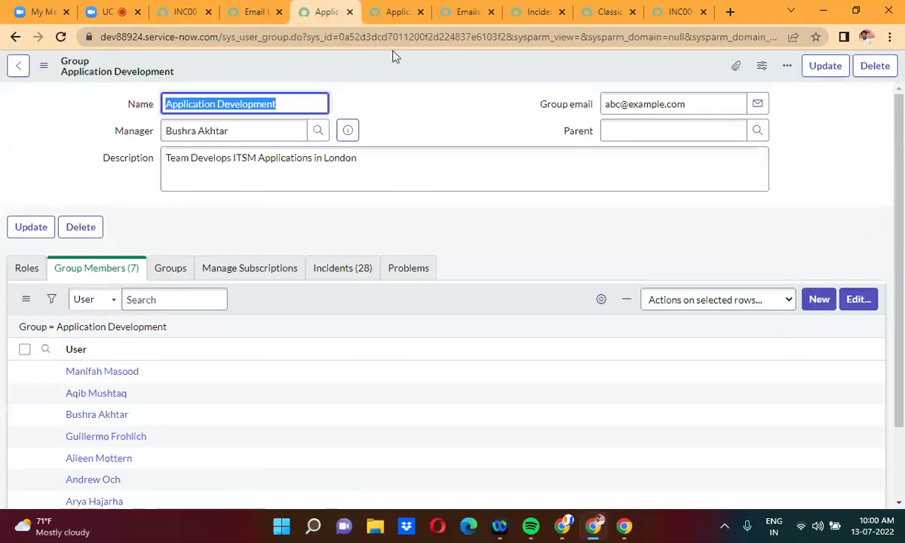
{"action": "right_click", "coordinate": [405, 66]}
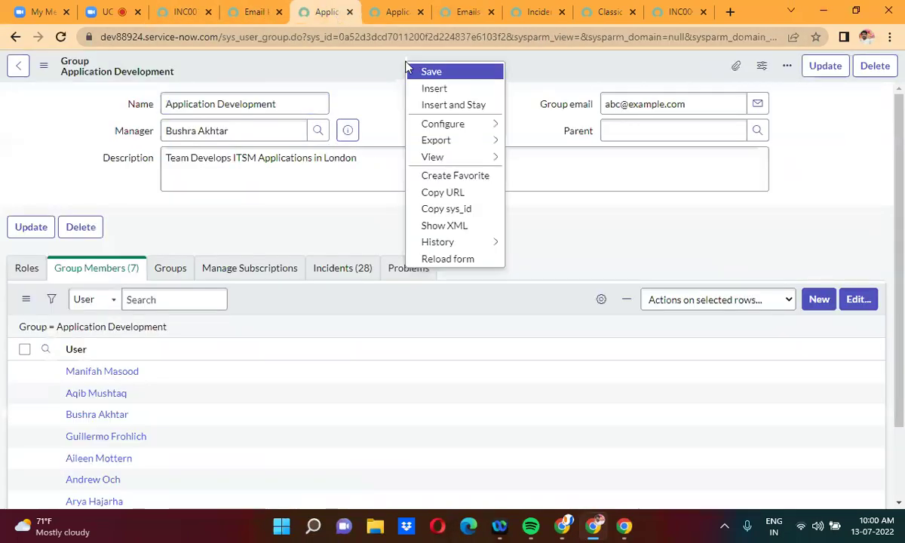
{"action": "left_click", "coordinate": [432, 226]}
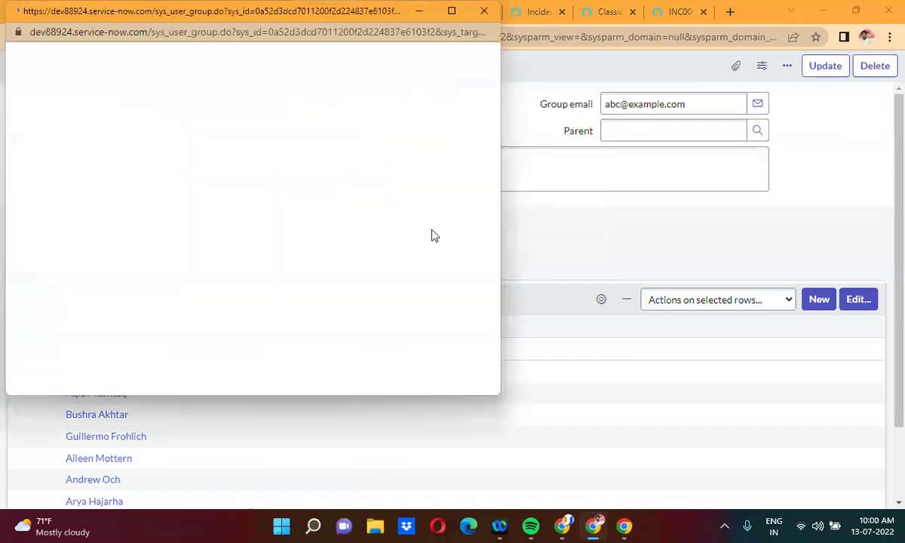
{"action": "key", "text": "ctrl+f"}
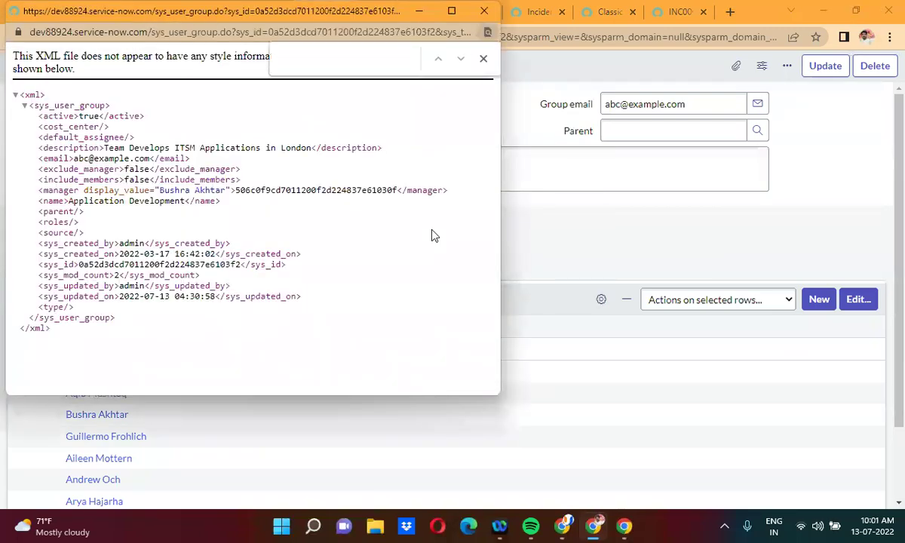
{"action": "double_click", "coordinate": [88, 115]}
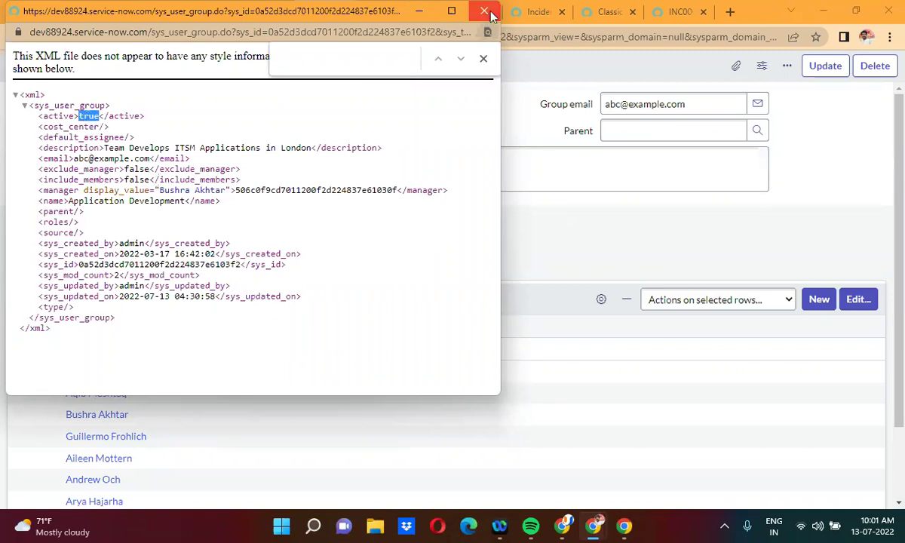
{"action": "left_click", "coordinate": [486, 12]}
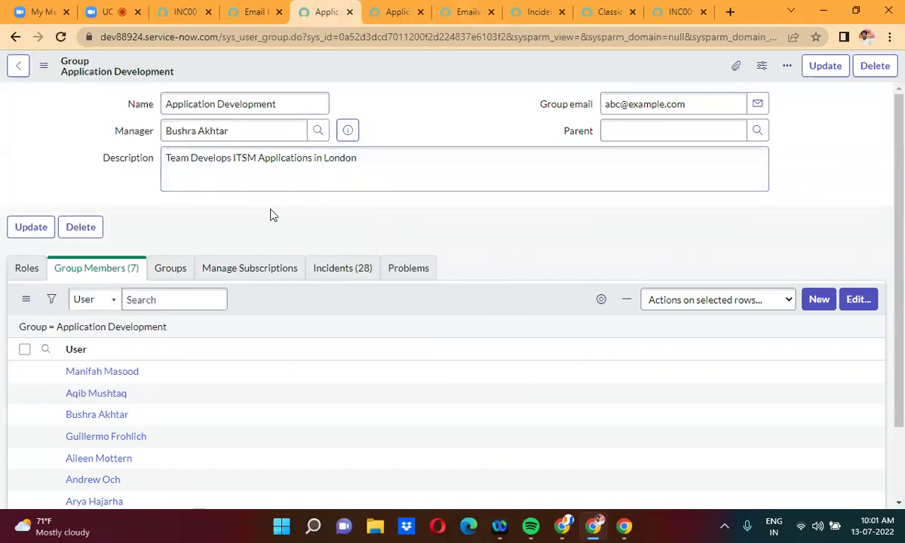
Go to the Incident Created notification and review its When to send conditions.
{"action": "left_click", "coordinate": [182, 11]}
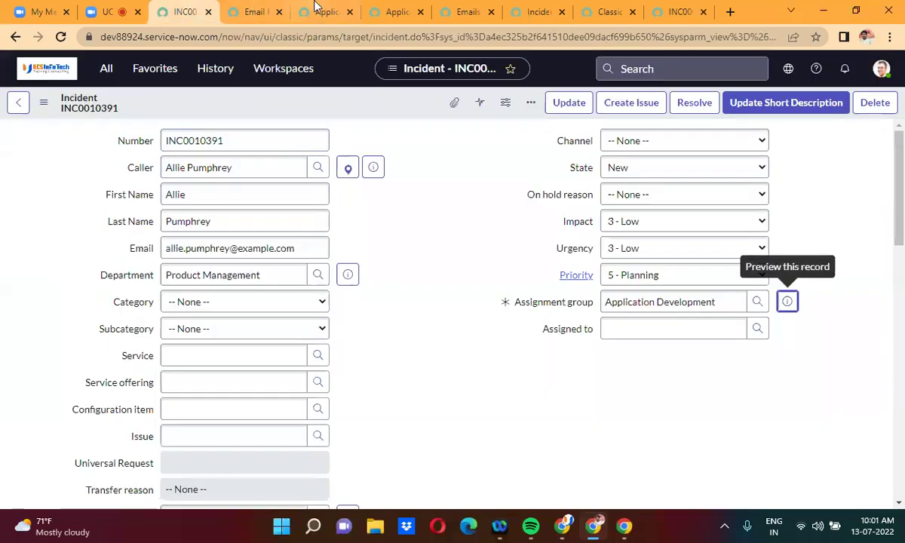
{"action": "left_click", "coordinate": [317, 9]}
{"action": "left_click", "coordinate": [251, 8]}
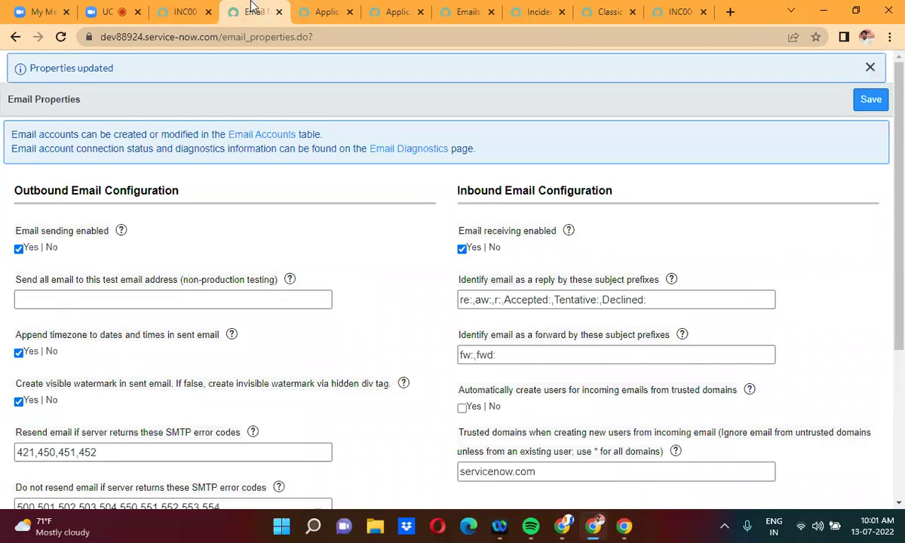
{"action": "left_click", "coordinate": [402, 7]}
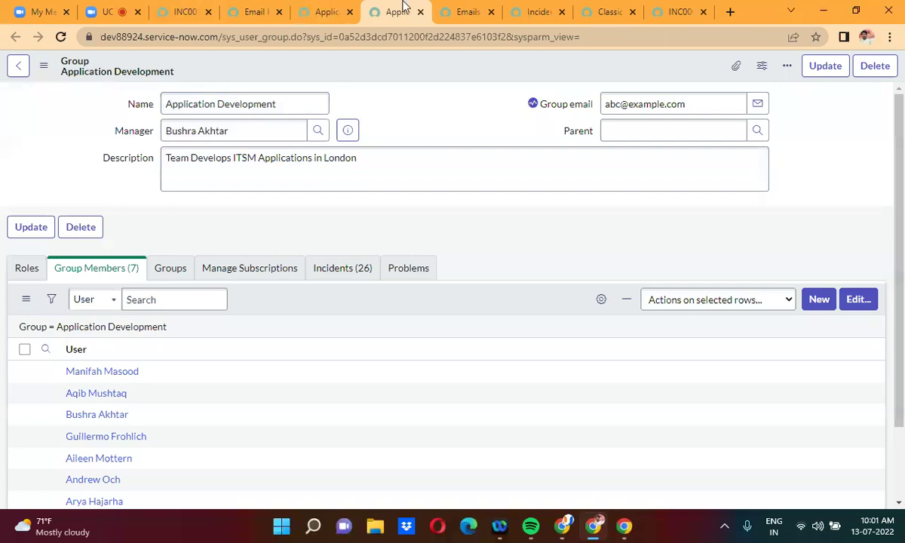
{"action": "left_click", "coordinate": [473, 11]}
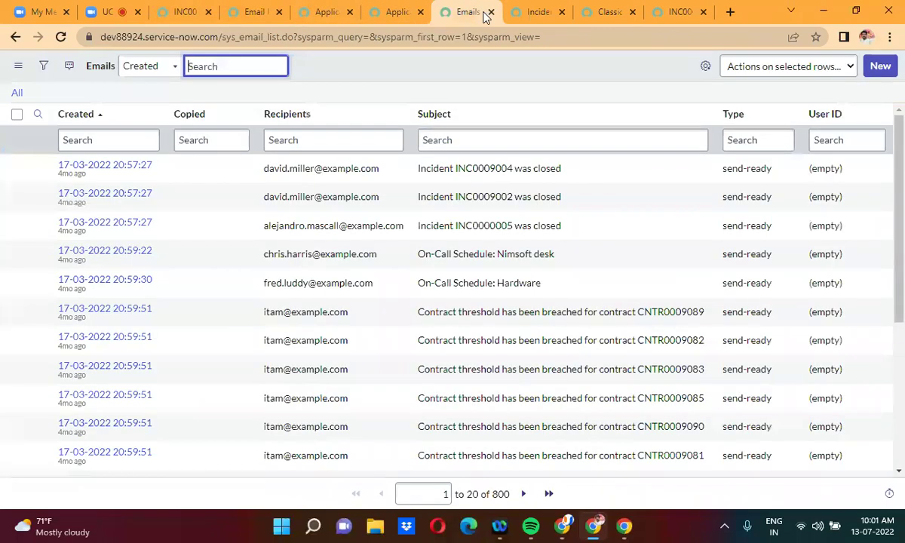
{"action": "left_click", "coordinate": [520, 12]}
{"action": "left_click", "coordinate": [383, 212]}
{"action": "scroll", "coordinate": [384, 213], "scroll_direction": "down", "scroll_amount": 1}
{"action": "scroll", "coordinate": [383, 214], "scroll_direction": "down", "scroll_amount": 3}
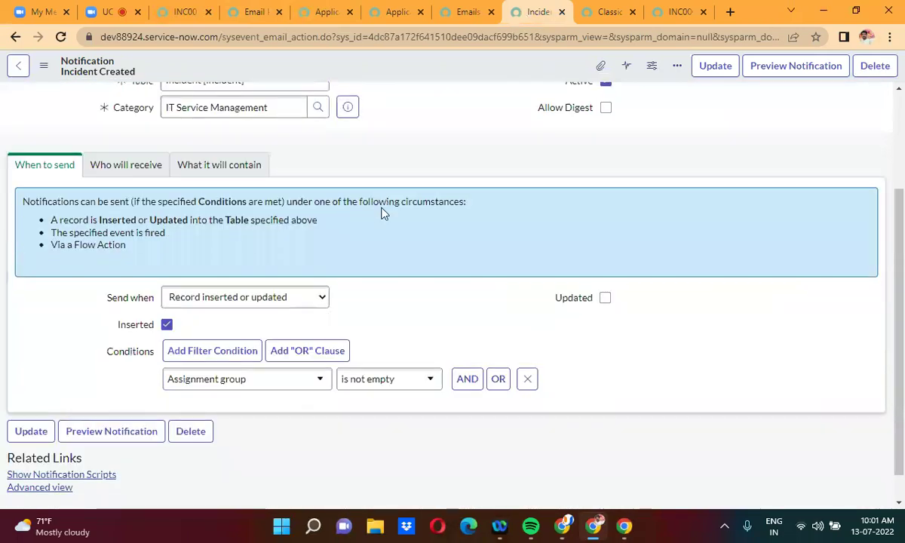
On Who will receive, unlock Users/Groups in fields and expand Assignment group's fields.
{"action": "scroll", "coordinate": [383, 211], "scroll_direction": "up", "scroll_amount": 2}
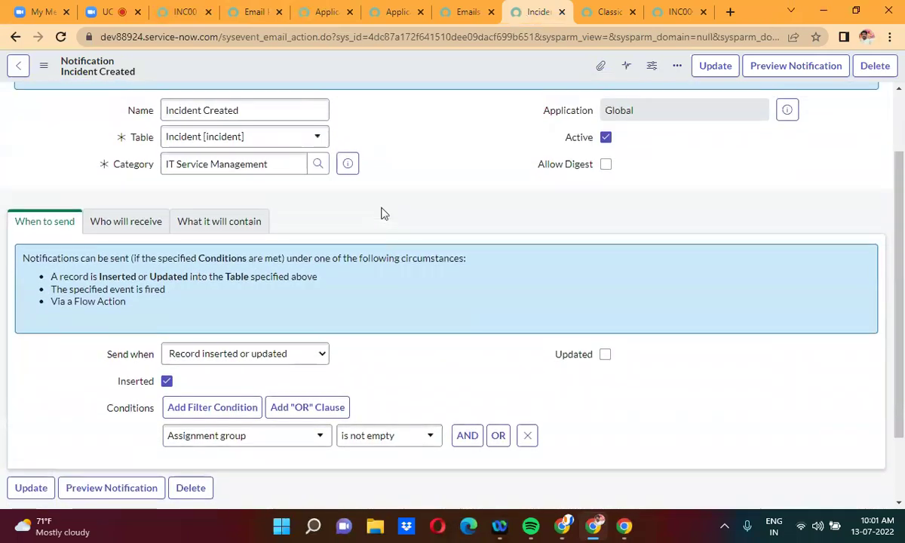
{"action": "left_click", "coordinate": [120, 225]}
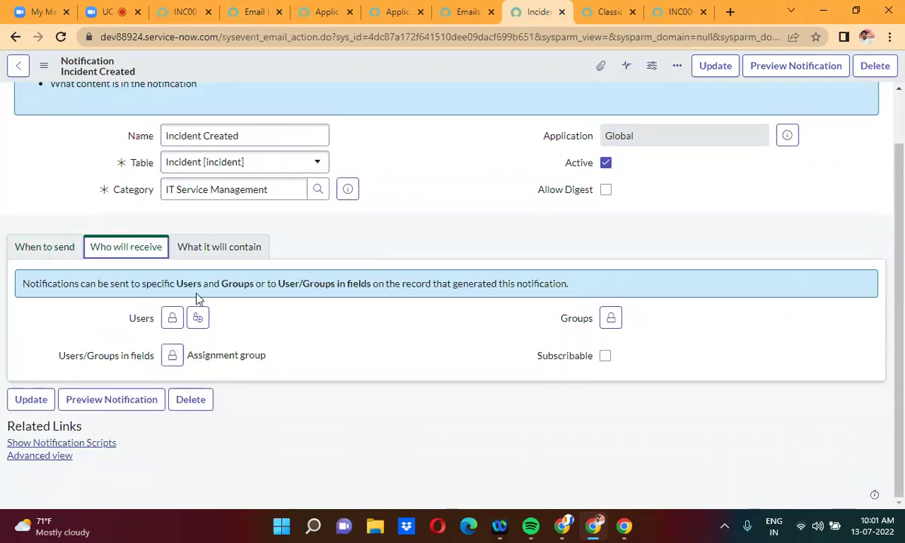
{"action": "left_click", "coordinate": [172, 355]}
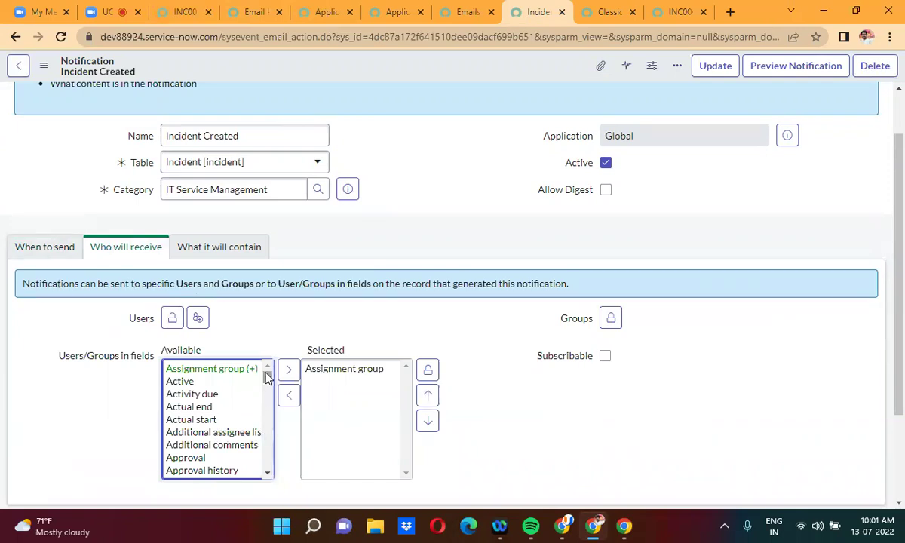
{"action": "left_click_drag", "start_coordinate": [267, 377], "coordinate": [265, 347]}
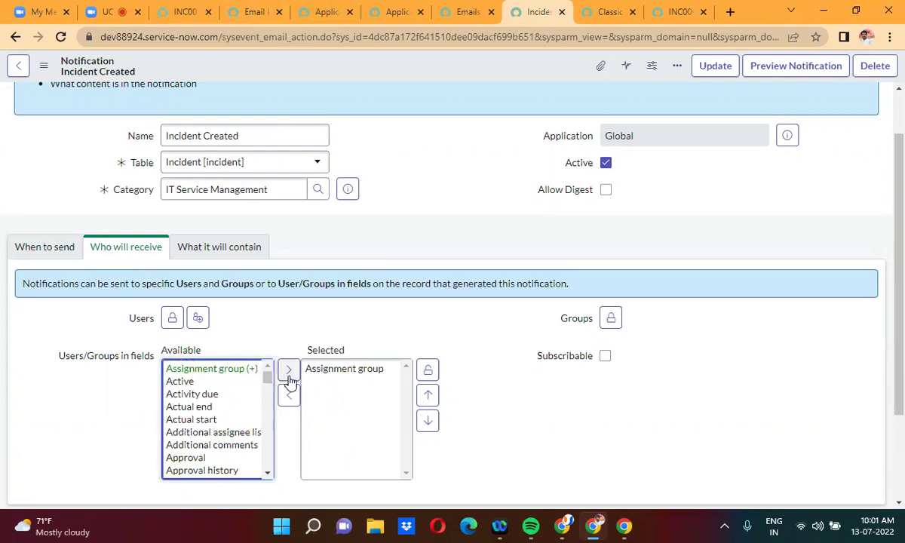
{"action": "left_click", "coordinate": [240, 375]}
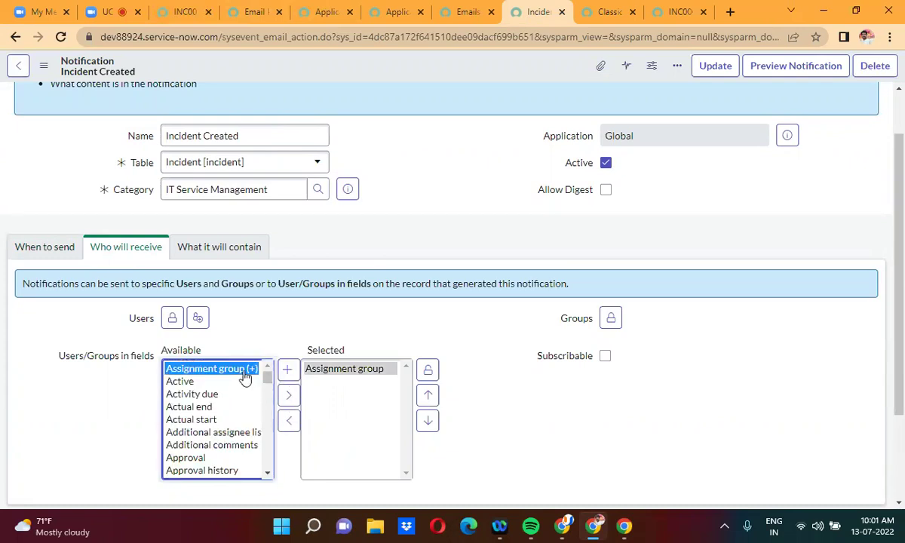
{"action": "left_click", "coordinate": [289, 371]}
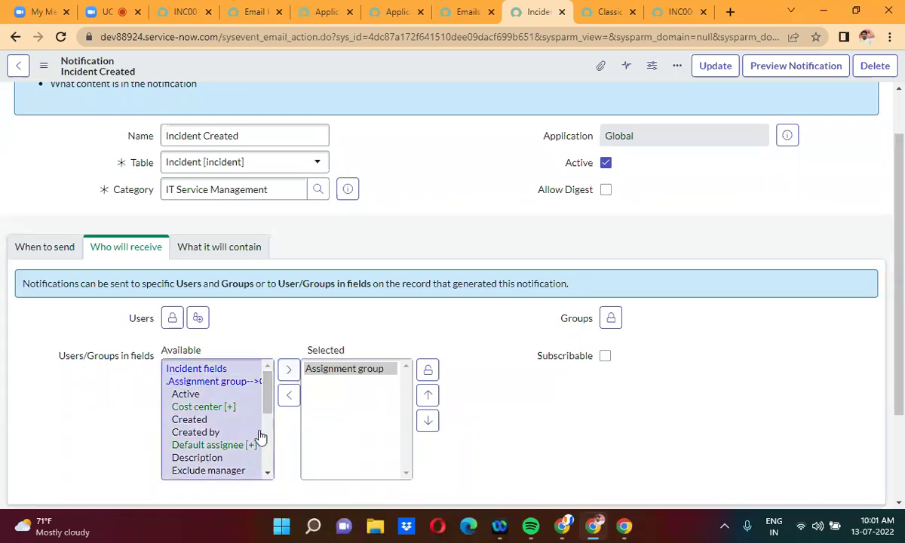
Replace Assignment group with its Group email as recipient, lock the field, and save.
{"action": "left_click_drag", "start_coordinate": [268, 385], "coordinate": [269, 410]}
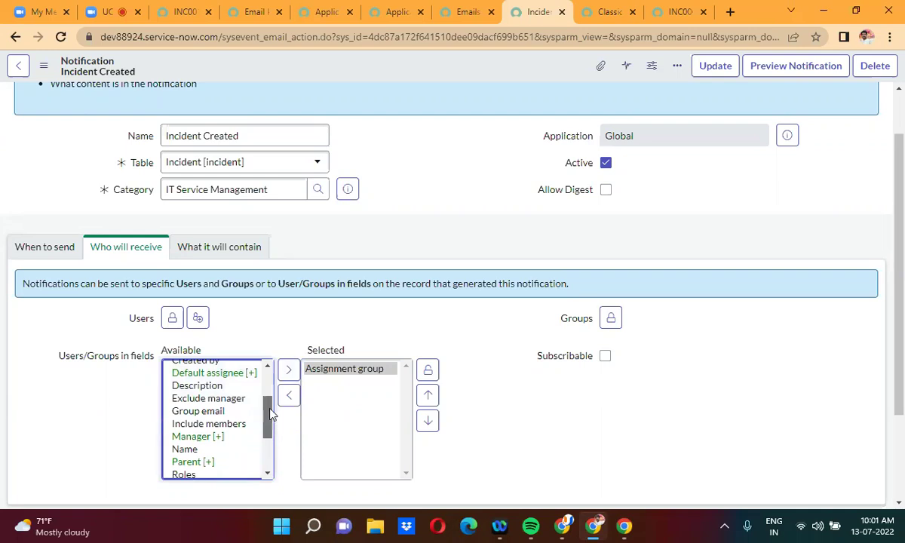
{"action": "left_click_drag", "start_coordinate": [270, 409], "coordinate": [271, 434]}
{"action": "scroll", "coordinate": [252, 382], "scroll_direction": "up", "scroll_amount": 2}
{"action": "double_click", "coordinate": [218, 424]}
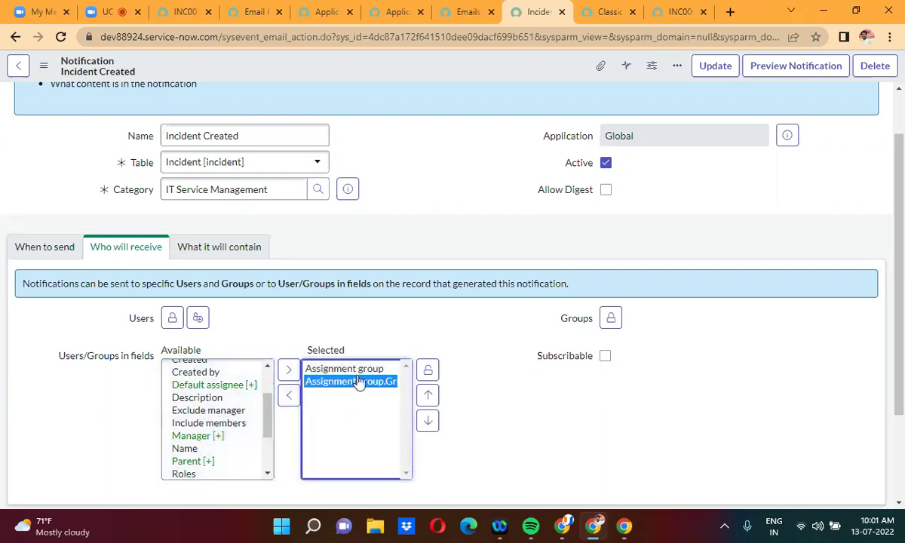
{"action": "double_click", "coordinate": [354, 370]}
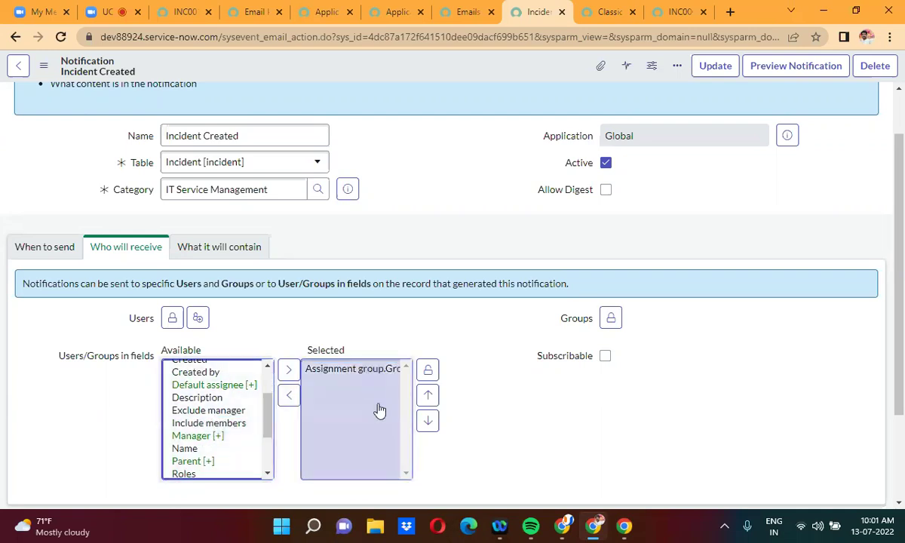
{"action": "left_click", "coordinate": [428, 370]}
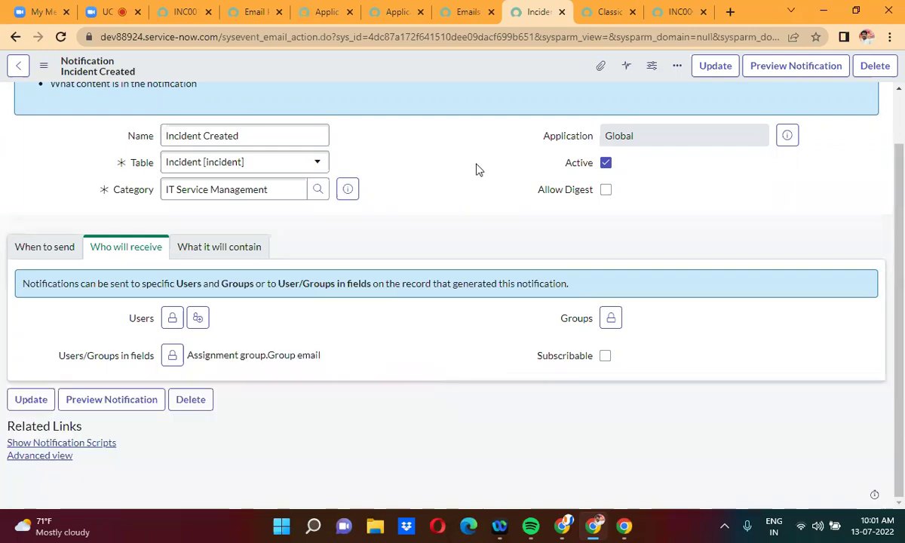
{"action": "right_click", "coordinate": [404, 68]}
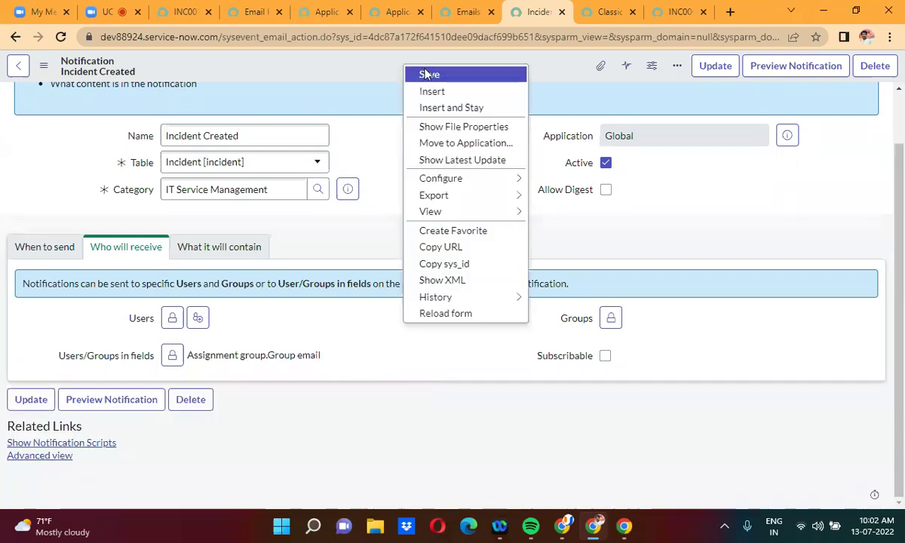
{"action": "left_click", "coordinate": [428, 75]}
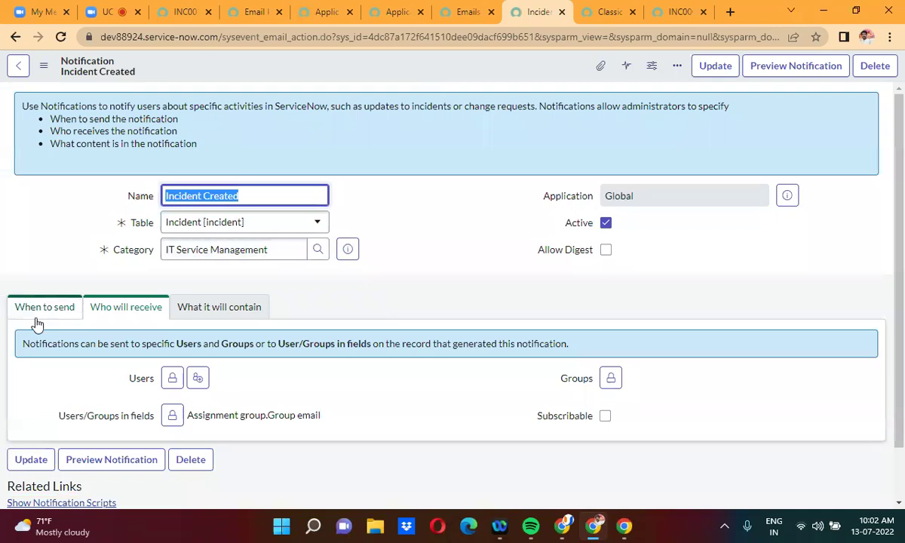
Return to When to send and switch the notification to Advanced view.
{"action": "left_click", "coordinate": [34, 315]}
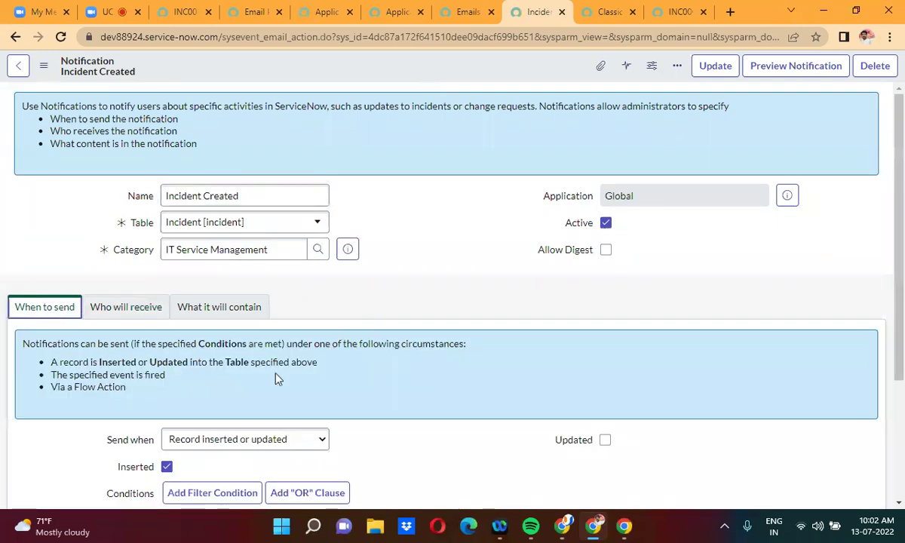
{"action": "scroll", "coordinate": [327, 378], "scroll_direction": "down", "scroll_amount": 3}
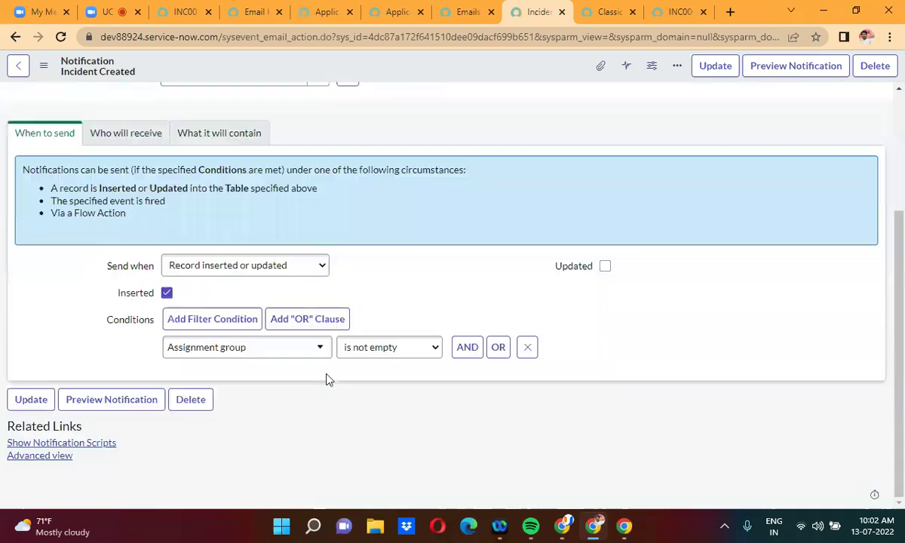
{"action": "left_click", "coordinate": [50, 457]}
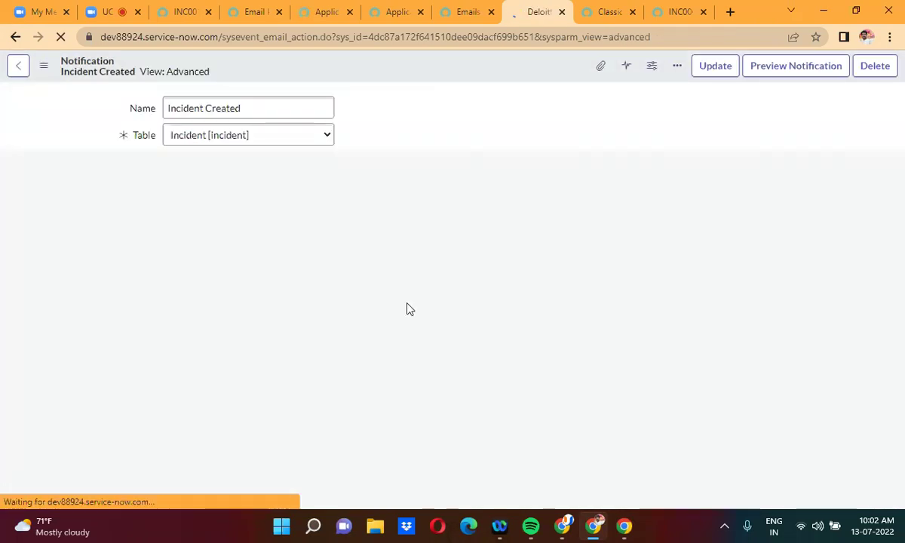
Set the notification Weight to 5, save it, and go back to INC0010391.
{"action": "left_click", "coordinate": [725, 310]}
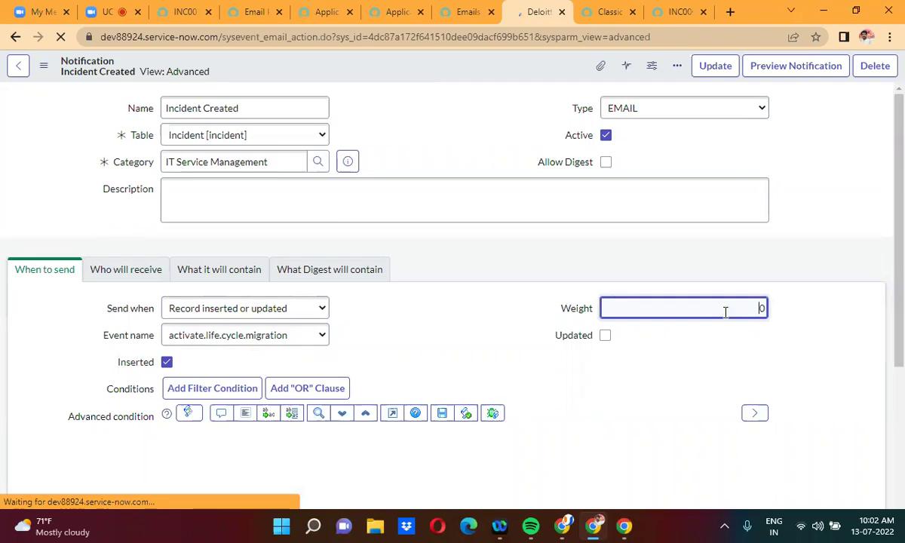
{"action": "scroll", "coordinate": [760, 348], "scroll_direction": "down", "scroll_amount": 1}
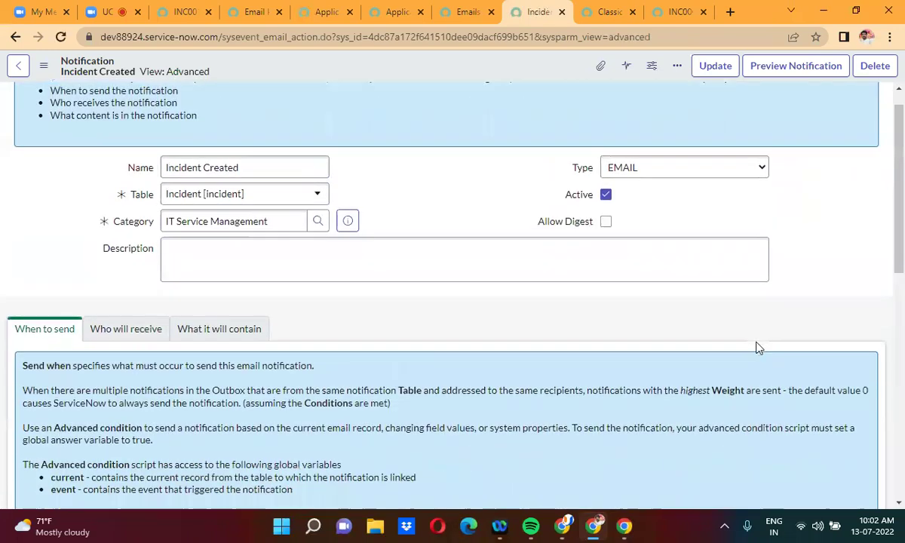
{"action": "scroll", "coordinate": [759, 348], "scroll_direction": "down", "scroll_amount": 3}
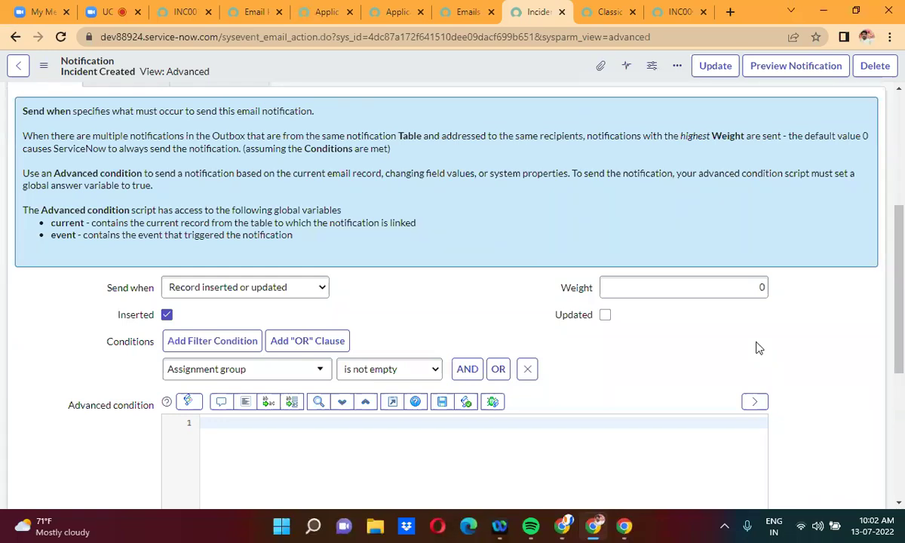
{"action": "left_click", "coordinate": [757, 281]}
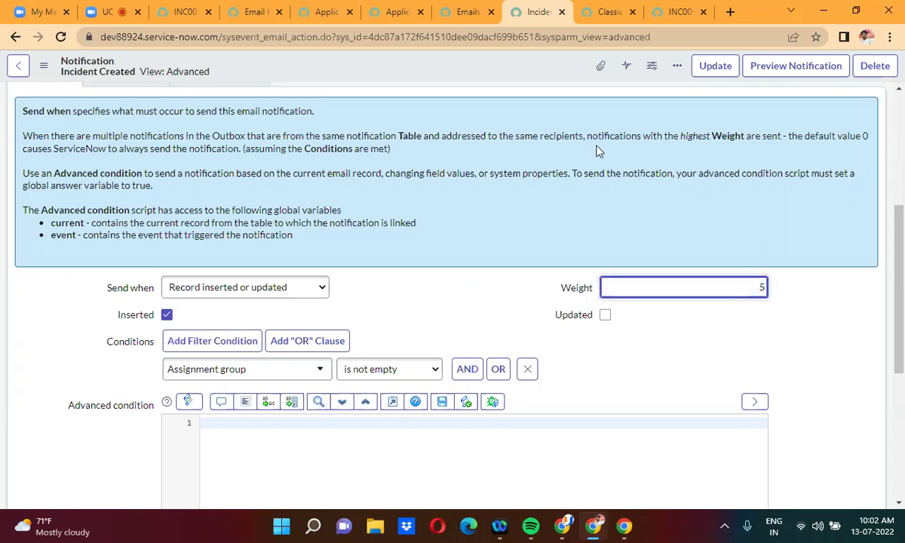
{"action": "right_click", "coordinate": [447, 68]}
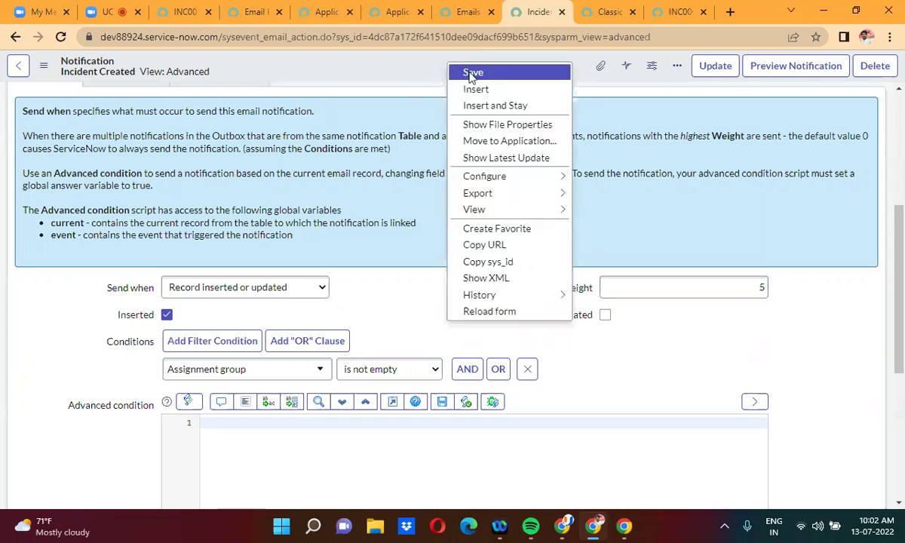
{"action": "left_click", "coordinate": [473, 73]}
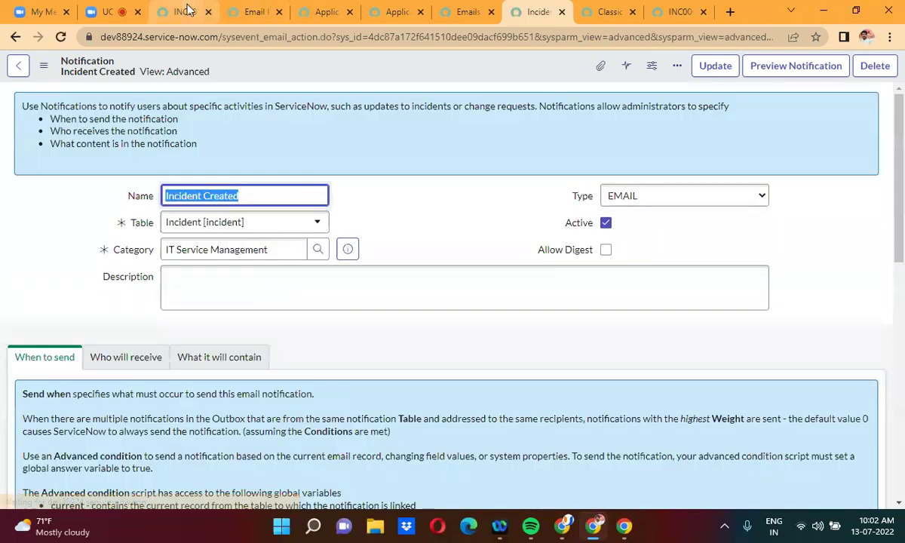
{"action": "left_click", "coordinate": [185, 10]}
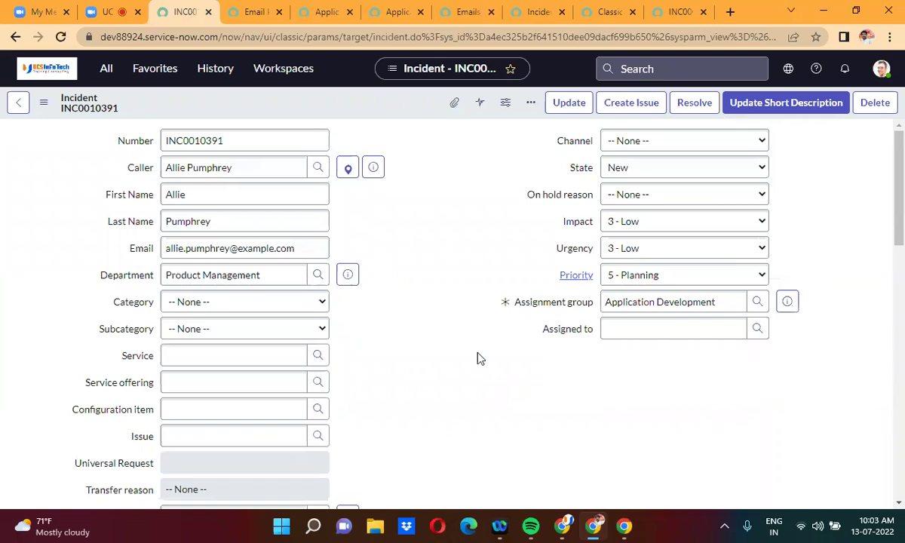
Start a new incident from the favourites list and choose its caller.
{"action": "right_click", "coordinate": [365, 108]}
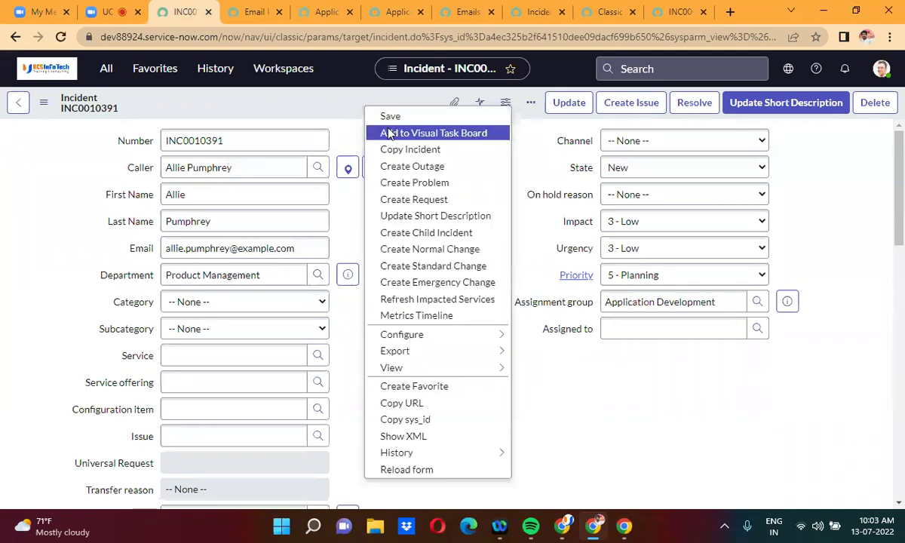
{"action": "left_click", "coordinate": [293, 105]}
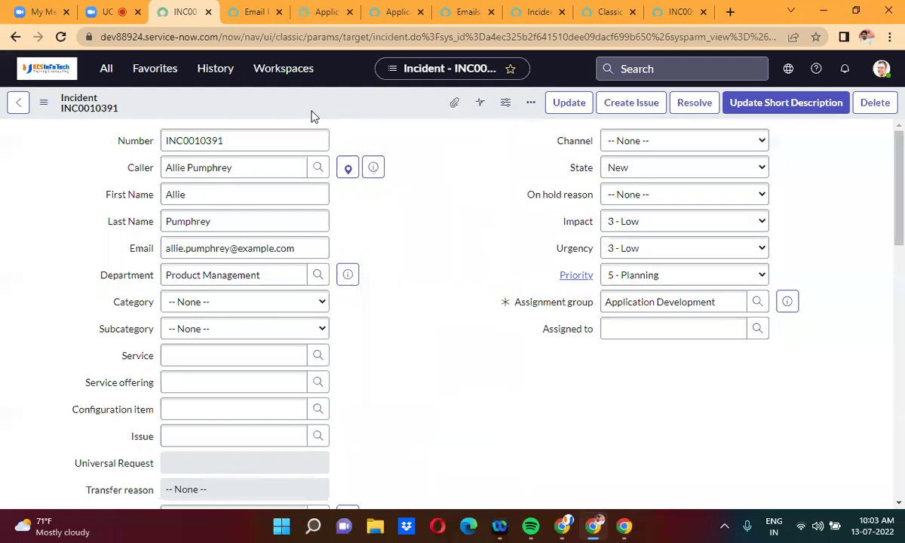
{"action": "left_click", "coordinate": [160, 72]}
{"action": "left_click", "coordinate": [159, 231]}
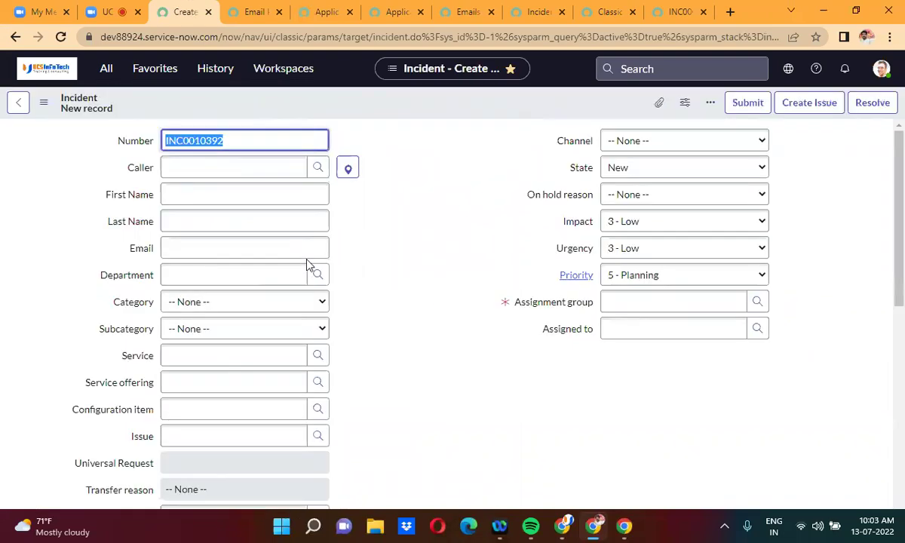
{"action": "left_click", "coordinate": [264, 166]}
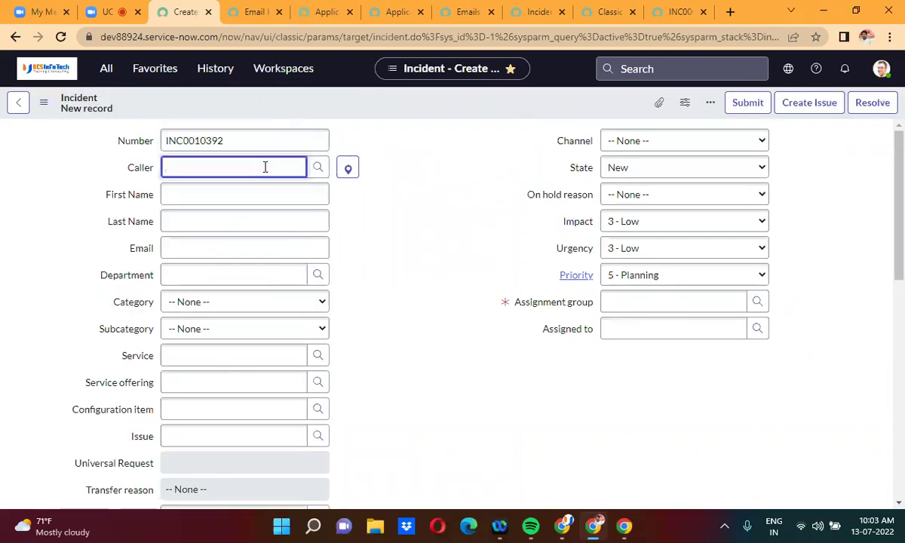
{"action": "type", "text": "**"}
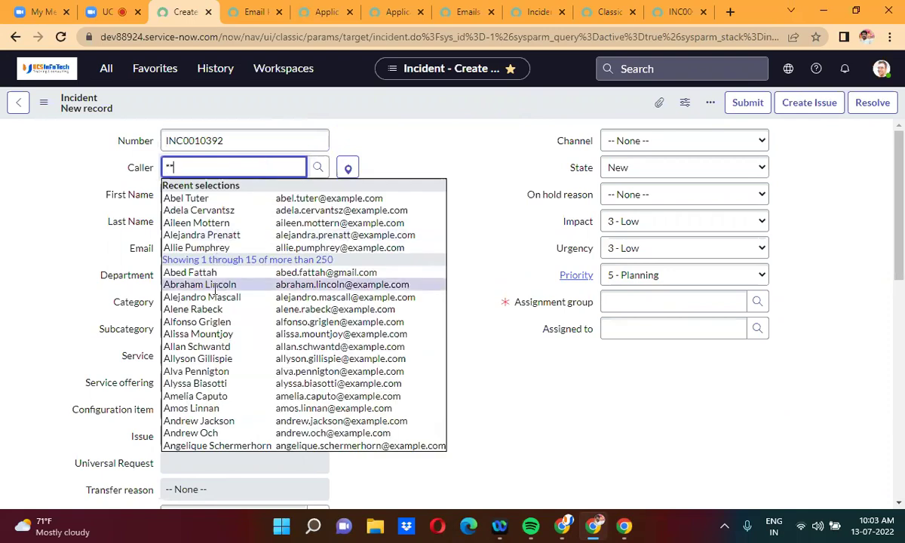
{"action": "left_click", "coordinate": [215, 284]}
Assign it to Application Development, enter short description 'test 5678' and save it.
{"action": "left_click", "coordinate": [615, 303]}
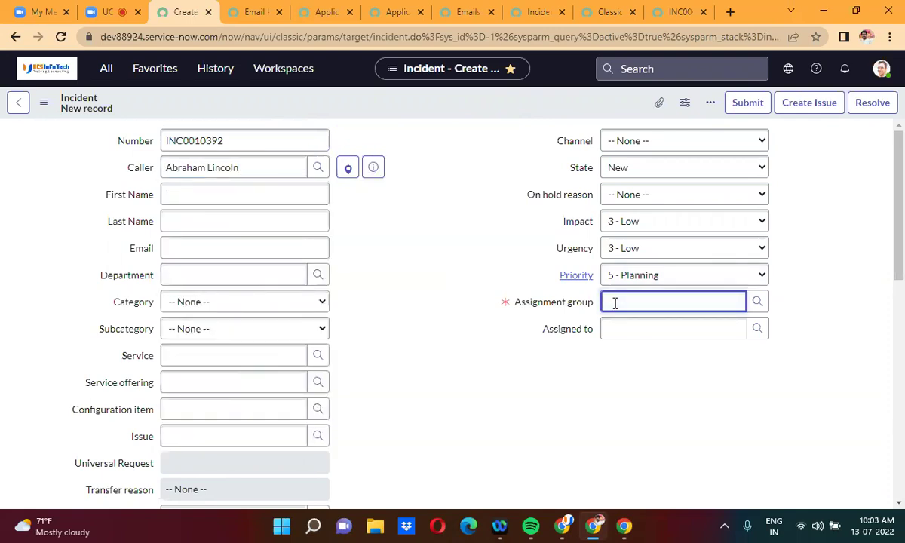
{"action": "type", "text": "**"}
{"action": "left_click", "coordinate": [628, 334]}
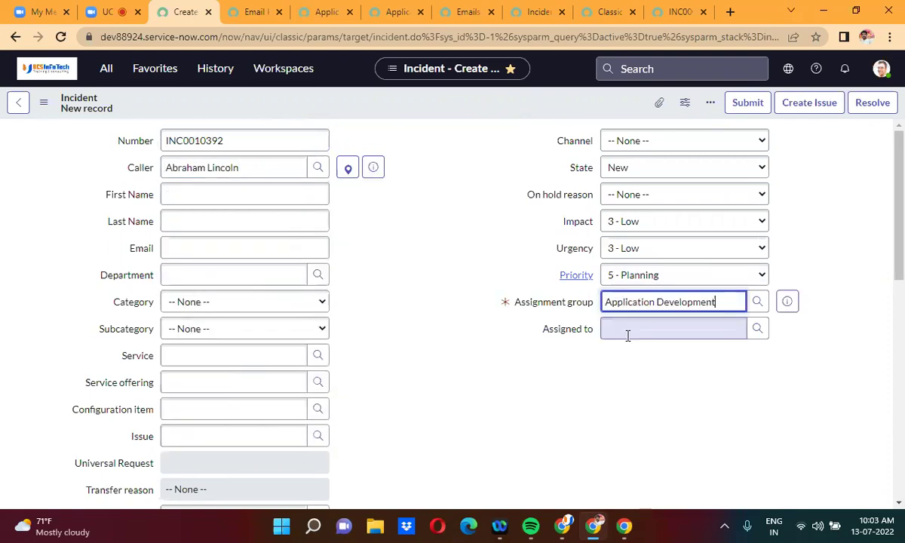
{"action": "left_click", "coordinate": [465, 396]}
{"action": "scroll", "coordinate": [465, 395], "scroll_direction": "down", "scroll_amount": 4}
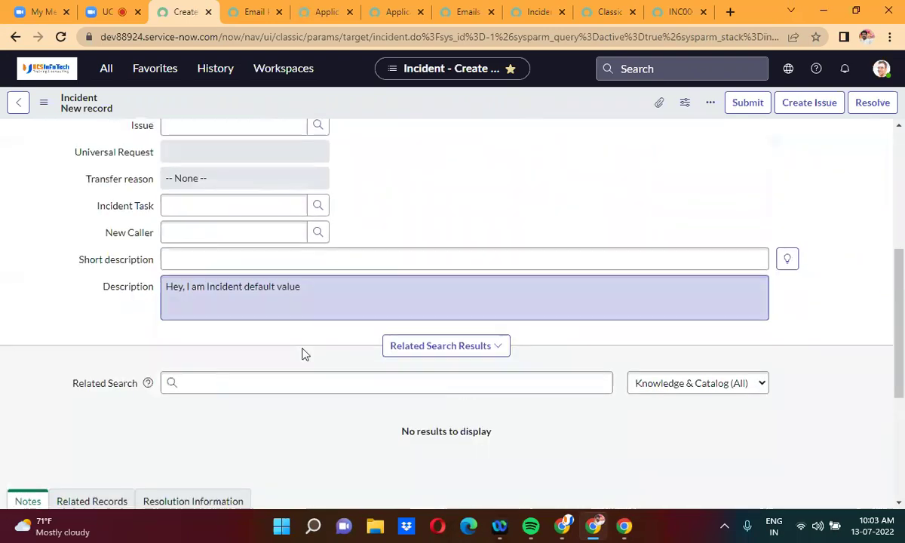
{"action": "left_click", "coordinate": [209, 258]}
{"action": "type", "text": "test 5678"}
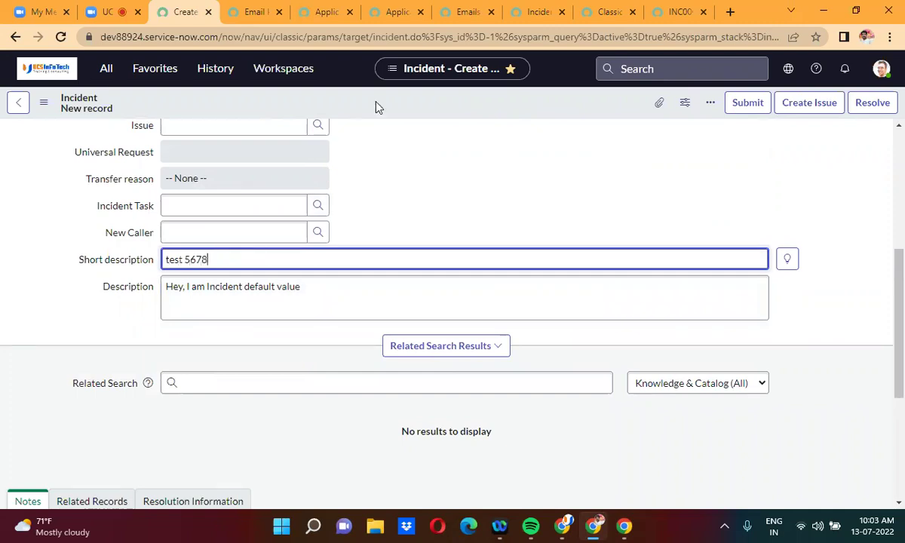
{"action": "right_click", "coordinate": [377, 106]}
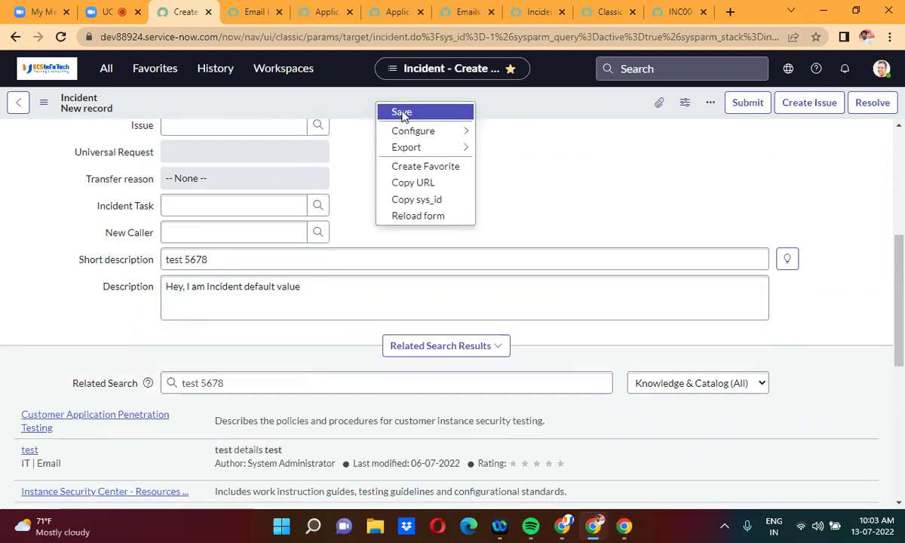
{"action": "left_click", "coordinate": [403, 114]}
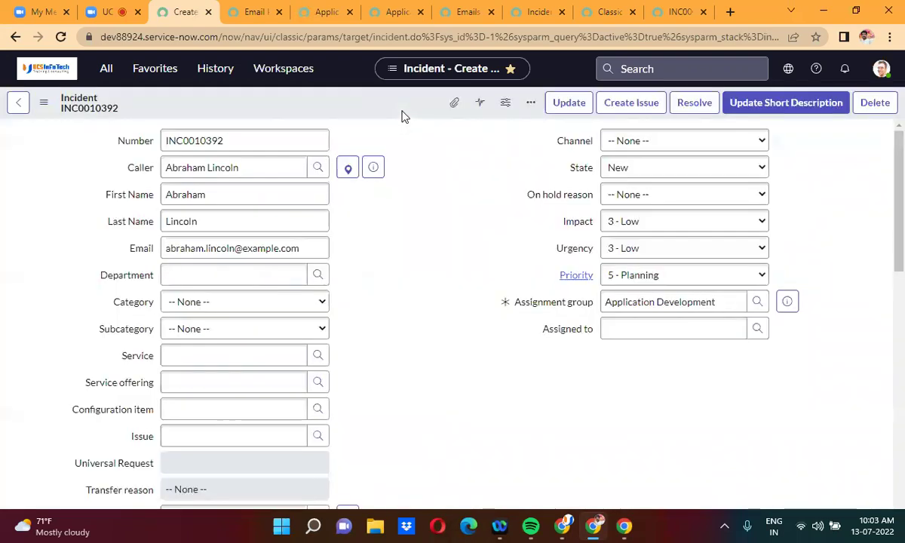
Show the unfiltered Emails list via the All breadcrumb, reloading it several times.
{"action": "left_click", "coordinate": [462, 13]}
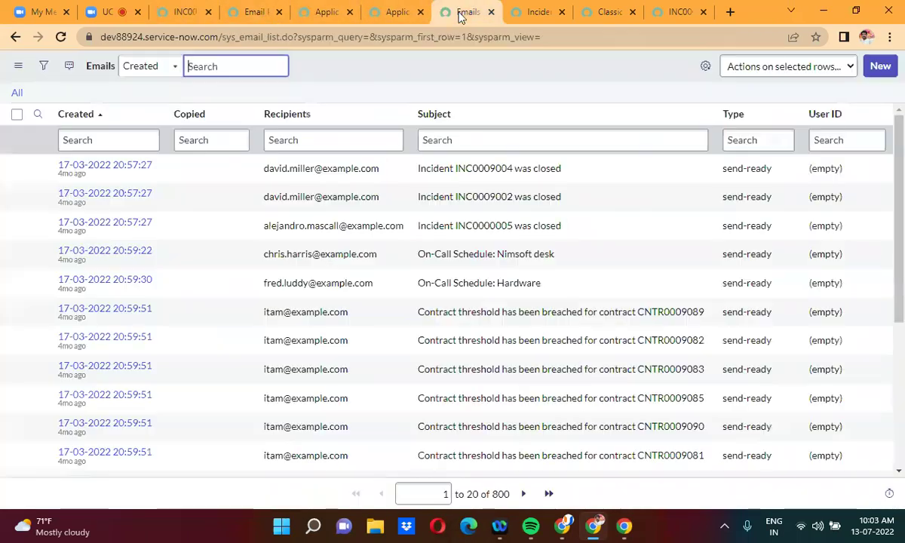
{"action": "left_click", "coordinate": [16, 94]}
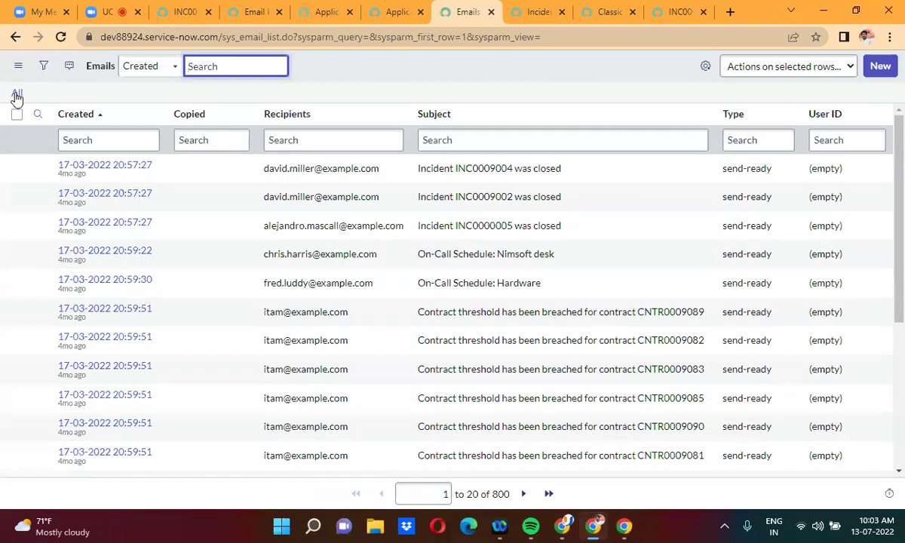
{"action": "left_click", "coordinate": [16, 93]}
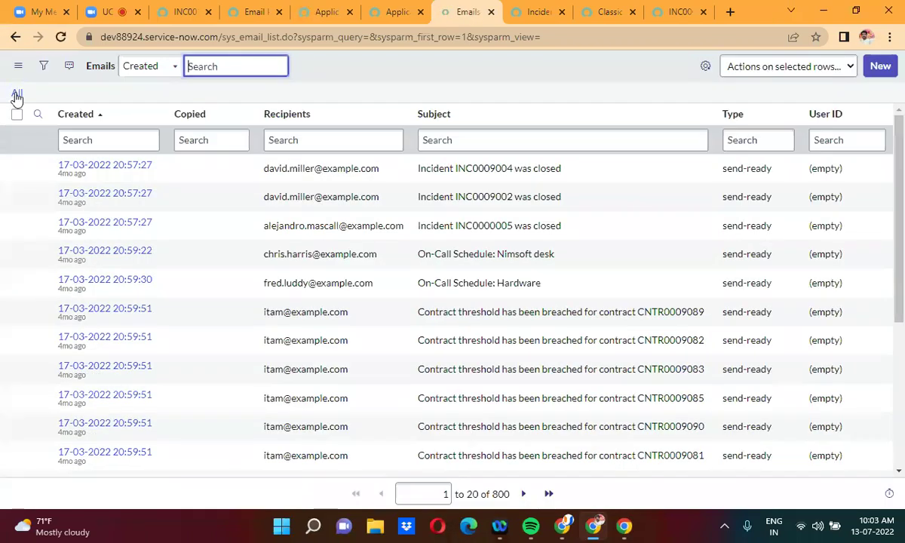
{"action": "left_click", "coordinate": [16, 93]}
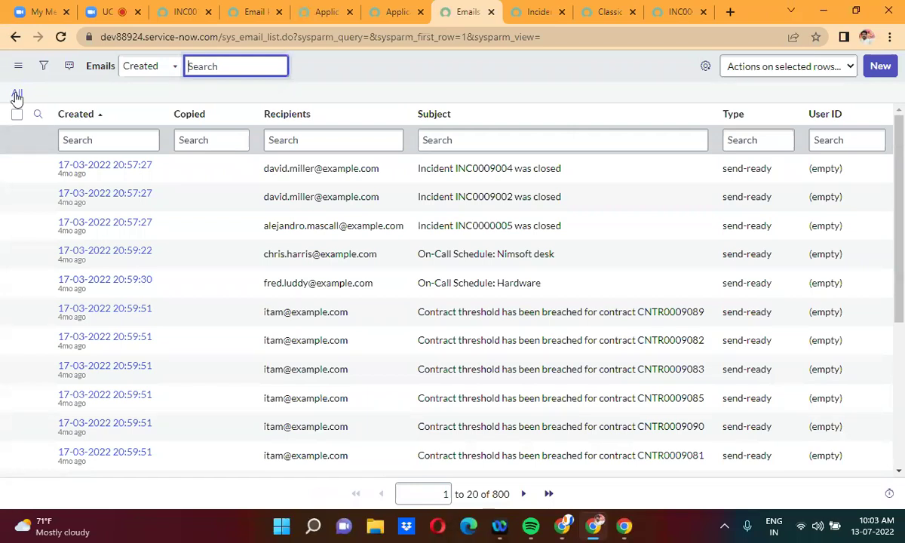
{"action": "left_click", "coordinate": [17, 94]}
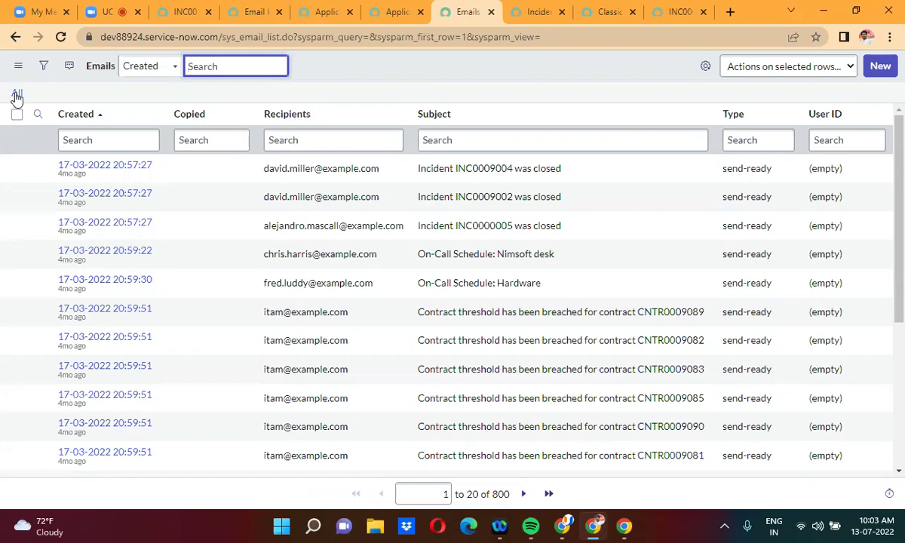
Check the other open pages, then return to the Incident Created notification.
{"action": "left_click", "coordinate": [251, 11]}
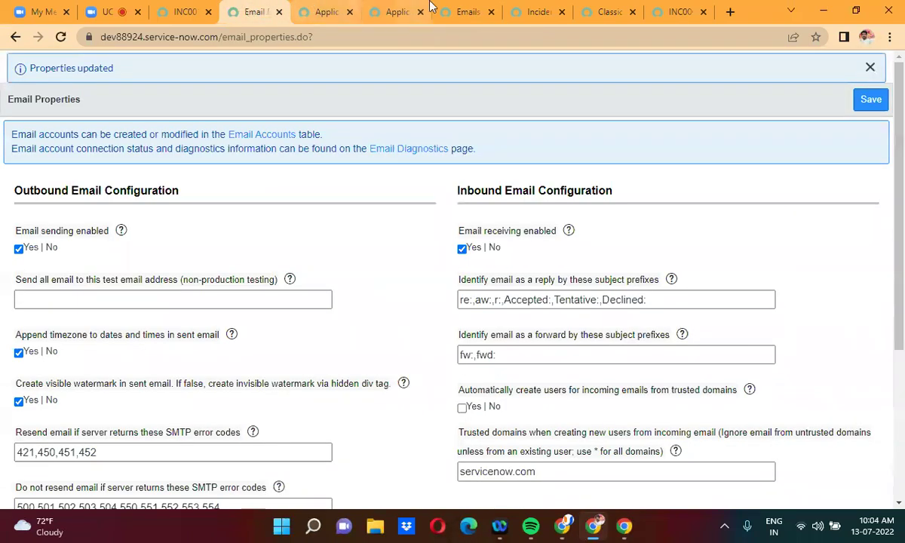
{"action": "left_click", "coordinate": [540, 9]}
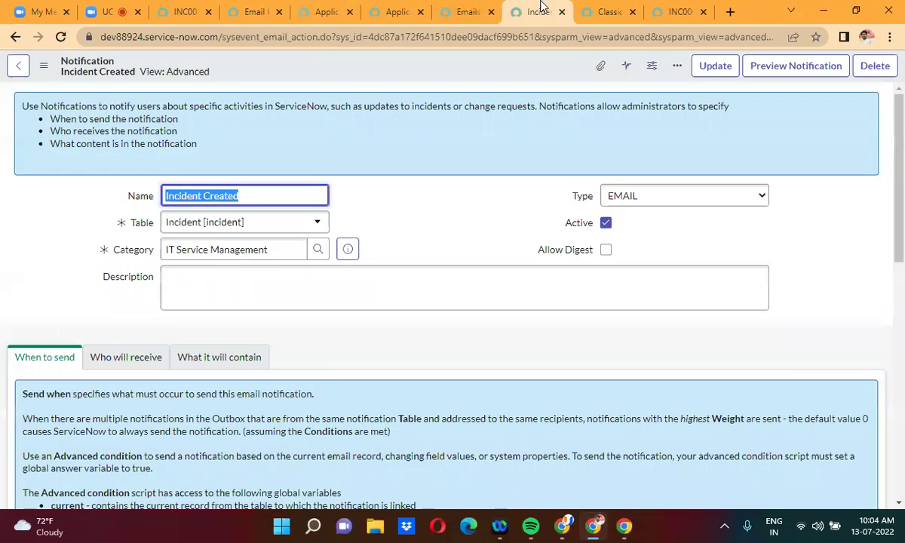
{"action": "left_click", "coordinate": [406, 8]}
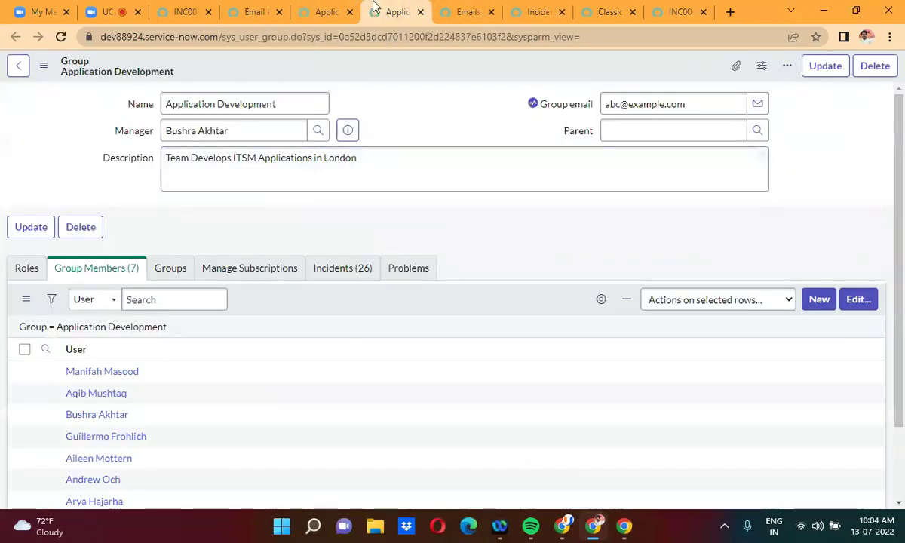
{"action": "left_click", "coordinate": [537, 11]}
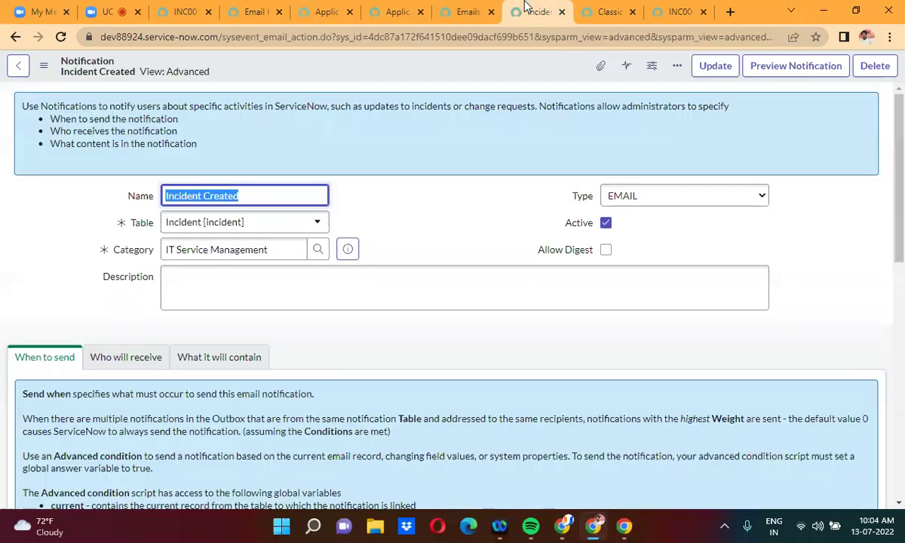
{"action": "left_click", "coordinate": [355, 347]}
Review the When to send settings and bring up the Who will receive section.
{"action": "scroll", "coordinate": [356, 345], "scroll_direction": "down", "scroll_amount": 5}
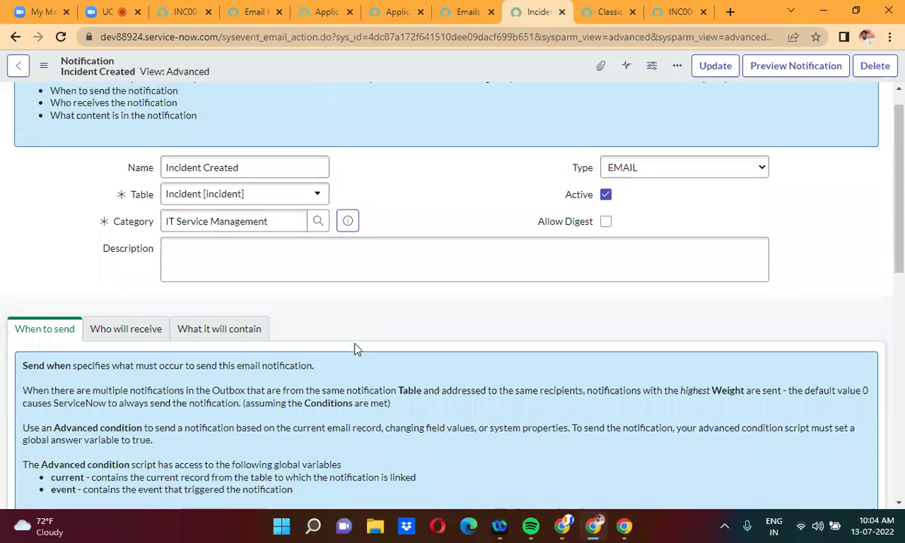
{"action": "scroll", "coordinate": [355, 343], "scroll_direction": "down", "scroll_amount": 1}
{"action": "scroll", "coordinate": [356, 346], "scroll_direction": "down", "scroll_amount": 1}
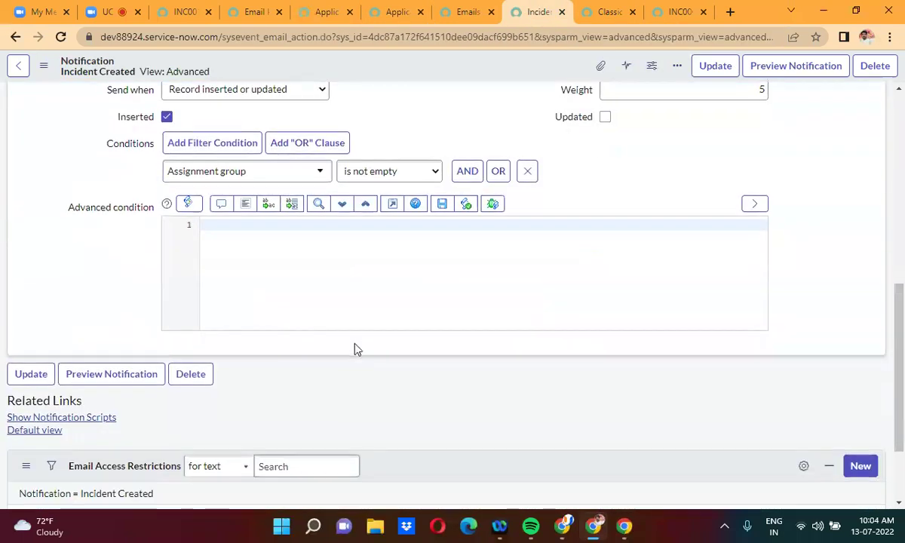
{"action": "scroll", "coordinate": [354, 347], "scroll_direction": "up", "scroll_amount": 2}
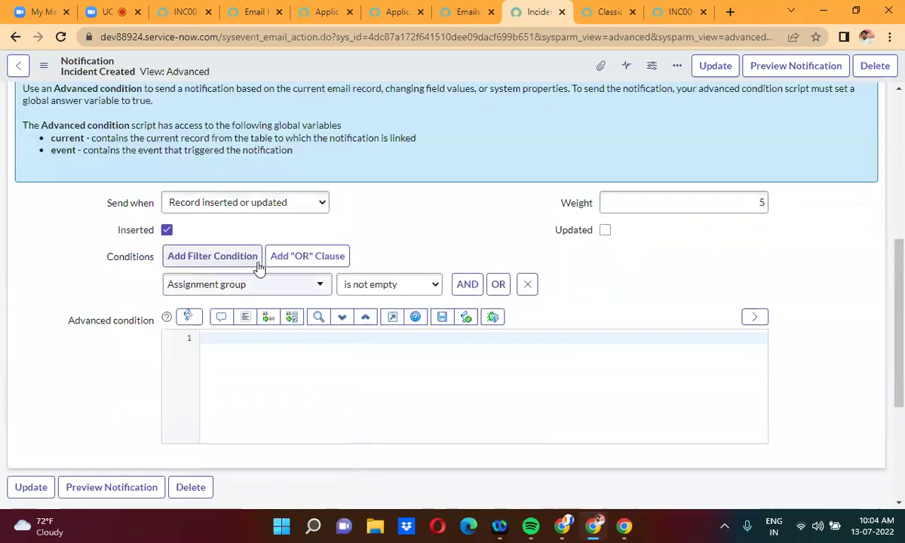
{"action": "scroll", "coordinate": [266, 140], "scroll_direction": "up", "scroll_amount": 2}
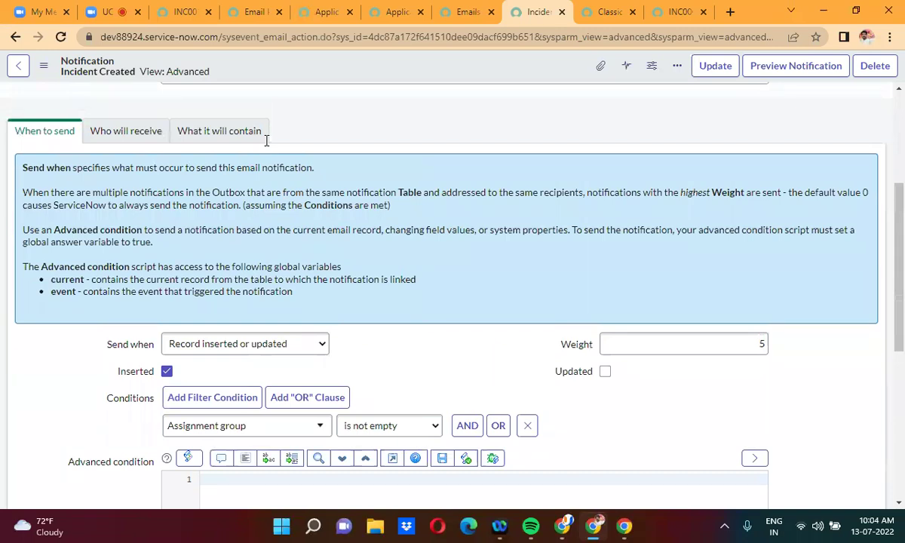
{"action": "scroll", "coordinate": [267, 140], "scroll_direction": "up", "scroll_amount": 1}
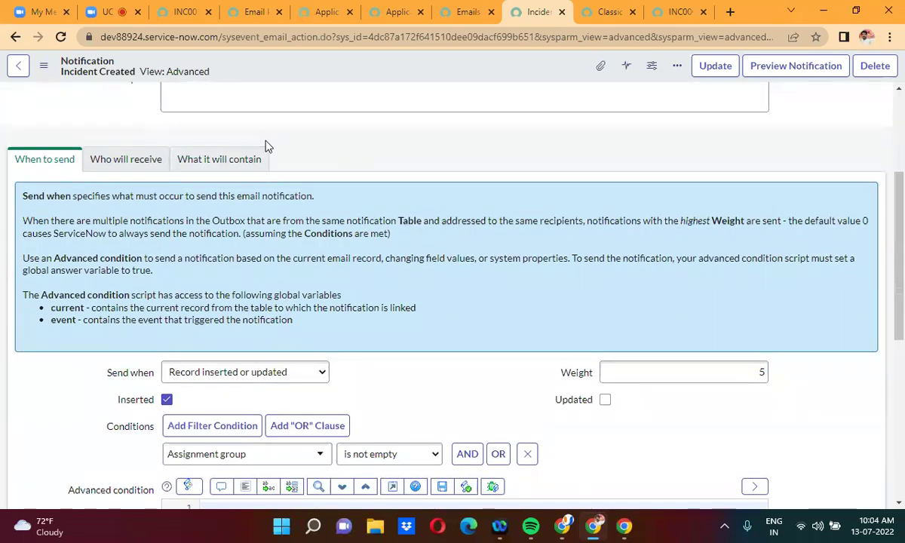
{"action": "left_click", "coordinate": [133, 160]}
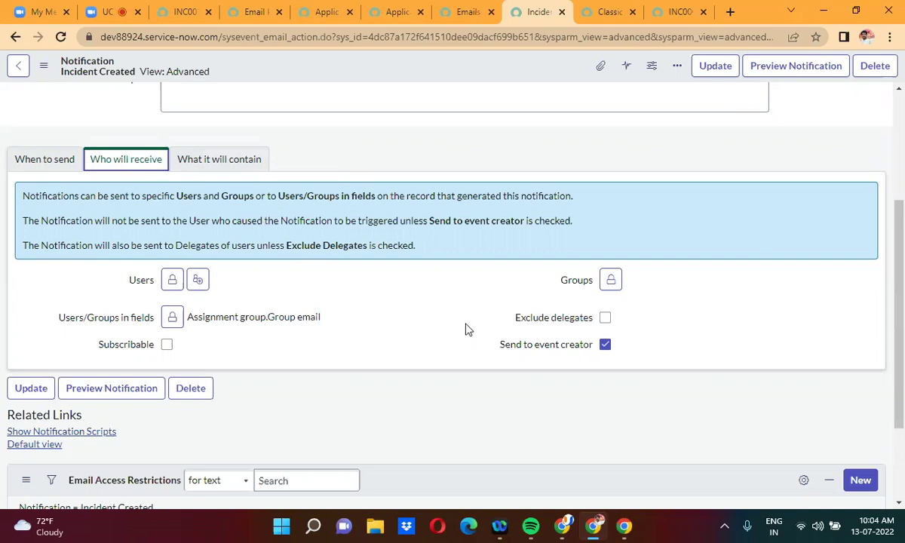
Add the current admin user and one other user as notification recipients.
{"action": "left_click", "coordinate": [200, 281]}
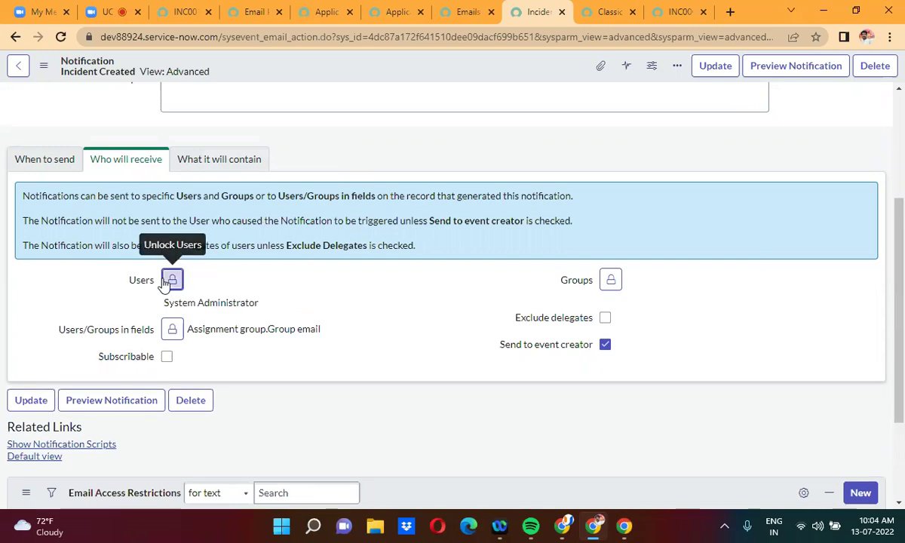
{"action": "left_click", "coordinate": [170, 282]}
{"action": "type", "text": "abel t"}
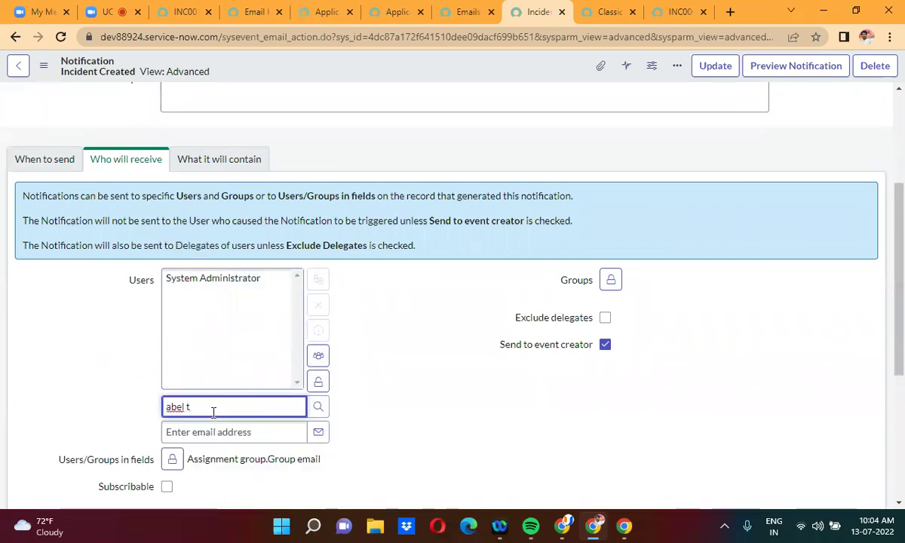
{"action": "left_click", "coordinate": [211, 425]}
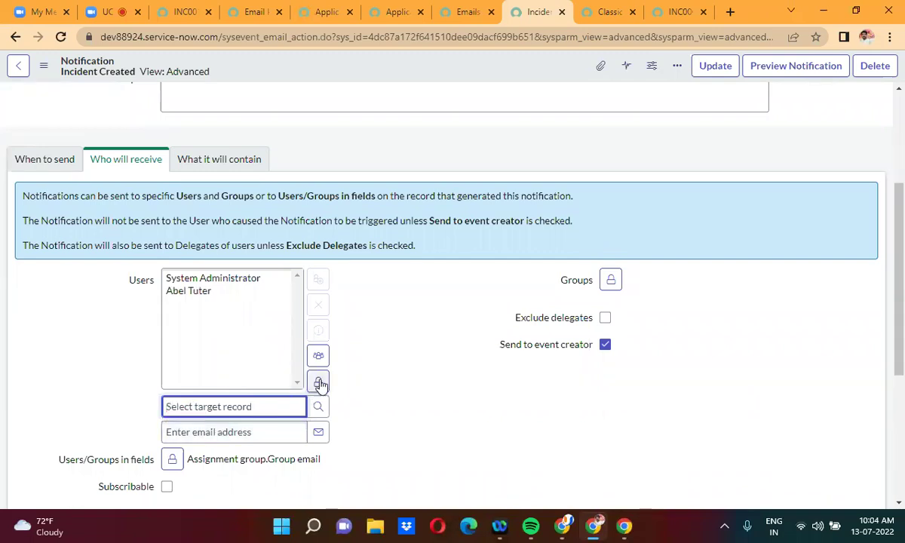
{"action": "left_click", "coordinate": [317, 381]}
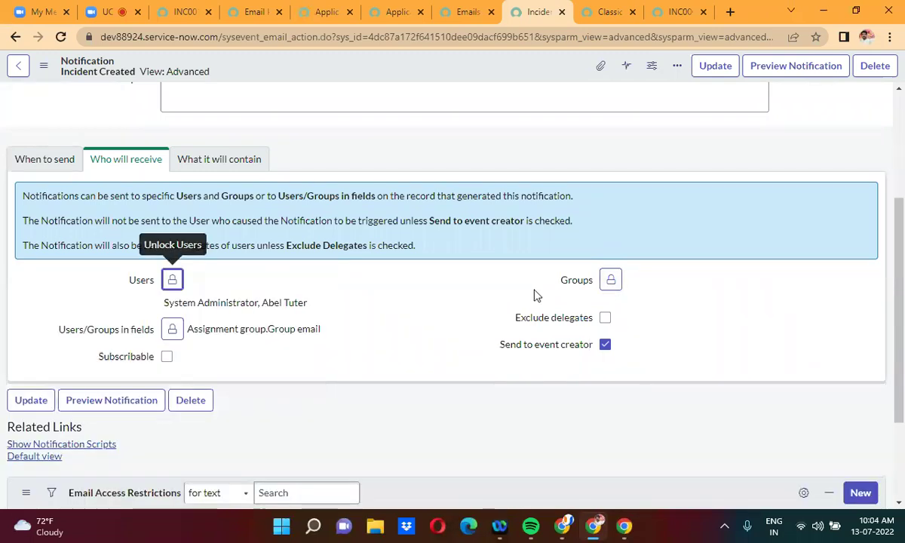
Add the CAB Approval group to the recipient groups and save the notification.
{"action": "left_click", "coordinate": [607, 283]}
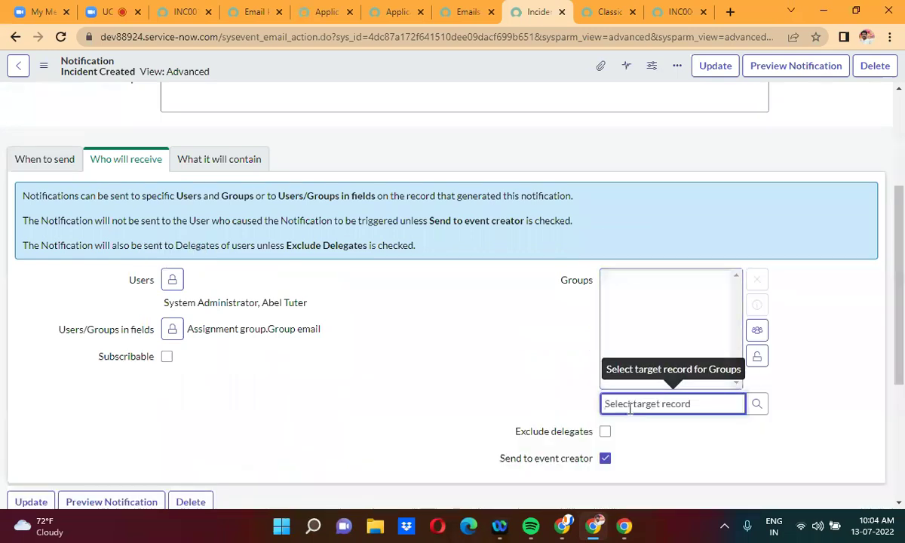
{"action": "type", "text": "cab ap"}
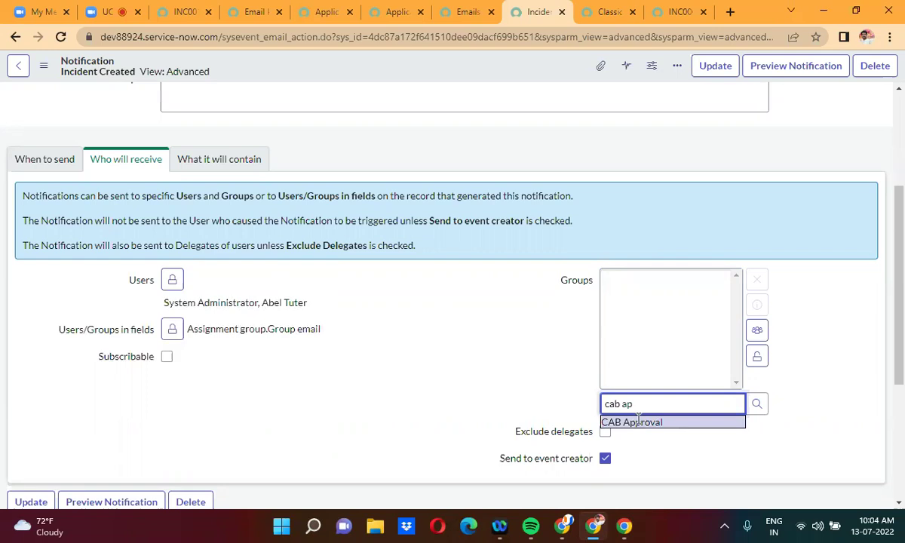
{"action": "left_click", "coordinate": [638, 422]}
{"action": "left_click", "coordinate": [756, 356]}
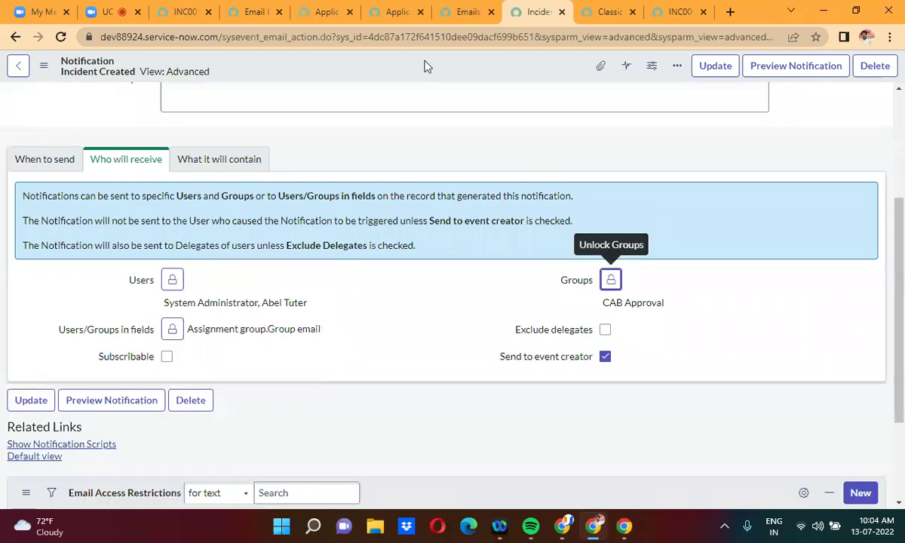
{"action": "right_click", "coordinate": [427, 66]}
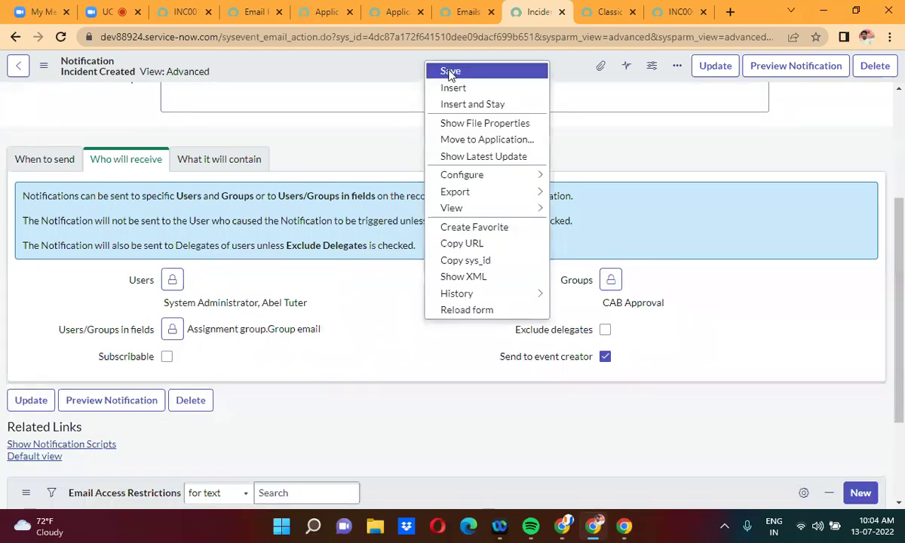
{"action": "left_click", "coordinate": [451, 72]}
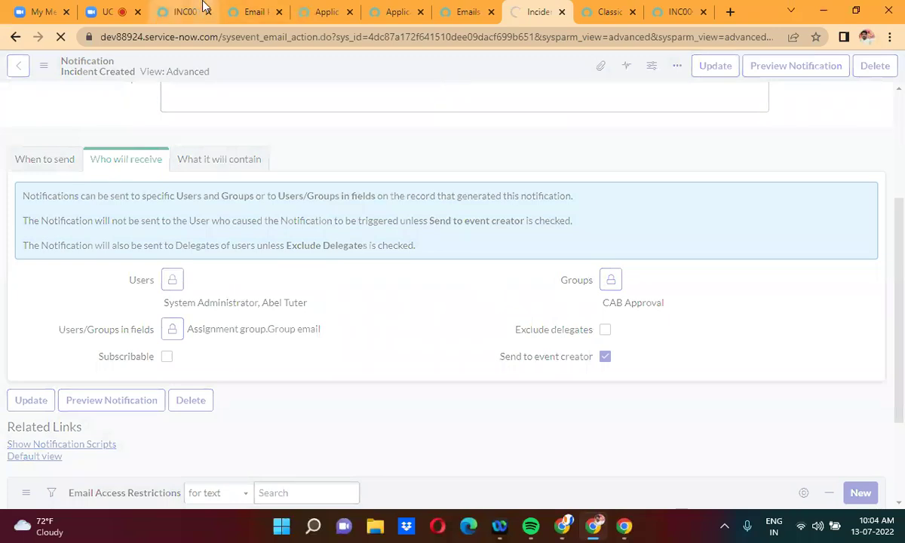
{"action": "left_click", "coordinate": [204, 6]}
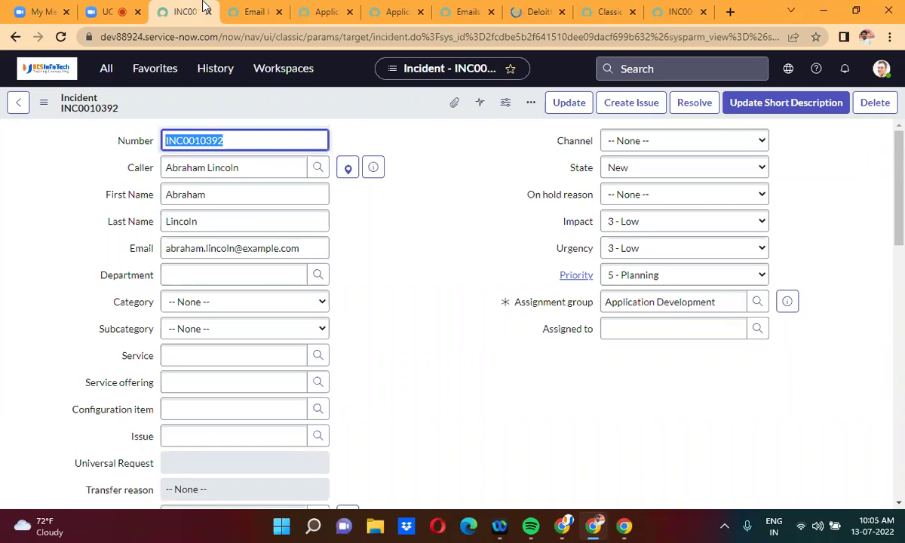
Begin a new incident via Favorites > Incident - Create New and pick a caller.
{"action": "left_click", "coordinate": [154, 72]}
{"action": "left_click", "coordinate": [129, 209]}
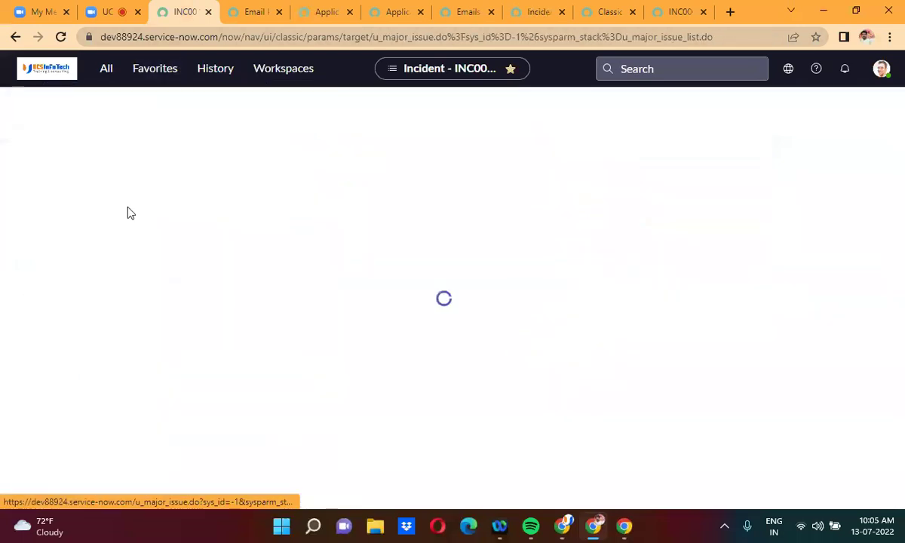
{"action": "left_click", "coordinate": [154, 69]}
{"action": "left_click", "coordinate": [147, 236]}
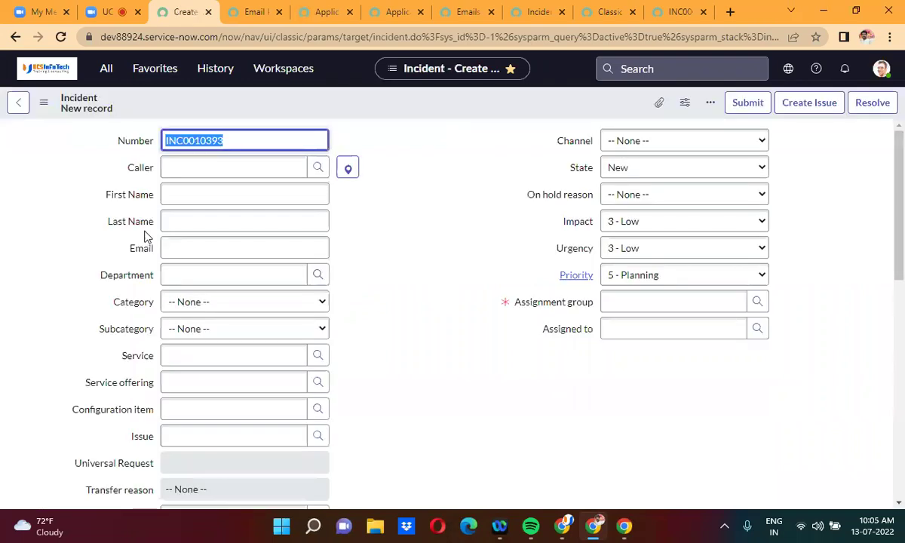
{"action": "left_click", "coordinate": [183, 169]}
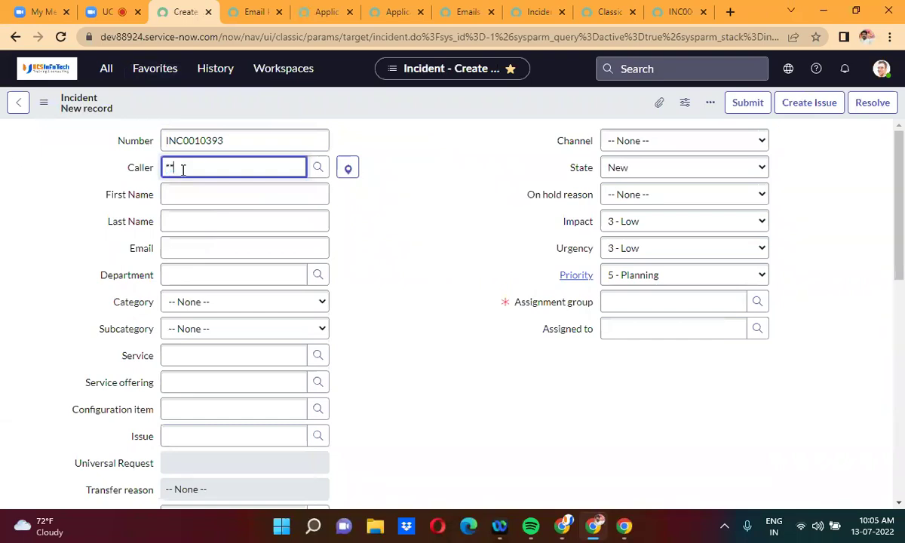
{"action": "type", "text": "*"}
{"action": "left_click", "coordinate": [194, 237]}
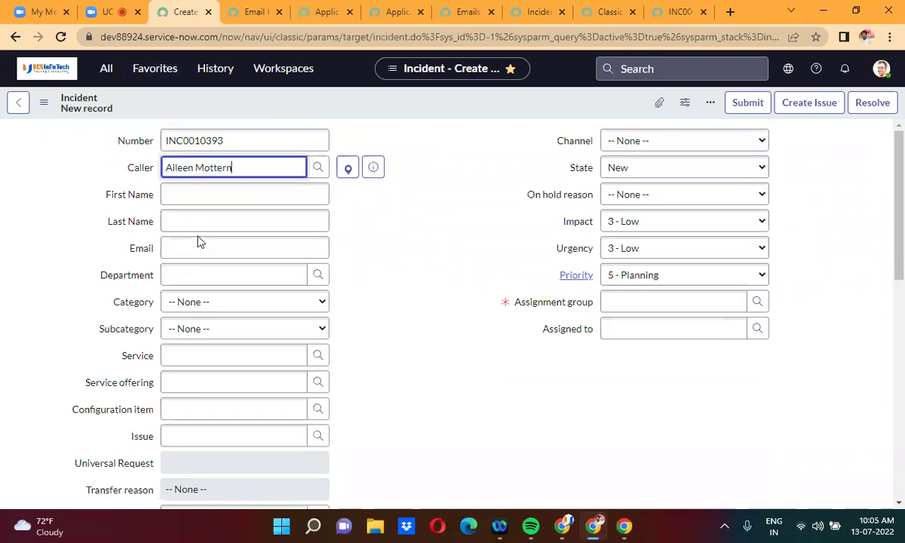
Set assignment group Application Development, short description 'test 67890', and save the incident.
{"action": "left_click", "coordinate": [609, 306]}
{"action": "type", "text": "*"}
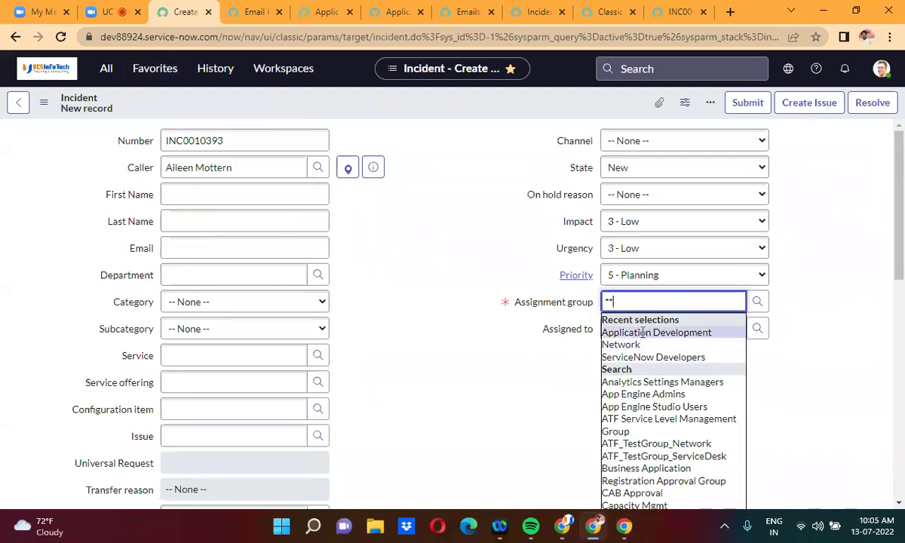
{"action": "left_click", "coordinate": [604, 331]}
{"action": "scroll", "coordinate": [421, 380], "scroll_direction": "down", "scroll_amount": 5}
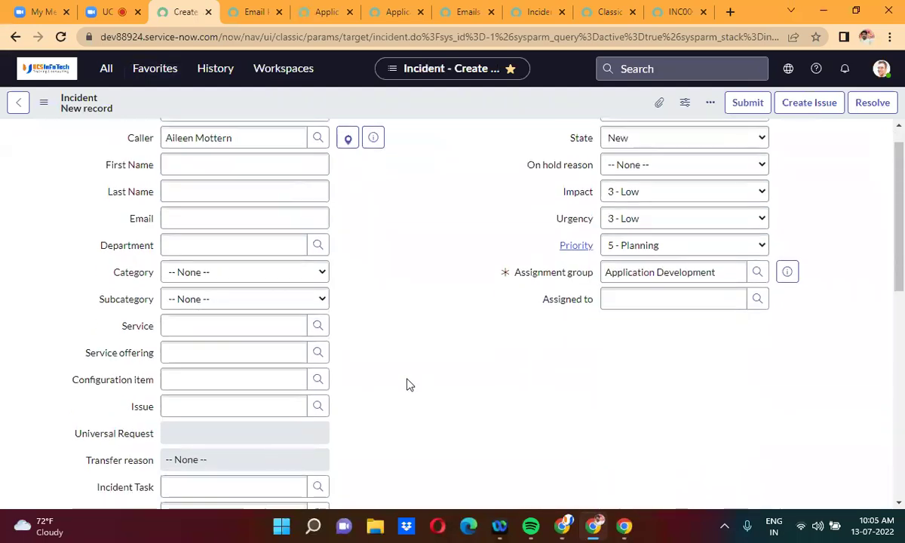
{"action": "left_click", "coordinate": [237, 204]}
{"action": "type", "text": "test 67890"}
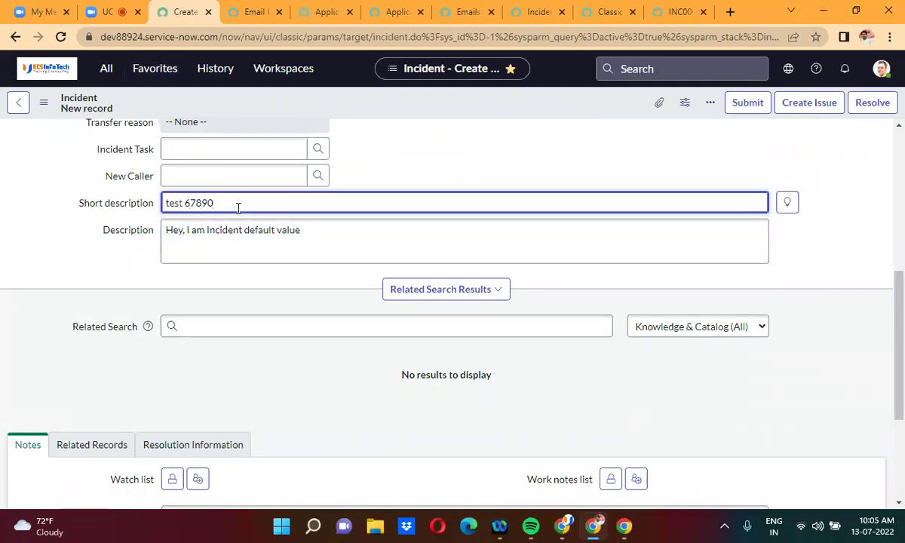
{"action": "right_click", "coordinate": [410, 99]}
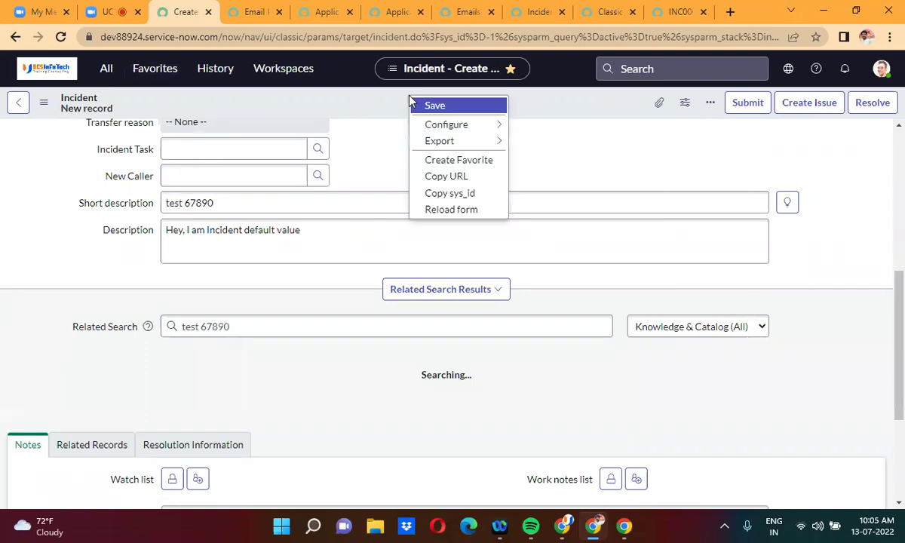
{"action": "left_click", "coordinate": [437, 107]}
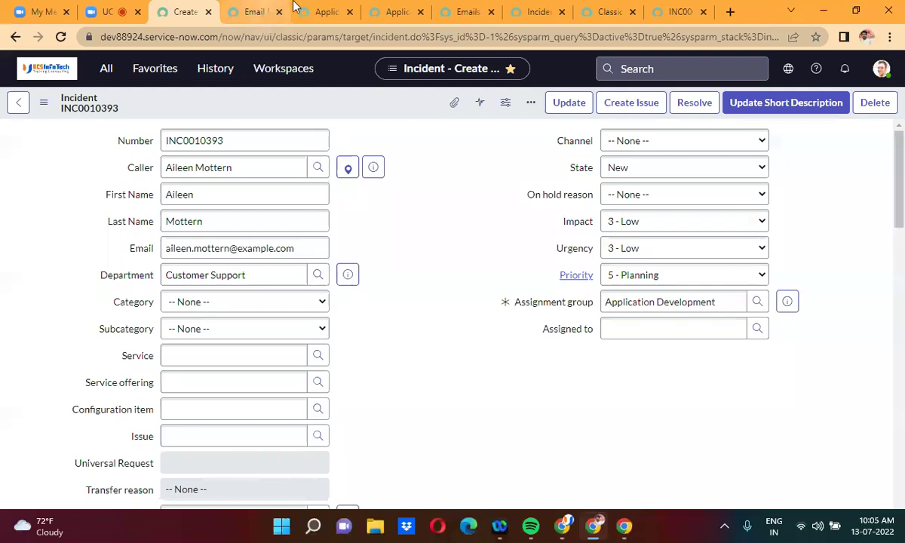
Show all emails sorted by Created, newest first, and reload the list.
{"action": "left_click", "coordinate": [462, 11]}
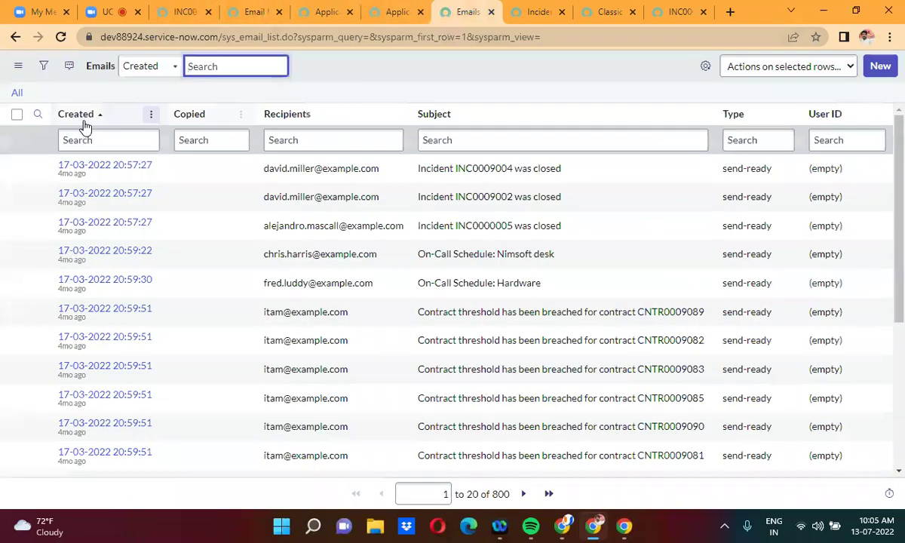
{"action": "left_click", "coordinate": [17, 94]}
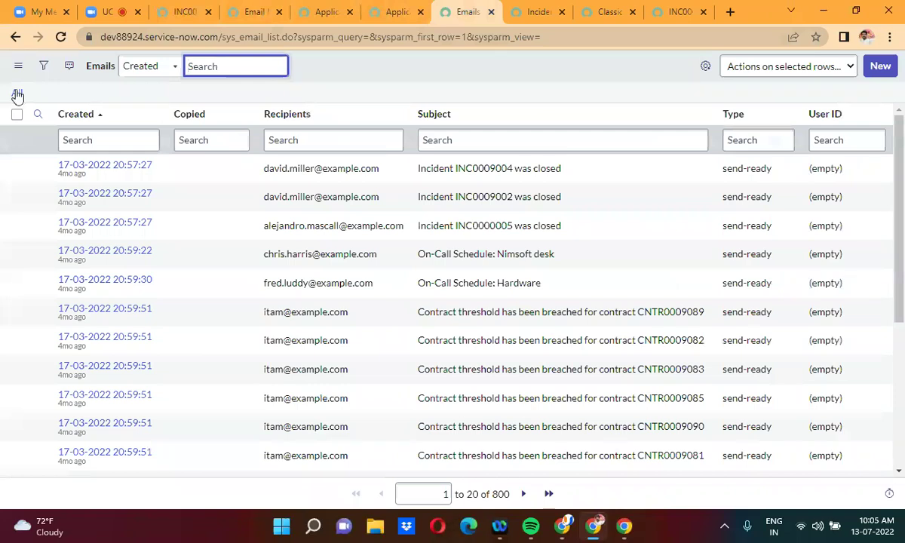
{"action": "left_click", "coordinate": [89, 117]}
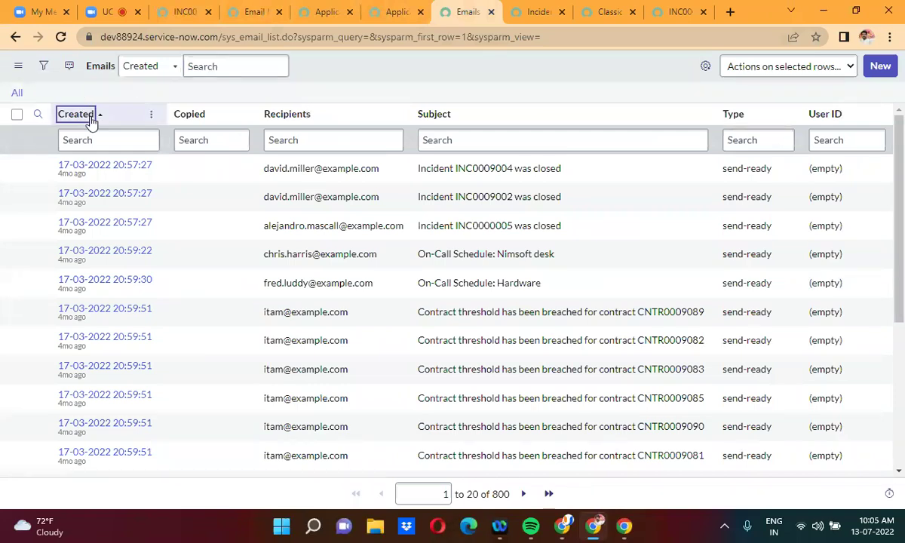
{"action": "left_click", "coordinate": [89, 117]}
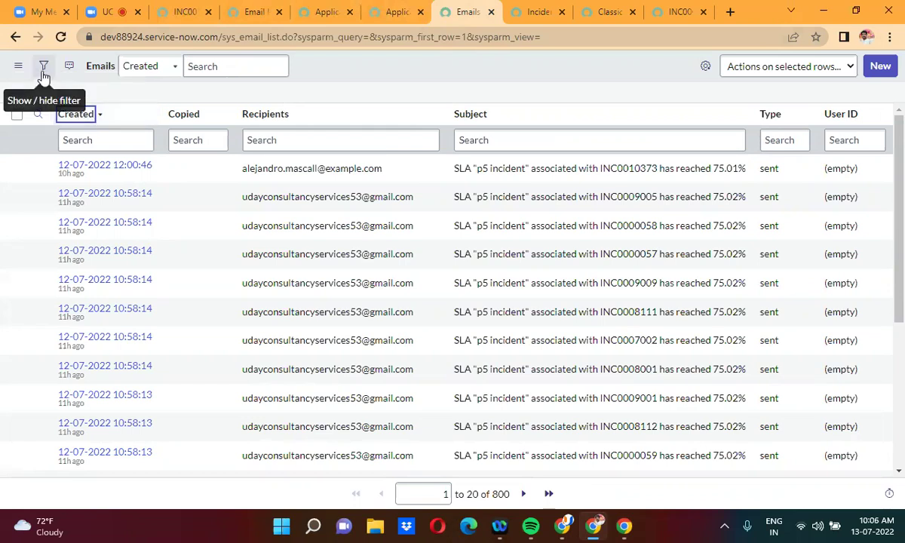
{"action": "left_click", "coordinate": [61, 36]}
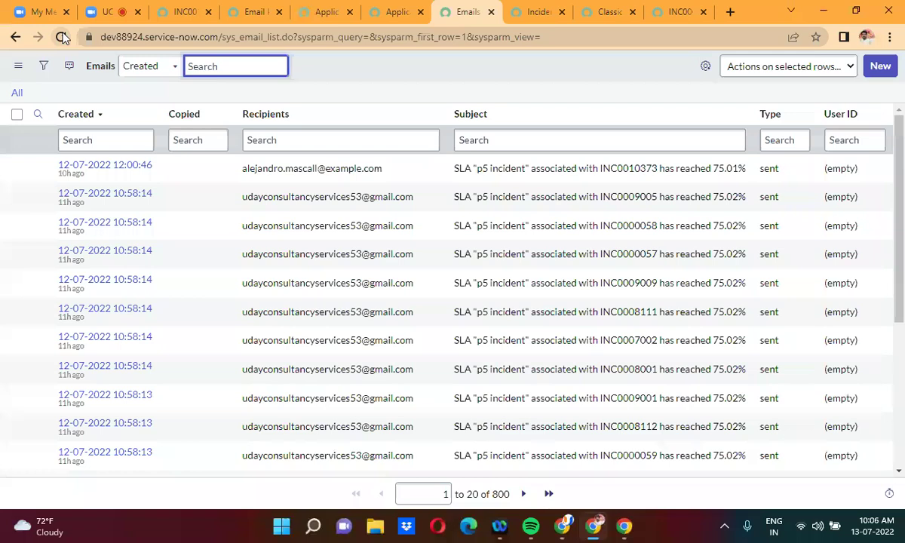
Filter the email list to emails Created on Today.
{"action": "left_click", "coordinate": [43, 68]}
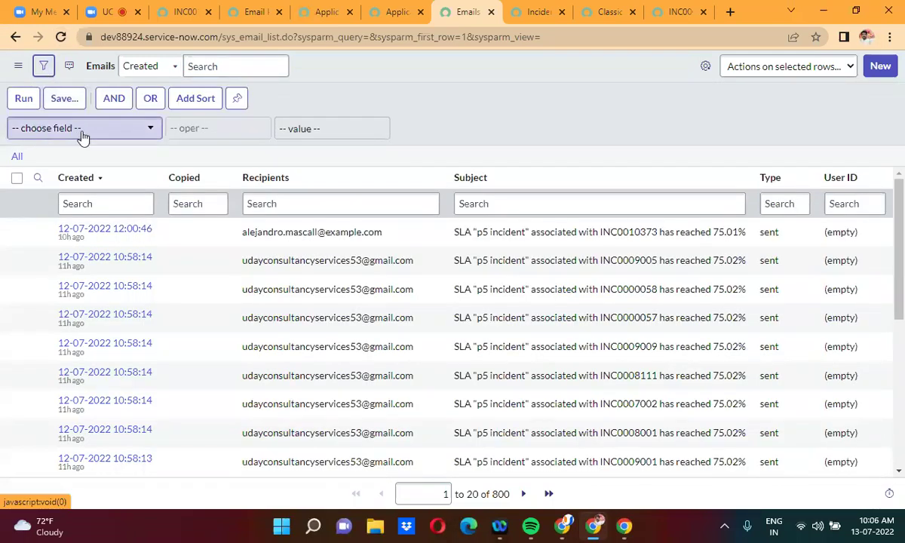
{"action": "left_click", "coordinate": [80, 134]}
{"action": "type", "text": "crea"}
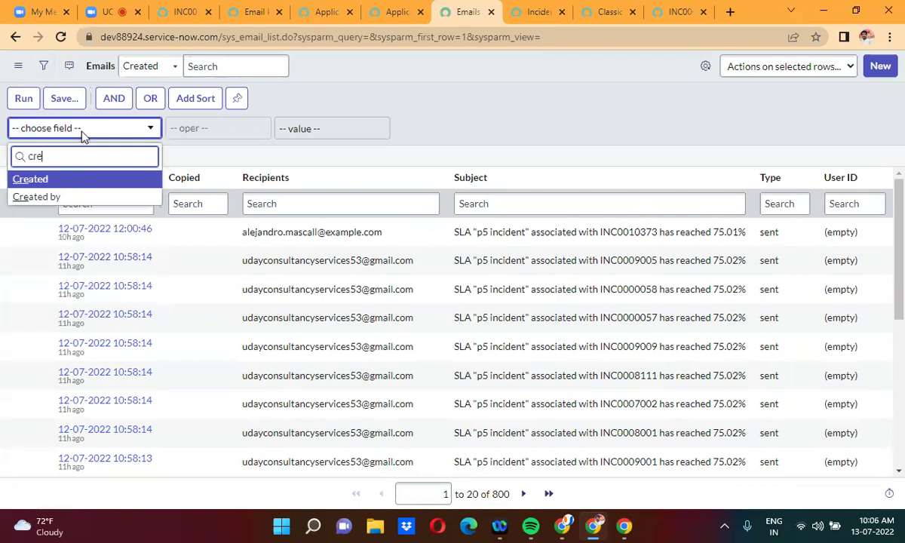
{"action": "left_click", "coordinate": [84, 181]}
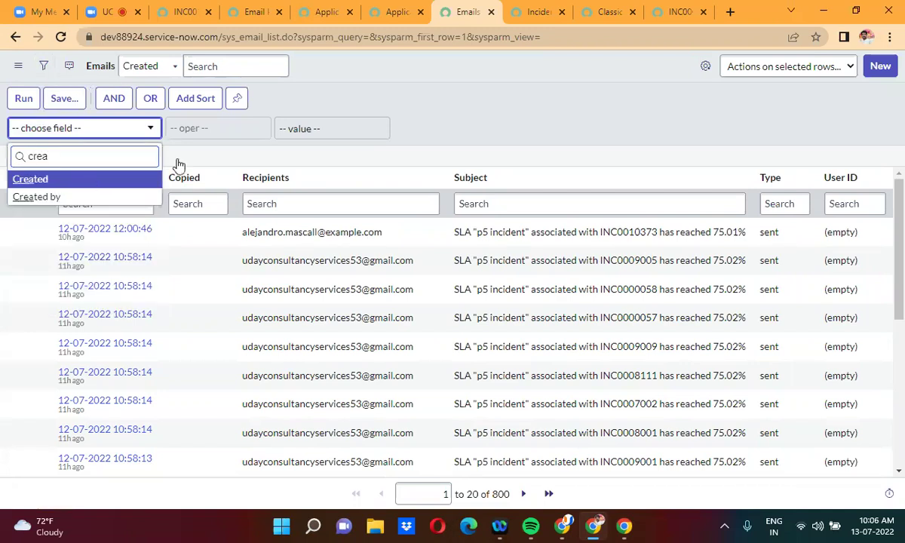
{"action": "left_click", "coordinate": [21, 99]}
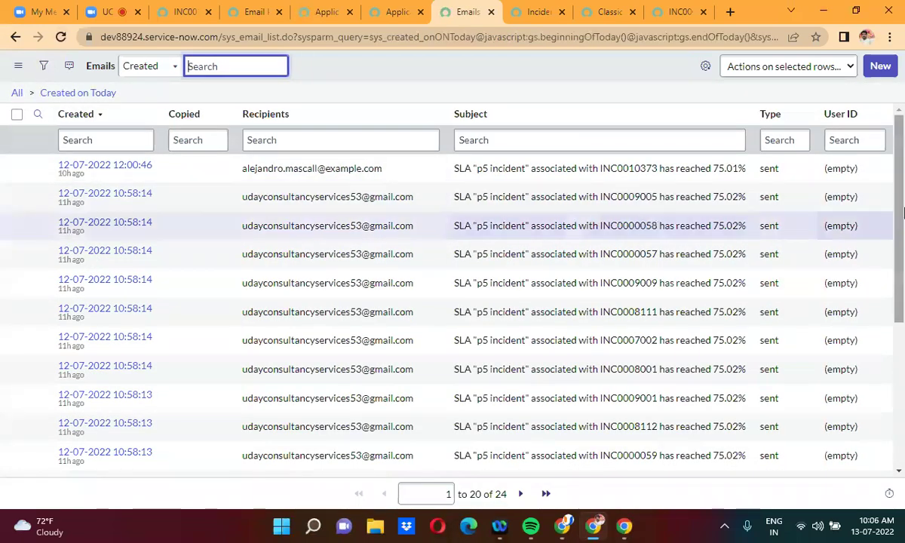
{"action": "left_click_drag", "start_coordinate": [899, 222], "coordinate": [901, 96]}
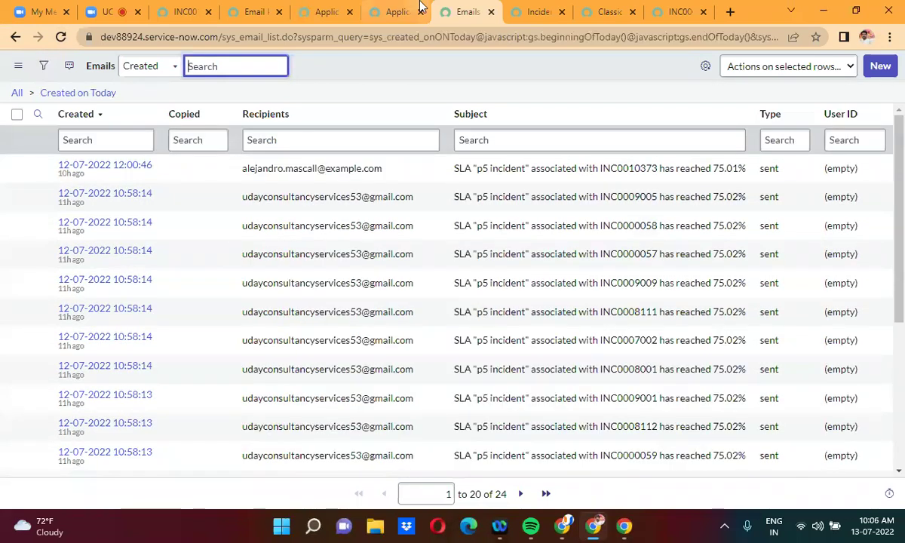
{"action": "left_click", "coordinate": [235, 7]}
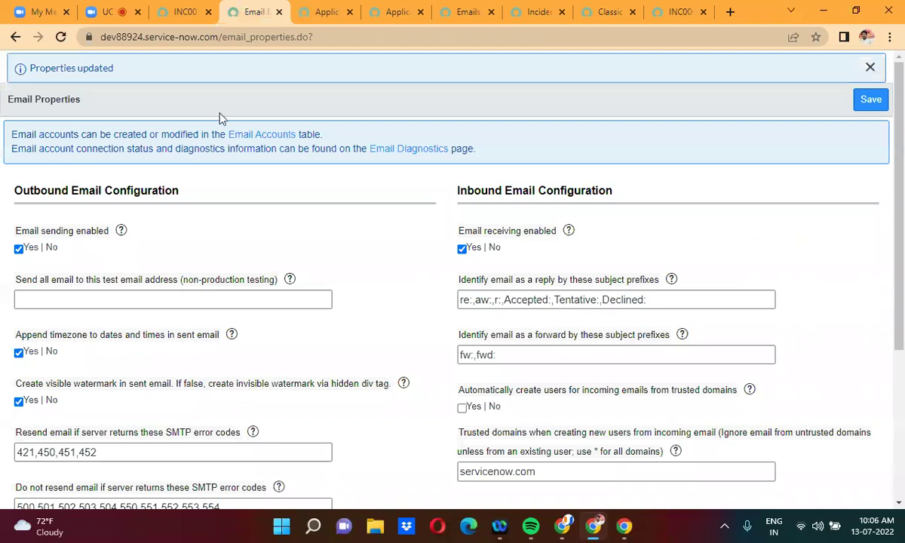
Enter a test email address in 'Send all email to this test email address' and save.
{"action": "left_click", "coordinate": [61, 37]}
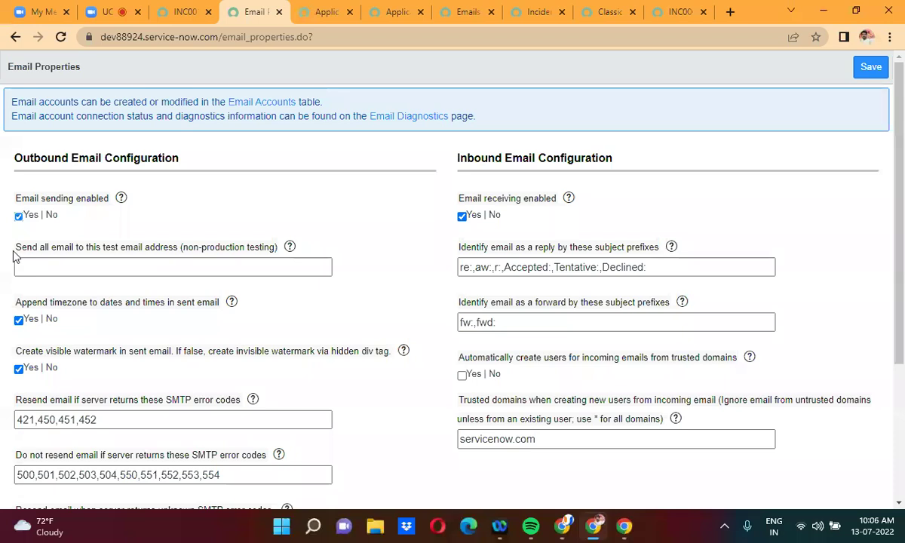
{"action": "left_click", "coordinate": [55, 266]}
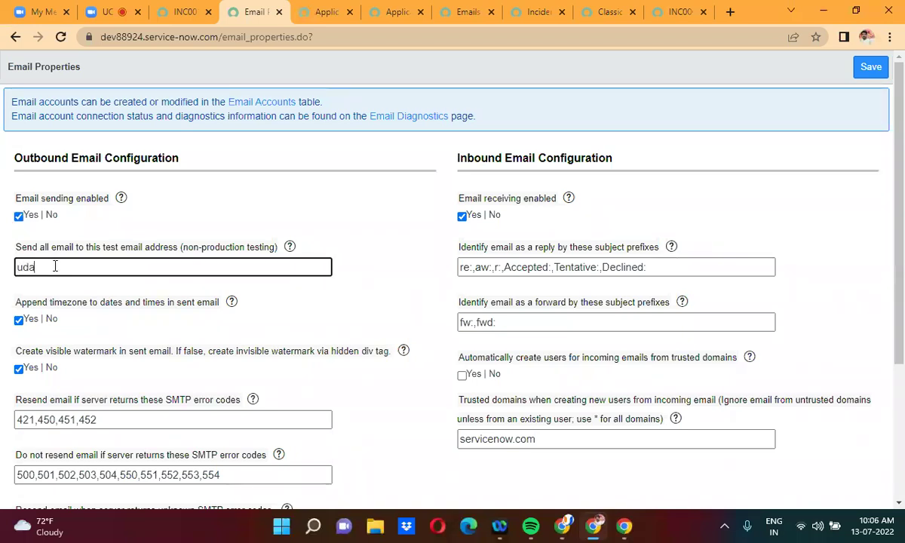
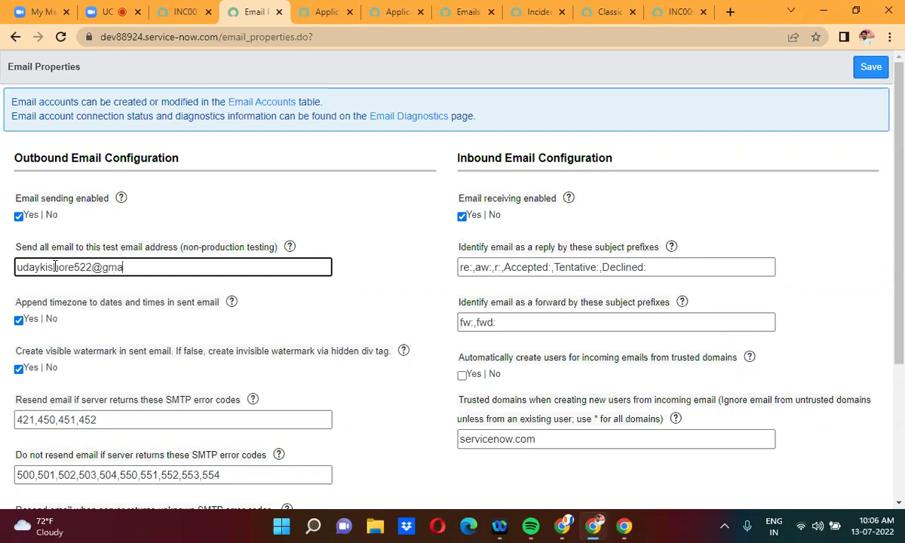
{"action": "left_click", "coordinate": [871, 68]}
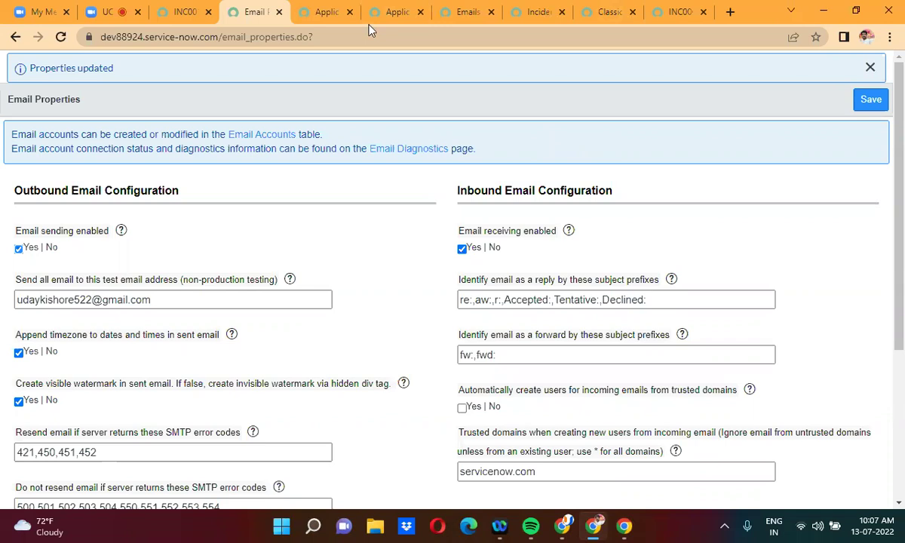
{"action": "left_click", "coordinate": [181, 9]}
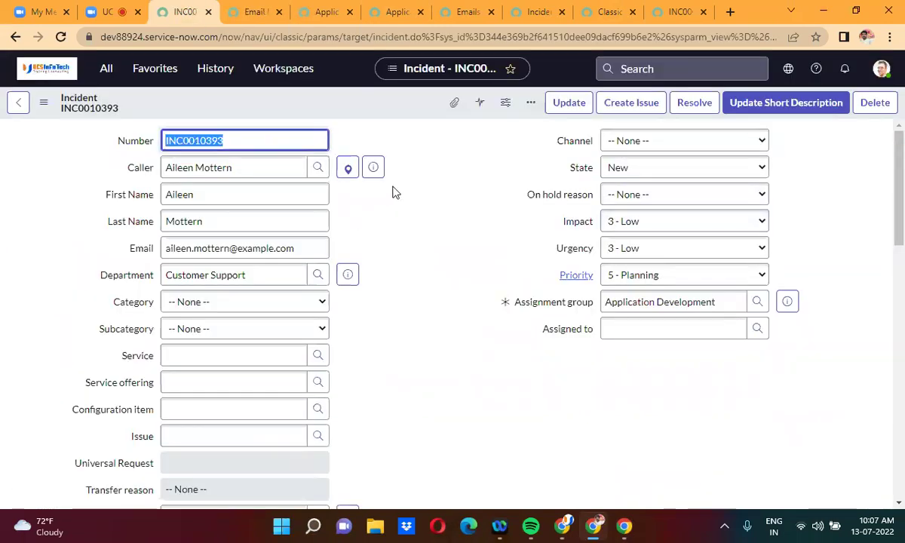
Reload the incident, check Email Properties, then open the Application Development group record.
{"action": "left_click", "coordinate": [61, 37]}
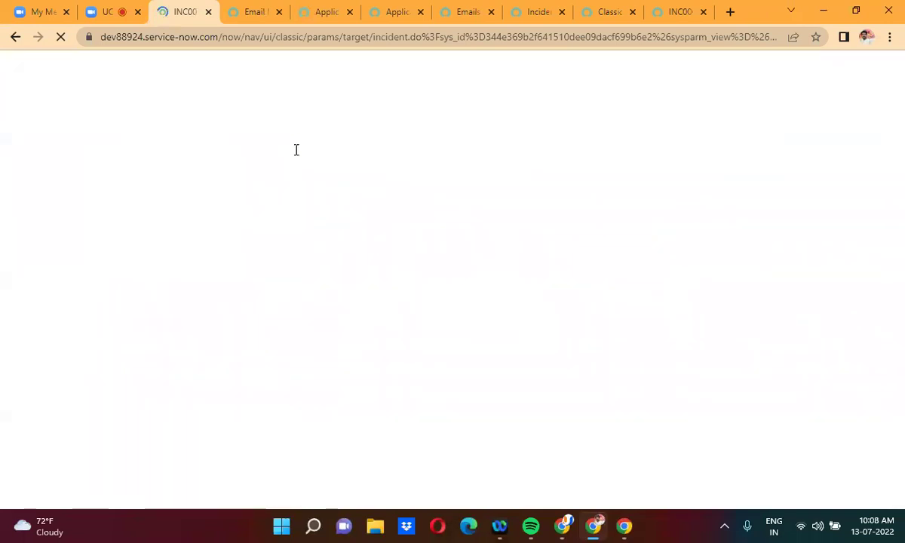
{"action": "left_click", "coordinate": [245, 8]}
{"action": "left_click", "coordinate": [168, 9]}
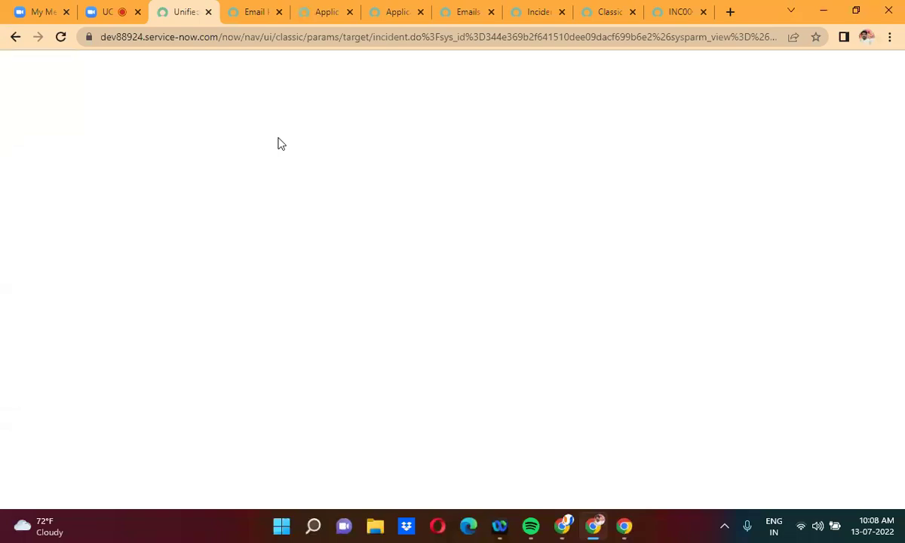
{"action": "left_click", "coordinate": [252, 6]}
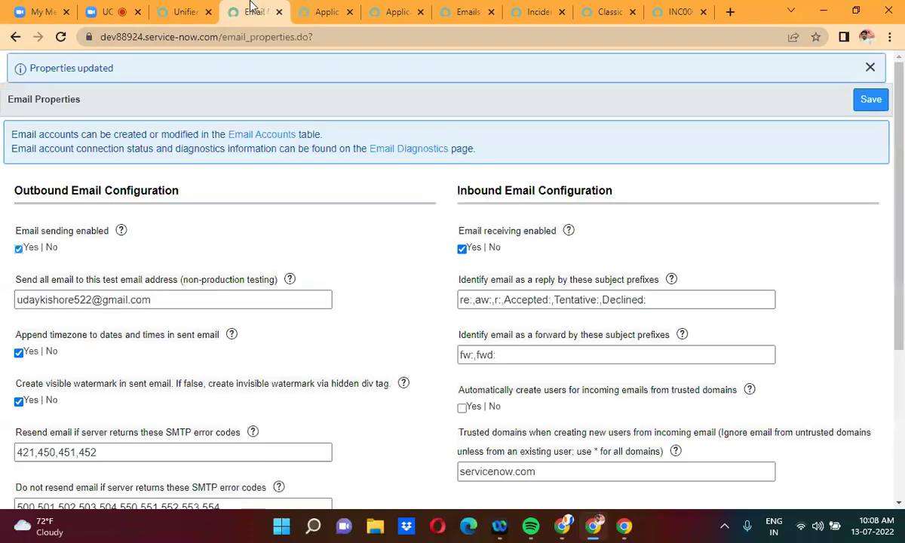
{"action": "left_click", "coordinate": [184, 9]}
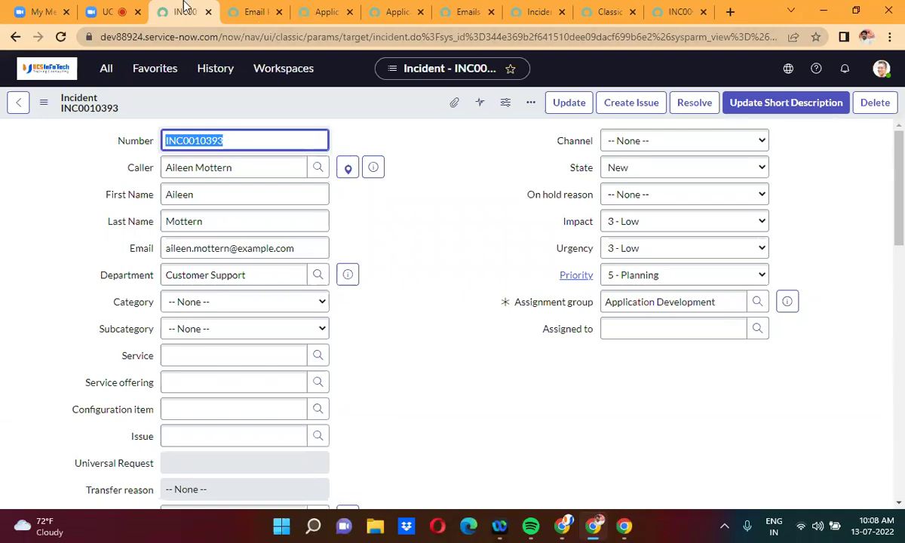
{"action": "left_click", "coordinate": [303, 9]}
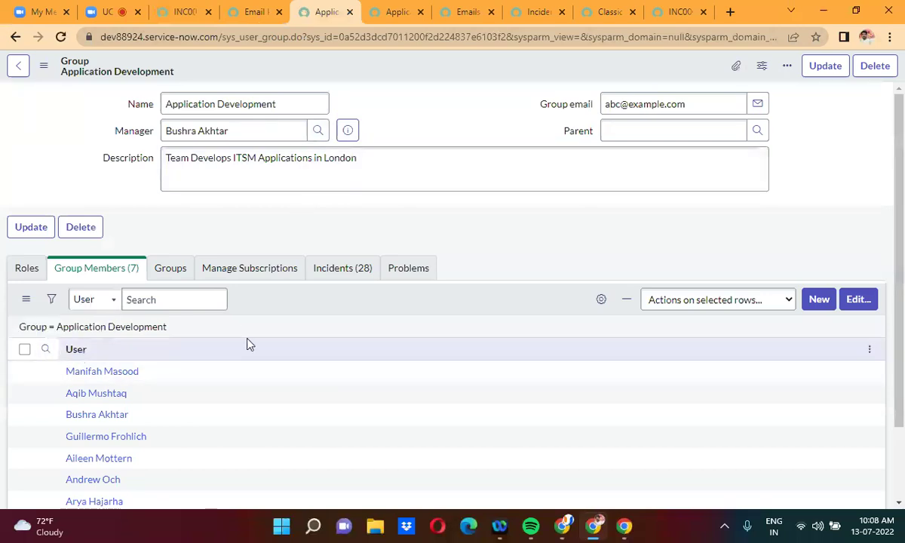
Open, view and close the user records of two Application Development group members.
{"action": "middle_click", "coordinate": [122, 380]}
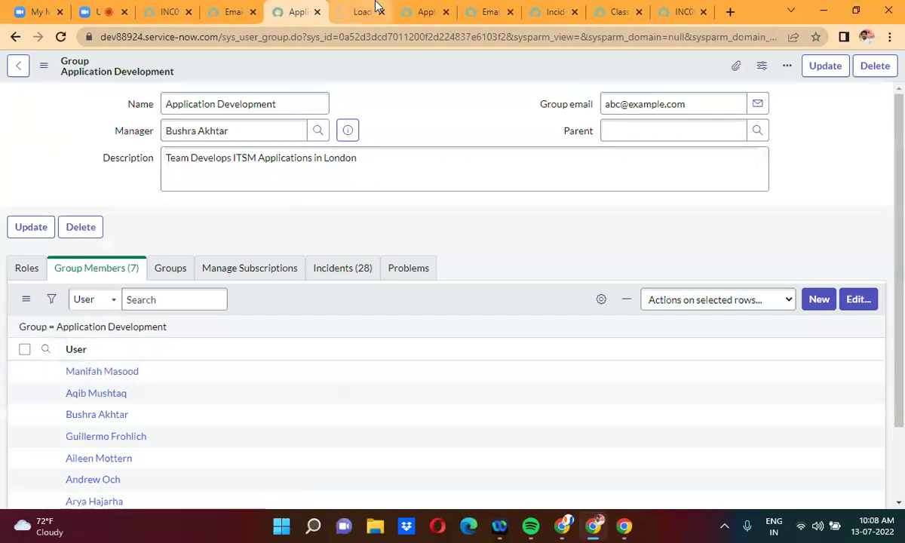
{"action": "left_click", "coordinate": [359, 7]}
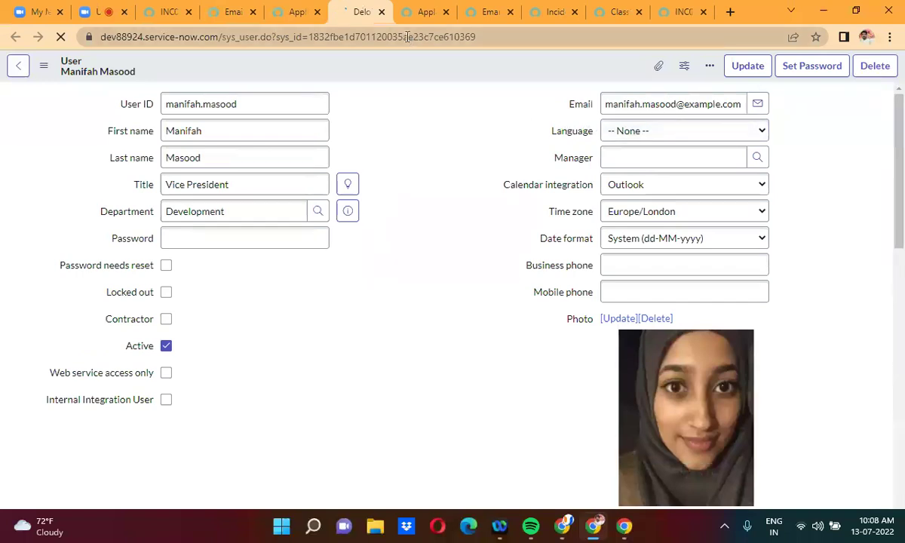
{"action": "left_click", "coordinate": [381, 13]}
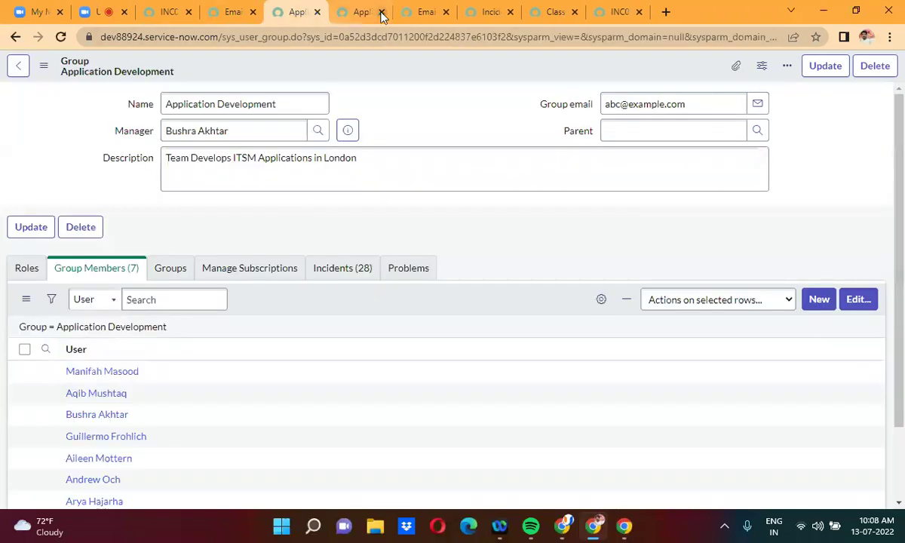
{"action": "left_click", "coordinate": [107, 400], "text": "ctrl"}
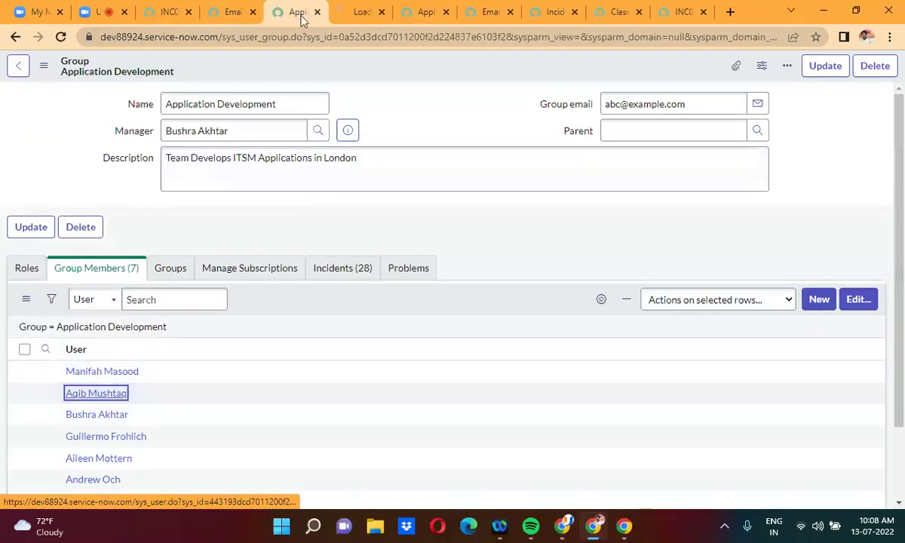
{"action": "left_click", "coordinate": [343, 9]}
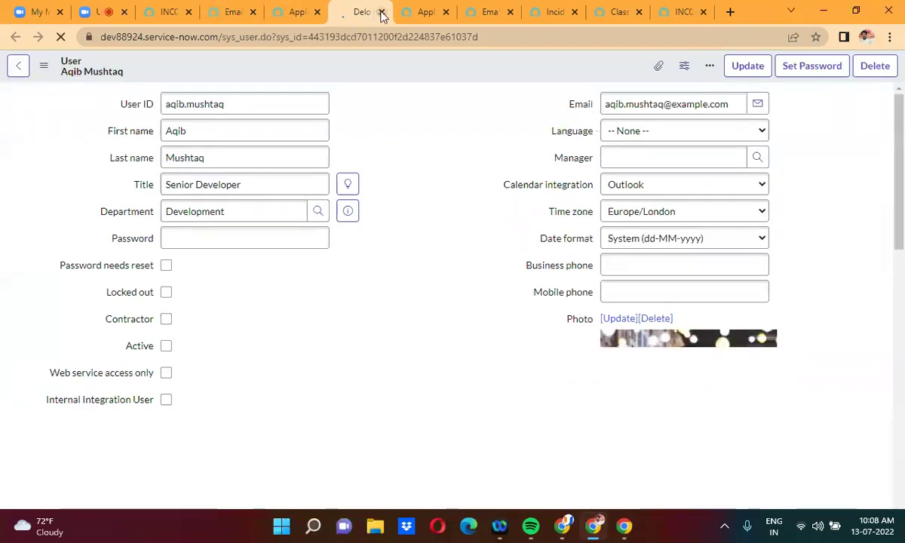
{"action": "left_click", "coordinate": [381, 13]}
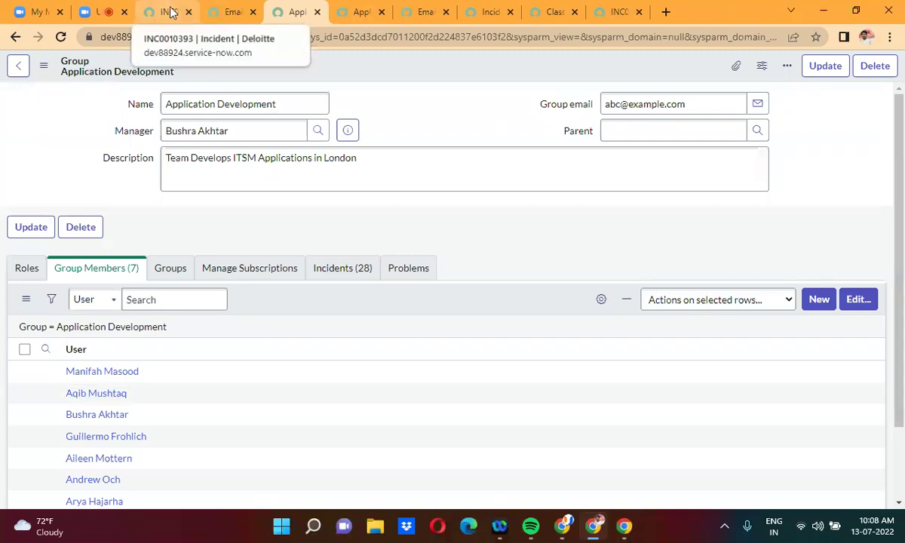
{"action": "left_click", "coordinate": [166, 12]}
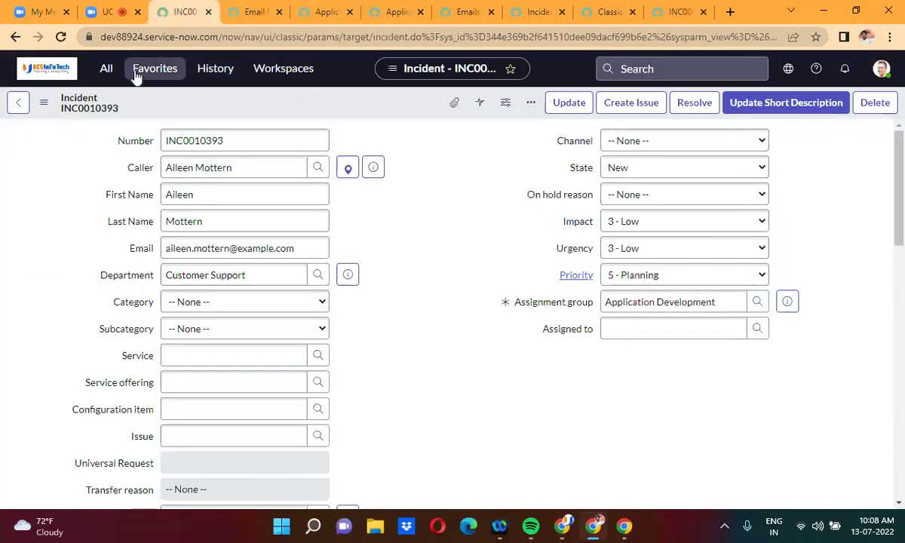
Begin a new incident from the favourites list and choose its caller.
{"action": "left_click", "coordinate": [137, 74]}
{"action": "left_click", "coordinate": [117, 234]}
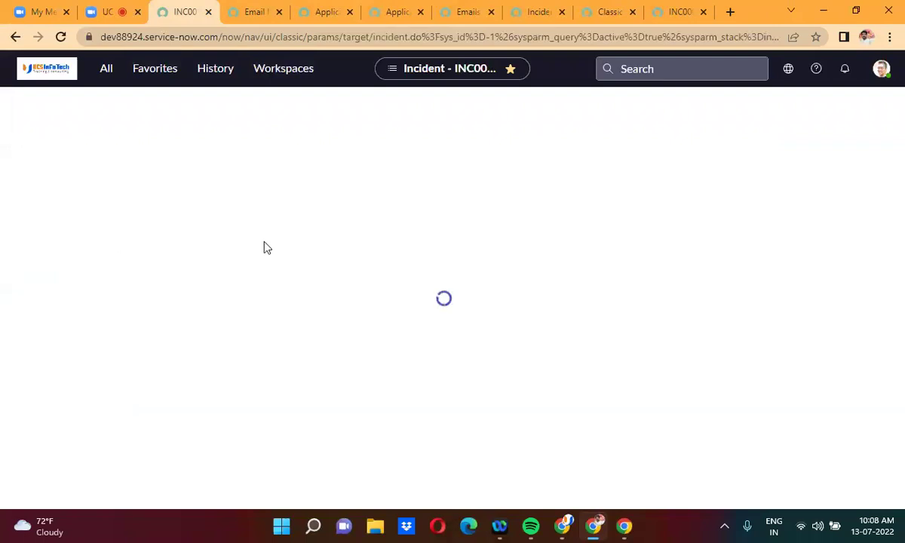
{"action": "left_click", "coordinate": [190, 161]}
{"action": "type", "text": "**"}
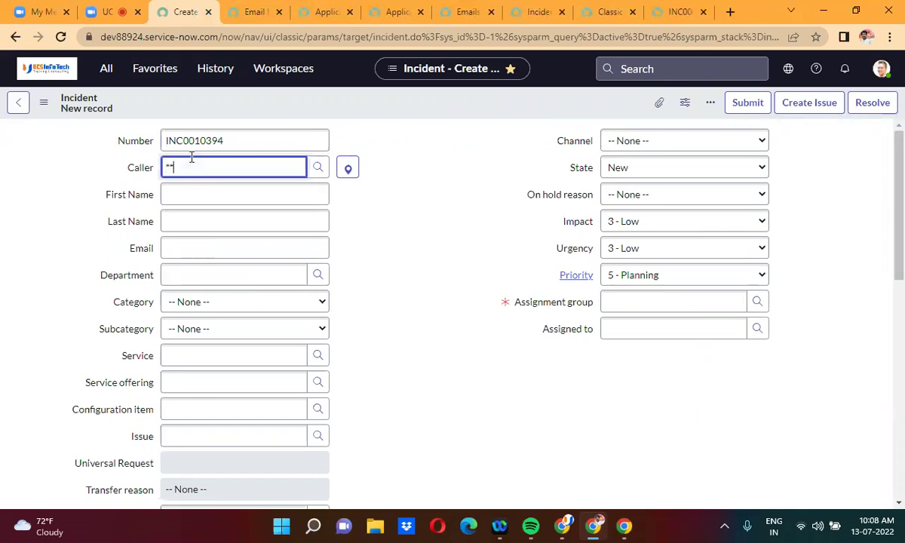
{"action": "left_click", "coordinate": [236, 321]}
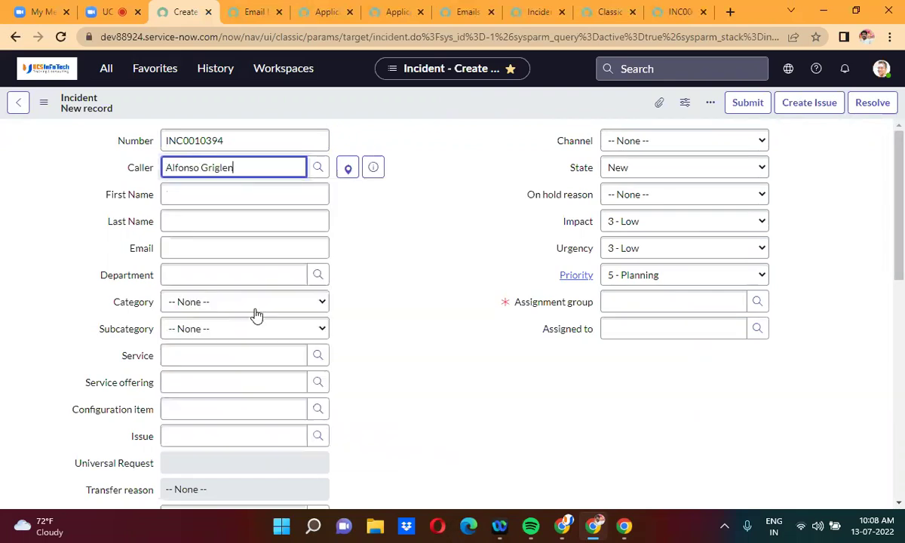
Assign it to Application Development, enter short description 'bjhj', and save it.
{"action": "left_click", "coordinate": [643, 299]}
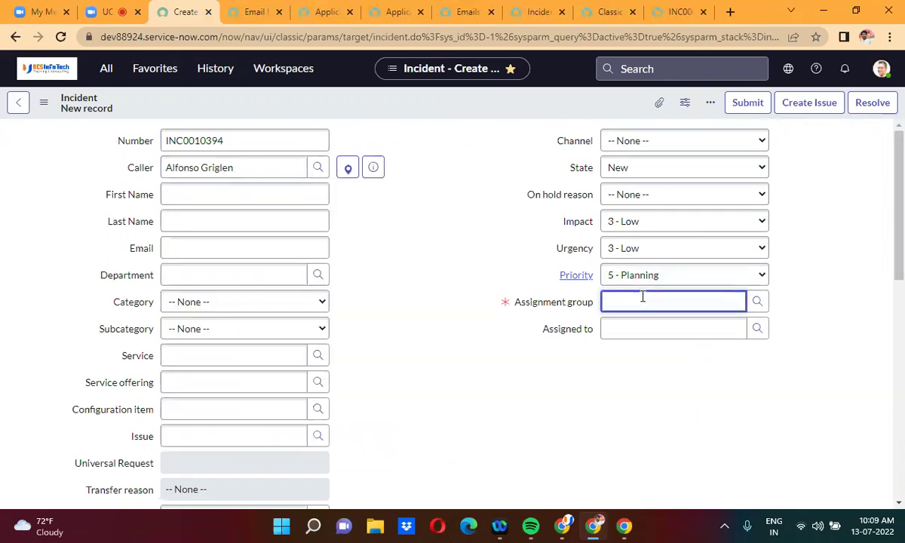
{"action": "type", "text": "**"}
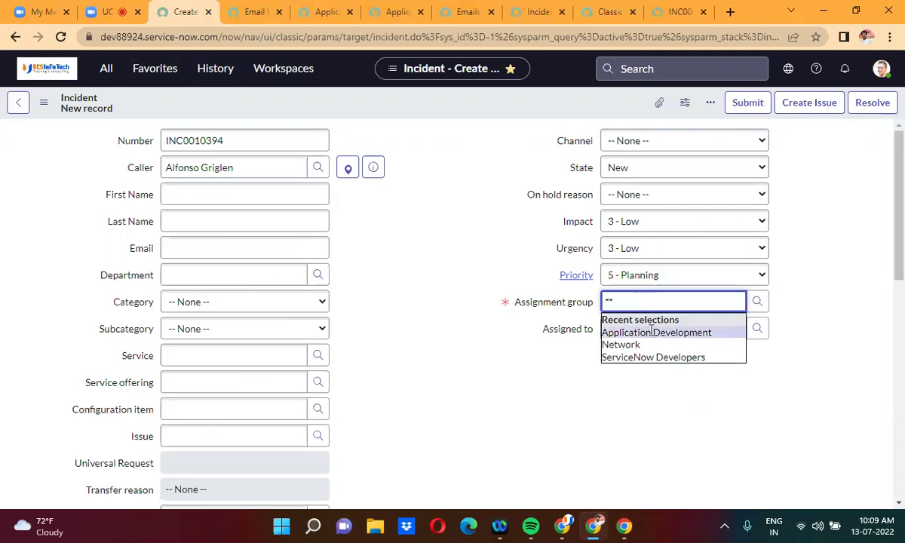
{"action": "left_click", "coordinate": [652, 331]}
{"action": "left_click", "coordinate": [359, 454]}
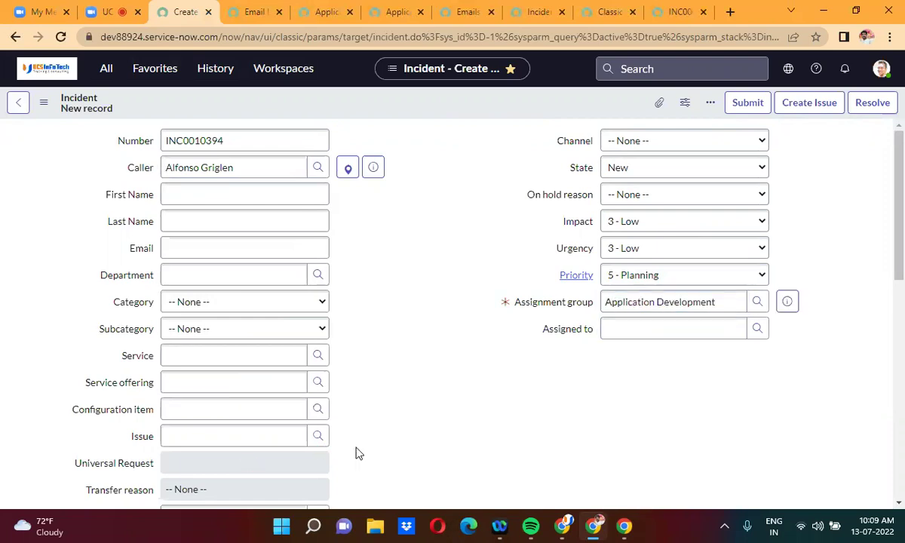
{"action": "scroll", "coordinate": [358, 453], "scroll_direction": "down", "scroll_amount": 4}
{"action": "left_click", "coordinate": [219, 290]}
{"action": "type", "text": "bjhj"}
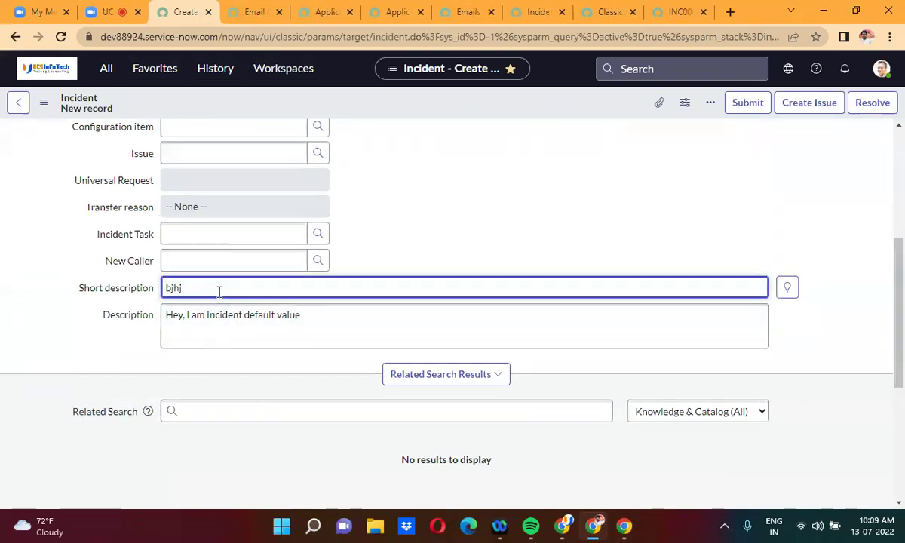
{"action": "right_click", "coordinate": [356, 104]}
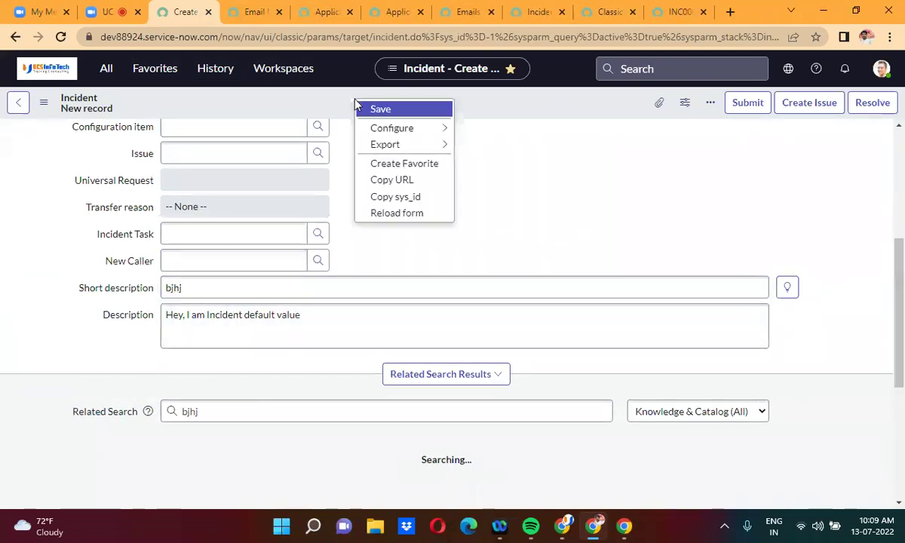
{"action": "left_click", "coordinate": [368, 111]}
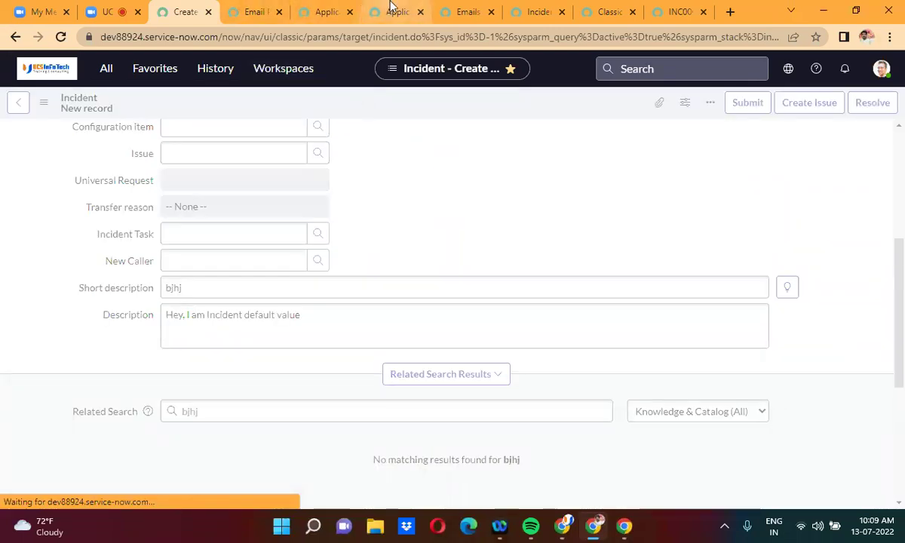
{"action": "left_click", "coordinate": [464, 9]}
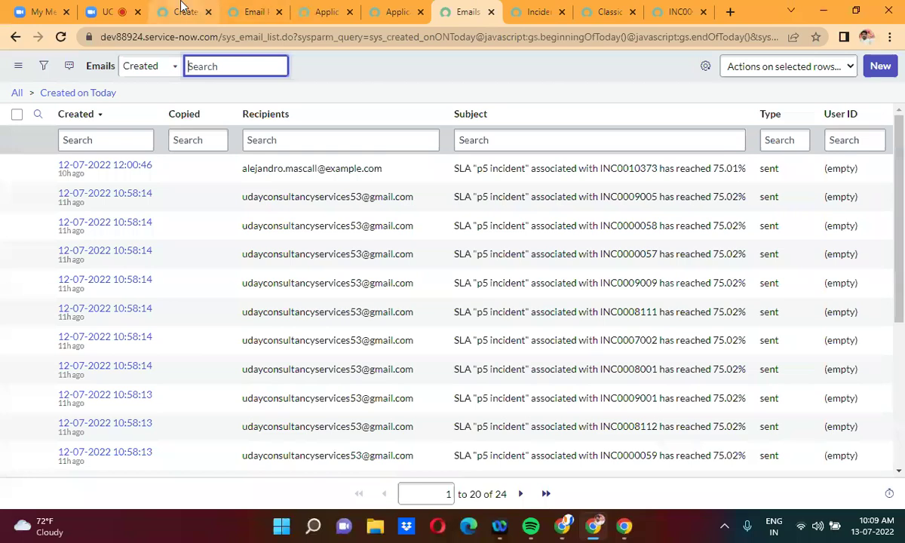
Refresh today's 24 emails, sort them by Created oldest first, and open a blank browser tab.
{"action": "left_click", "coordinate": [181, 9]}
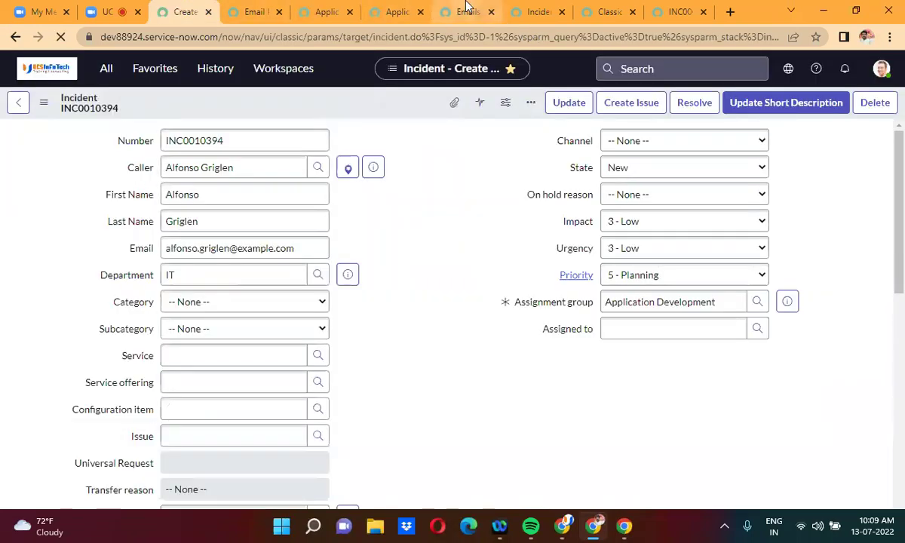
{"action": "left_click", "coordinate": [467, 9]}
{"action": "left_click", "coordinate": [102, 96]}
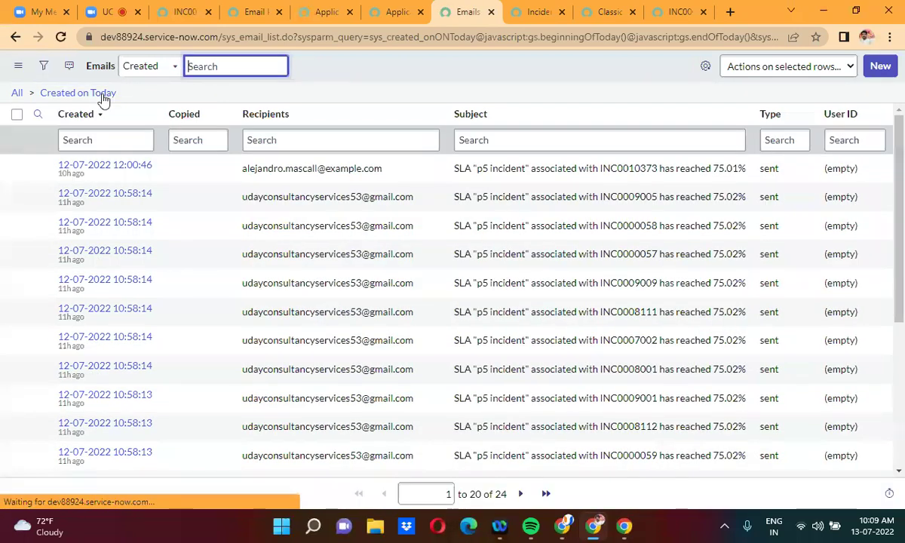
{"action": "left_click", "coordinate": [102, 96]}
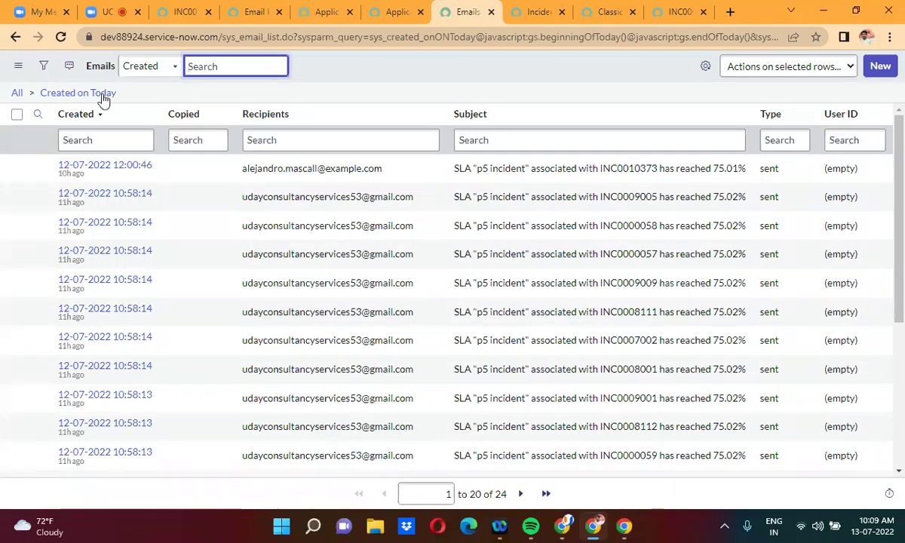
{"action": "left_click", "coordinate": [103, 95]}
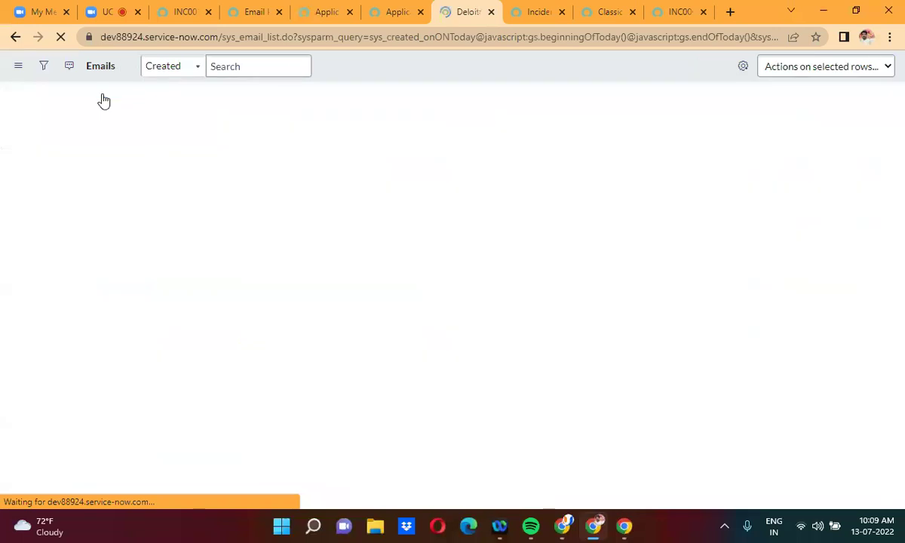
{"action": "left_click", "coordinate": [103, 96]}
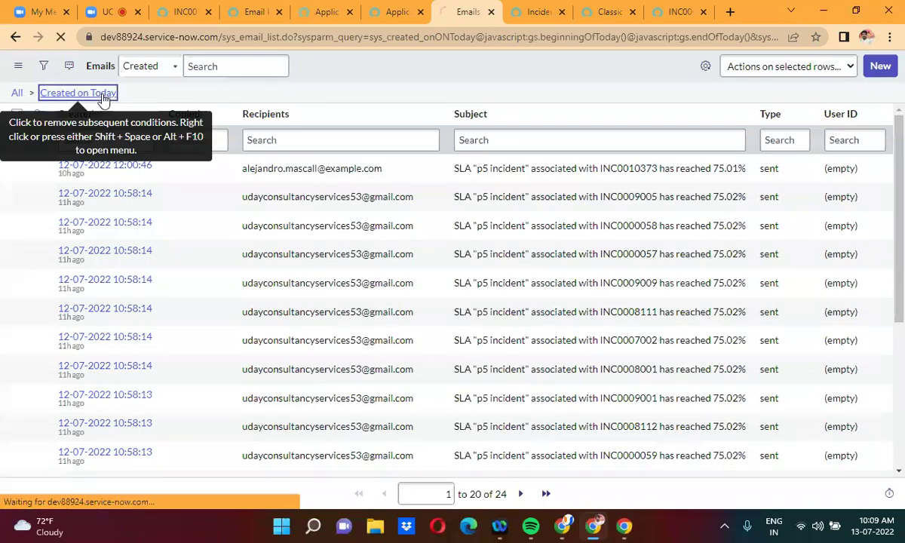
{"action": "left_click", "coordinate": [82, 116]}
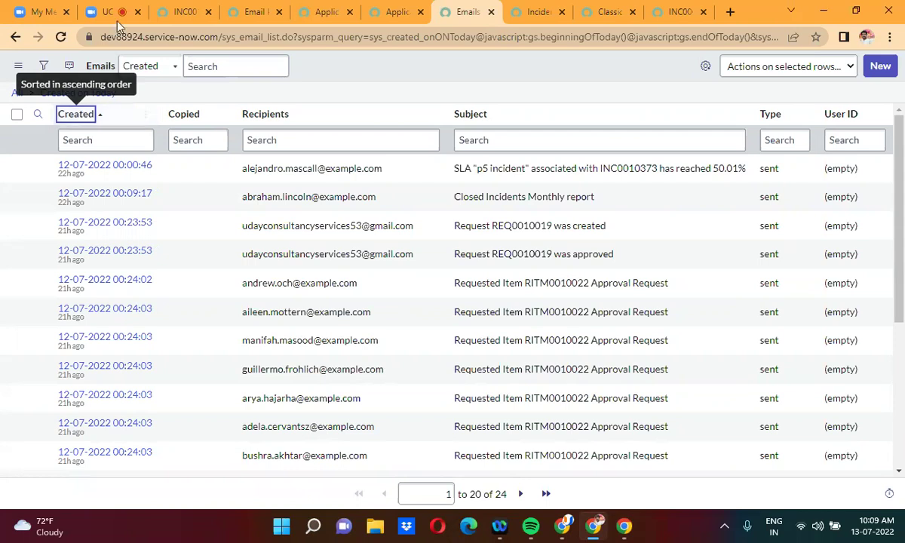
{"action": "left_click", "coordinate": [728, 12]}
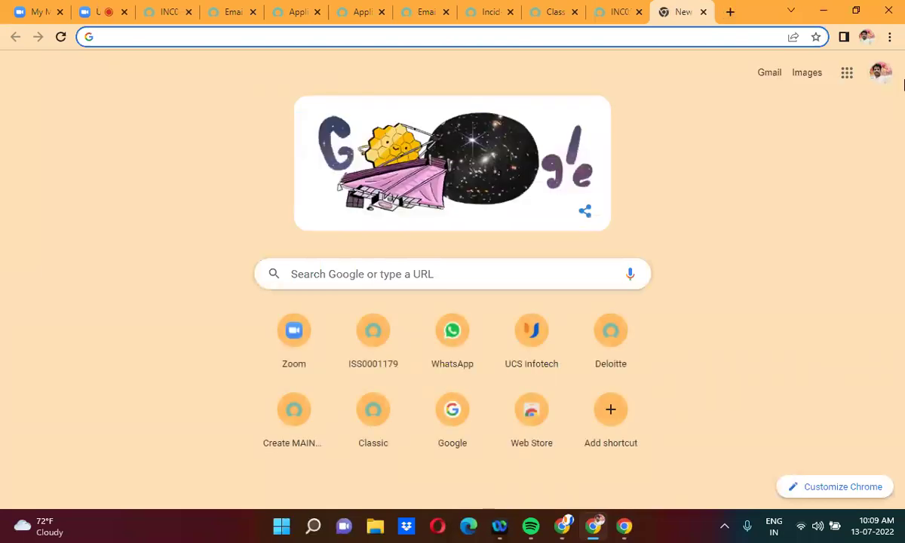
Open a different Google account's Gmail inbox, then go back to the INC0009004 incident tab.
{"action": "left_click", "coordinate": [826, 64]}
{"action": "left_click", "coordinate": [880, 71]}
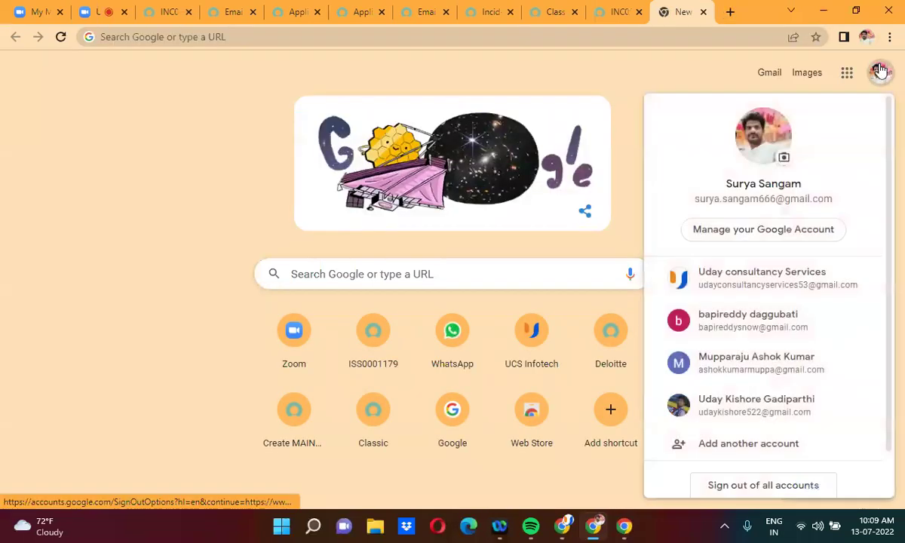
{"action": "left_click", "coordinate": [736, 402]}
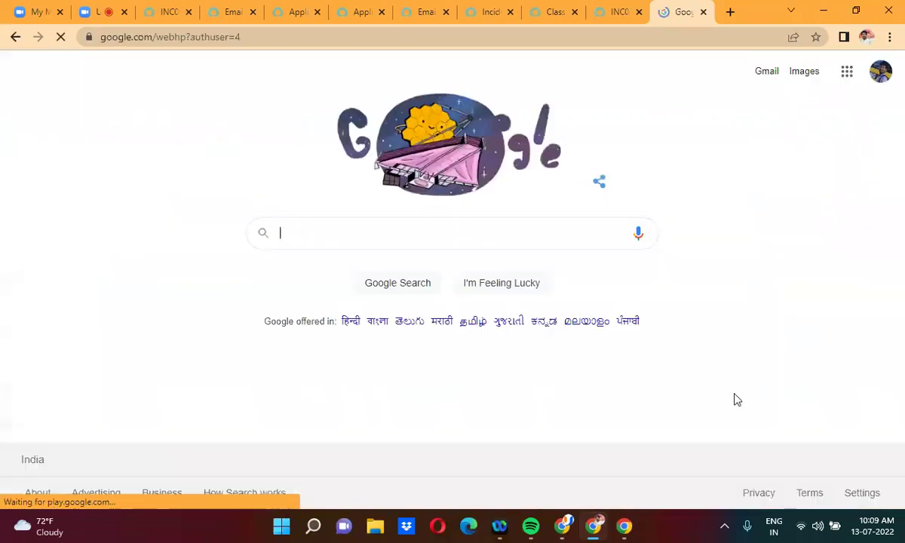
{"action": "left_click", "coordinate": [765, 75]}
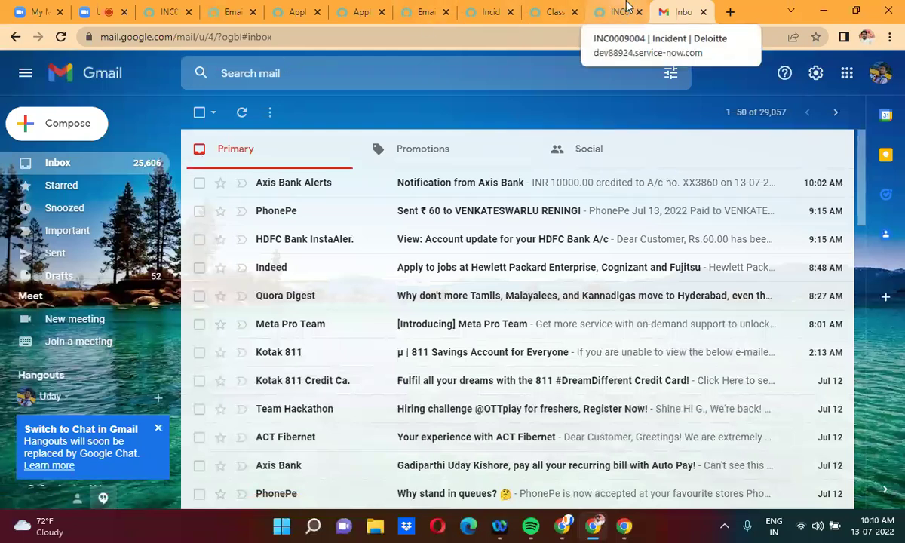
{"action": "left_click", "coordinate": [626, 7]}
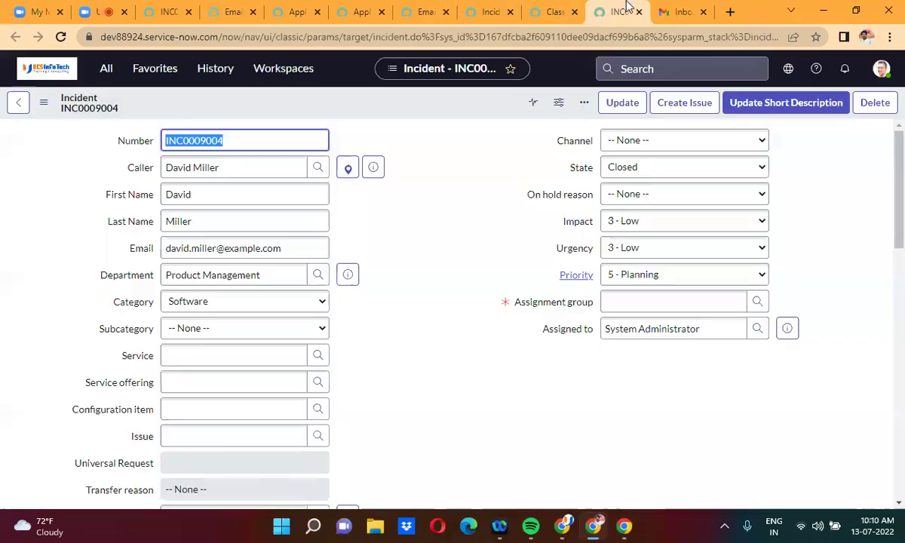
{"action": "left_click", "coordinate": [156, 12]}
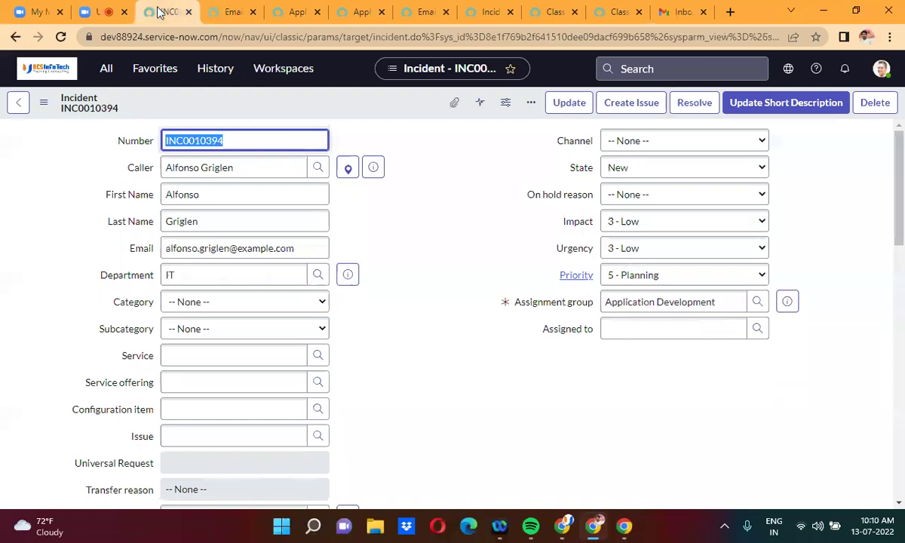
{"action": "left_click", "coordinate": [228, 8]}
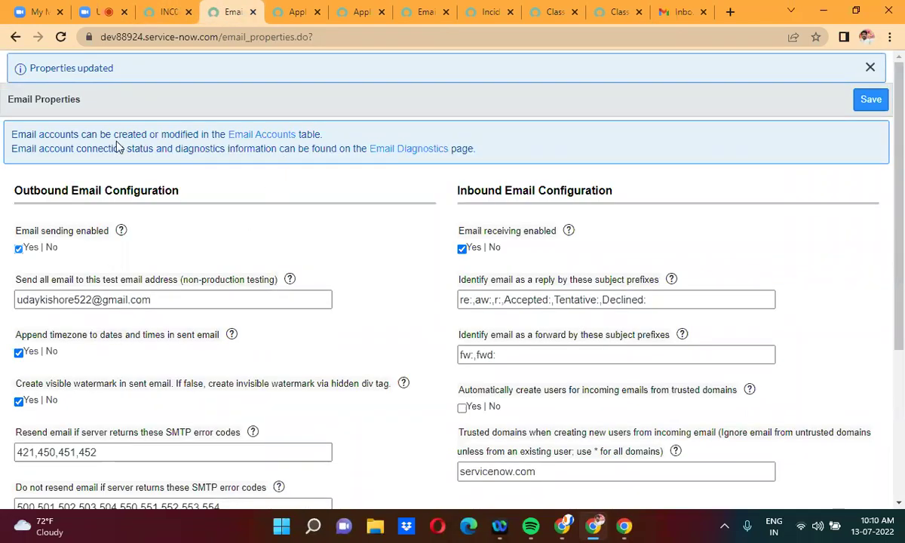
{"action": "left_click", "coordinate": [270, 141]}
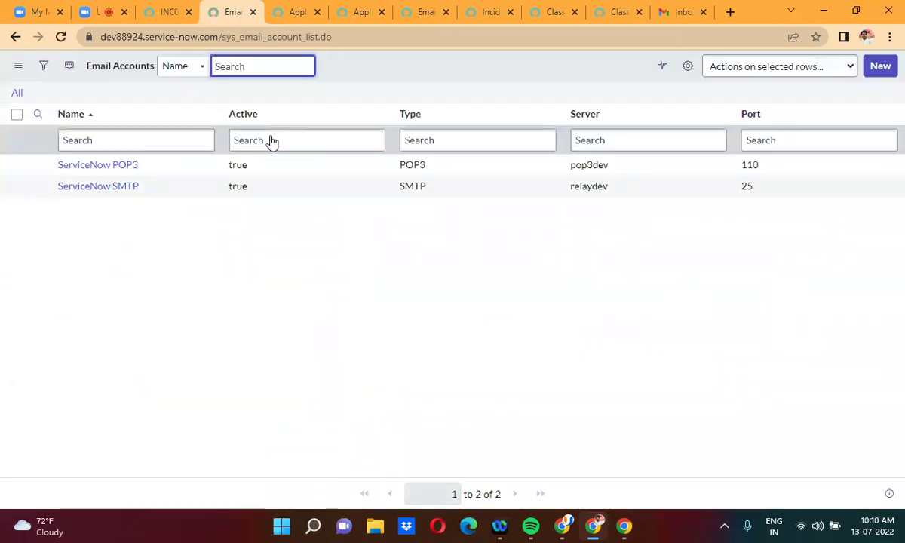
{"action": "left_click", "coordinate": [97, 193]}
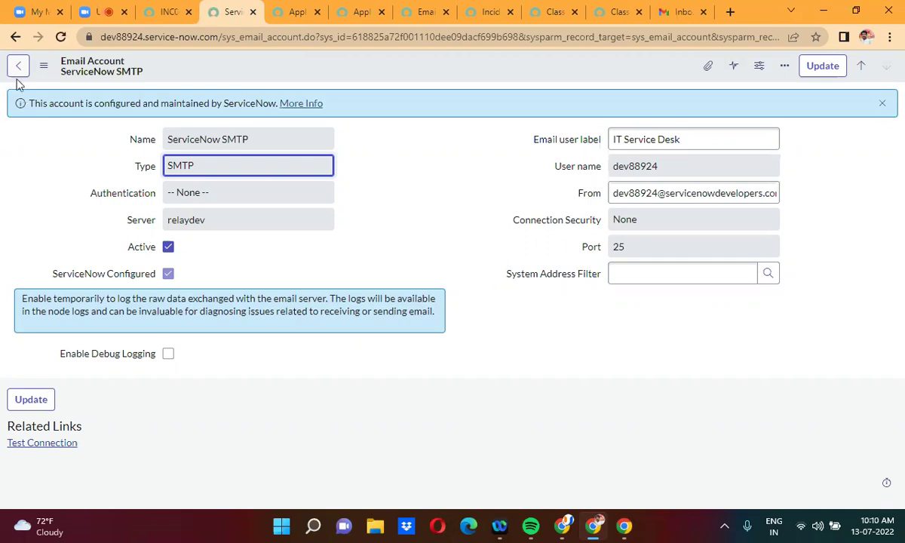
{"action": "left_click", "coordinate": [15, 37]}
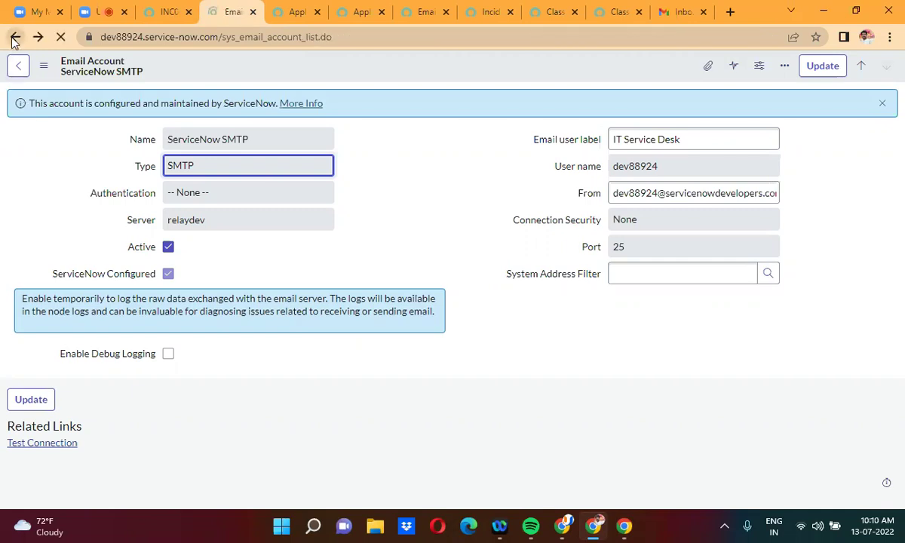
{"action": "left_click", "coordinate": [15, 38]}
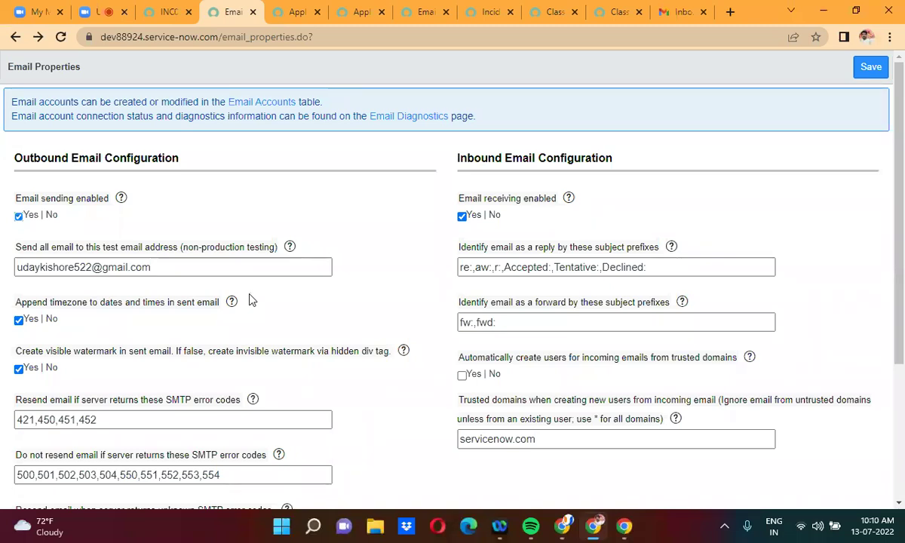
Re-sort today's emails by Created, newest first.
{"action": "scroll", "coordinate": [393, 432], "scroll_direction": "down", "scroll_amount": 5}
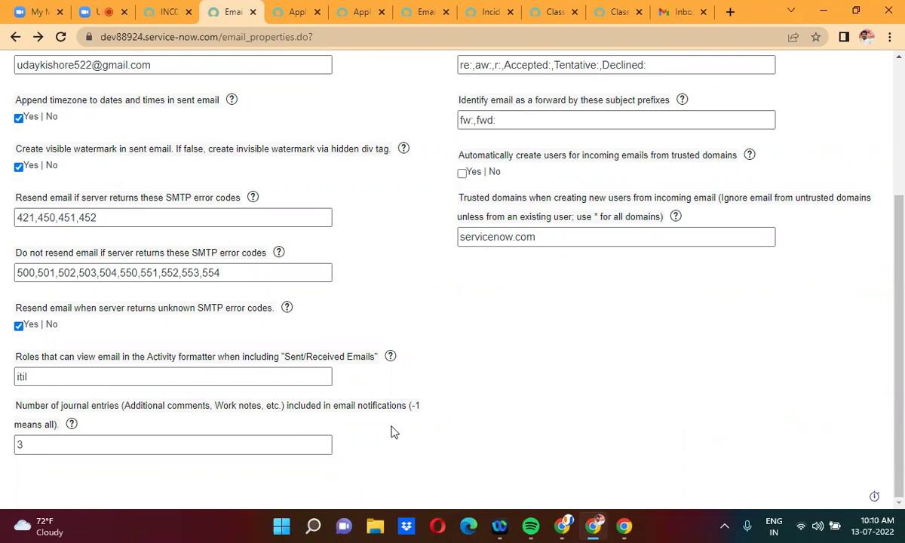
{"action": "scroll", "coordinate": [392, 431], "scroll_direction": "up", "scroll_amount": 3}
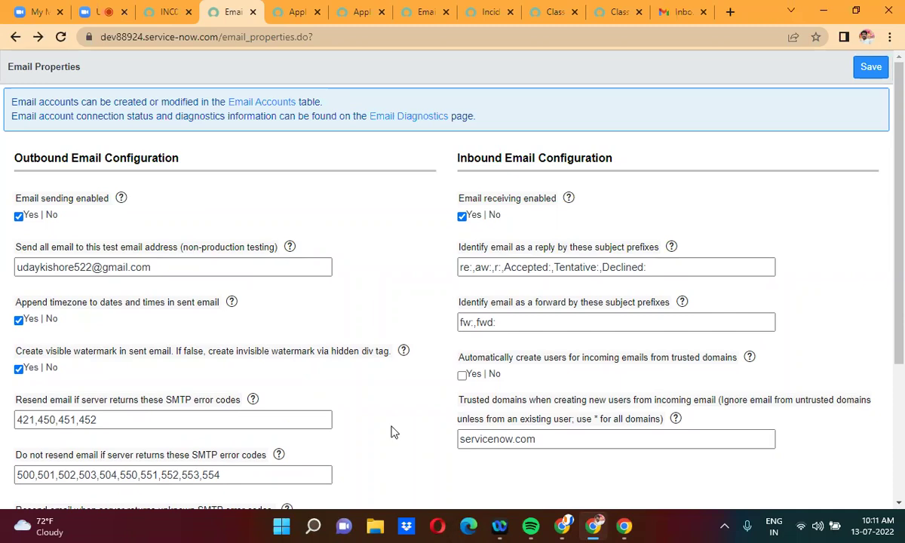
{"action": "left_click", "coordinate": [176, 16]}
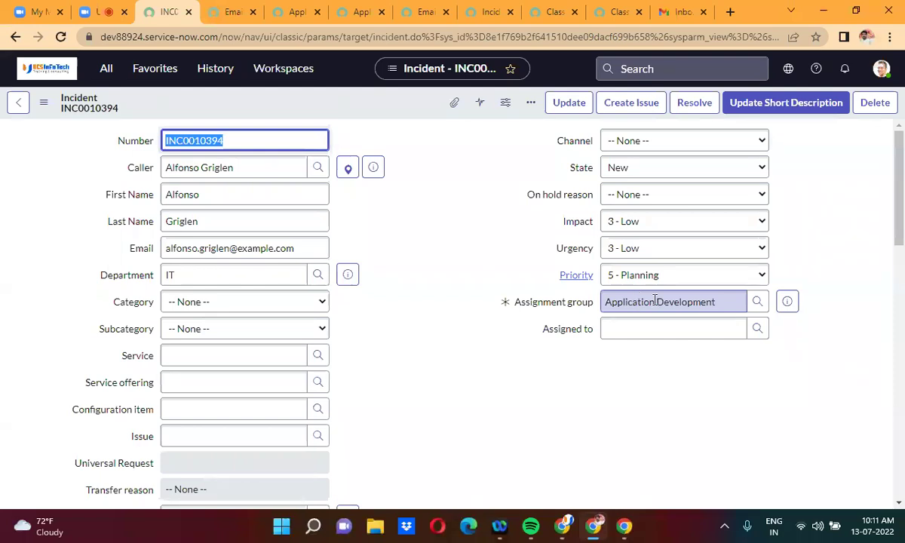
{"action": "left_click", "coordinate": [399, 7]}
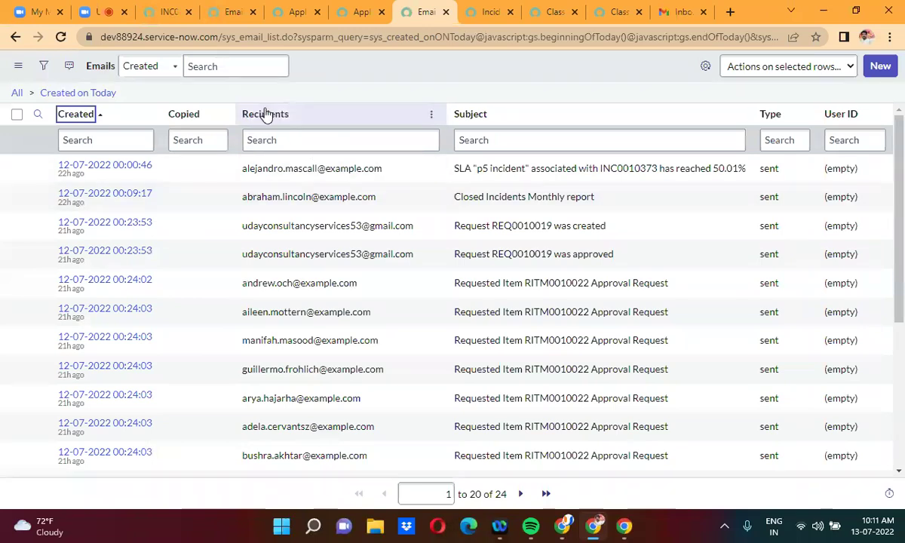
{"action": "left_click", "coordinate": [92, 117]}
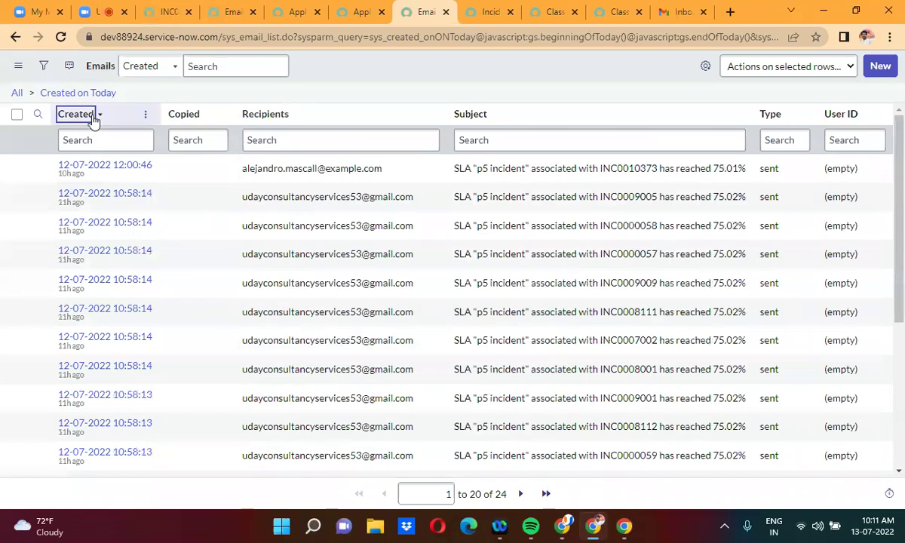
Close the Email Properties tab, the two extra application tabs and both INC0009004 tabs.
{"action": "left_click", "coordinate": [254, 13]}
{"action": "left_click", "coordinate": [253, 13]}
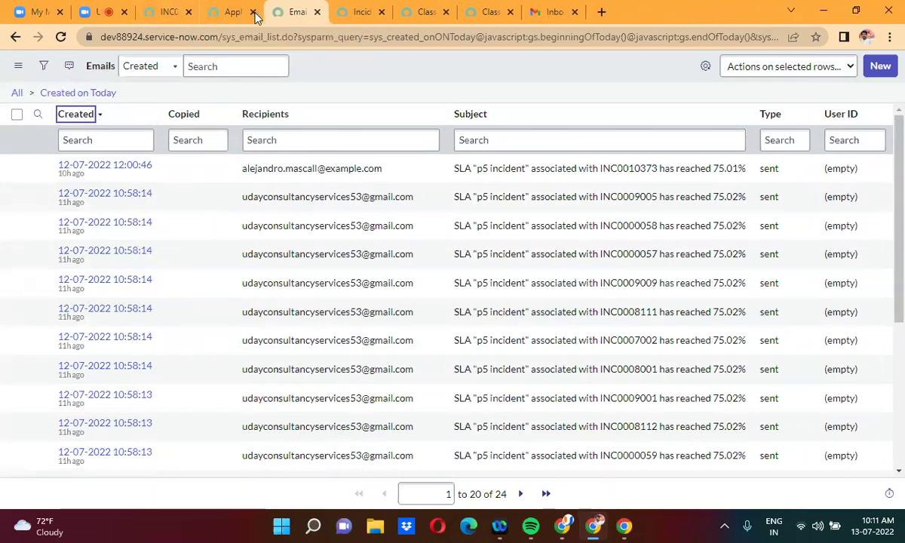
{"action": "left_click", "coordinate": [253, 13]}
{"action": "left_click", "coordinate": [169, 8]}
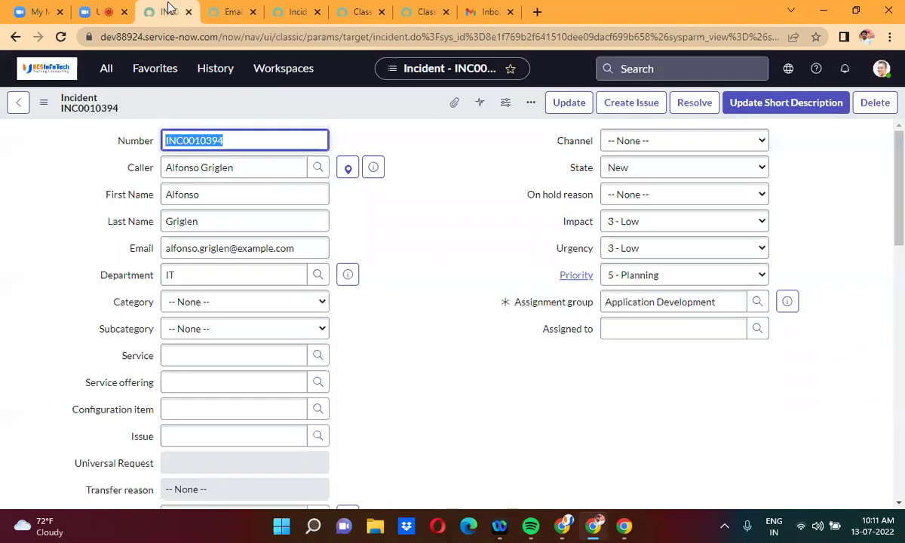
{"action": "left_click", "coordinate": [372, 11]}
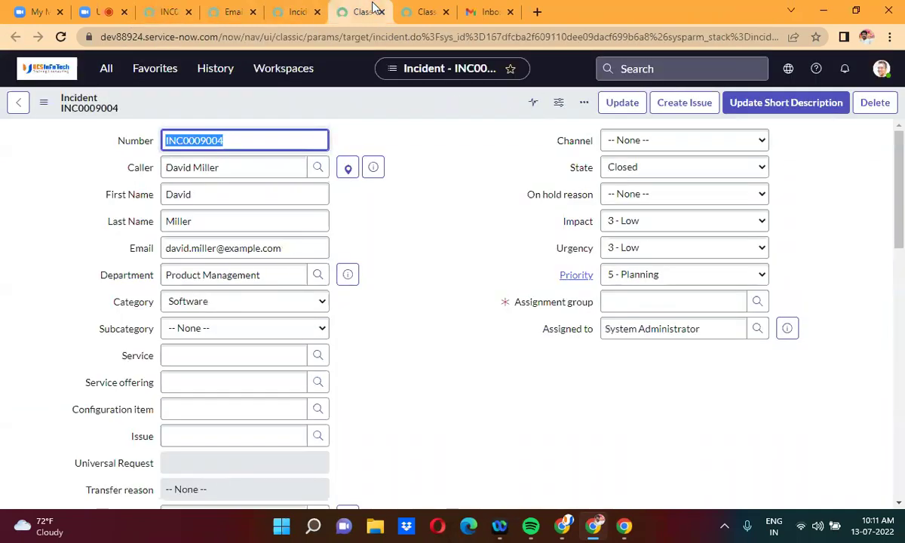
{"action": "left_click", "coordinate": [380, 12]}
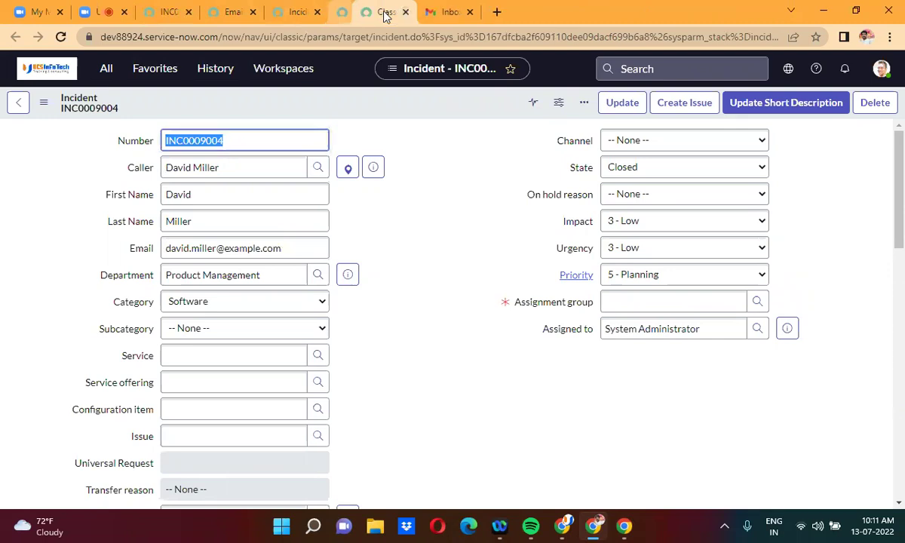
{"action": "left_click", "coordinate": [381, 12]}
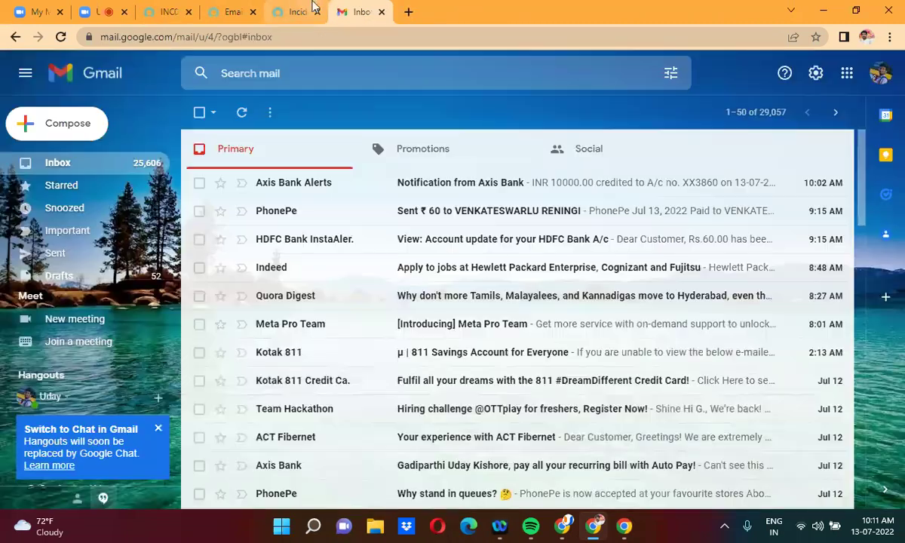
Review the Incident Created notification, then return to incident INC0010394.
{"action": "left_click", "coordinate": [290, 11]}
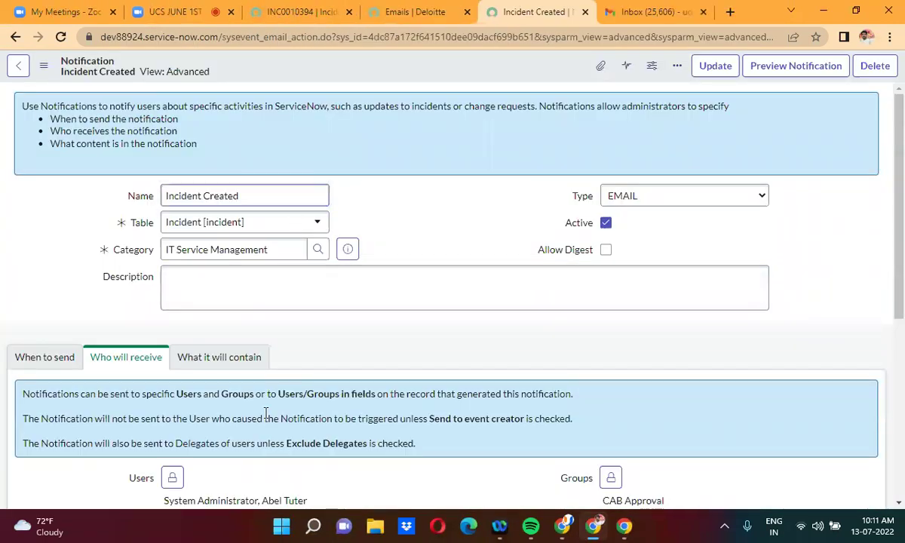
{"action": "scroll", "coordinate": [265, 407], "scroll_direction": "down", "scroll_amount": 1}
{"action": "scroll", "coordinate": [265, 413], "scroll_direction": "down", "scroll_amount": 3}
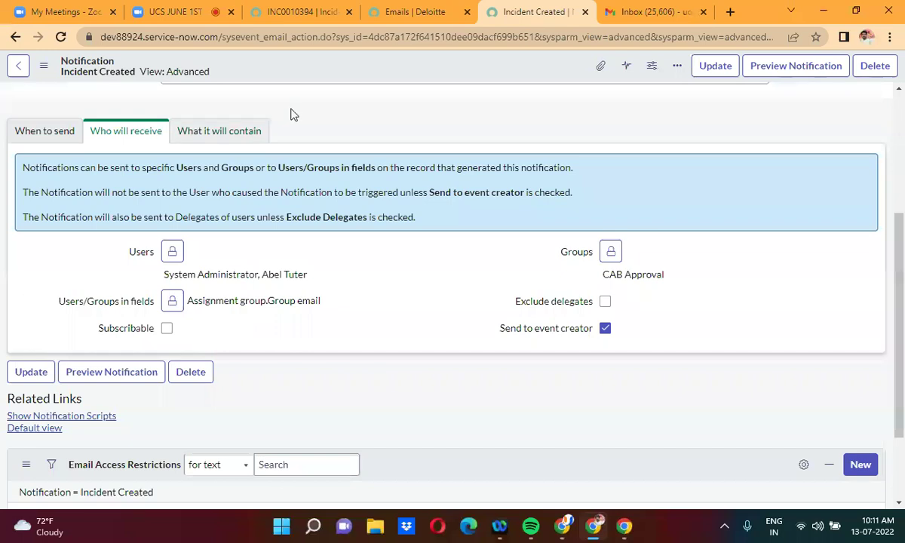
{"action": "scroll", "coordinate": [294, 114], "scroll_direction": "up", "scroll_amount": 3}
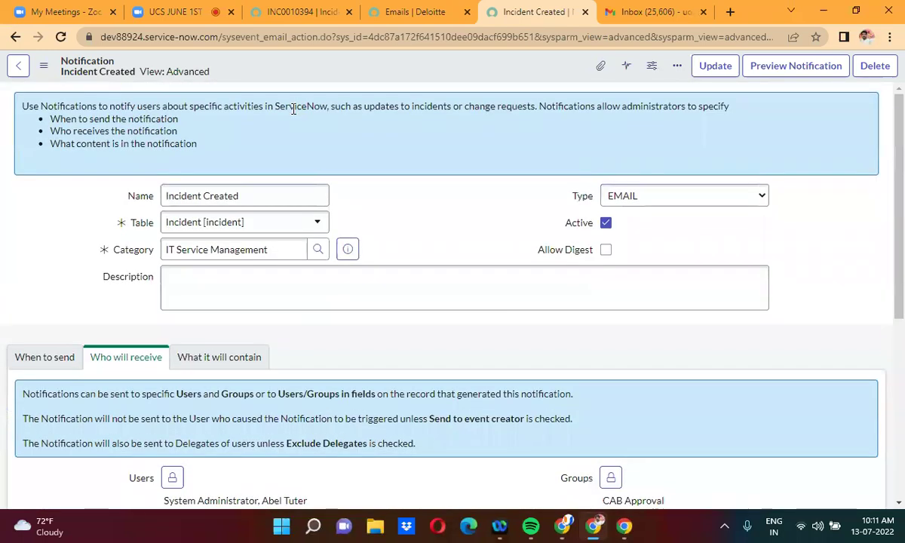
{"action": "left_click", "coordinate": [301, 11]}
{"action": "left_click", "coordinate": [107, 76]}
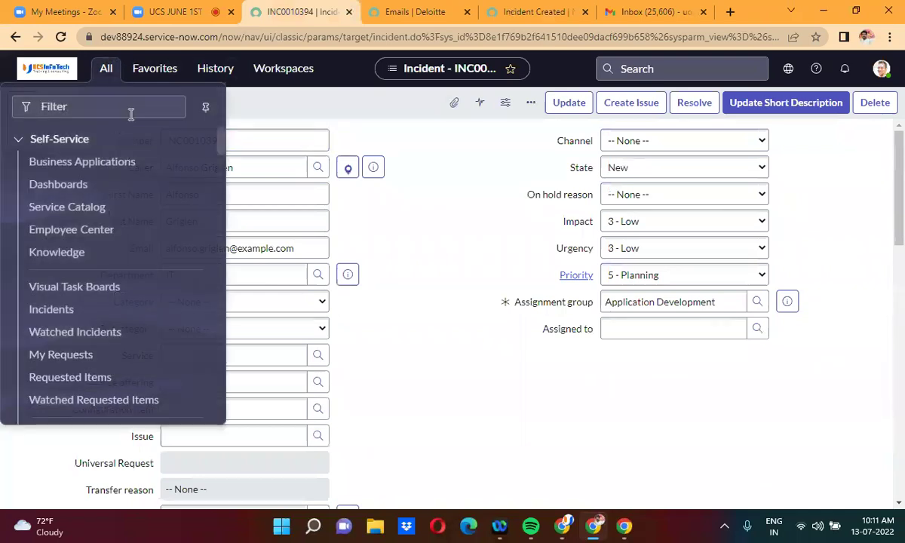
Search the navigator for 'system noti' and open email Notifications in a new tab.
{"action": "type", "text": "system not"}
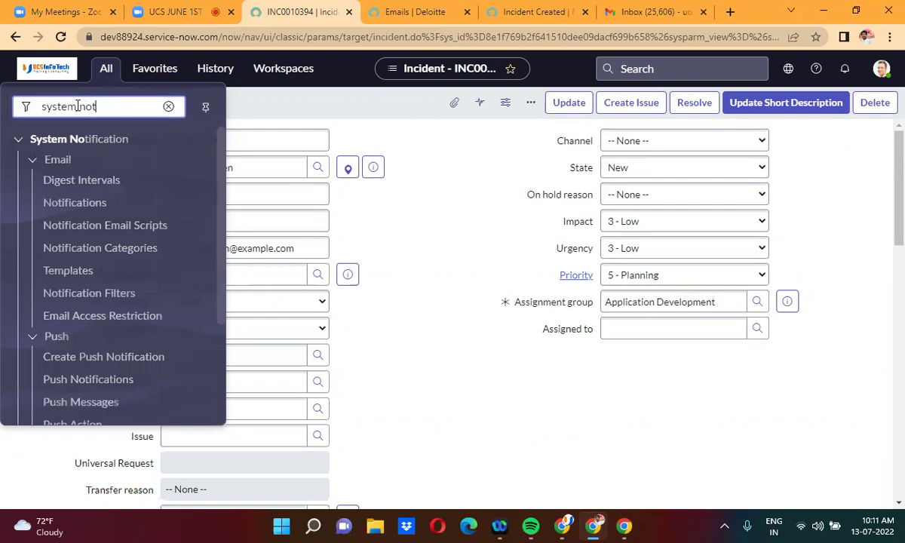
{"action": "type", "text": "i"}
{"action": "left_click", "coordinate": [77, 106]}
{"action": "middle_click", "coordinate": [76, 203]}
{"action": "left_click", "coordinate": [359, 7]}
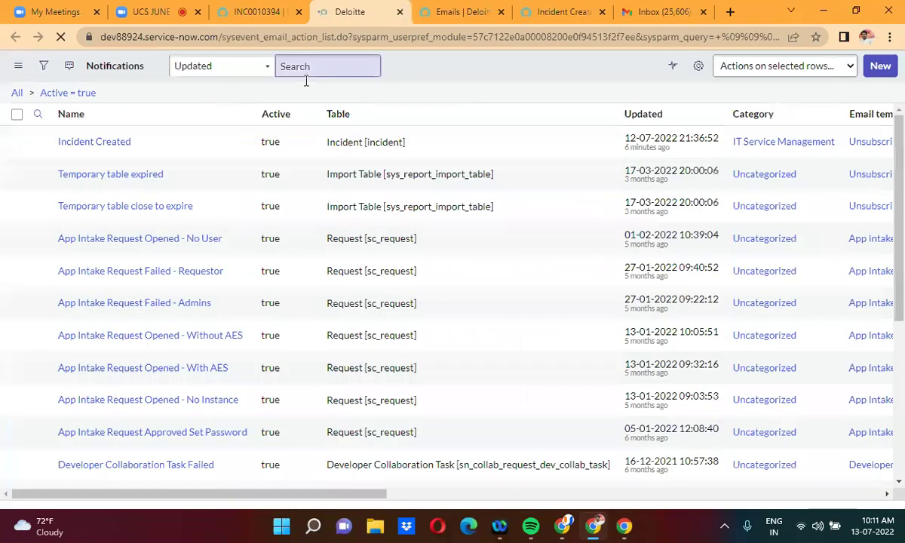
Show only notifications on the Incident table and open Incident Created in a new tab.
{"action": "right_click", "coordinate": [358, 166]}
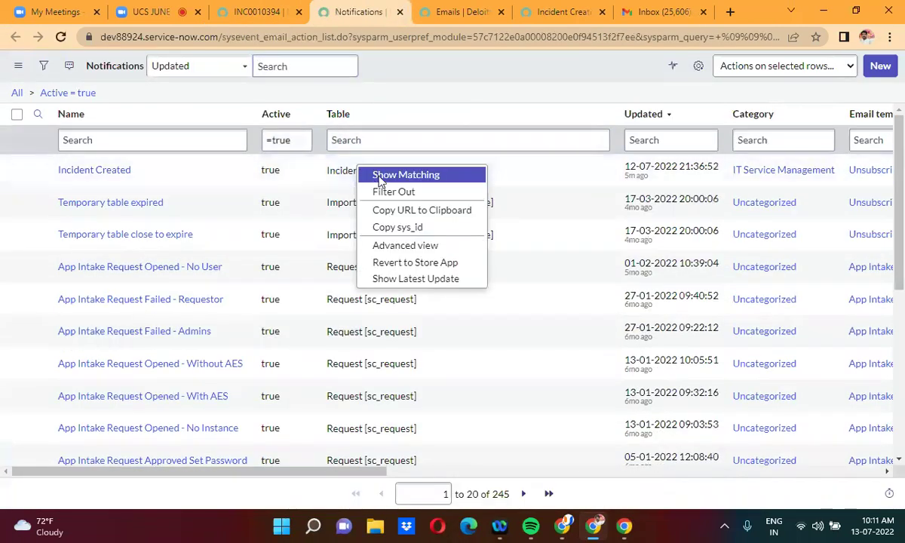
{"action": "left_click", "coordinate": [381, 175]}
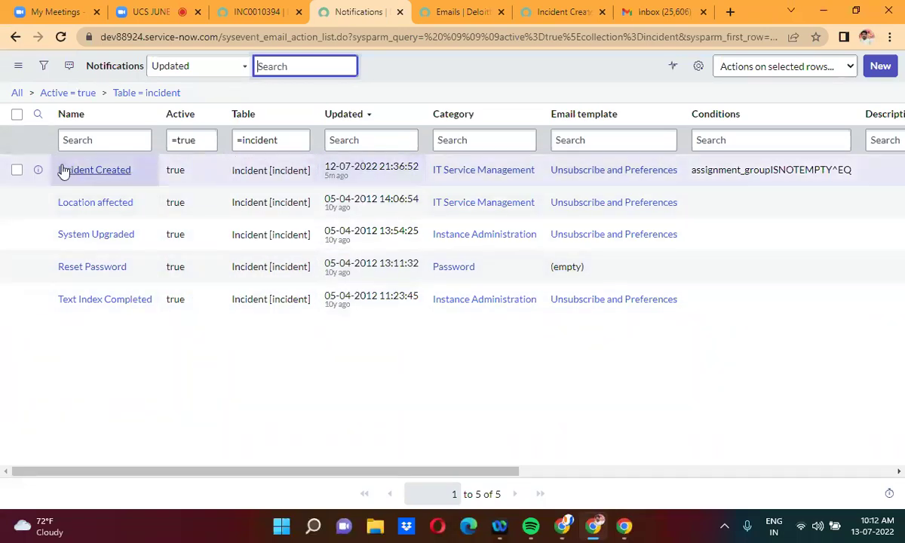
{"action": "middle_click", "coordinate": [83, 175]}
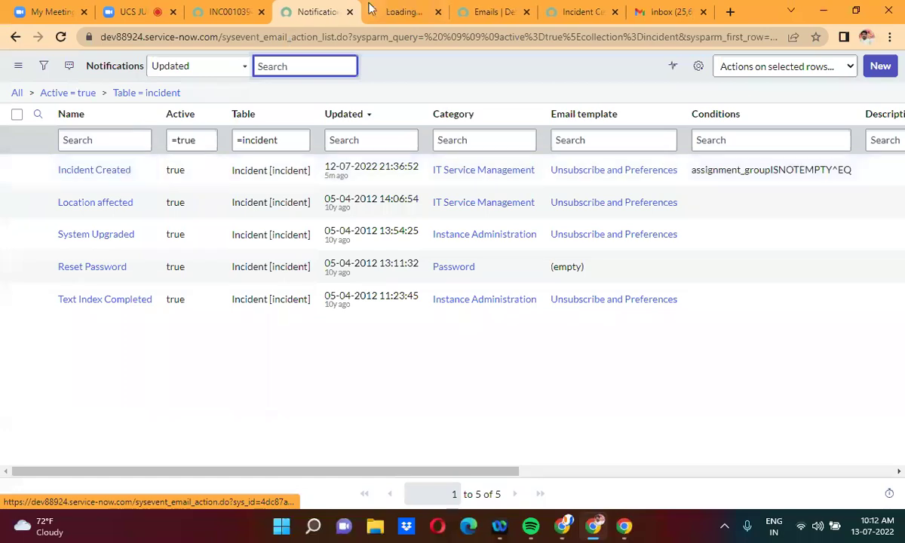
{"action": "left_click", "coordinate": [401, 8]}
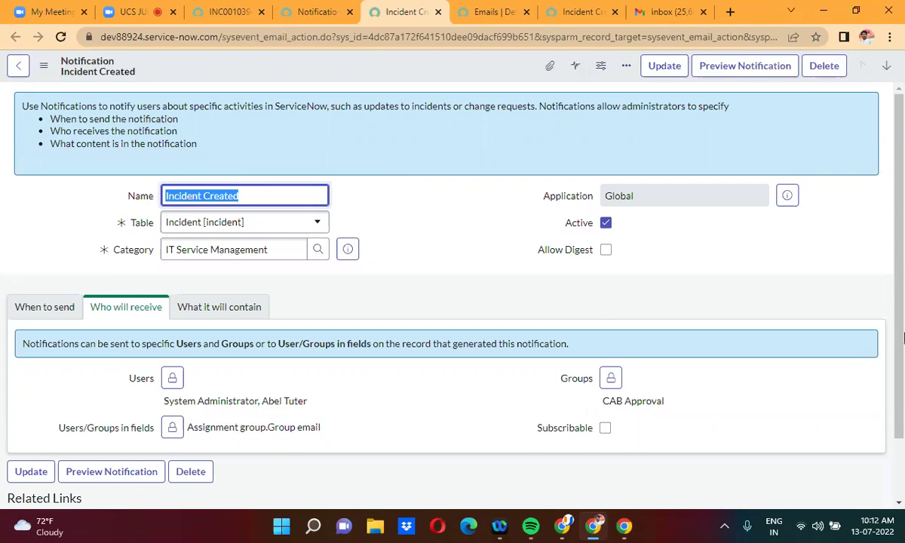
Switch the Incident Created notification to advanced view and show its What it will contain settings.
{"action": "scroll", "coordinate": [904, 453], "scroll_direction": "down", "scroll_amount": 2}
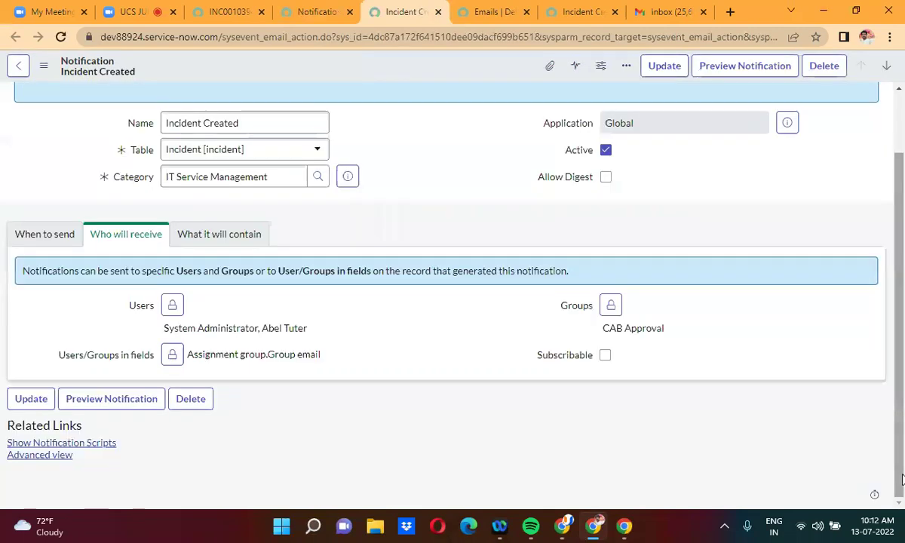
{"action": "left_click", "coordinate": [40, 455]}
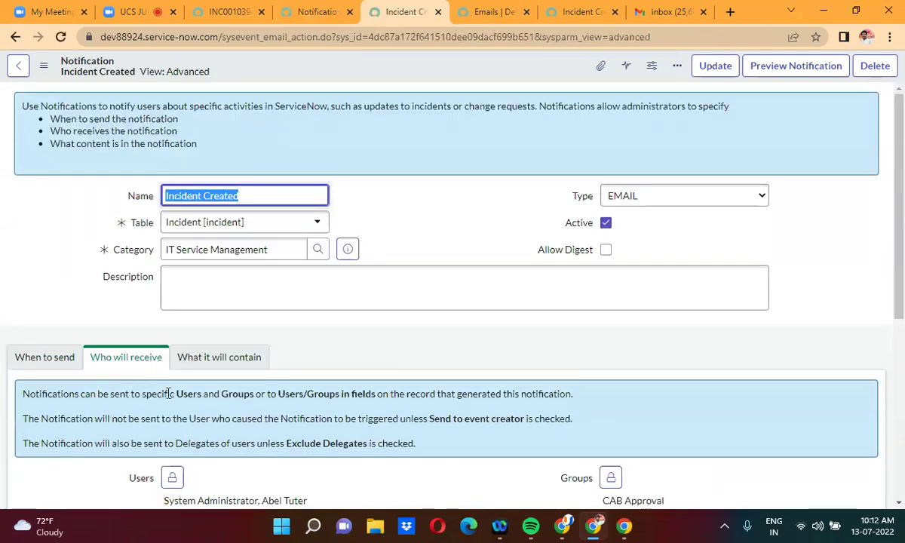
{"action": "scroll", "coordinate": [220, 406], "scroll_direction": "down", "scroll_amount": 1}
{"action": "scroll", "coordinate": [220, 407], "scroll_direction": "down", "scroll_amount": 4}
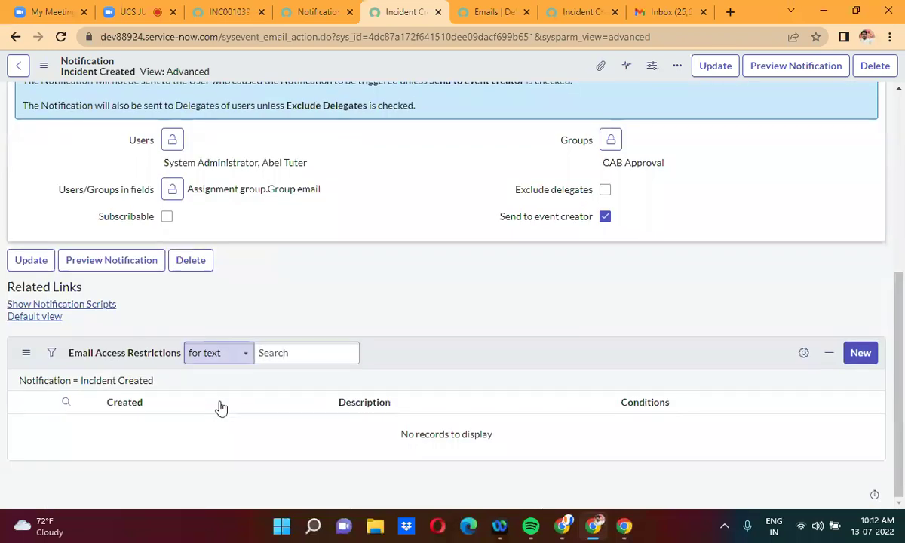
{"action": "scroll", "coordinate": [221, 407], "scroll_direction": "up", "scroll_amount": 3}
{"action": "scroll", "coordinate": [221, 408], "scroll_direction": "down", "scroll_amount": 1}
{"action": "scroll", "coordinate": [221, 407], "scroll_direction": "up", "scroll_amount": 2}
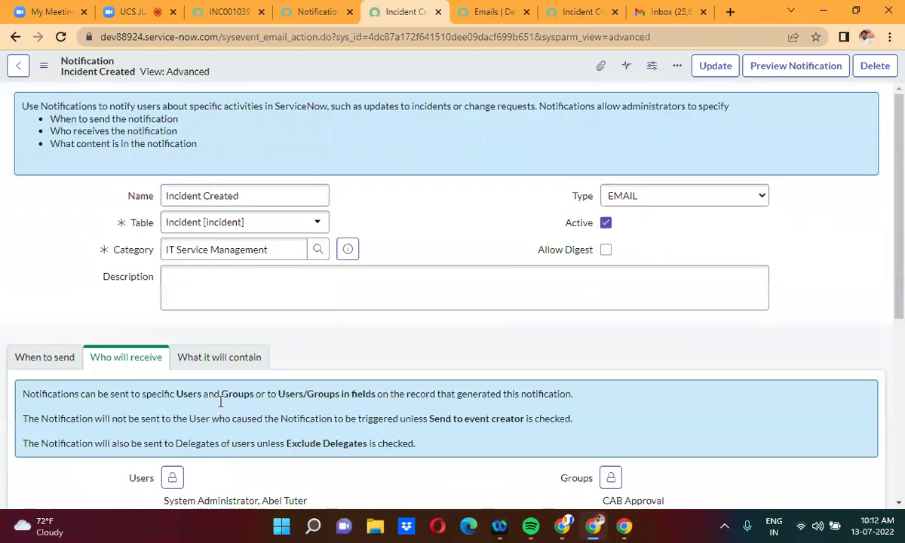
{"action": "scroll", "coordinate": [221, 403], "scroll_direction": "down", "scroll_amount": 1}
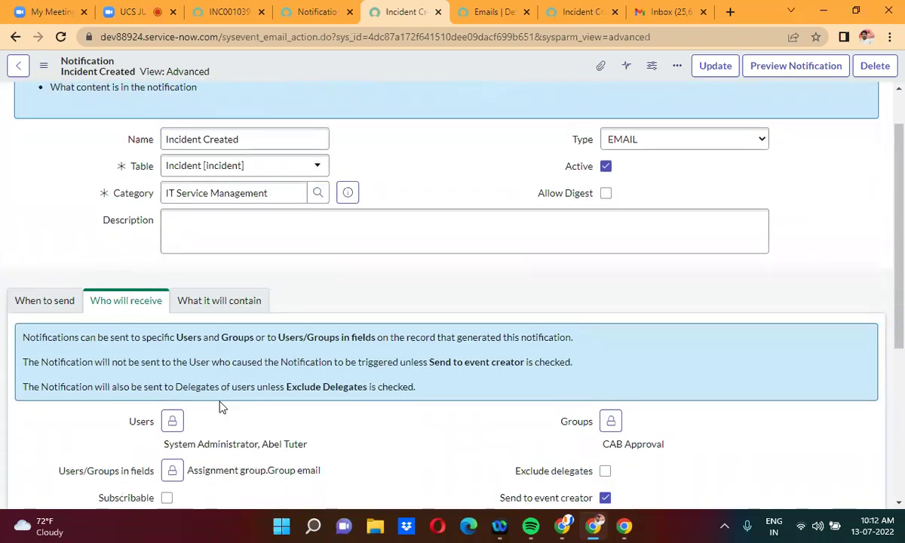
{"action": "left_click", "coordinate": [59, 306]}
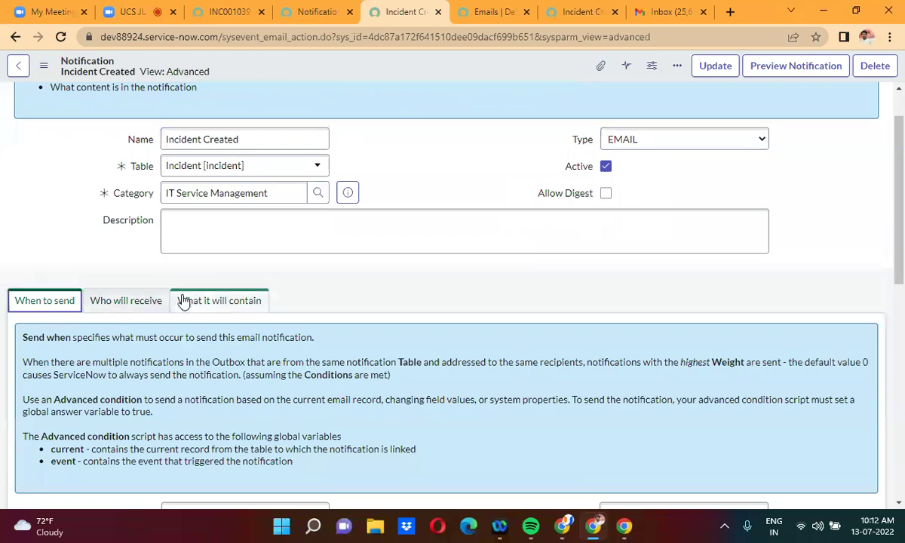
{"action": "left_click", "coordinate": [198, 300]}
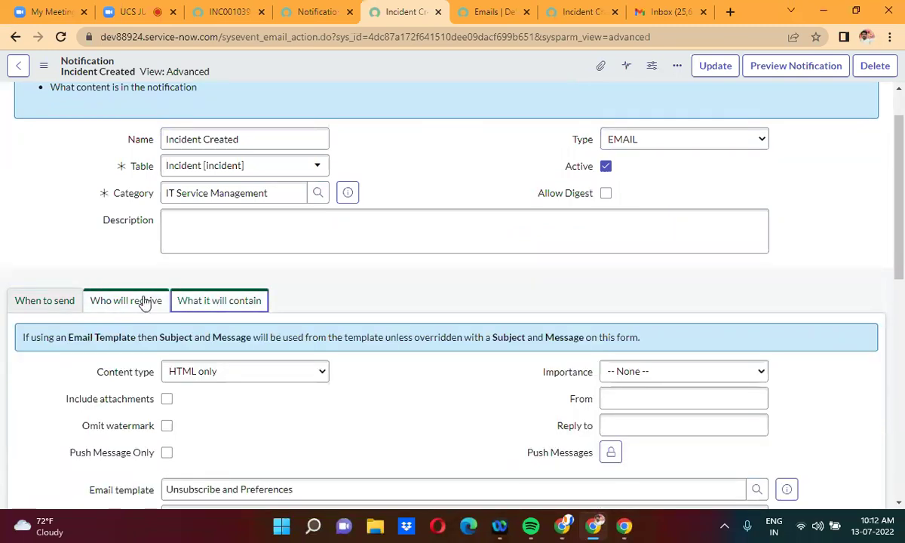
Clear the Email template field and save the notification.
{"action": "left_click", "coordinate": [299, 418]}
{"action": "scroll", "coordinate": [299, 416], "scroll_direction": "down", "scroll_amount": 3}
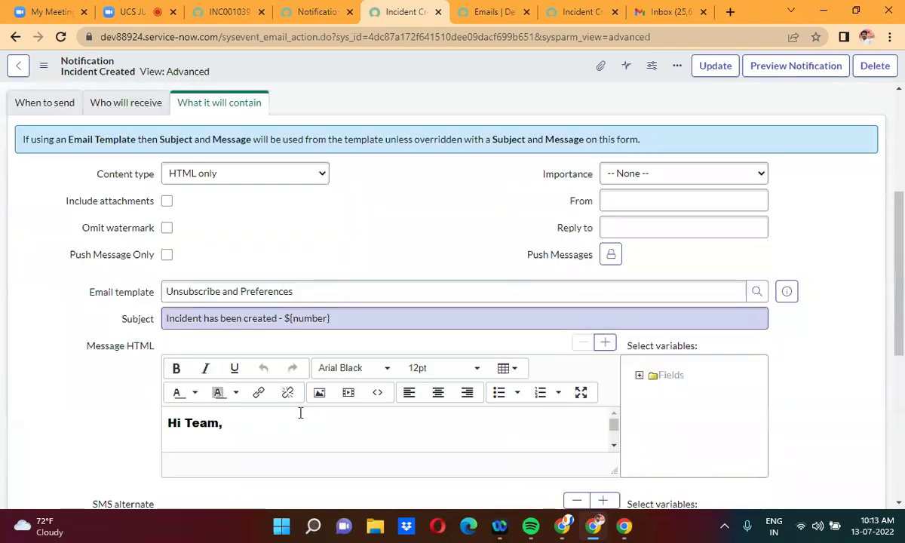
{"action": "scroll", "coordinate": [301, 413], "scroll_direction": "down", "scroll_amount": 1}
{"action": "scroll", "coordinate": [614, 417], "scroll_direction": "down", "scroll_amount": 5}
{"action": "scroll", "coordinate": [615, 417], "scroll_direction": "down", "scroll_amount": 5}
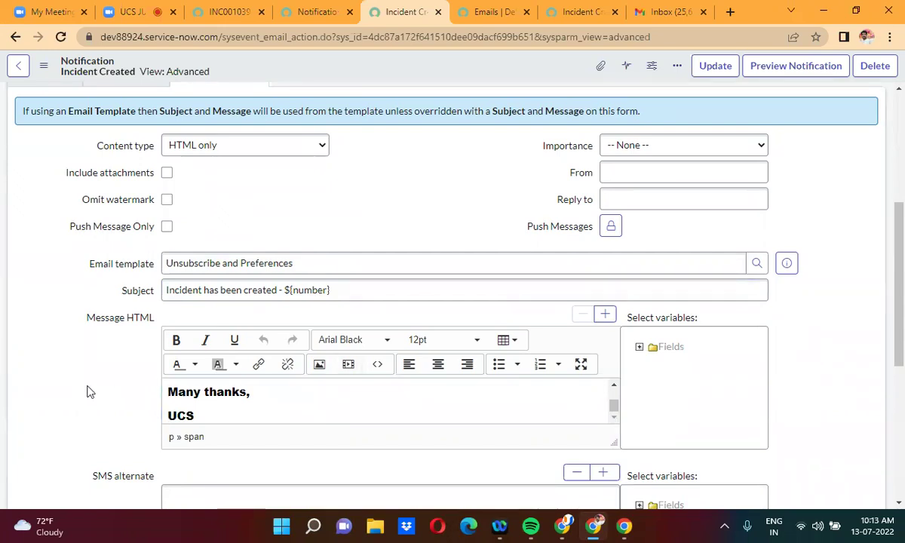
{"action": "scroll", "coordinate": [86, 391], "scroll_direction": "down", "scroll_amount": 5}
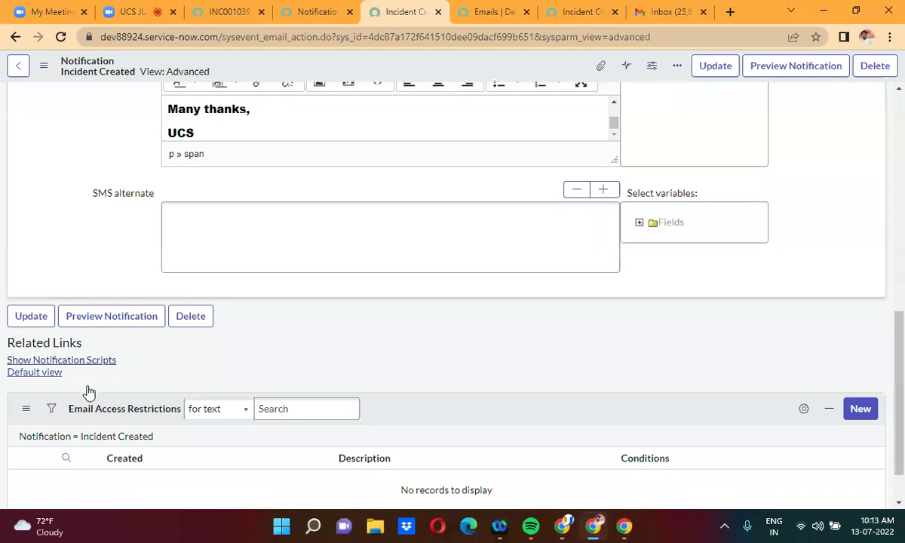
{"action": "scroll", "coordinate": [87, 392], "scroll_direction": "up", "scroll_amount": 5}
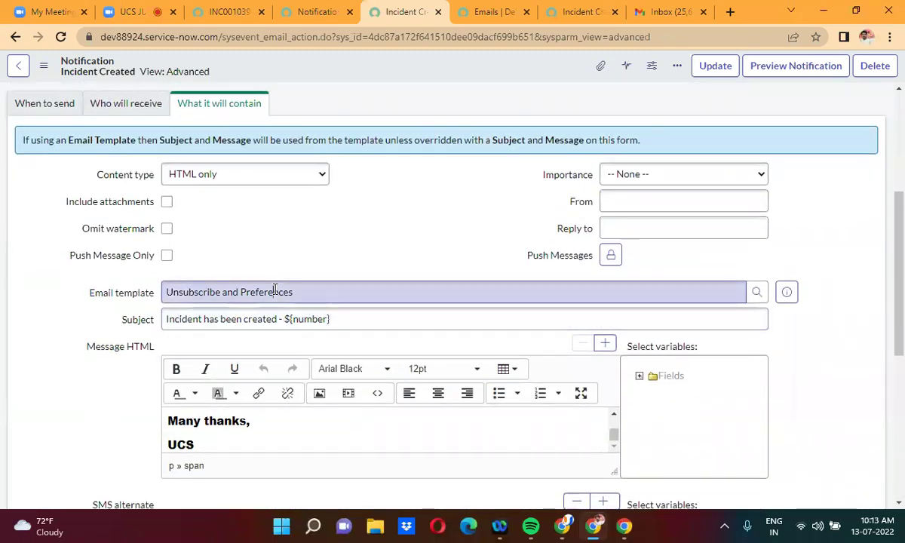
{"action": "triple_click", "coordinate": [275, 289]}
{"action": "key", "text": "BackSpace"}
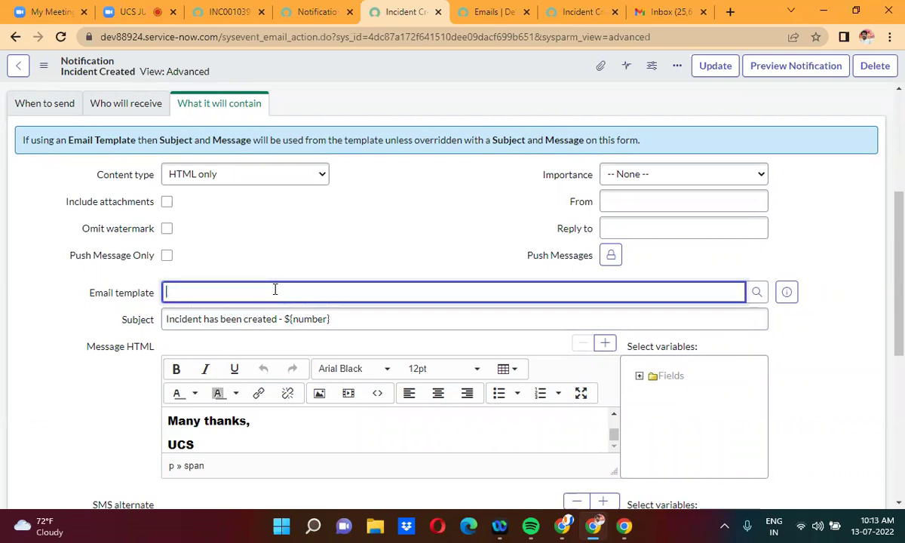
{"action": "right_click", "coordinate": [384, 64]}
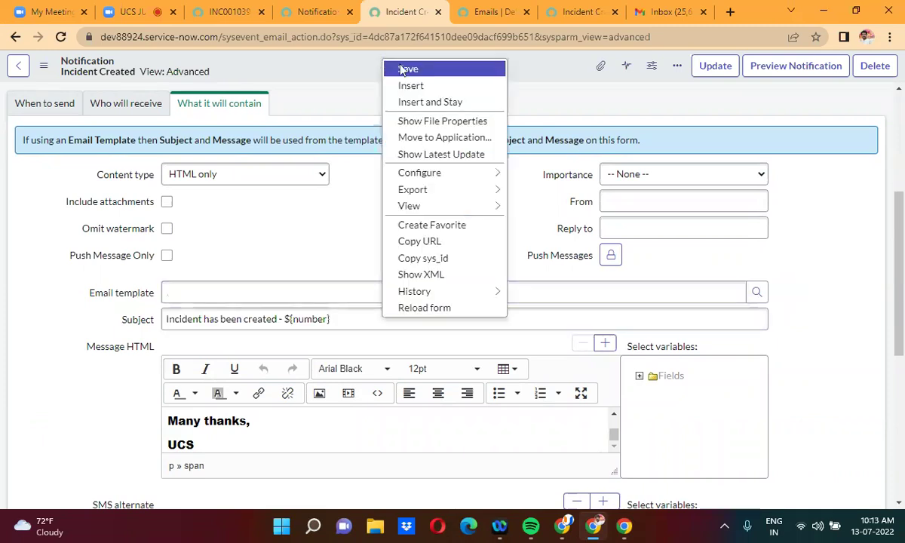
{"action": "left_click", "coordinate": [411, 69]}
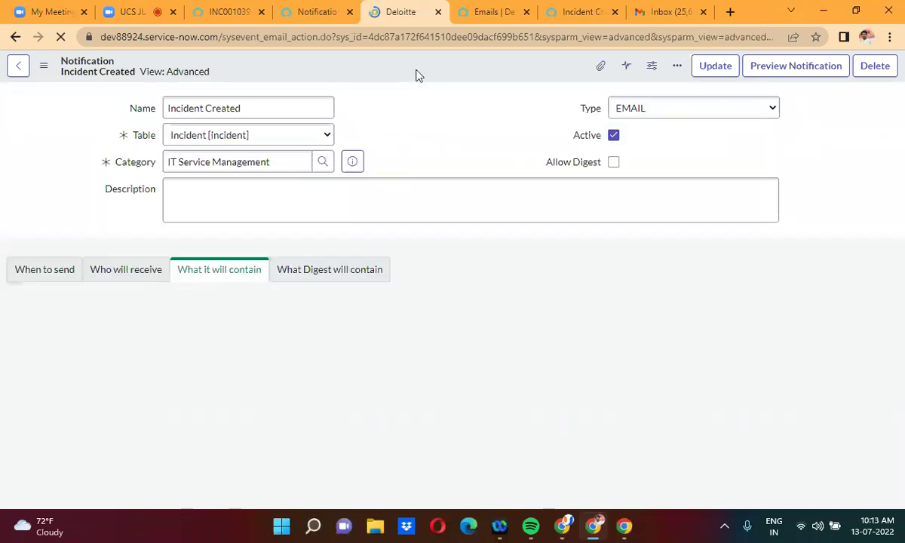
Start a new incident from Favorites > Incident - Create New.
{"action": "left_click", "coordinate": [238, 8]}
{"action": "left_click", "coordinate": [154, 68]}
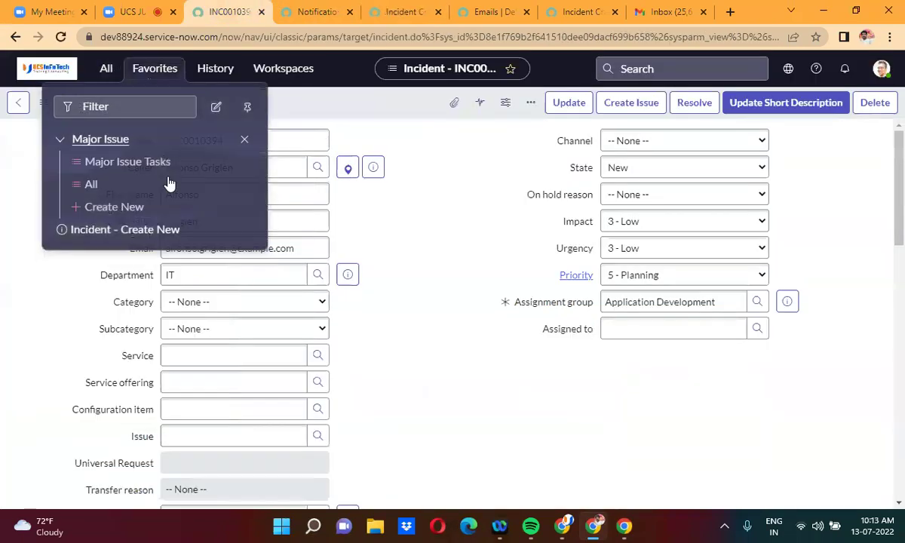
{"action": "left_click", "coordinate": [136, 231]}
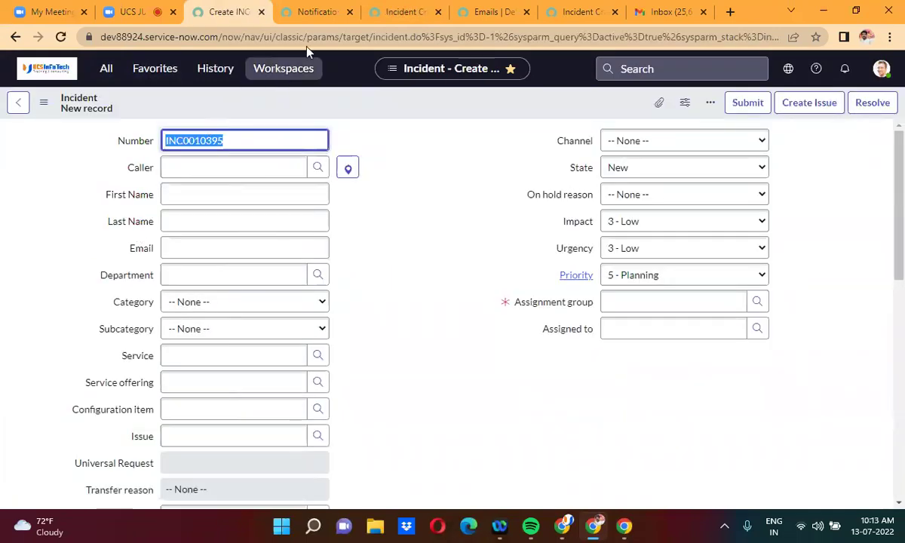
Make the notification also send on Updated with condition Assignment group changes, and save.
{"action": "left_click", "coordinate": [573, 11]}
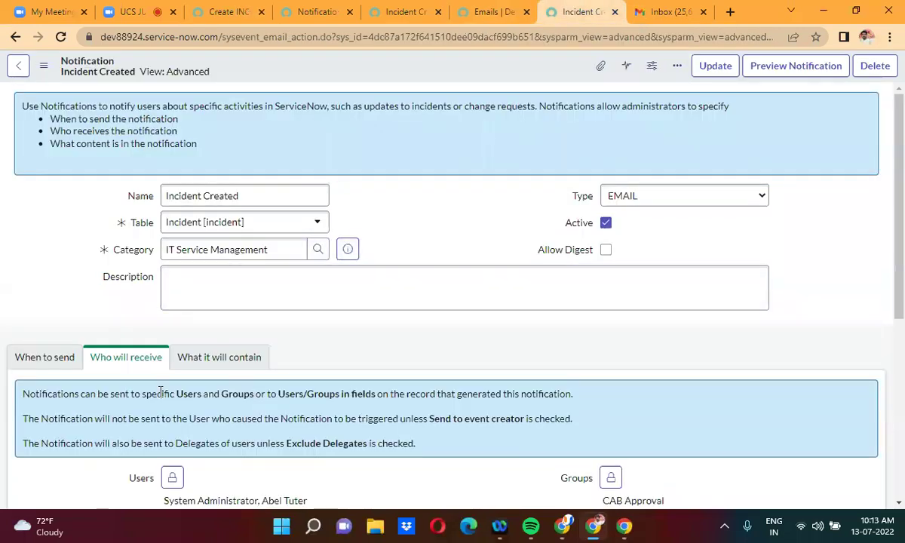
{"action": "left_click", "coordinate": [51, 361]}
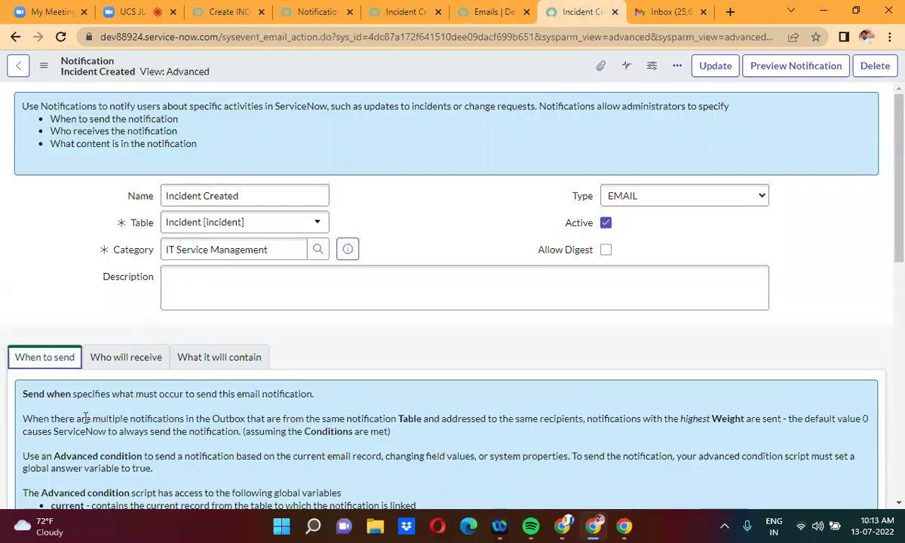
{"action": "scroll", "coordinate": [86, 419], "scroll_direction": "down", "scroll_amount": 4}
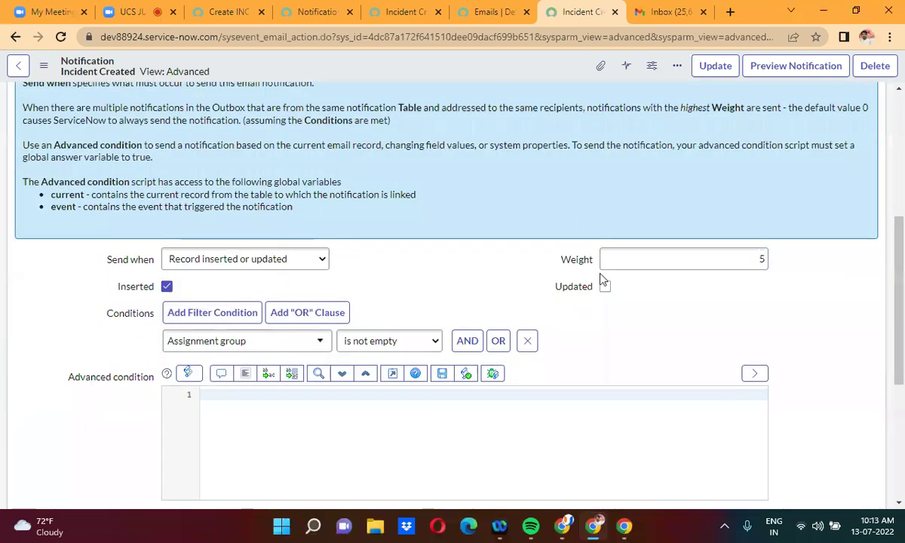
{"action": "left_click", "coordinate": [605, 286]}
{"action": "scroll", "coordinate": [120, 432], "scroll_direction": "down", "scroll_amount": 3}
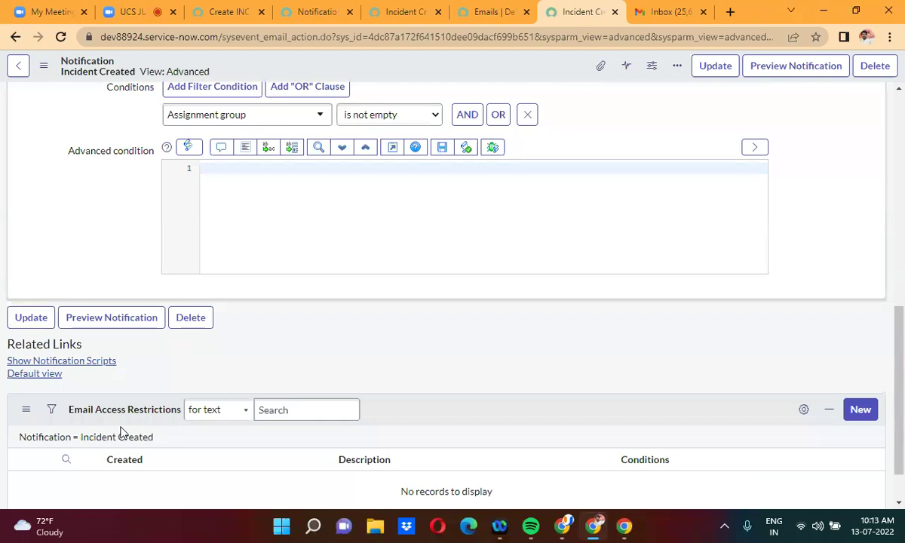
{"action": "scroll", "coordinate": [120, 432], "scroll_direction": "up", "scroll_amount": 1}
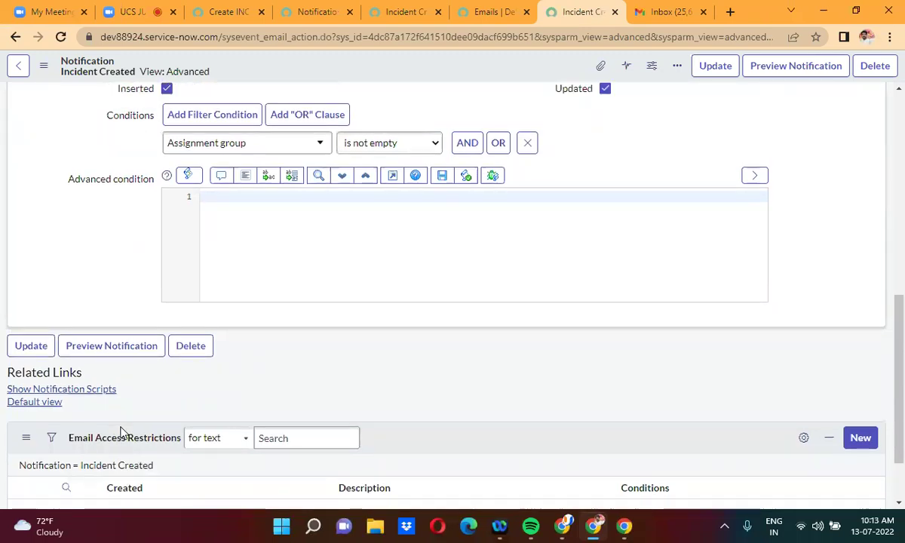
{"action": "scroll", "coordinate": [121, 431], "scroll_direction": "up", "scroll_amount": 2}
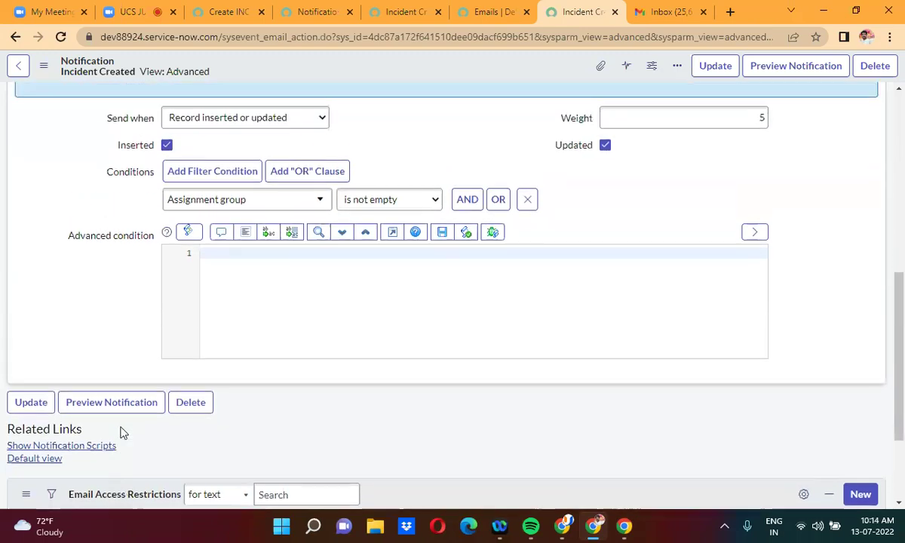
{"action": "left_click", "coordinate": [381, 204]}
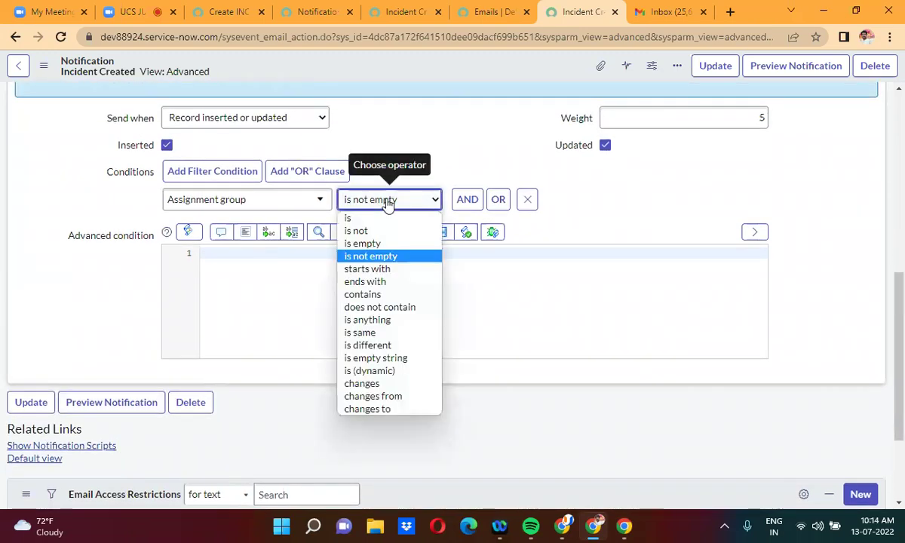
{"action": "left_click", "coordinate": [376, 384]}
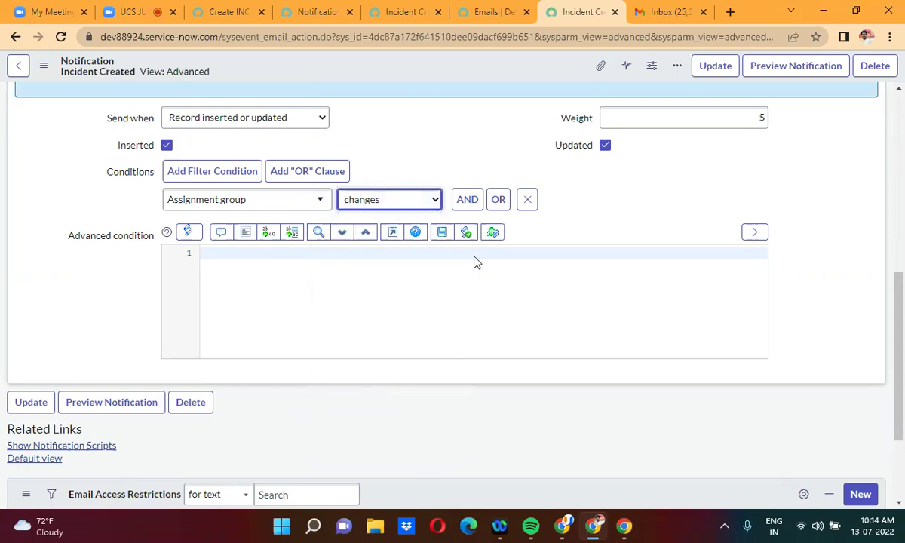
{"action": "right_click", "coordinate": [395, 72]}
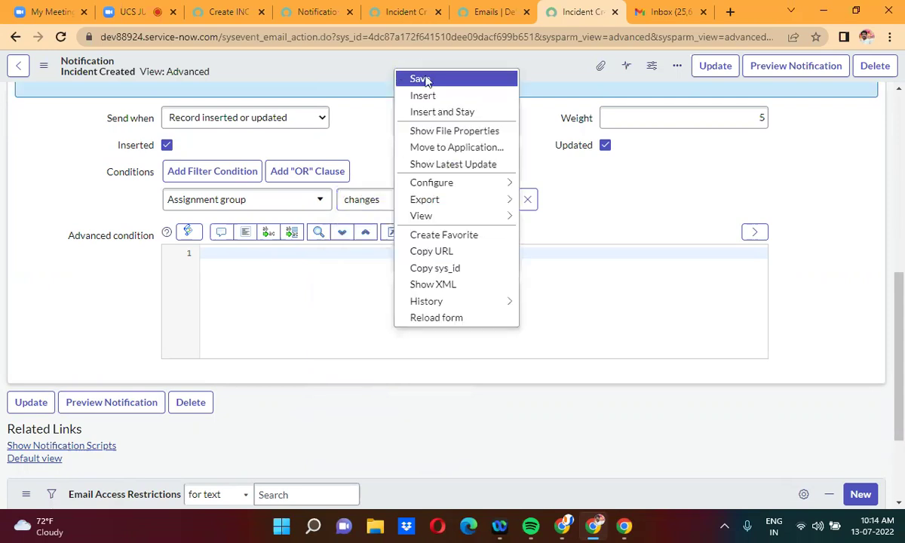
{"action": "left_click", "coordinate": [421, 80]}
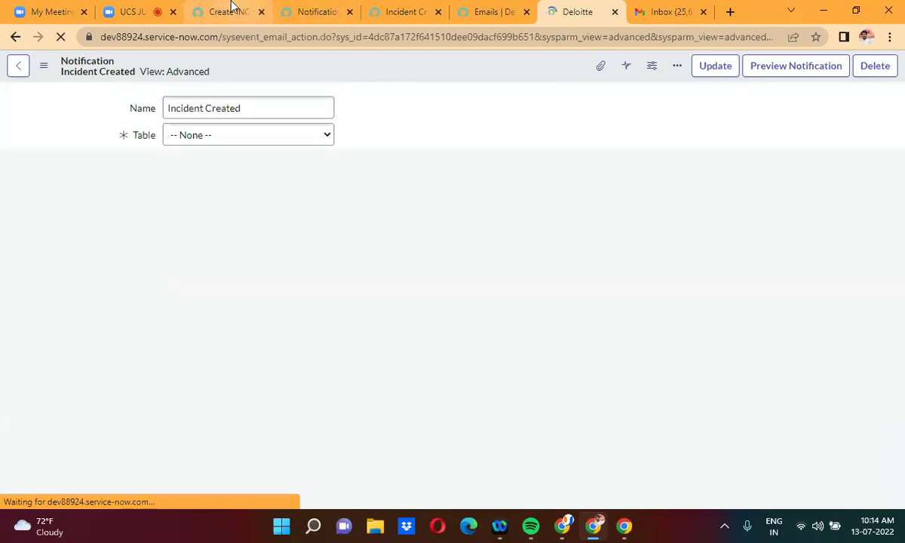
Set the new incident INC0010395's Assignment group to Application Development and save it.
{"action": "left_click", "coordinate": [230, 9]}
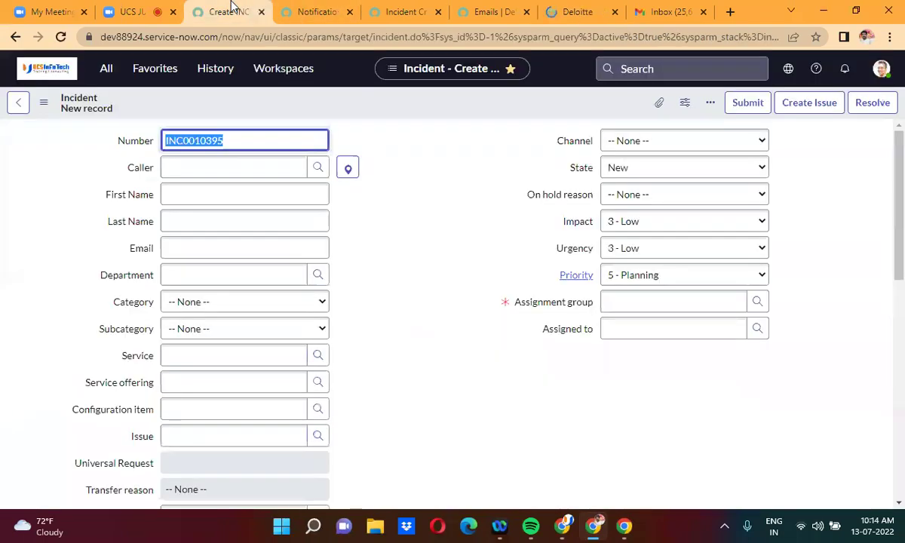
{"action": "left_click", "coordinate": [636, 302]}
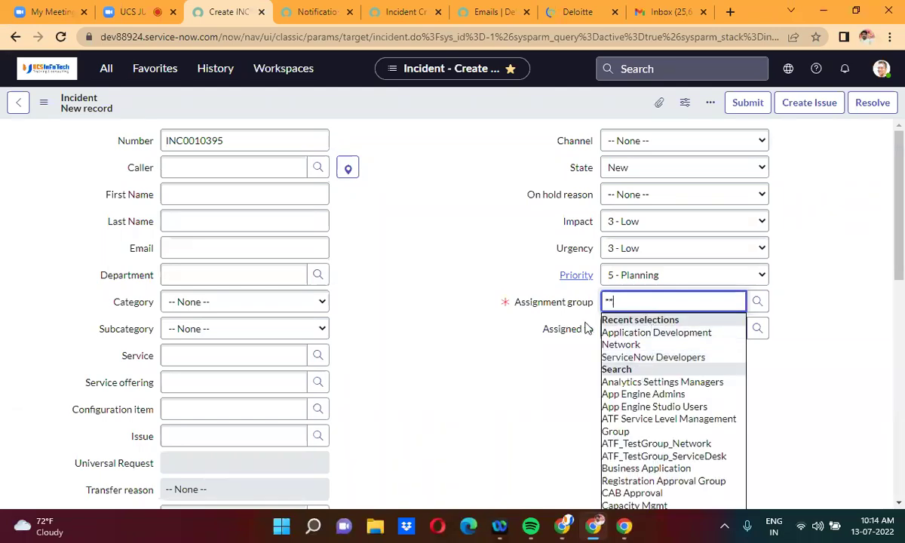
{"action": "left_click", "coordinate": [651, 332]}
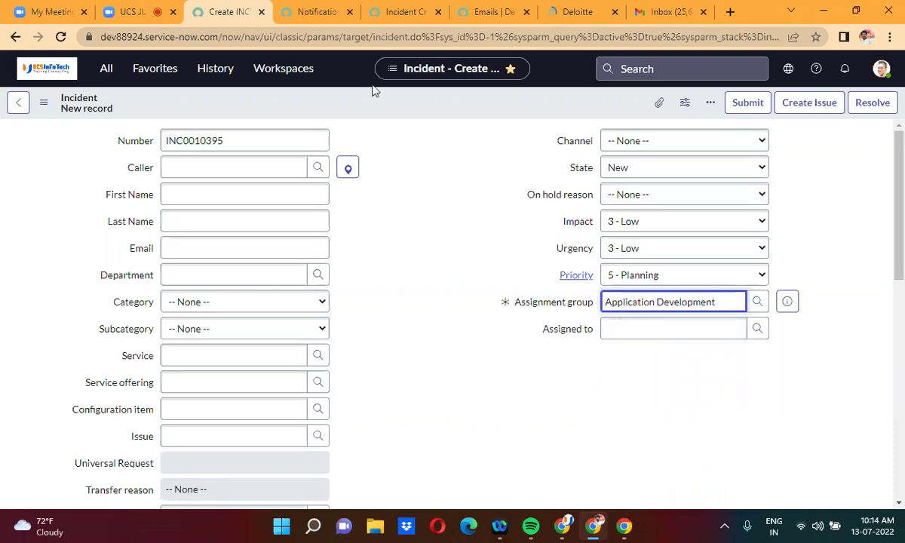
{"action": "right_click", "coordinate": [369, 107]}
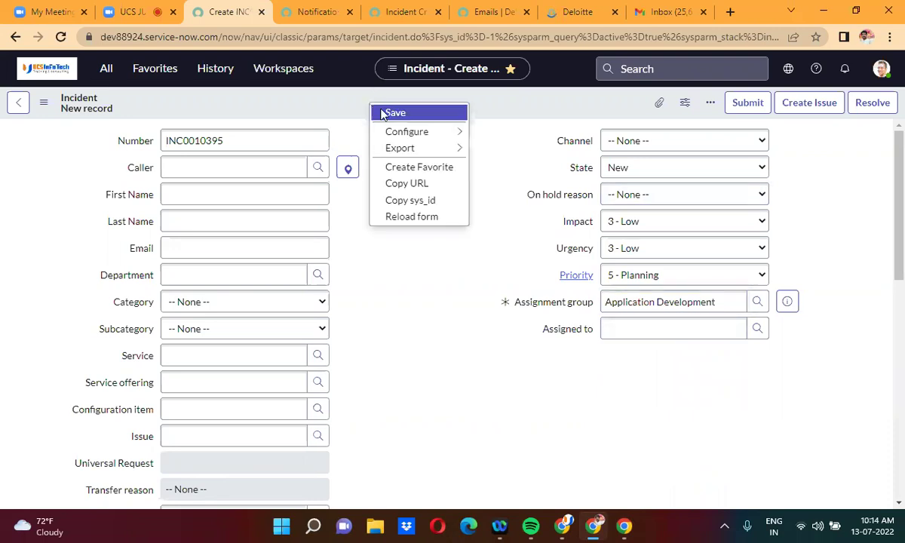
{"action": "left_click", "coordinate": [387, 114]}
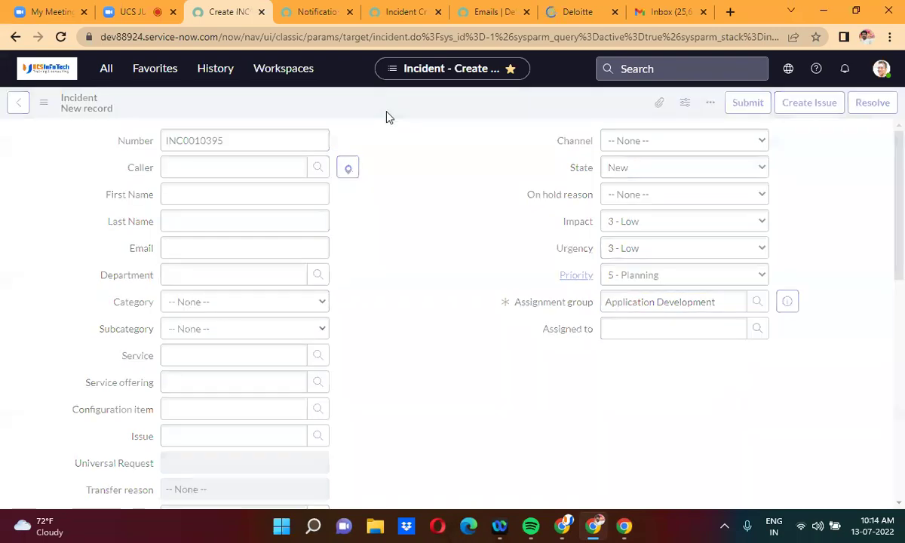
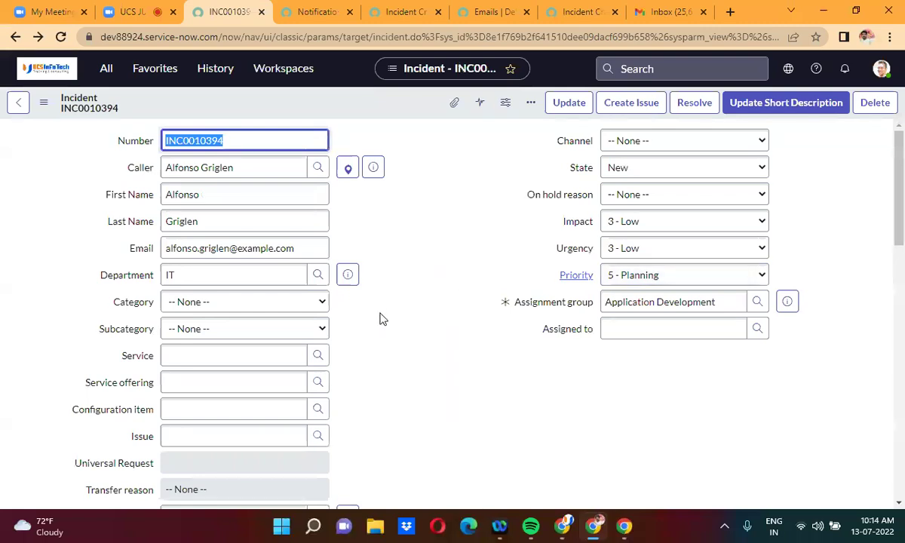
Show the Favorites shortcuts from the top navigation bar.
{"action": "left_click", "coordinate": [153, 68]}
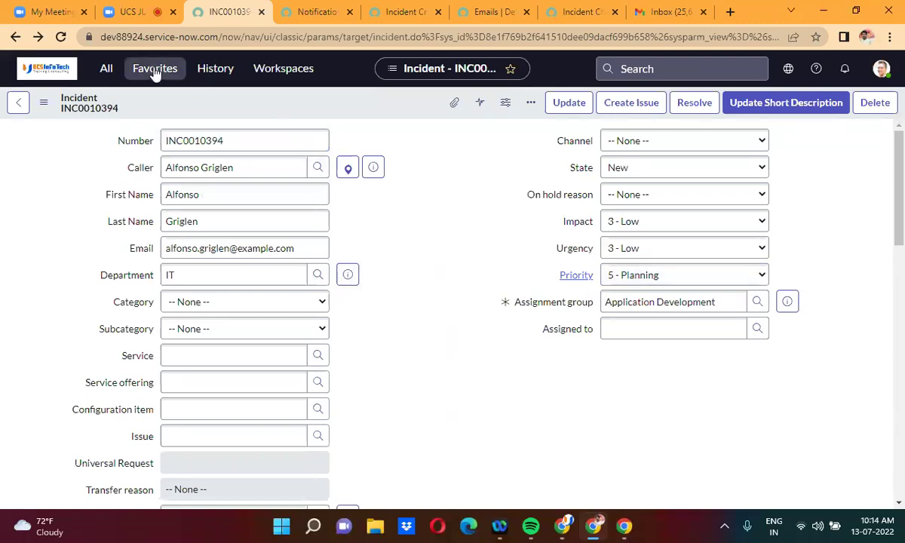
Start a new incident, choose a recent caller and set Assignment group to Application Development.
{"action": "left_click", "coordinate": [128, 231]}
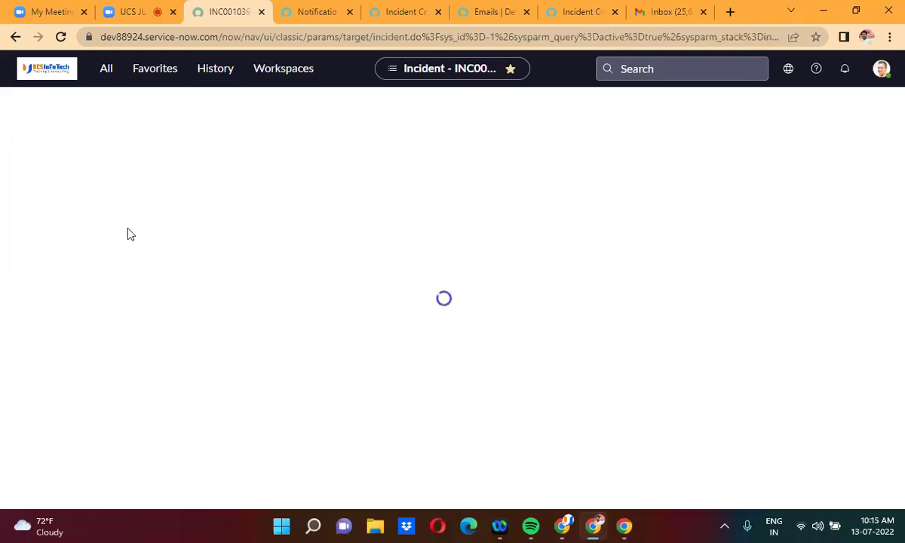
{"action": "left_click", "coordinate": [211, 168]}
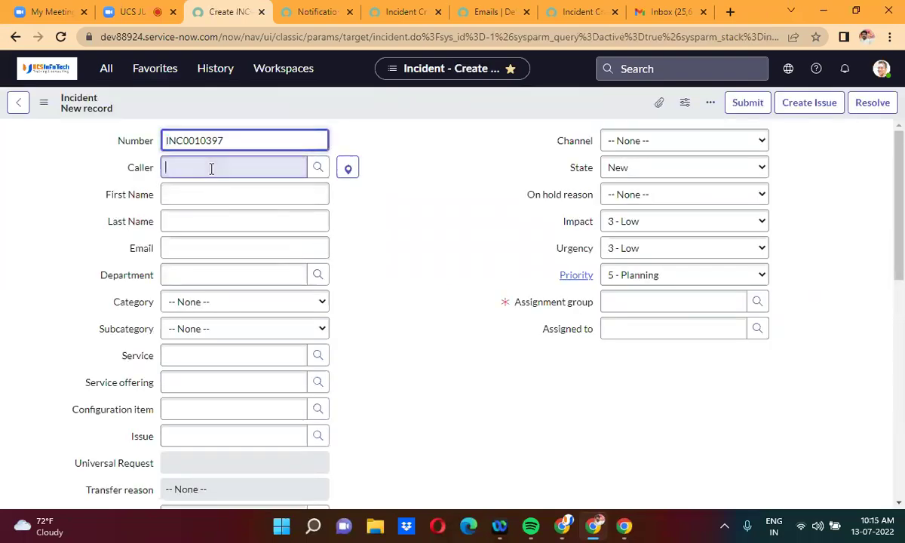
{"action": "key", "text": "ctrl+7"}
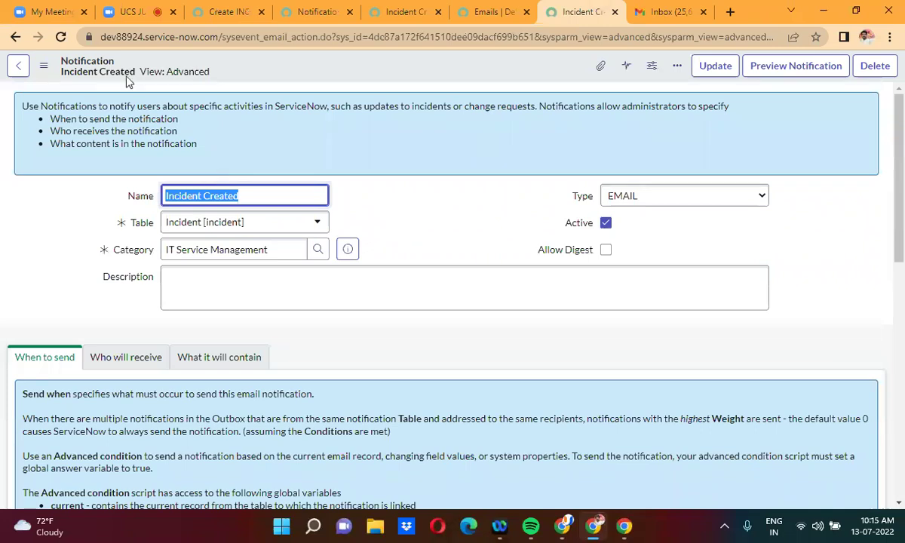
{"action": "left_click", "coordinate": [221, 12]}
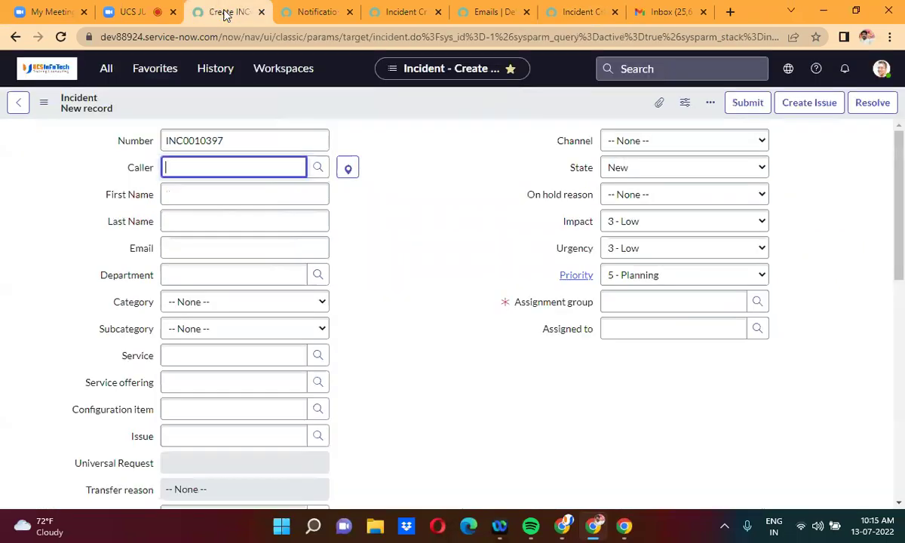
{"action": "left_click", "coordinate": [189, 173]}
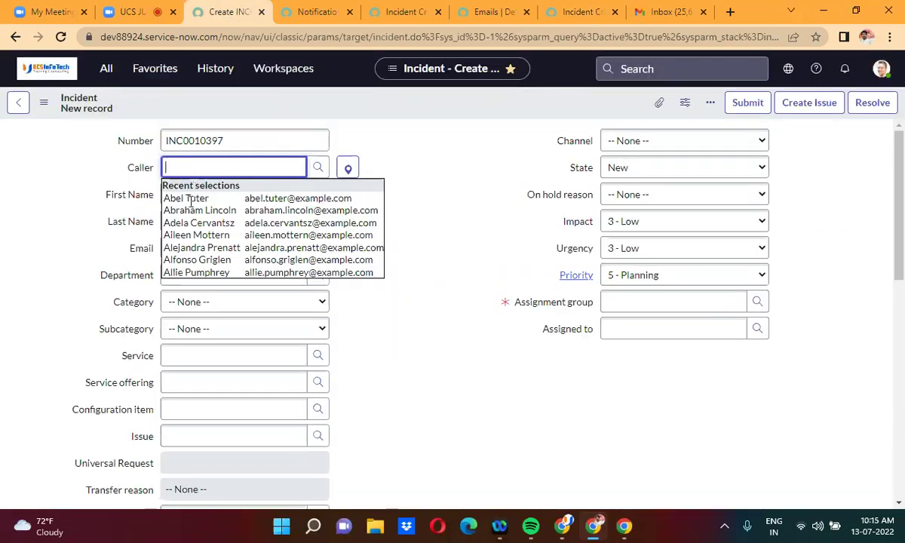
{"action": "left_click", "coordinate": [191, 209]}
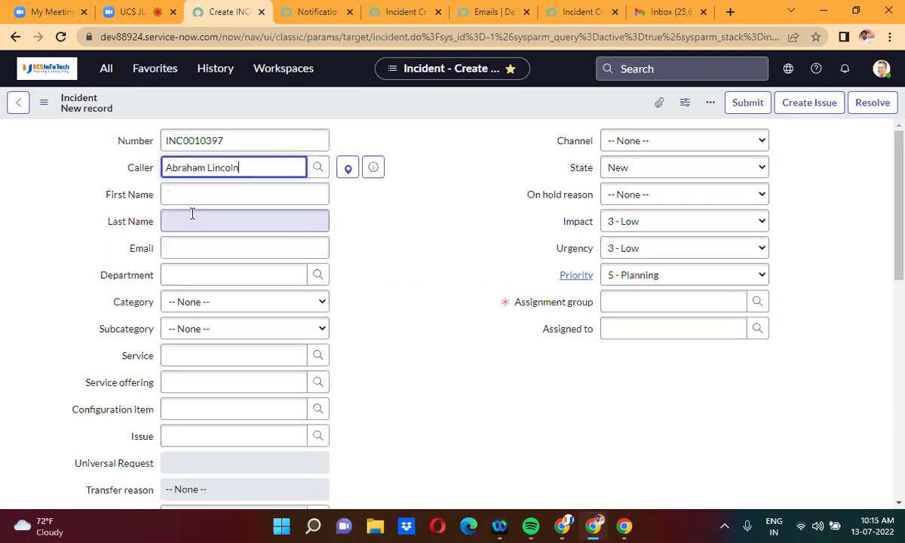
{"action": "left_click", "coordinate": [626, 300]}
{"action": "type", "text": "*"}
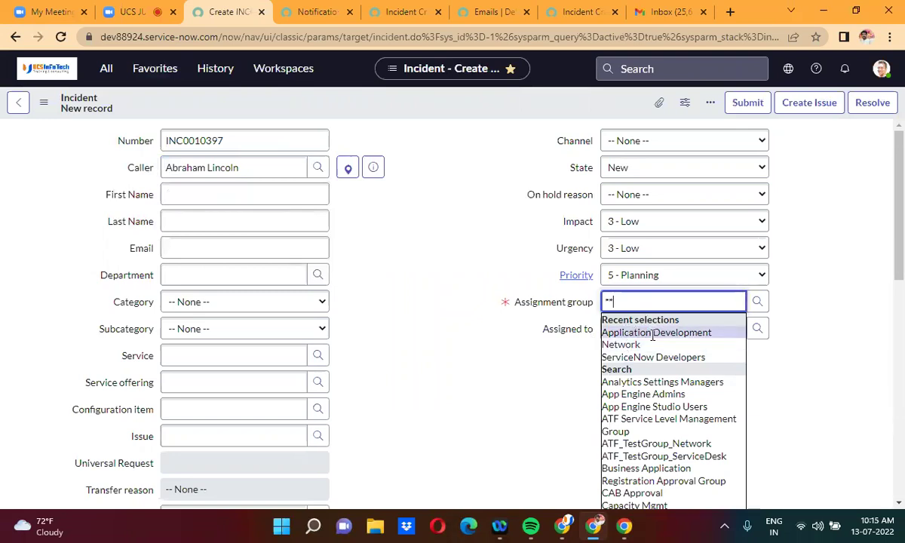
{"action": "left_click", "coordinate": [653, 334]}
{"action": "left_click", "coordinate": [414, 428]}
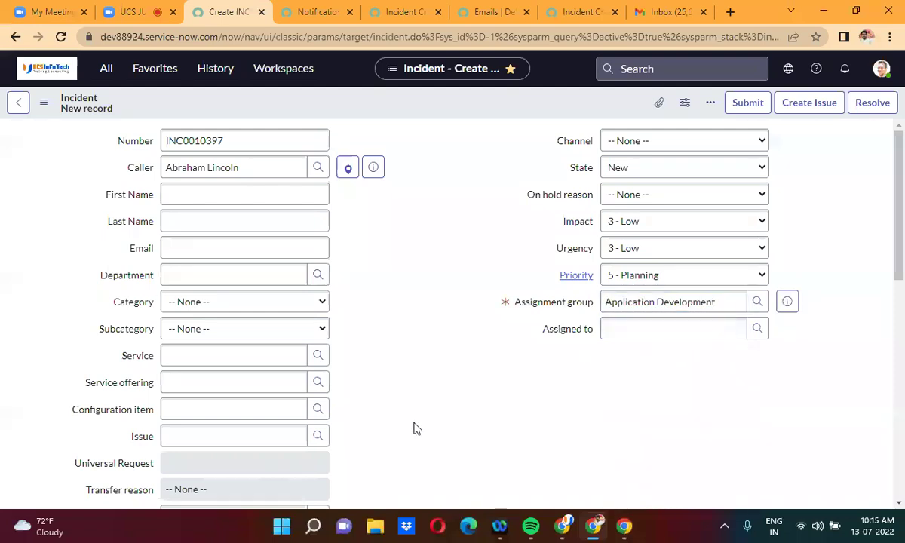
Enter the short description 'test 6789' and save the incident as INC0010397.
{"action": "scroll", "coordinate": [414, 428], "scroll_direction": "down", "scroll_amount": 1}
{"action": "scroll", "coordinate": [414, 427], "scroll_direction": "down", "scroll_amount": 5}
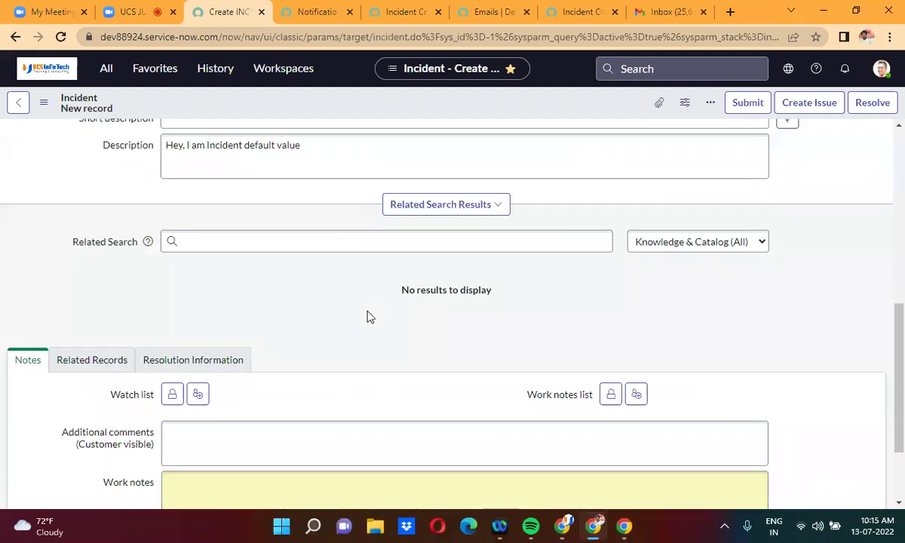
{"action": "scroll", "coordinate": [370, 317], "scroll_direction": "up", "scroll_amount": 1}
{"action": "scroll", "coordinate": [370, 318], "scroll_direction": "up", "scroll_amount": 3}
{"action": "left_click", "coordinate": [268, 261]}
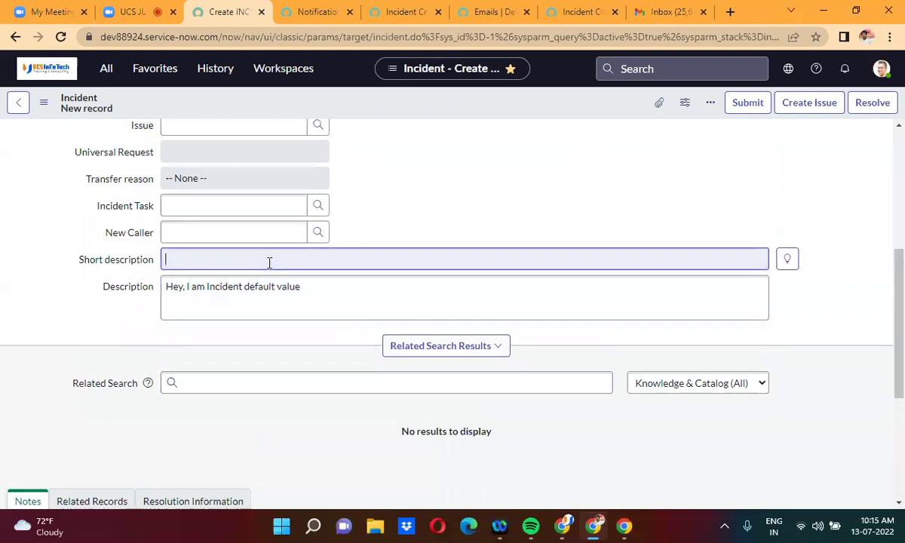
{"action": "type", "text": "test 6789"}
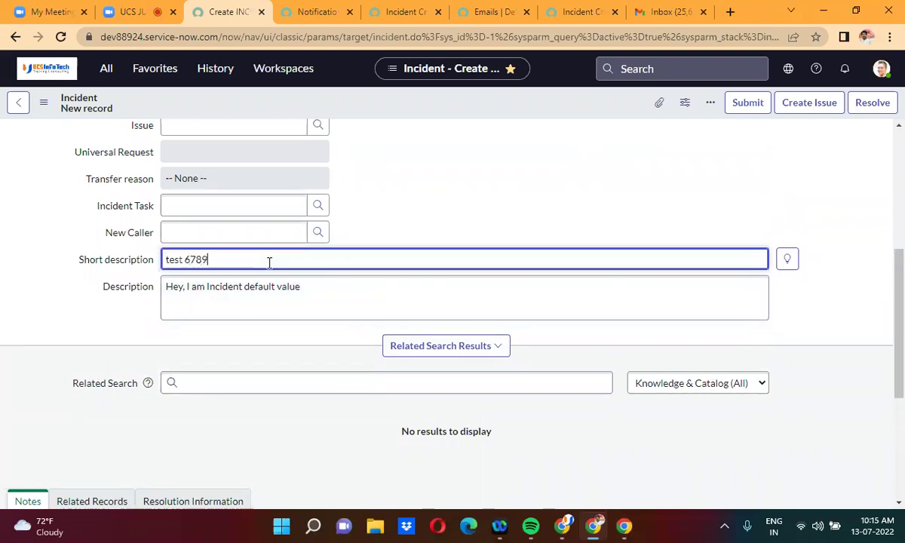
{"action": "right_click", "coordinate": [392, 102]}
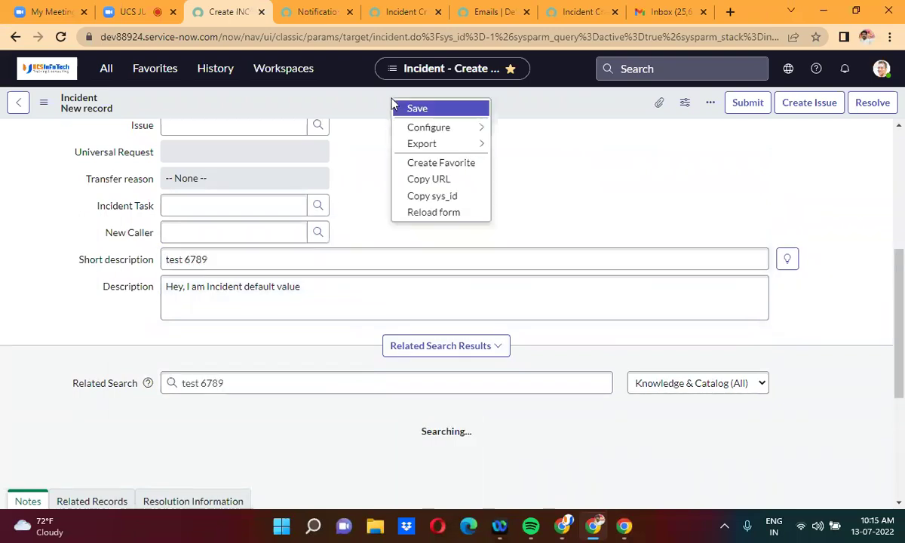
{"action": "left_click", "coordinate": [413, 109]}
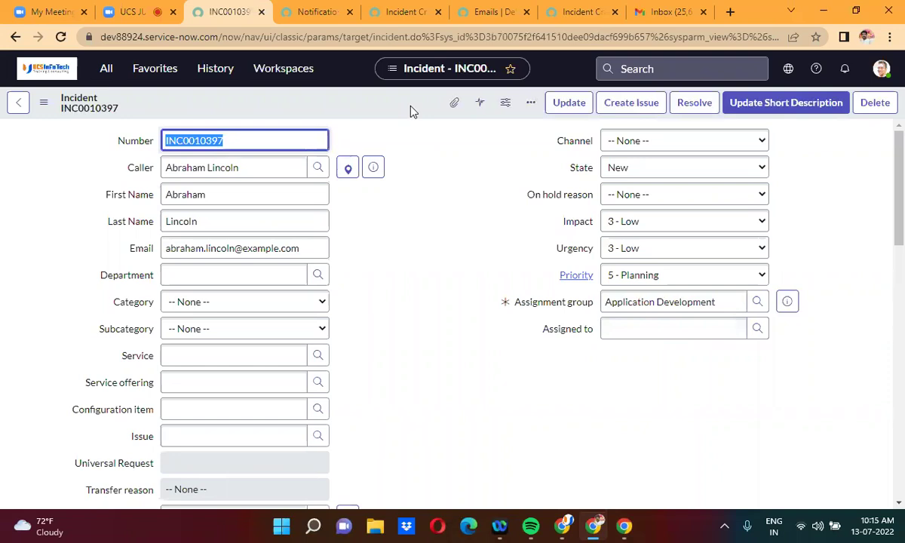
Refresh the 'Created on Today' email list repeatedly, looking for INC0010397's notification emails.
{"action": "left_click", "coordinate": [407, 268]}
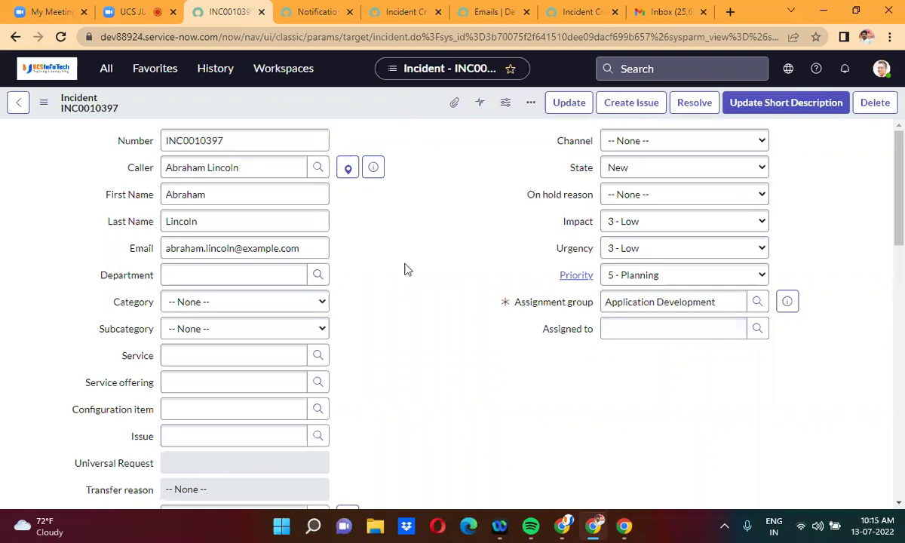
{"action": "scroll", "coordinate": [407, 269], "scroll_direction": "down", "scroll_amount": 10}
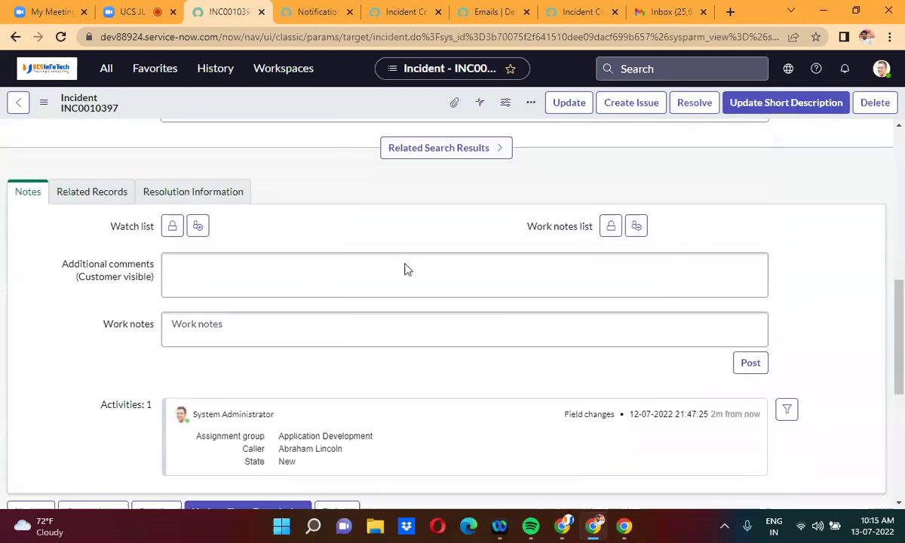
{"action": "scroll", "coordinate": [405, 265], "scroll_direction": "down", "scroll_amount": 2}
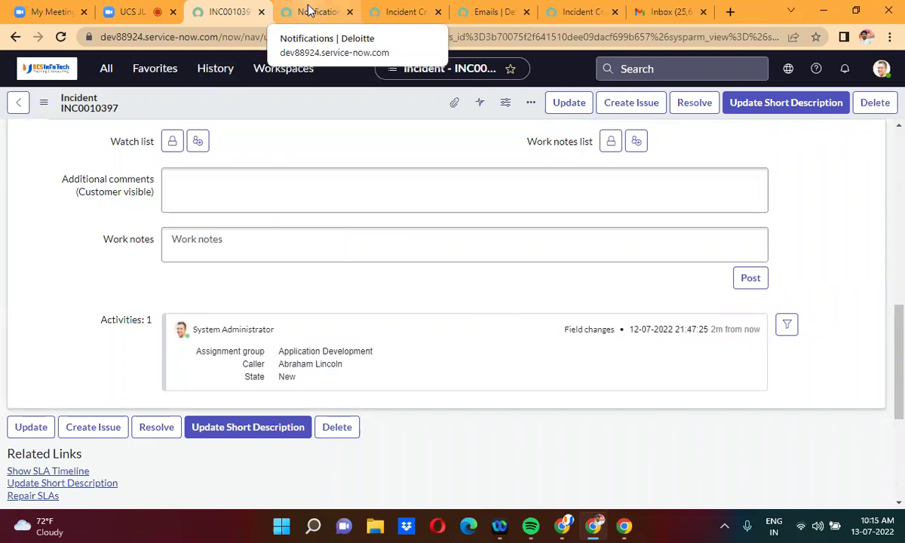
{"action": "left_click", "coordinate": [491, 12]}
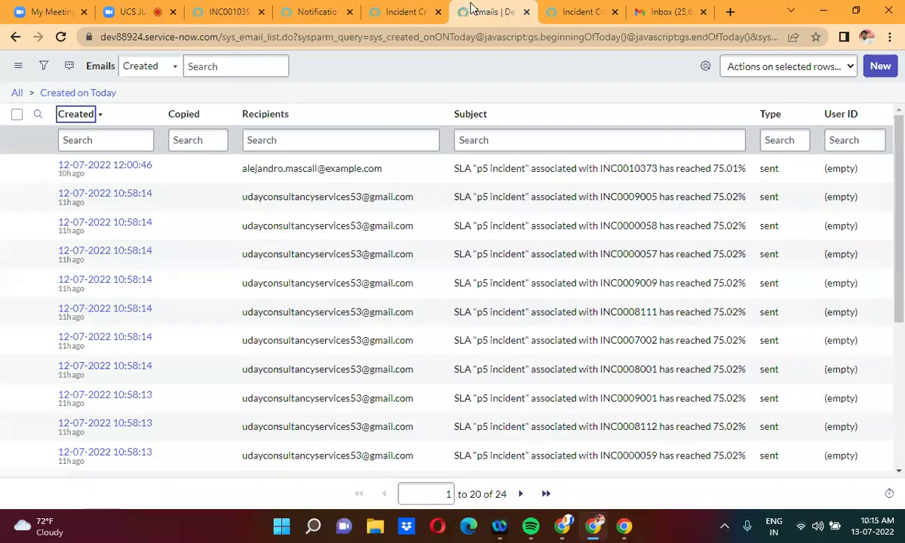
{"action": "left_click", "coordinate": [106, 92]}
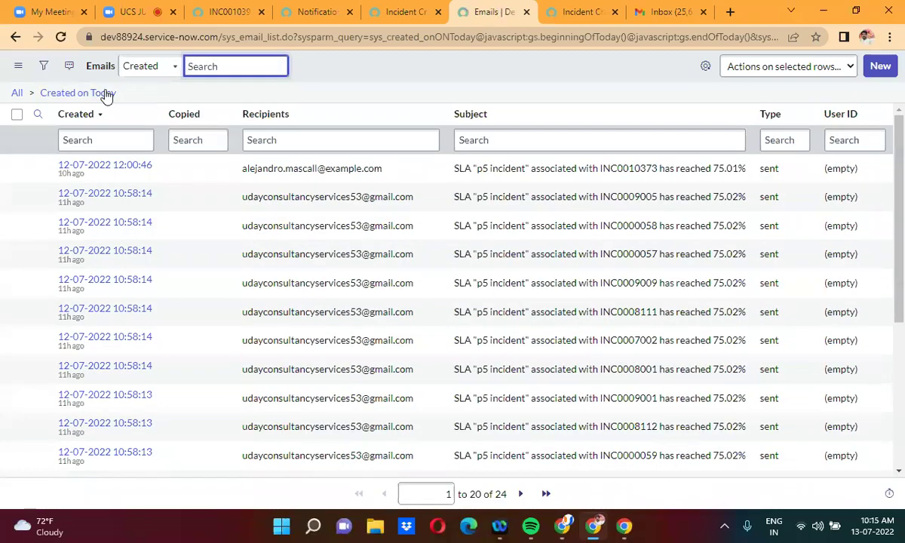
{"action": "left_click", "coordinate": [106, 94]}
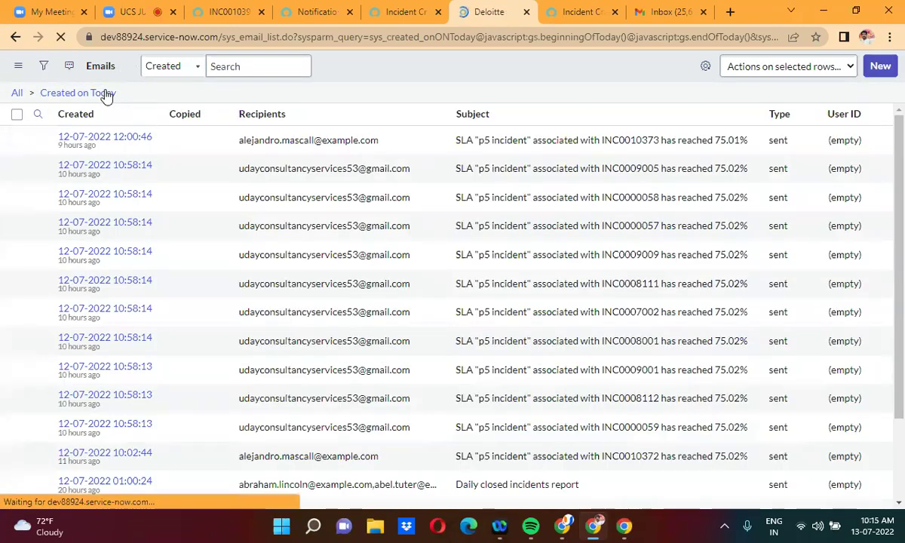
{"action": "left_click", "coordinate": [106, 94]}
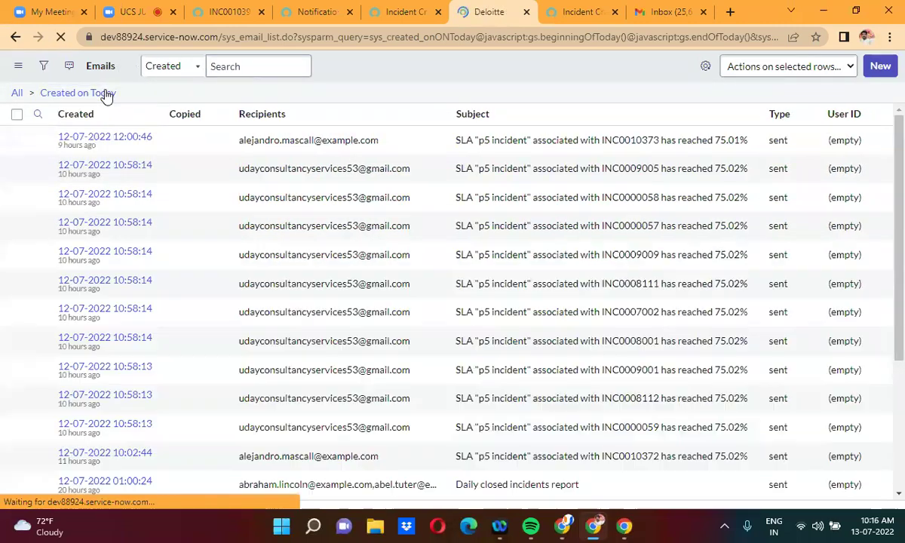
{"action": "left_click", "coordinate": [105, 93]}
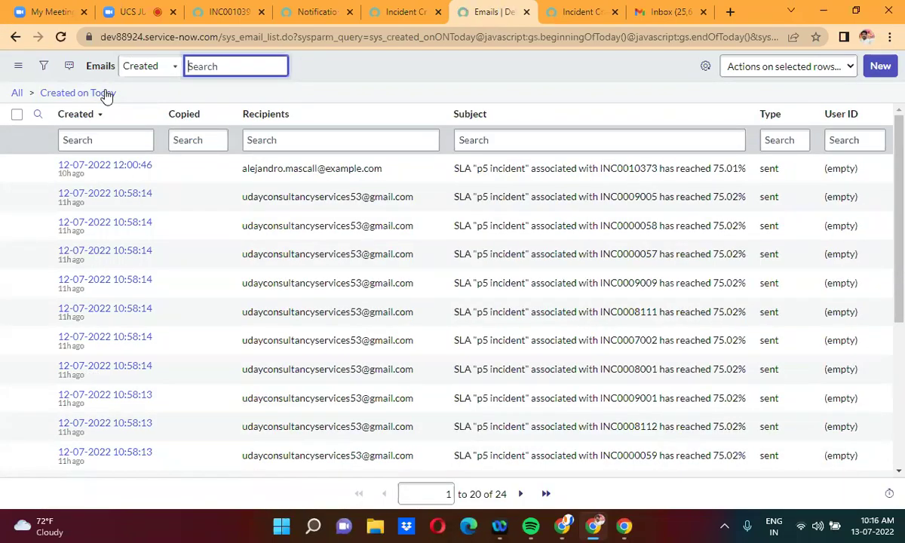
{"action": "left_click", "coordinate": [106, 93]}
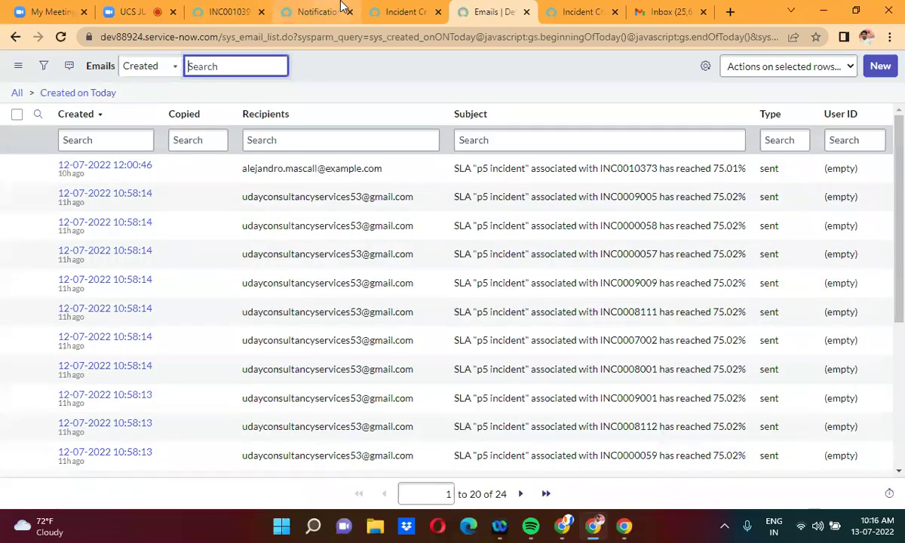
{"action": "left_click", "coordinate": [398, 10]}
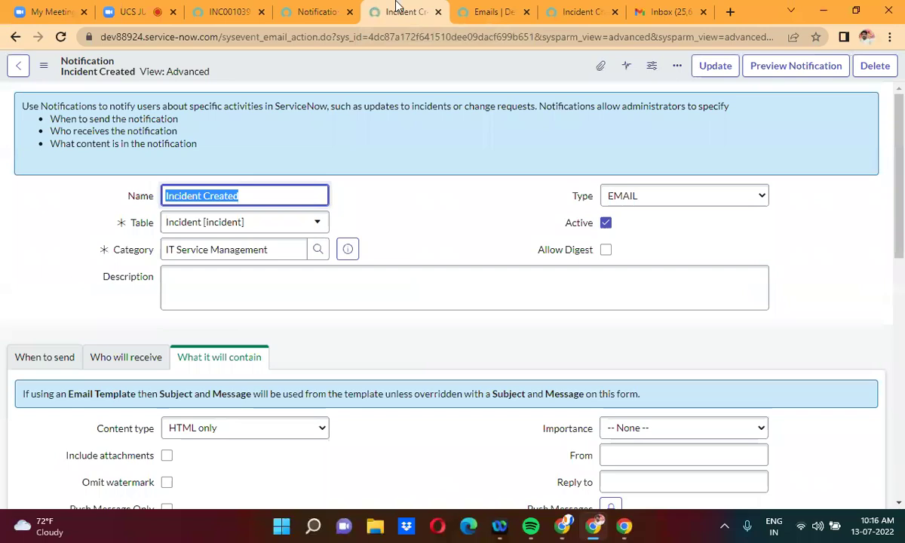
Review incident INC0010397 and the Incident Created notification again.
{"action": "left_click", "coordinate": [239, 11]}
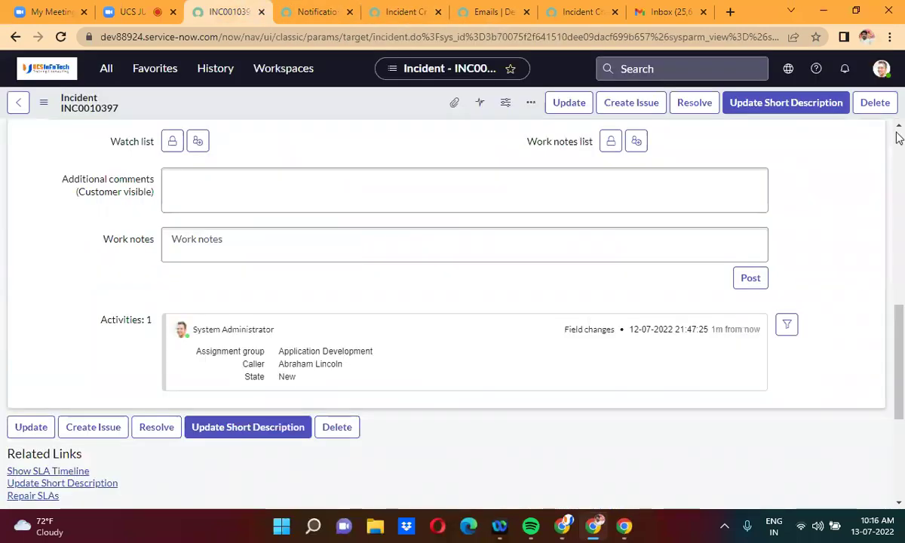
{"action": "scroll", "coordinate": [903, 142], "scroll_direction": "up", "scroll_amount": 10}
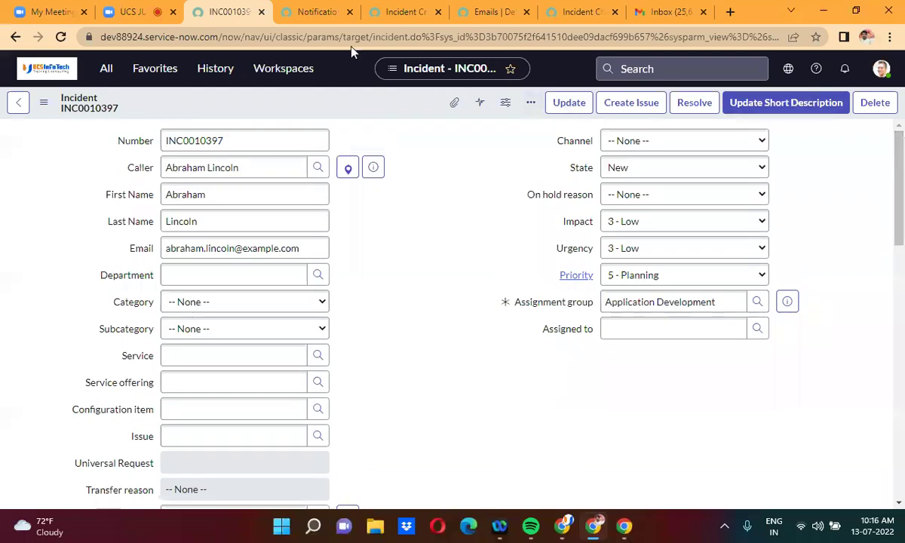
{"action": "left_click", "coordinate": [579, 9]}
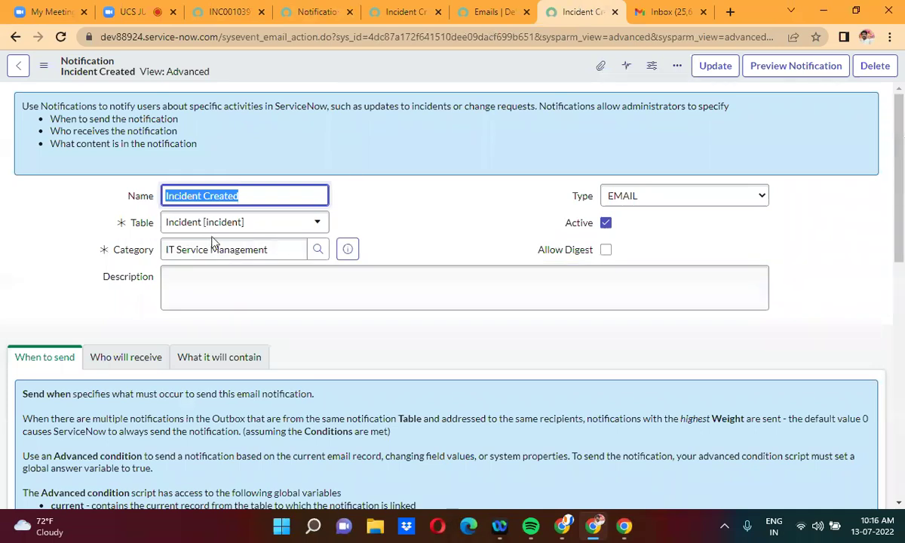
{"action": "left_click", "coordinate": [260, 161]}
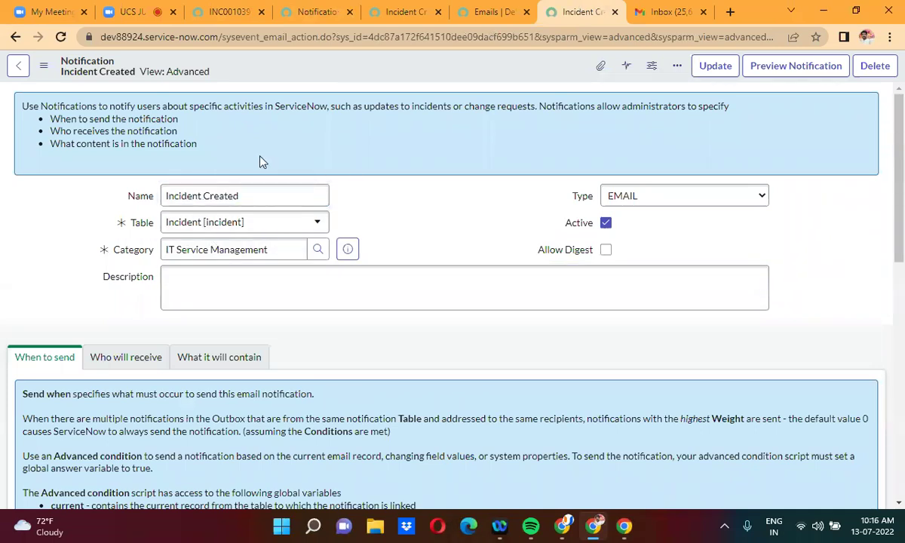
{"action": "left_click", "coordinate": [229, 12]}
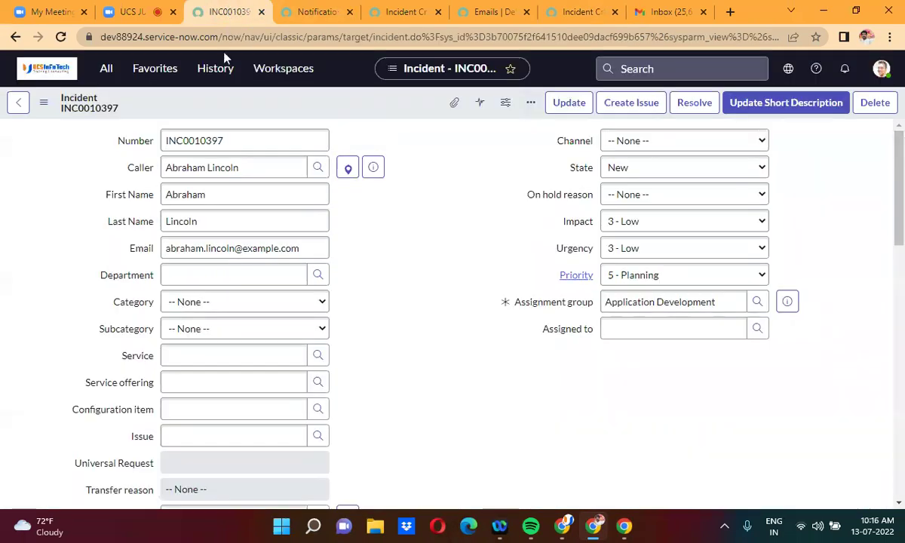
Open a blank new Major Issue record from Favorites, then go back to Incident Created.
{"action": "left_click", "coordinate": [155, 69]}
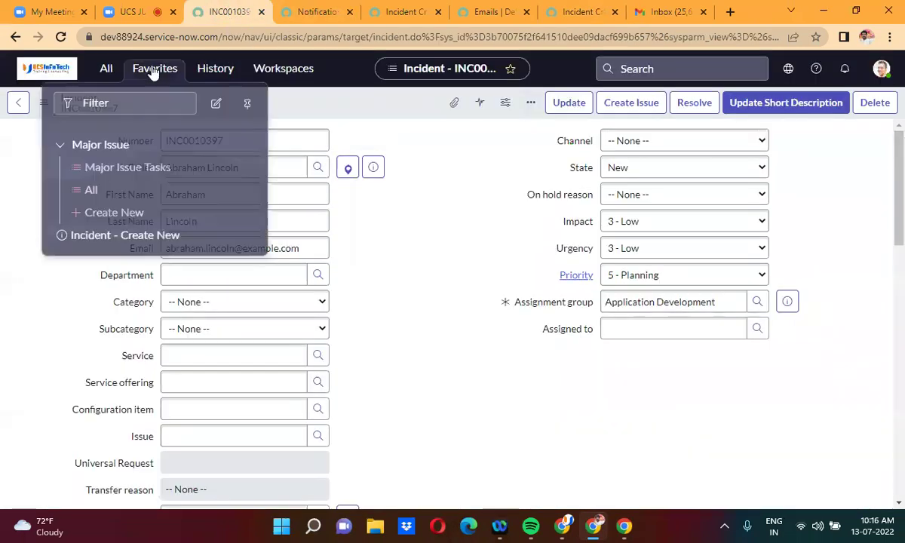
{"action": "left_click", "coordinate": [109, 208]}
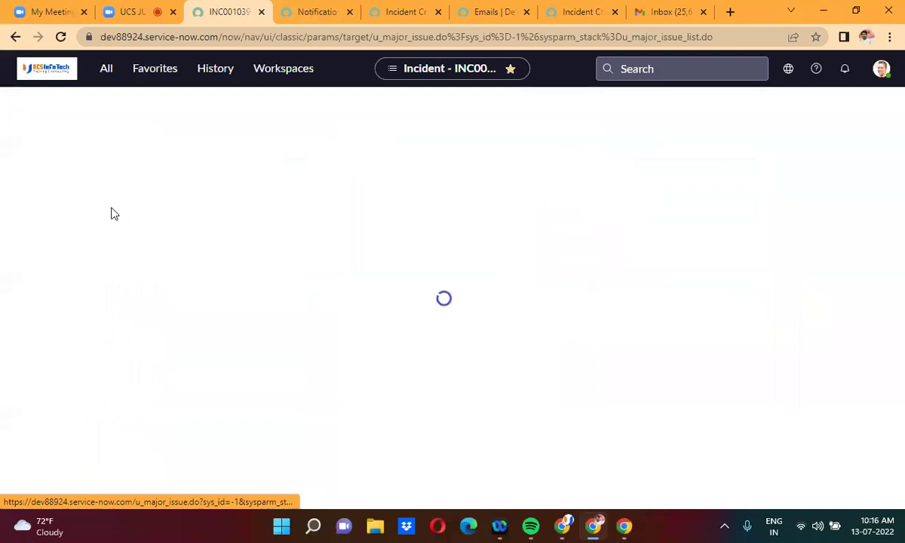
{"action": "left_click", "coordinate": [562, 12]}
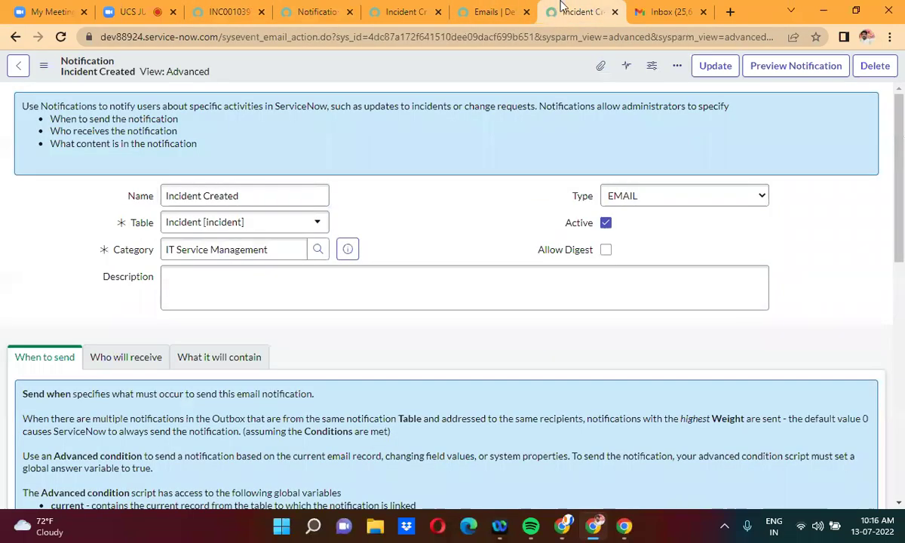
Set the notification's Table to Major Issue [u_major_issue].
{"action": "left_click", "coordinate": [228, 226]}
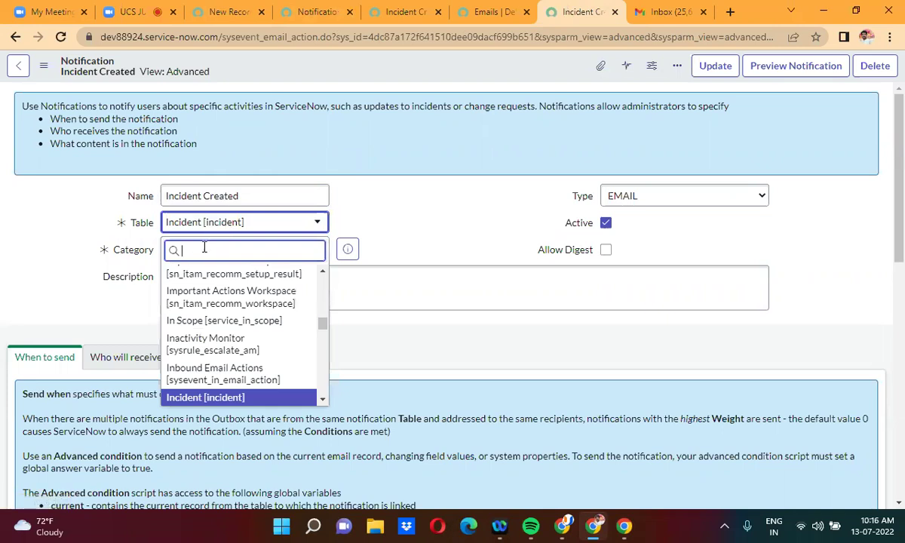
{"action": "type", "text": "u_ma"}
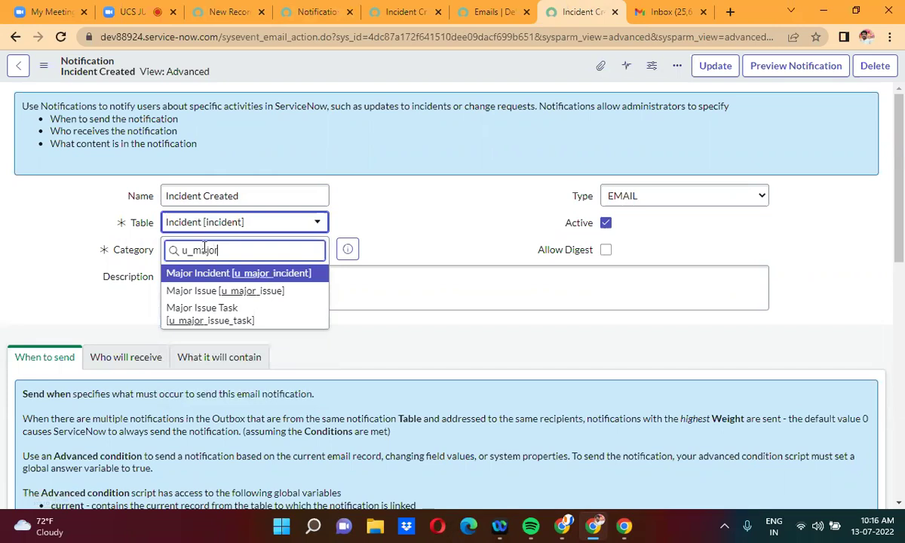
{"action": "type", "text": "jor"}
{"action": "left_click", "coordinate": [226, 291]}
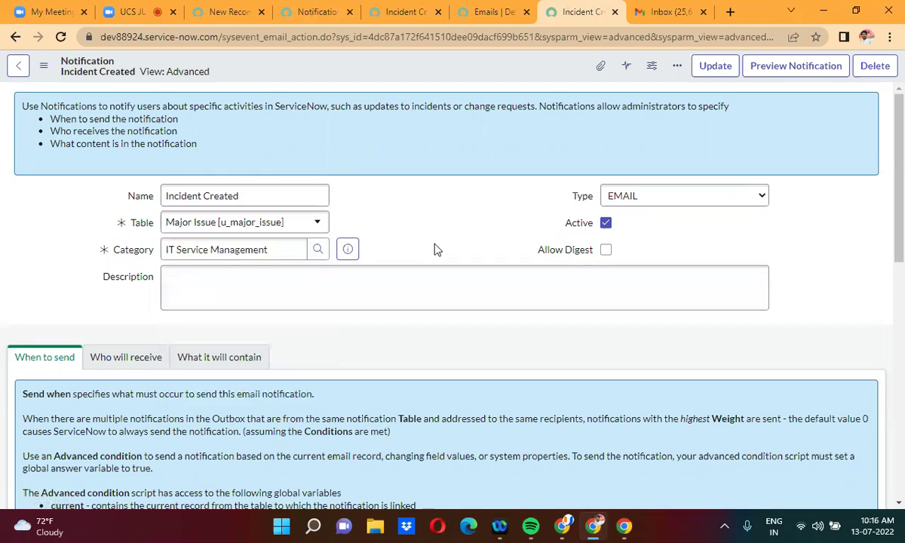
Add the send condition 'Assignment Group changes'.
{"action": "scroll", "coordinate": [385, 330], "scroll_direction": "down", "scroll_amount": 5}
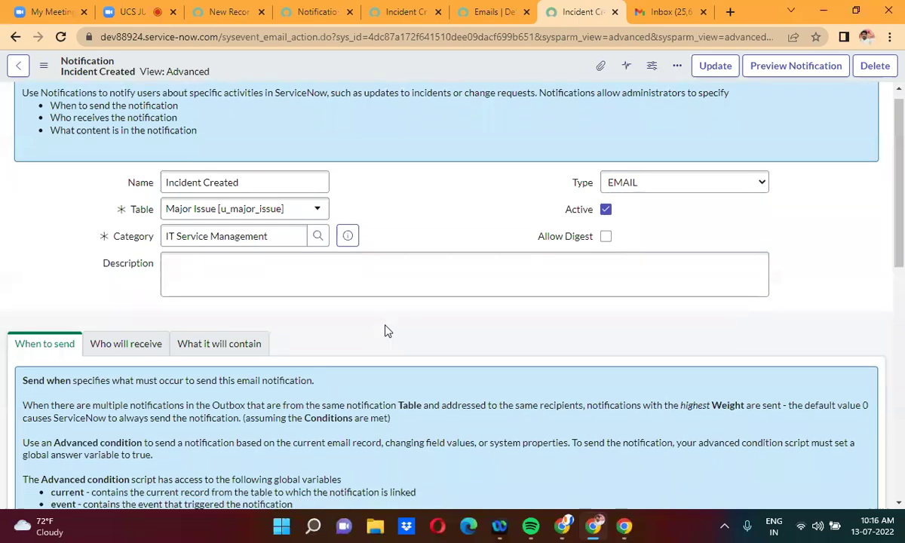
{"action": "scroll", "coordinate": [386, 330], "scroll_direction": "down", "scroll_amount": 1}
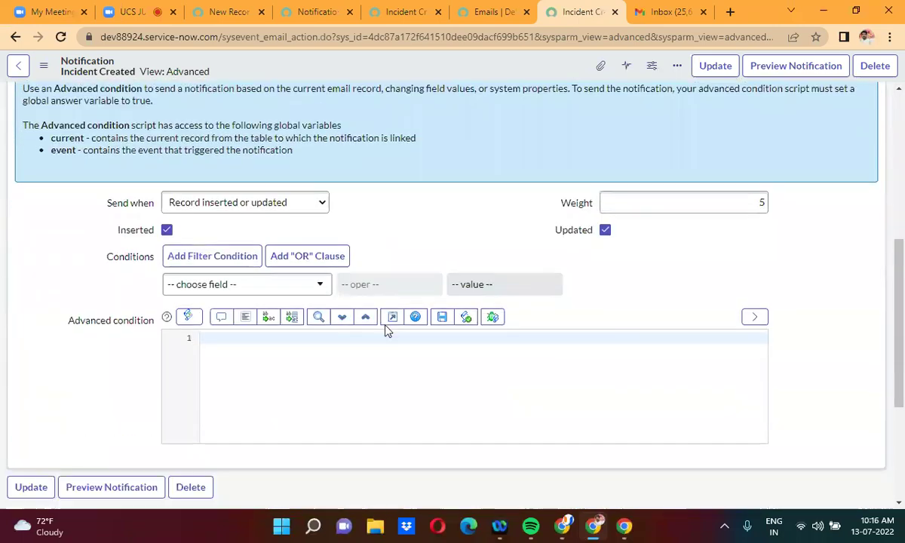
{"action": "left_click", "coordinate": [219, 256]}
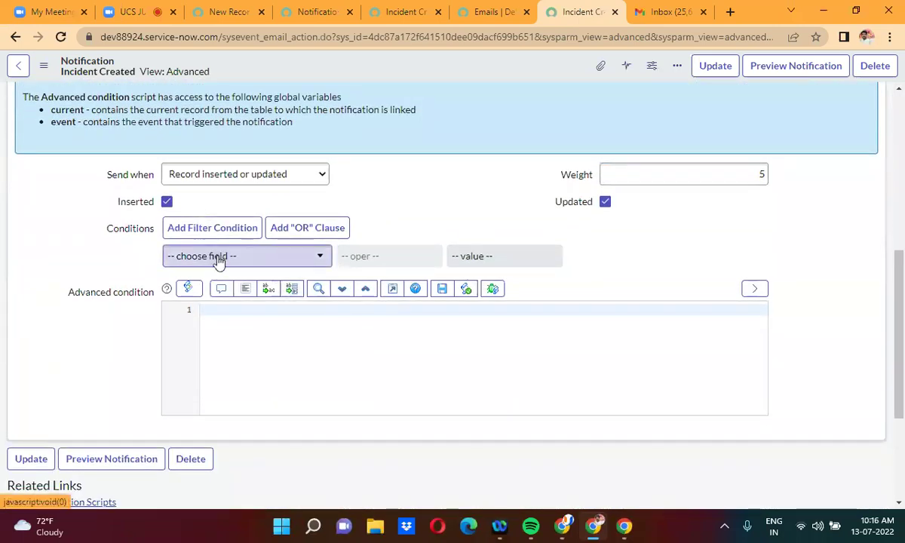
{"action": "type", "text": "ass"}
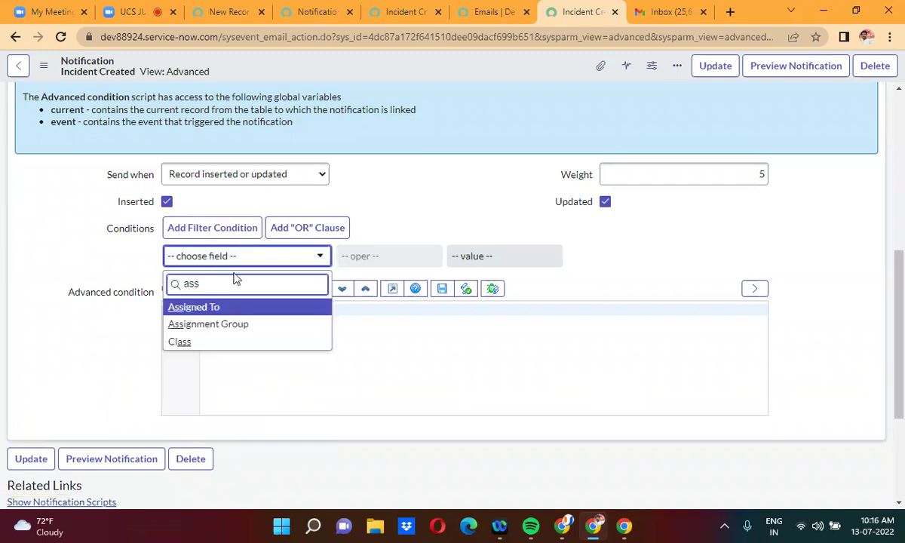
{"action": "left_click", "coordinate": [274, 326]}
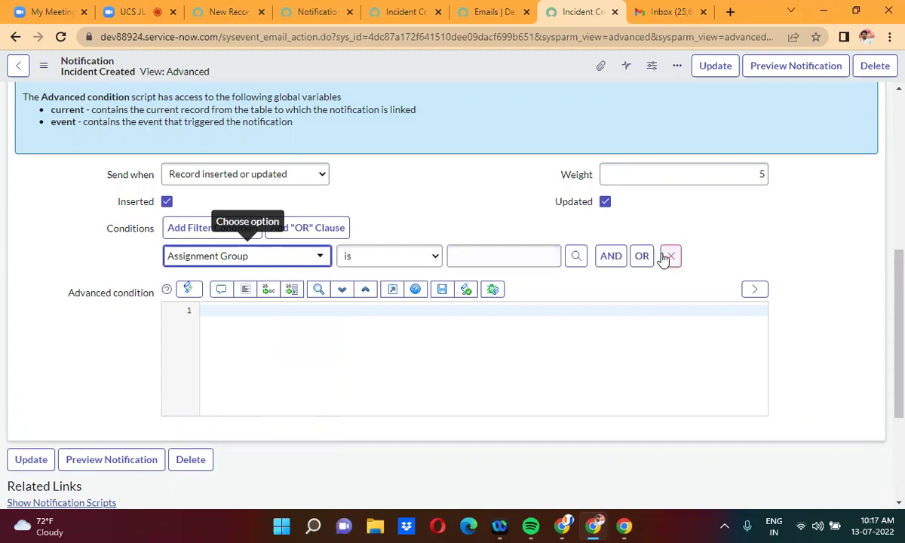
{"action": "left_click", "coordinate": [364, 257]}
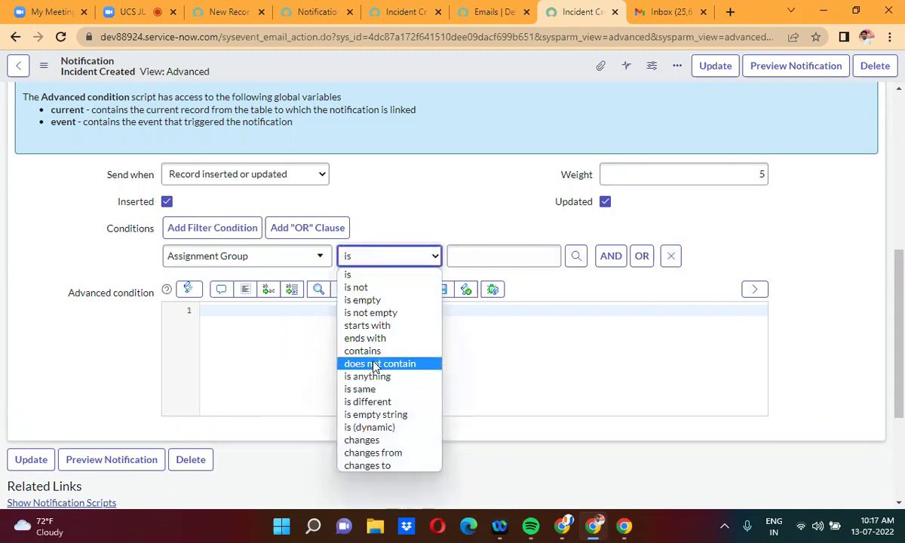
{"action": "left_click", "coordinate": [362, 440]}
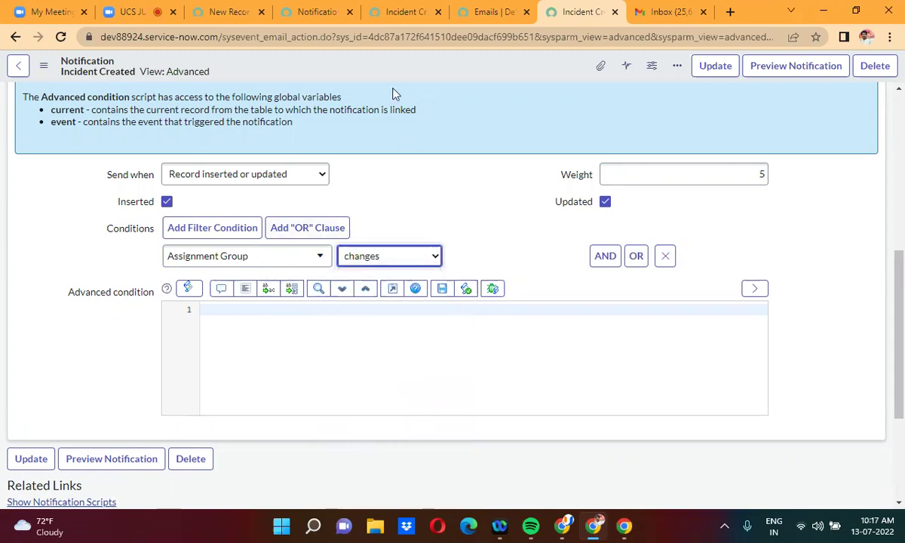
{"action": "left_click", "coordinate": [295, 115]}
{"action": "scroll", "coordinate": [294, 115], "scroll_direction": "up", "scroll_amount": 3}
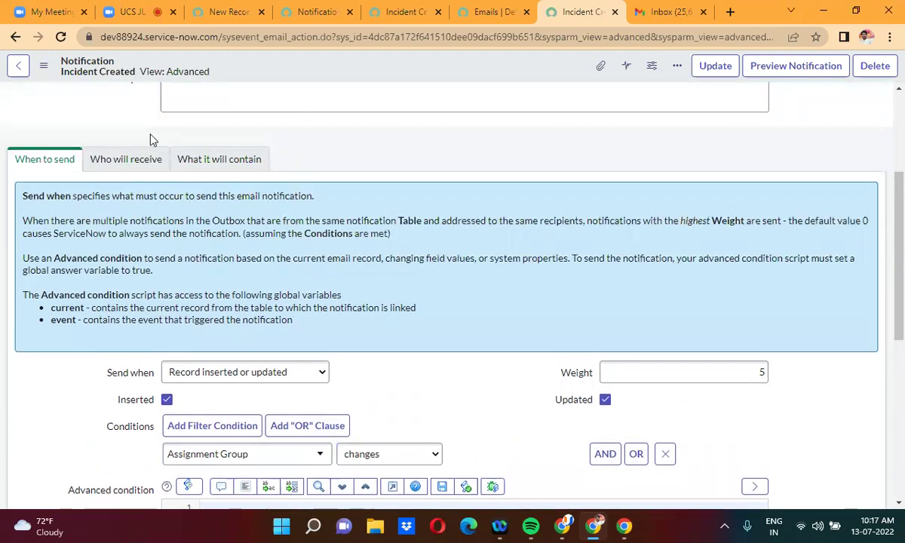
Add Assignment Group to the 'Users/Groups in fields' recipients on Who will receive.
{"action": "left_click", "coordinate": [126, 155]}
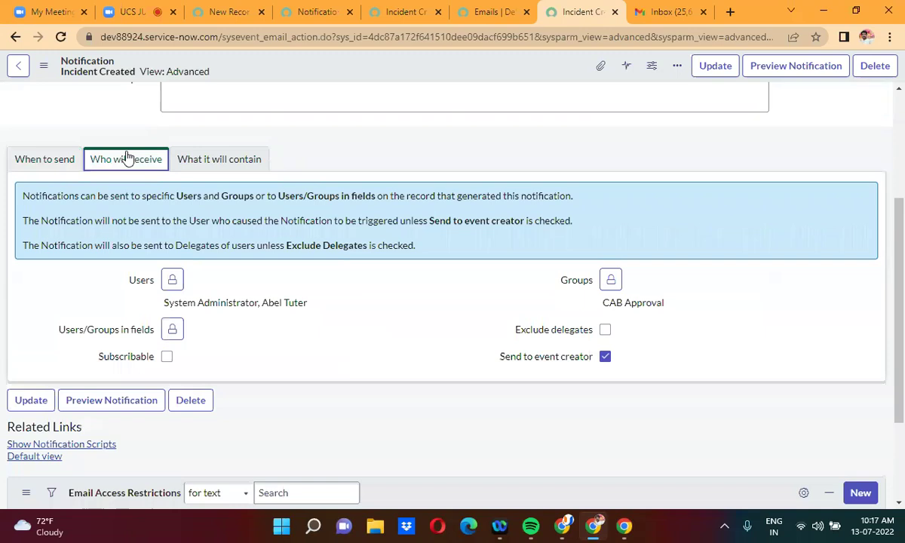
{"action": "left_click", "coordinate": [170, 331]}
{"action": "left_click", "coordinate": [211, 381]}
{"action": "left_click", "coordinate": [288, 368]}
{"action": "left_click", "coordinate": [428, 344]}
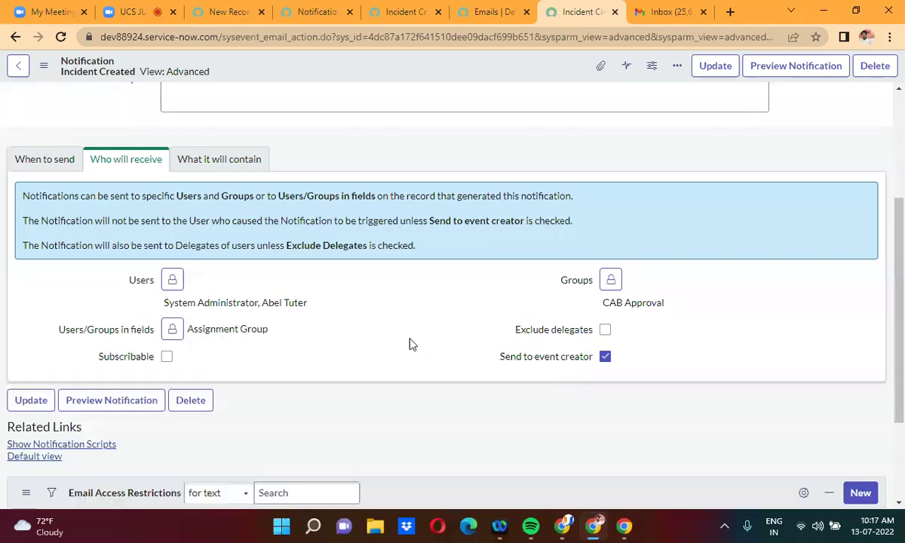
Change the subject's number variable to ${u_number}.
{"action": "left_click", "coordinate": [226, 163]}
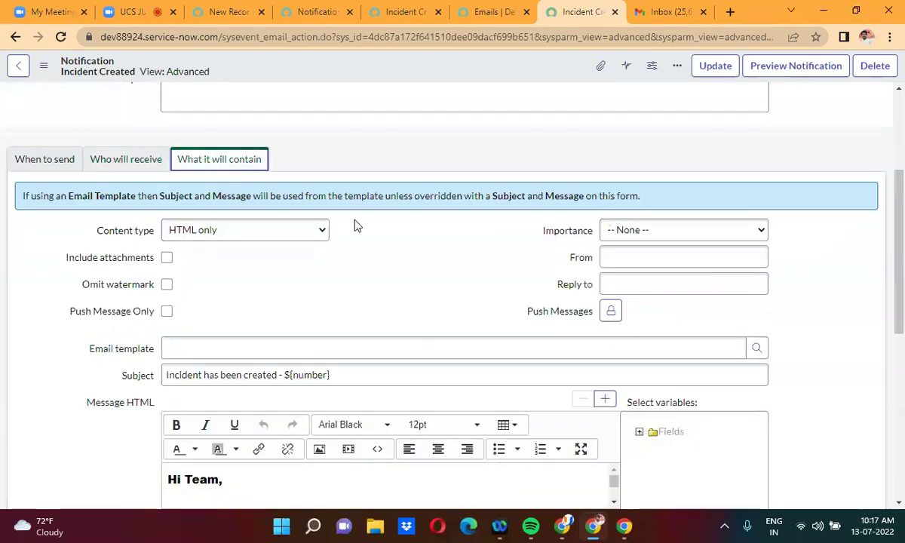
{"action": "left_click", "coordinate": [296, 379]}
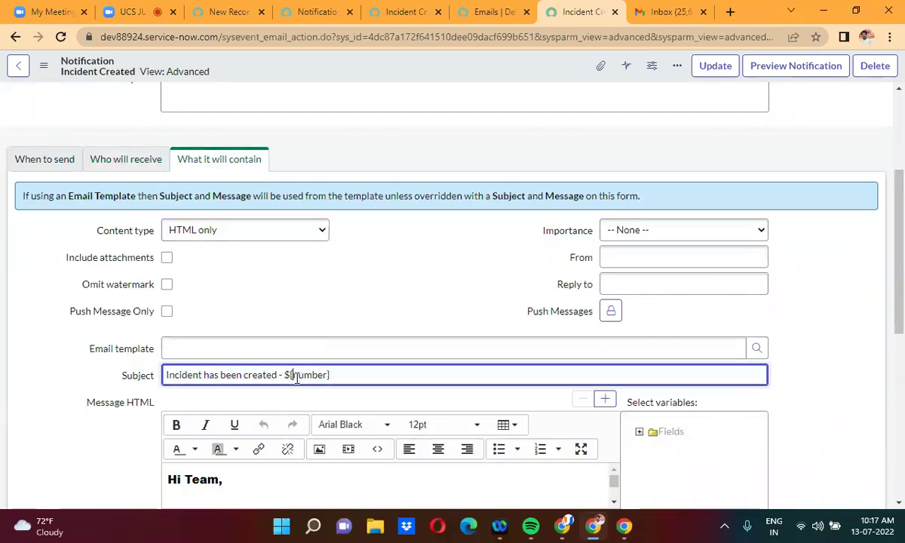
{"action": "type", "text": "q"}
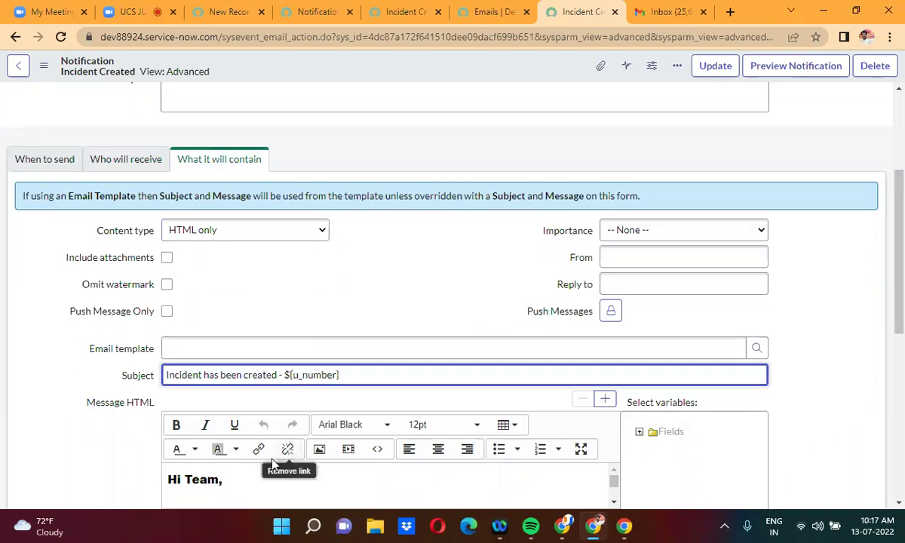
{"action": "left_click", "coordinate": [128, 495]}
{"action": "scroll", "coordinate": [128, 494], "scroll_direction": "down", "scroll_amount": 2}
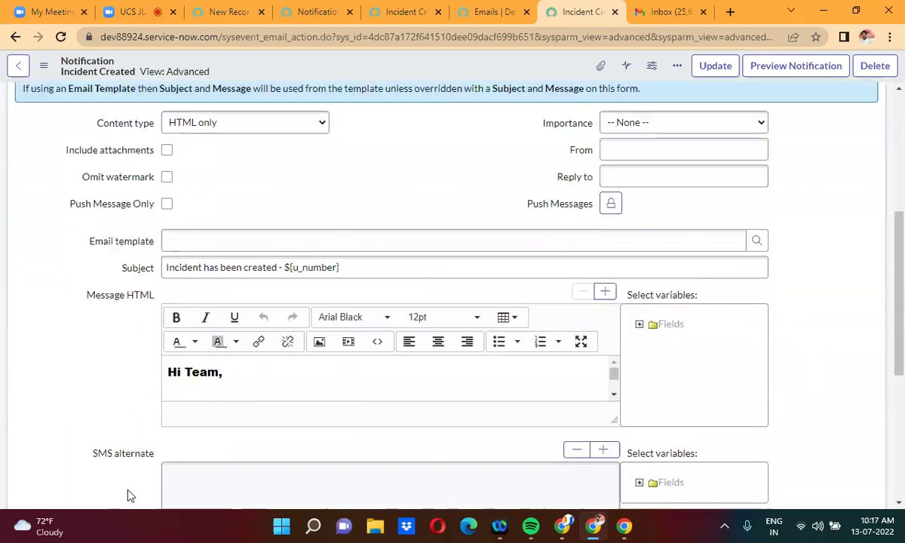
Rewrite the message variables as ${u_short_description}, ${u_description}, ${u_caller} and ${u_priority}.
{"action": "left_click", "coordinate": [581, 281]}
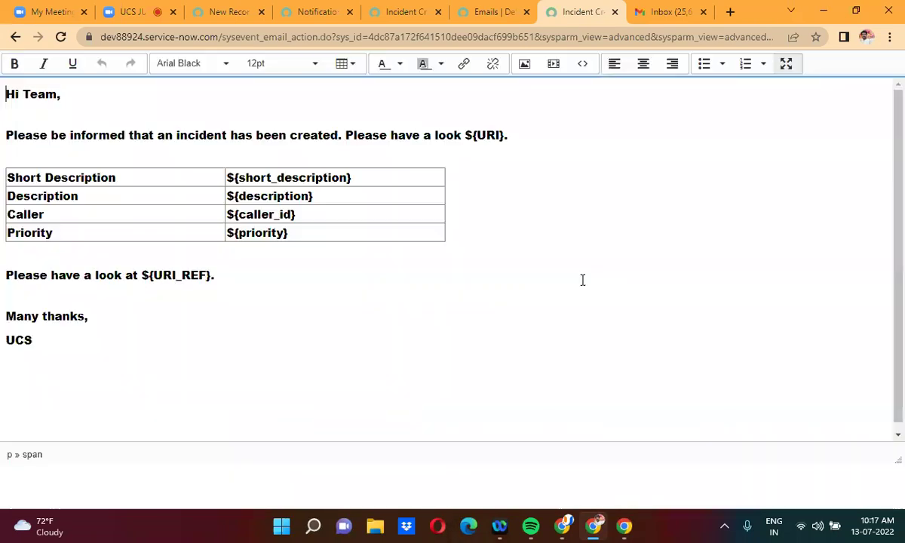
{"action": "left_click", "coordinate": [240, 178]}
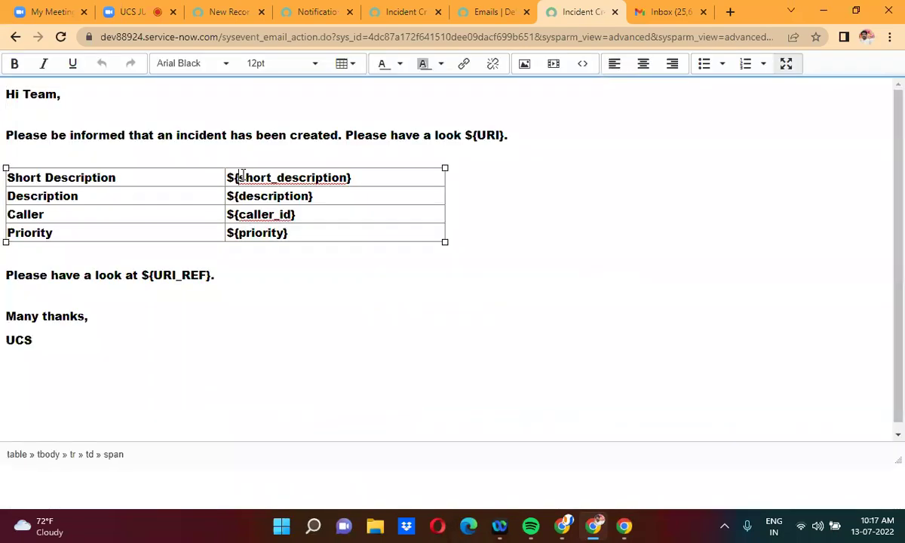
{"action": "type", "text": "u_"}
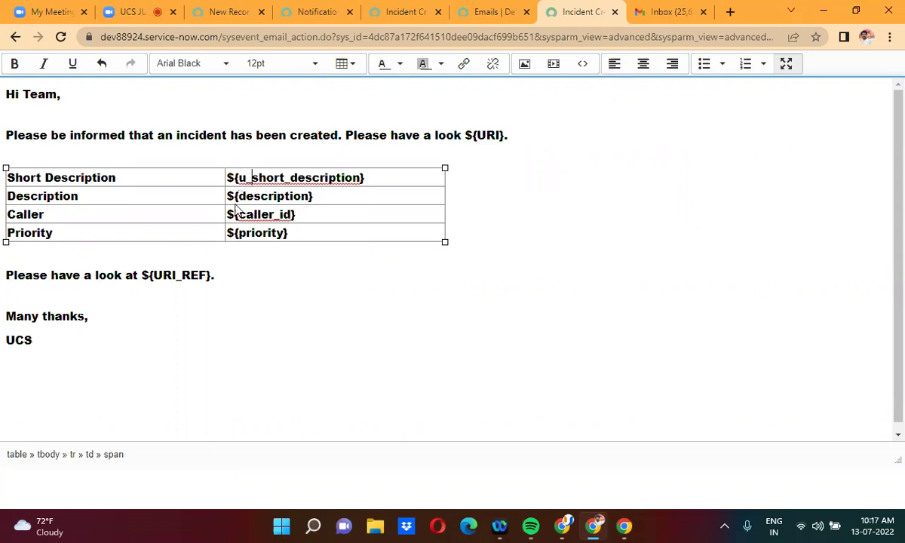
{"action": "left_click", "coordinate": [240, 196]}
{"action": "type", "text": "u"}
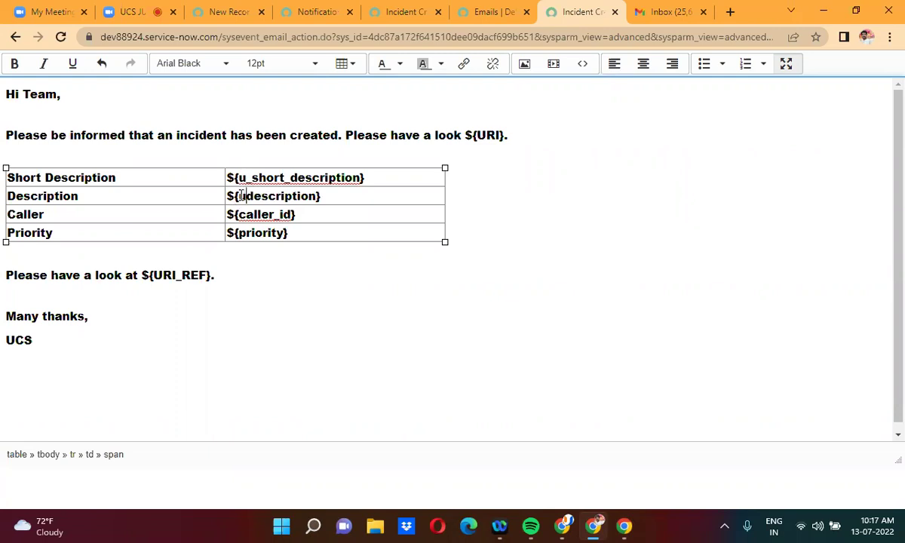
{"action": "type", "text": "_"}
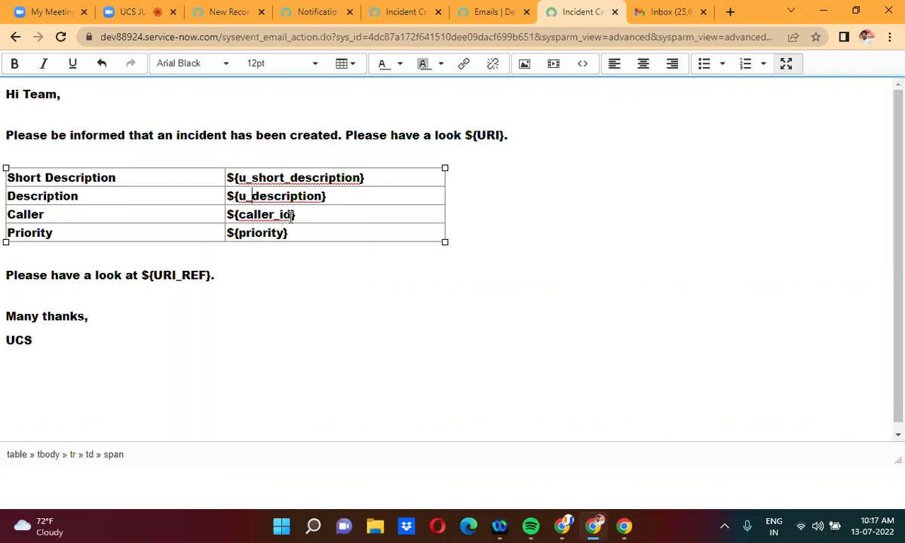
{"action": "left_click", "coordinate": [293, 214]}
{"action": "key", "text": "BackSpace"}
{"action": "key", "text": "BackSpace"}
{"action": "key", "text": "BackSpace"}
{"action": "key", "text": "Left"}
{"action": "key", "text": "Left"}
{"action": "key", "text": "Left"}
{"action": "key", "text": "Left"}
{"action": "key", "text": "Left"}
{"action": "key", "text": "Left"}
{"action": "type", "text": "u_"}
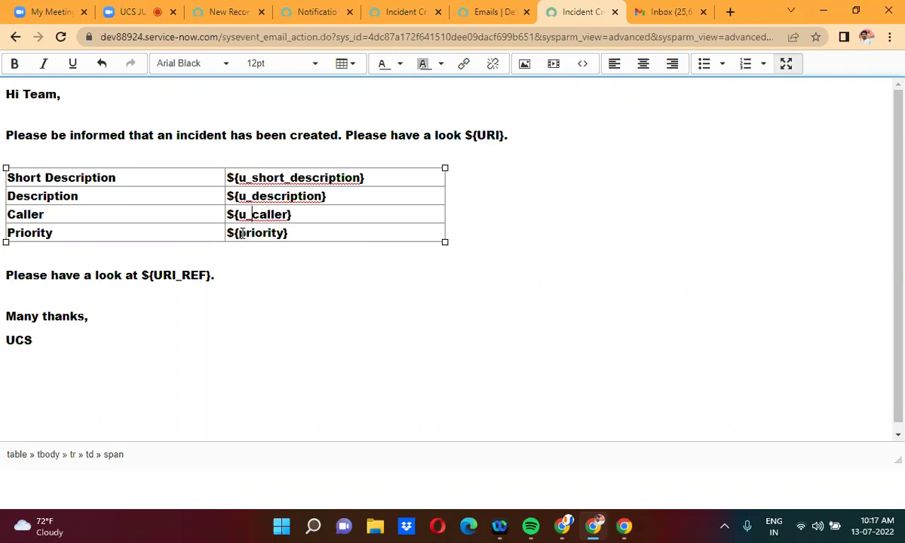
{"action": "left_click", "coordinate": [240, 233]}
{"action": "type", "text": "u_"}
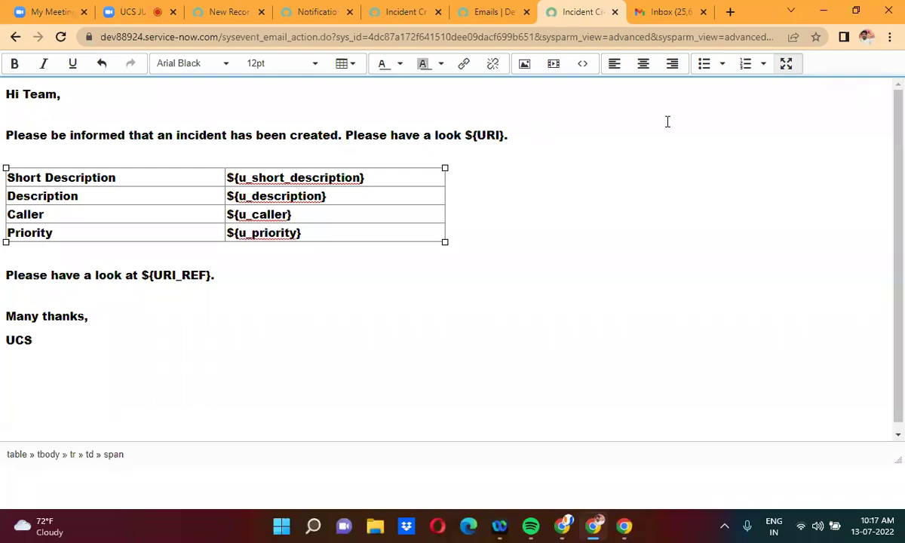
{"action": "left_click", "coordinate": [786, 67]}
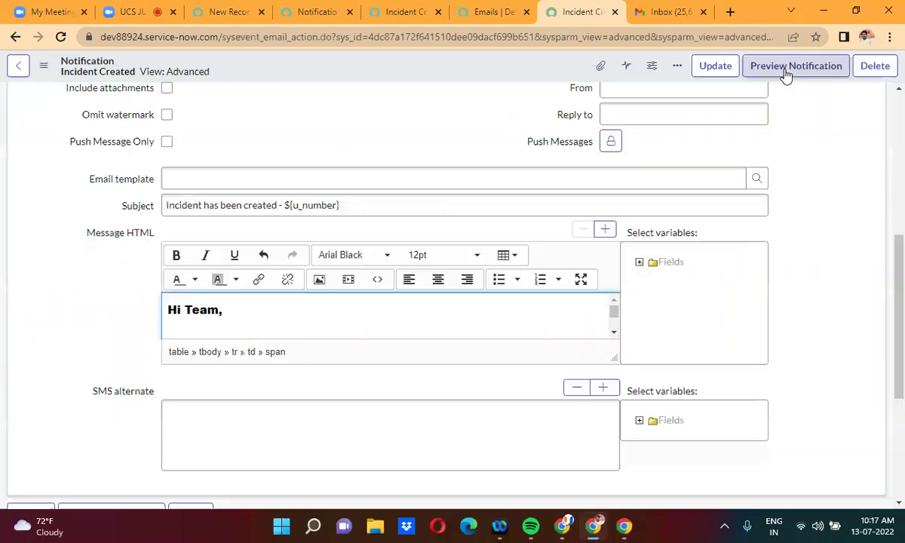
Rename the notification to 'Major issue Created' and save it.
{"action": "right_click", "coordinate": [419, 64]}
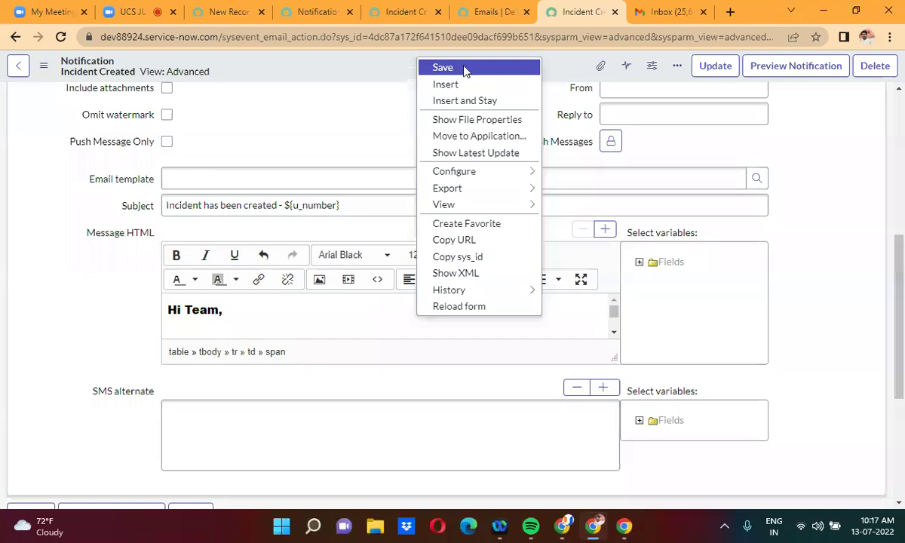
{"action": "left_click", "coordinate": [465, 69]}
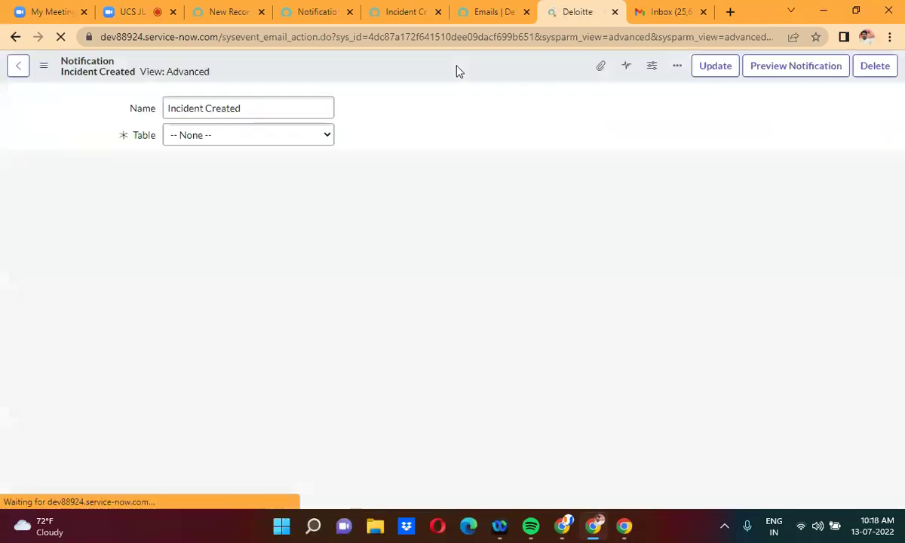
{"action": "left_click", "coordinate": [191, 112]}
{"action": "double_click", "coordinate": [174, 108]}
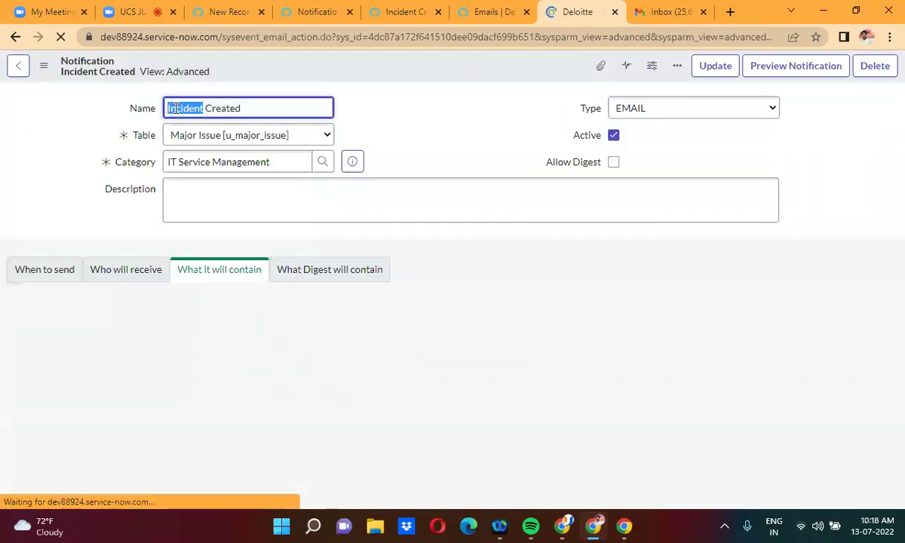
{"action": "type", "text": "Ma"}
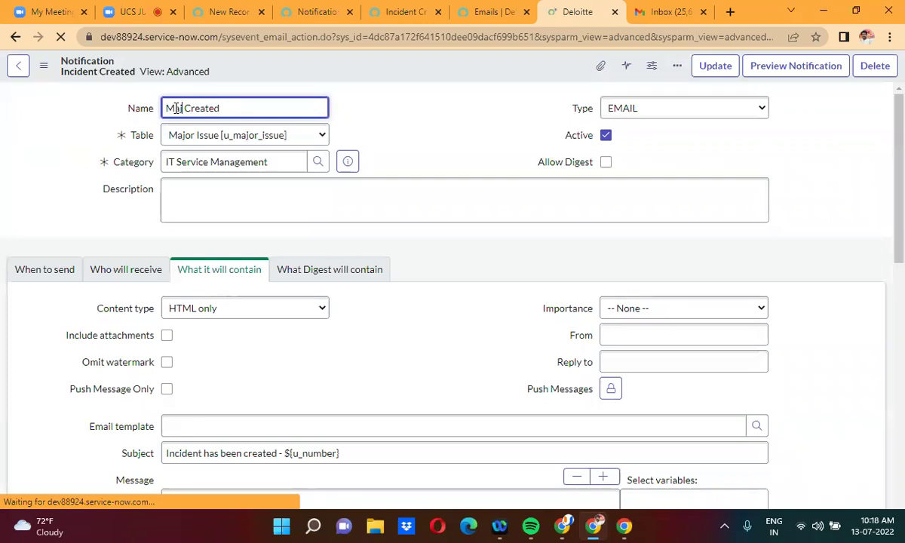
{"action": "type", "text": "jor issu"}
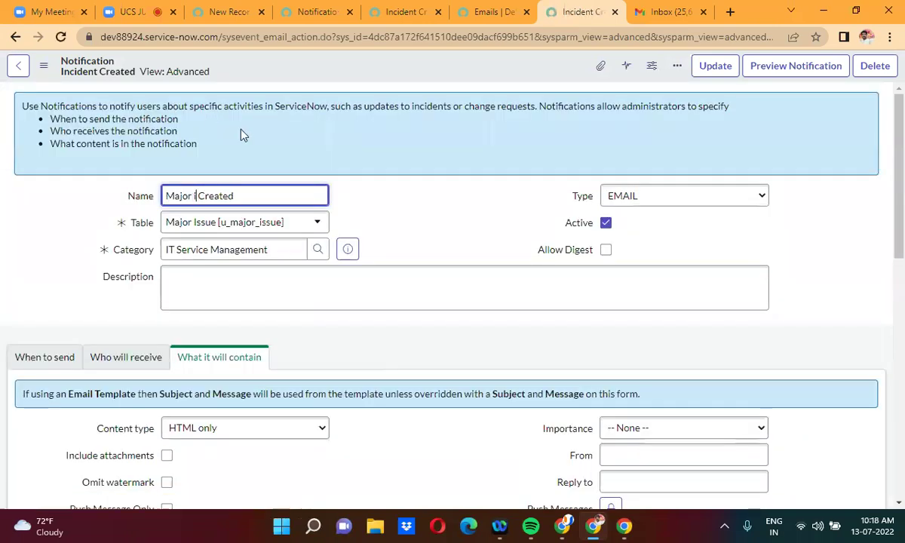
{"action": "type", "text": "e"}
{"action": "left_click", "coordinate": [323, 152]}
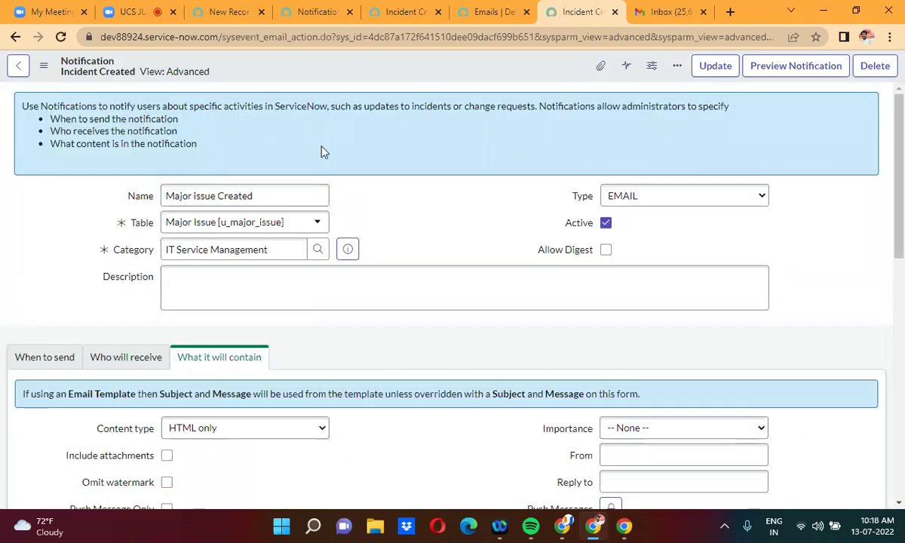
{"action": "right_click", "coordinate": [376, 67]}
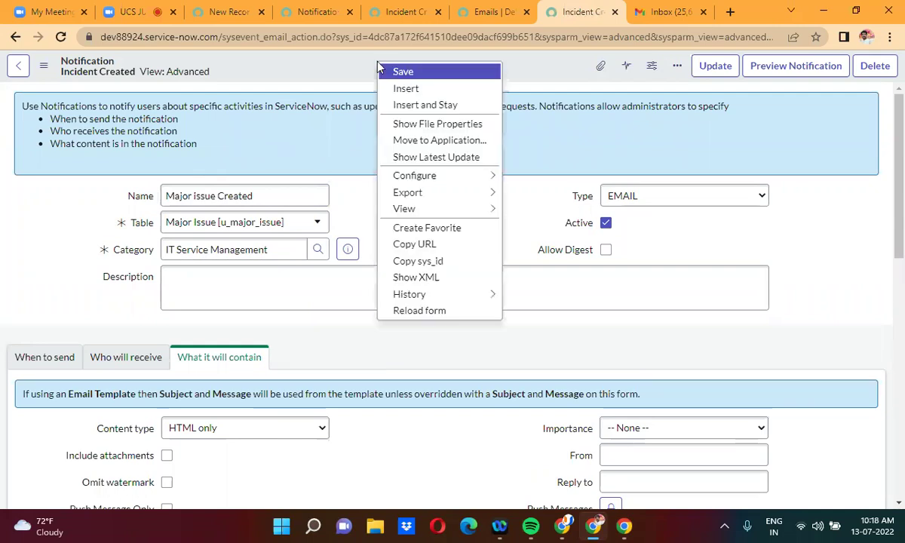
{"action": "left_click", "coordinate": [402, 73]}
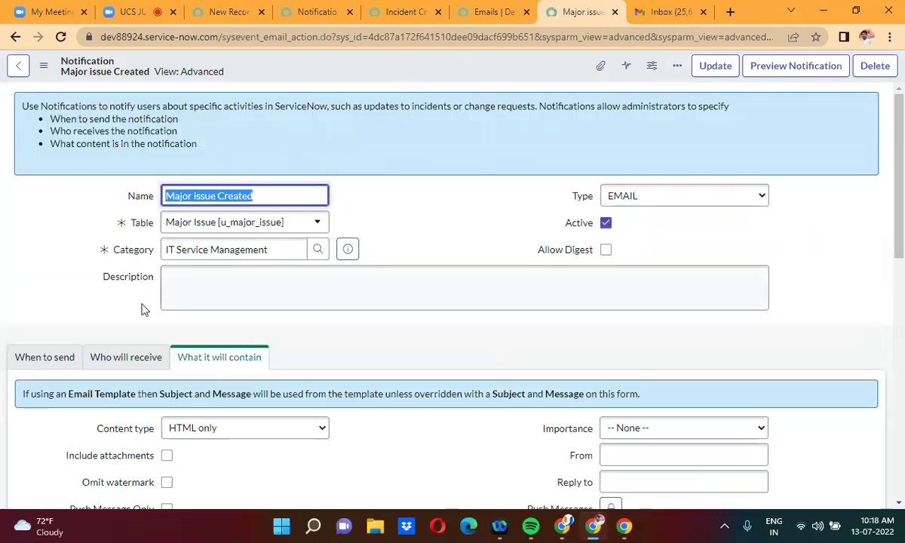
Review the When to send conditions of the Major issue Created notification.
{"action": "left_click", "coordinate": [45, 356]}
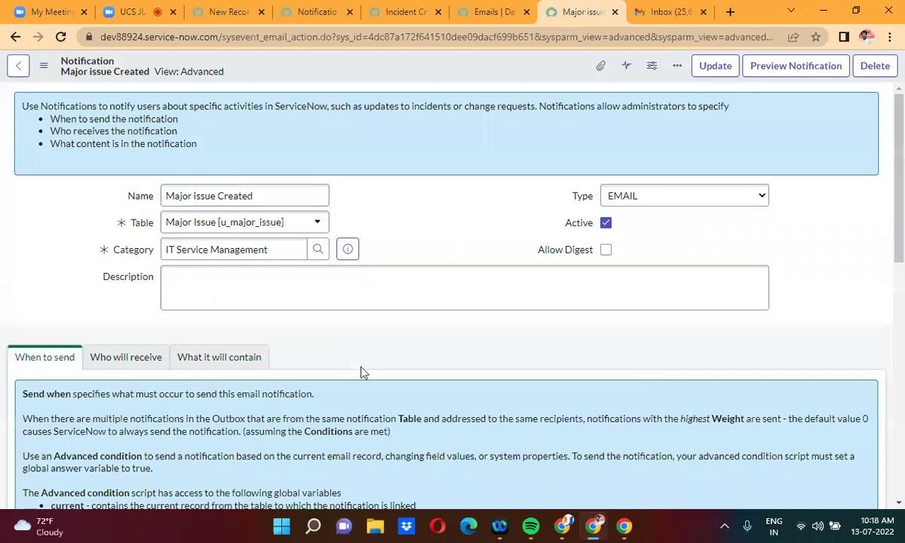
{"action": "scroll", "coordinate": [364, 373], "scroll_direction": "down", "scroll_amount": 4}
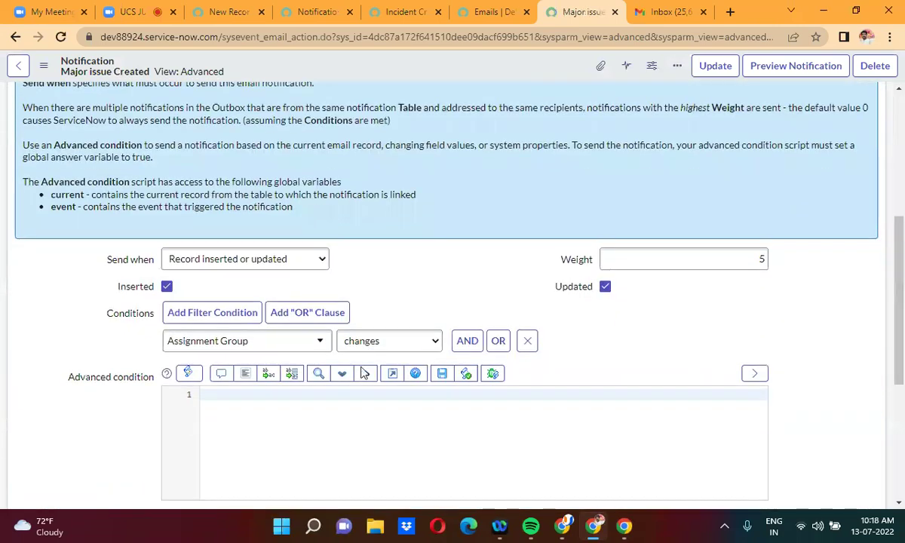
{"action": "scroll", "coordinate": [364, 373], "scroll_direction": "up", "scroll_amount": 3}
{"action": "scroll", "coordinate": [362, 366], "scroll_direction": "up", "scroll_amount": 1}
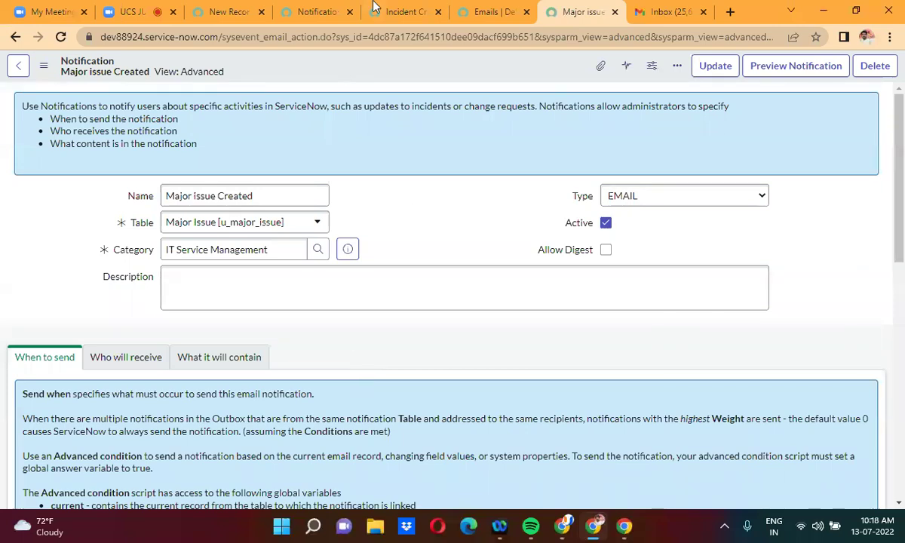
{"action": "left_click", "coordinate": [402, 10]}
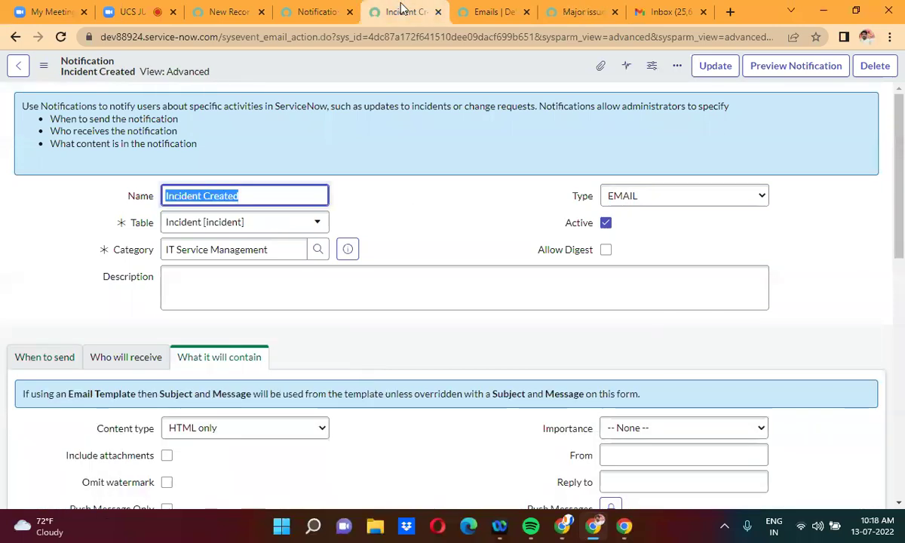
Fill the new Major Issue with Application Development group, short description and description 'test', and save.
{"action": "left_click", "coordinate": [234, 11]}
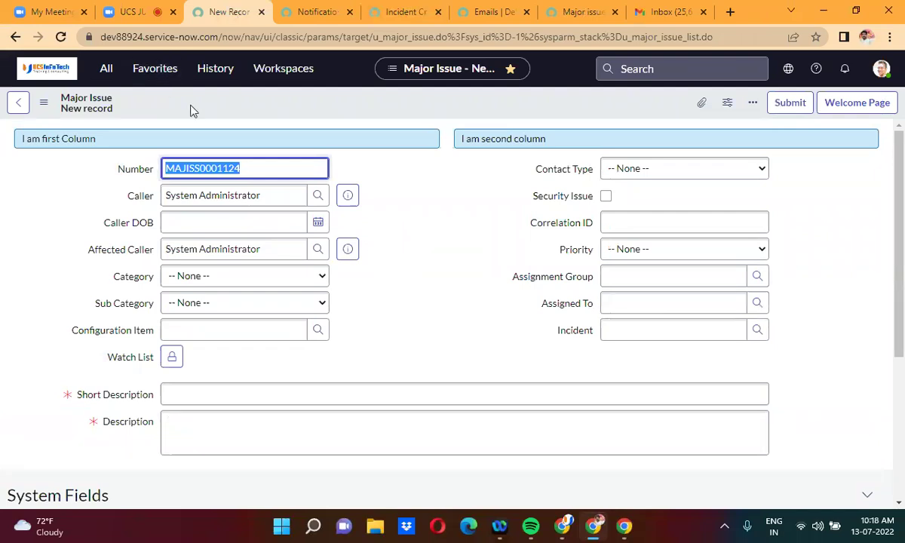
{"action": "left_click", "coordinate": [625, 270]}
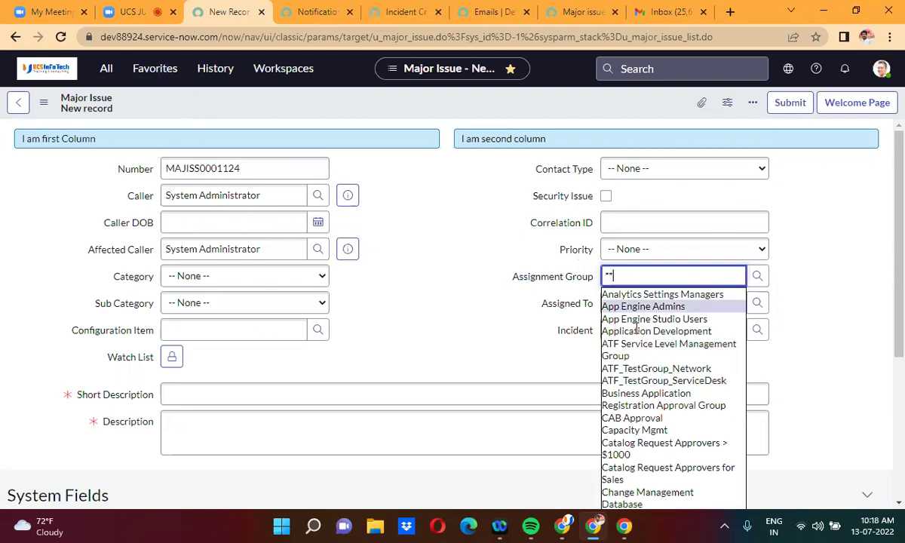
{"action": "left_click", "coordinate": [673, 330]}
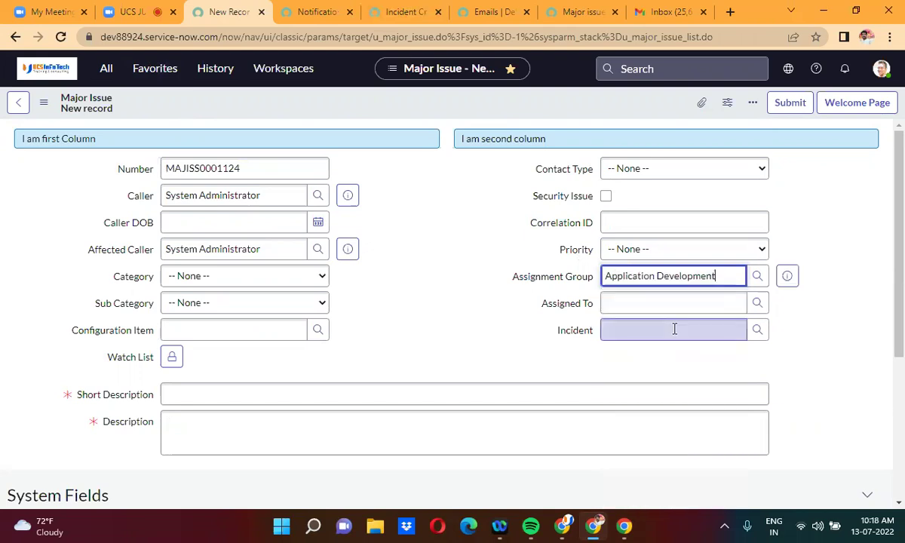
{"action": "left_click", "coordinate": [249, 391]}
{"action": "type", "text": "test"}
{"action": "key", "text": "Tab"}
{"action": "type", "text": "test"}
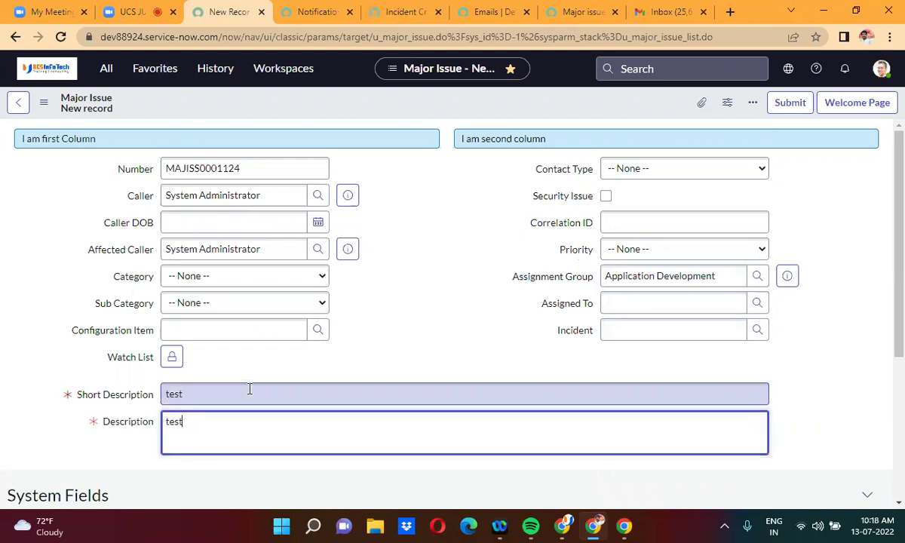
{"action": "right_click", "coordinate": [305, 91]}
{"action": "left_click", "coordinate": [271, 113]}
{"action": "right_click", "coordinate": [271, 113]}
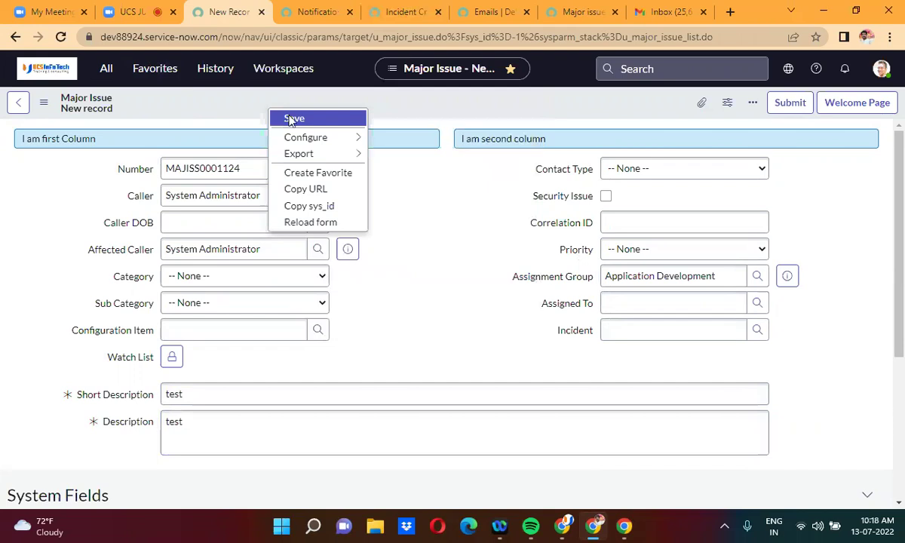
{"action": "left_click", "coordinate": [294, 119]}
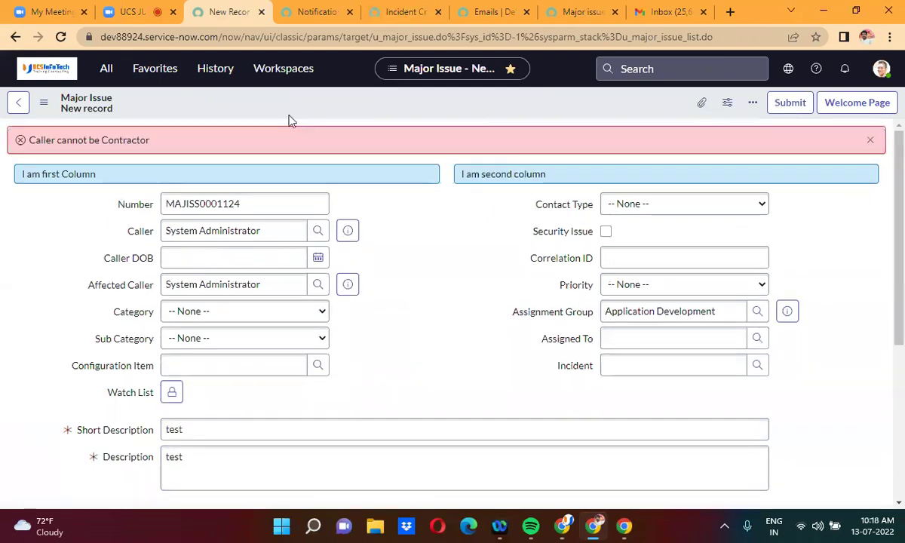
Replace the contractor caller with a different user and save MAJISS0001124.
{"action": "left_click", "coordinate": [264, 229]}
{"action": "triple_click", "coordinate": [263, 228]}
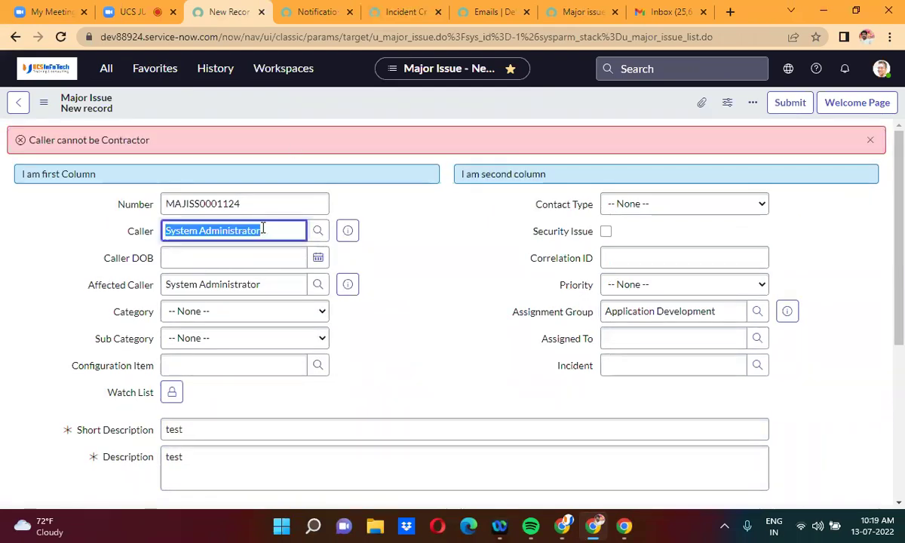
{"action": "key", "text": "BackSpace"}
{"action": "type", "text": "**"}
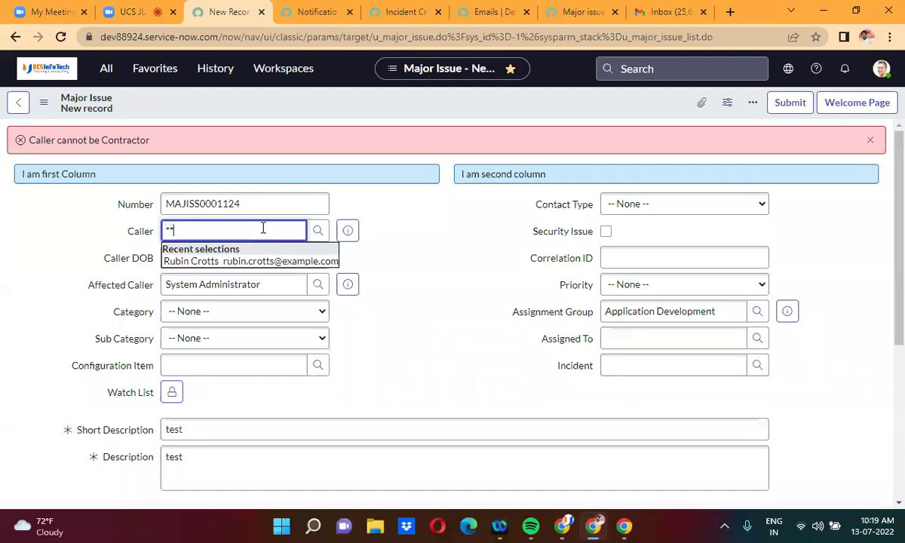
{"action": "left_click", "coordinate": [211, 375]}
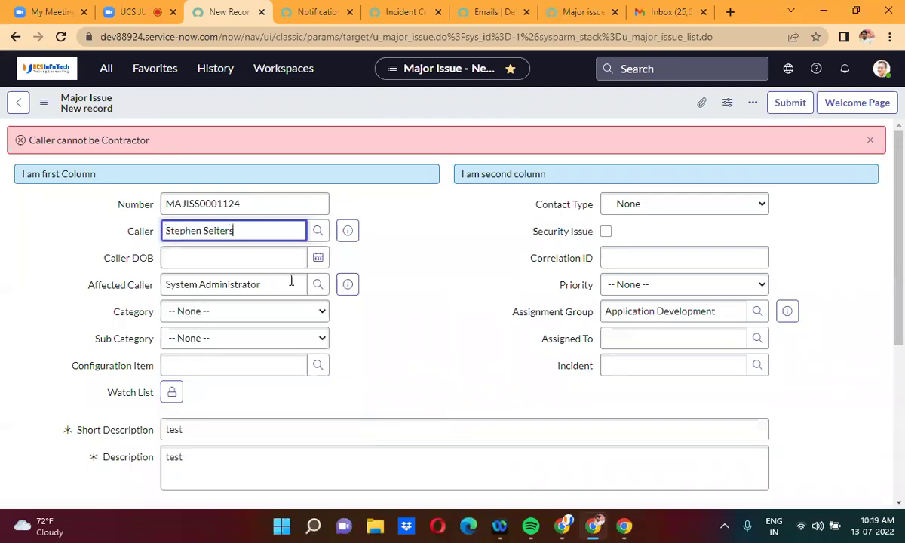
{"action": "right_click", "coordinate": [324, 91]}
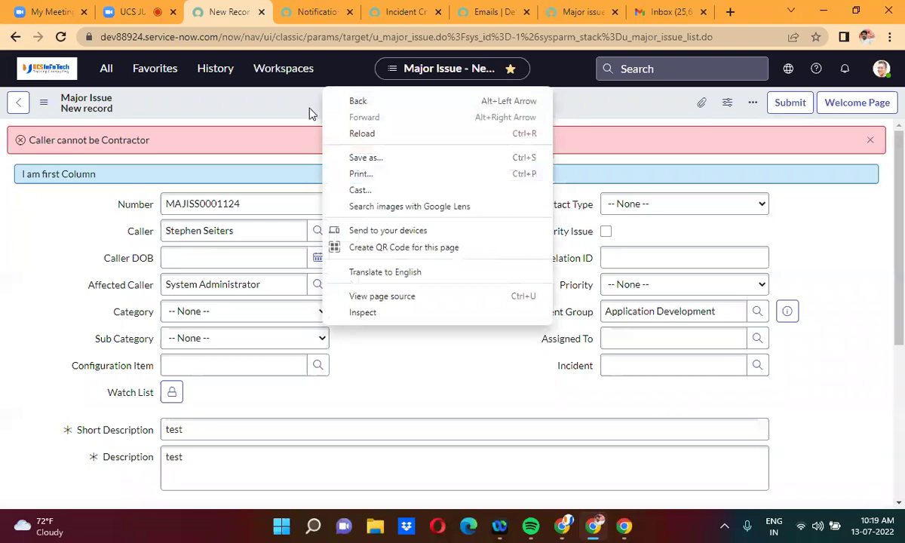
{"action": "left_click", "coordinate": [309, 112]}
{"action": "right_click", "coordinate": [309, 111]}
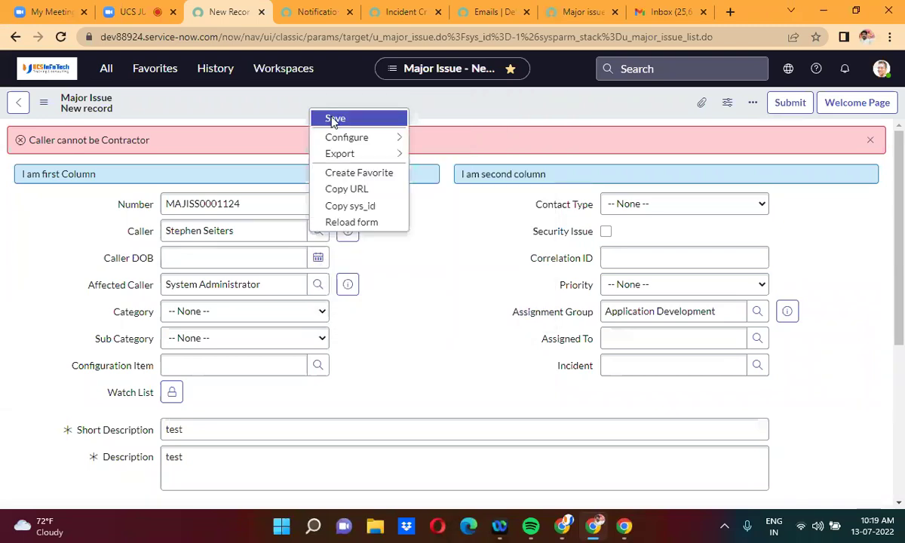
{"action": "left_click", "coordinate": [332, 119]}
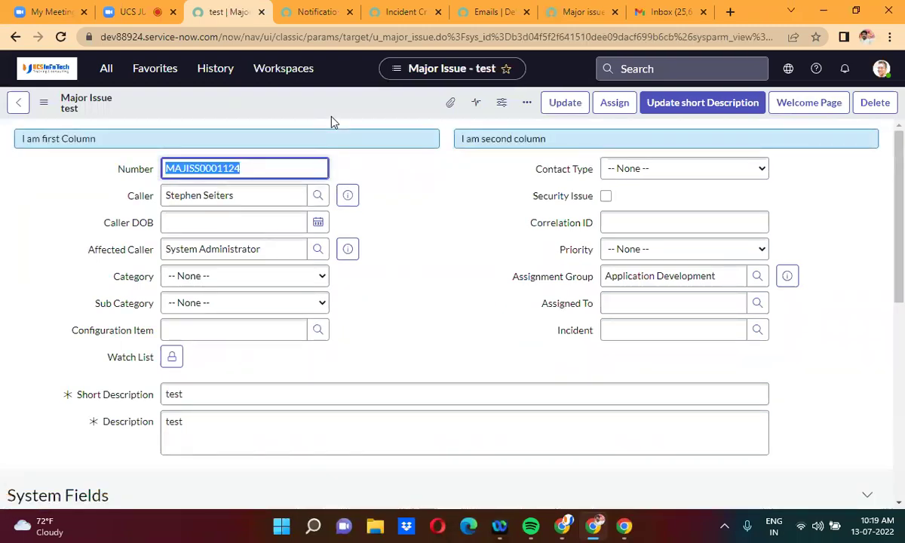
Refresh today's emails until 'Incident has been created - MAJISS0001124' appears, and open it in a new tab.
{"action": "left_click", "coordinate": [489, 11]}
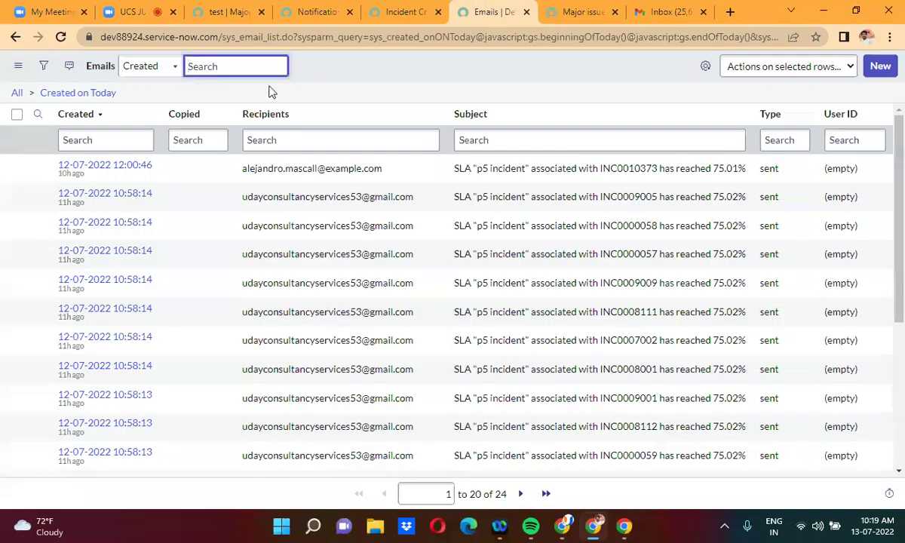
{"action": "left_click", "coordinate": [95, 93]}
{"action": "left_click", "coordinate": [96, 93]}
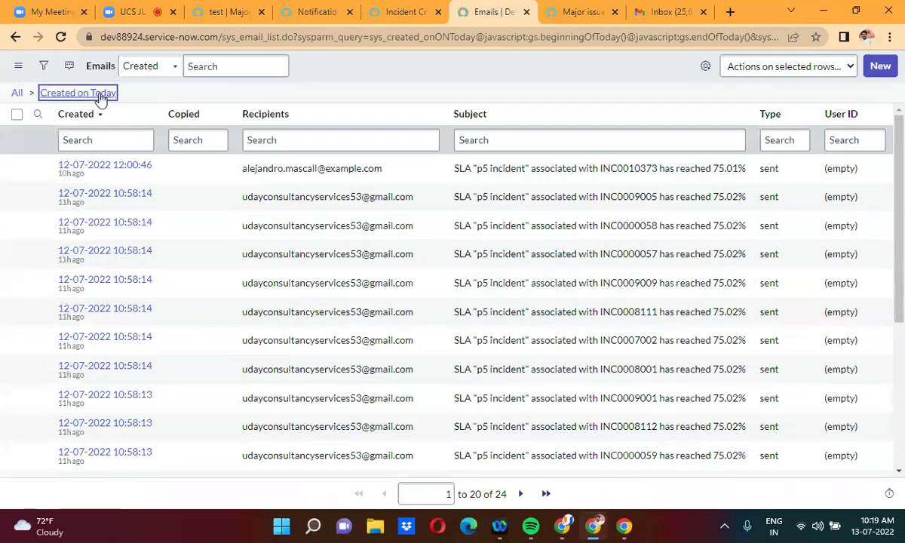
{"action": "left_click", "coordinate": [101, 96]}
{"action": "left_click", "coordinate": [100, 96]}
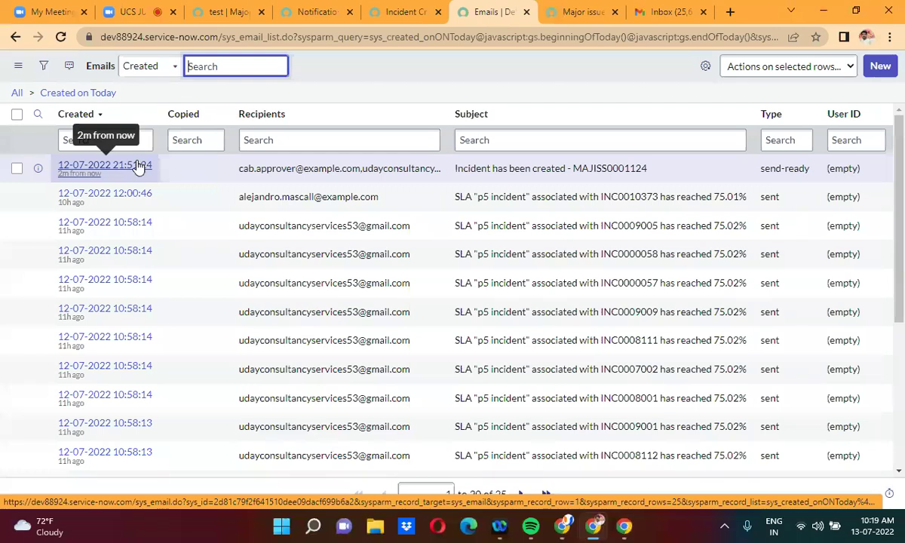
{"action": "right_click", "coordinate": [35, 173]}
{"action": "left_click", "coordinate": [96, 184]}
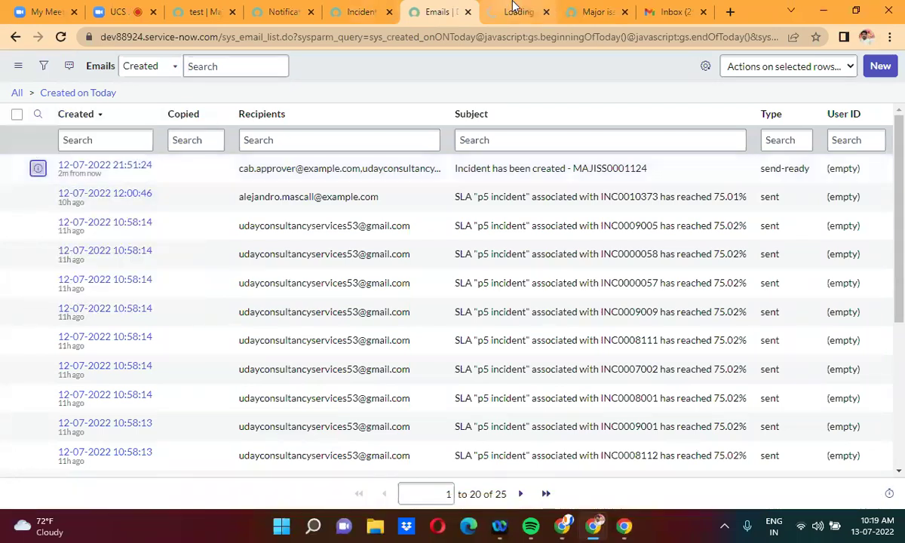
Check the test email's recipients and body, scrolling down to its Related Links.
{"action": "left_click", "coordinate": [513, 7]}
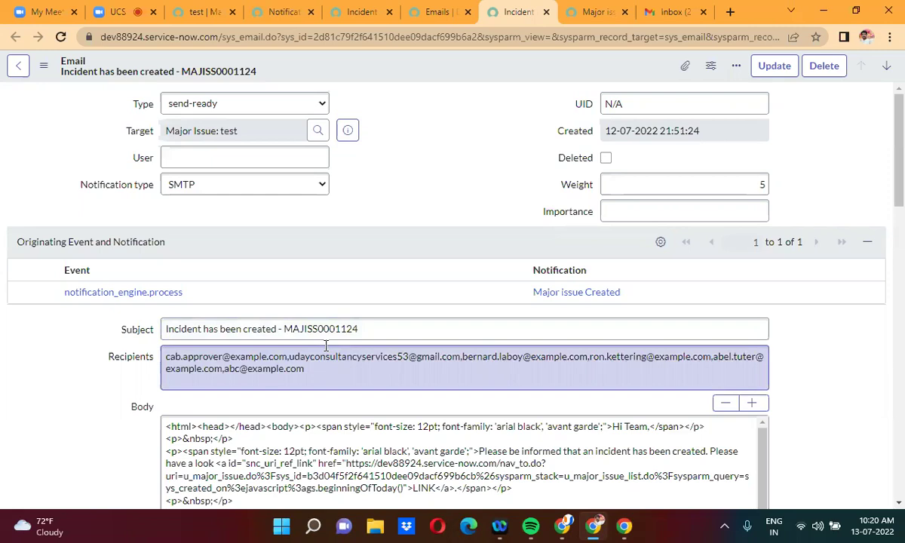
{"action": "key", "text": "Tab"}
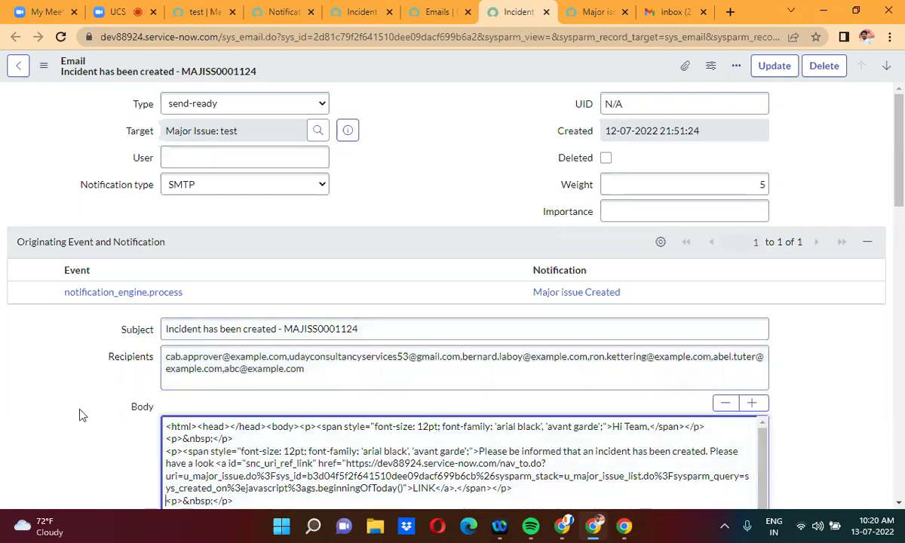
{"action": "scroll", "coordinate": [78, 413], "scroll_direction": "down", "scroll_amount": 2}
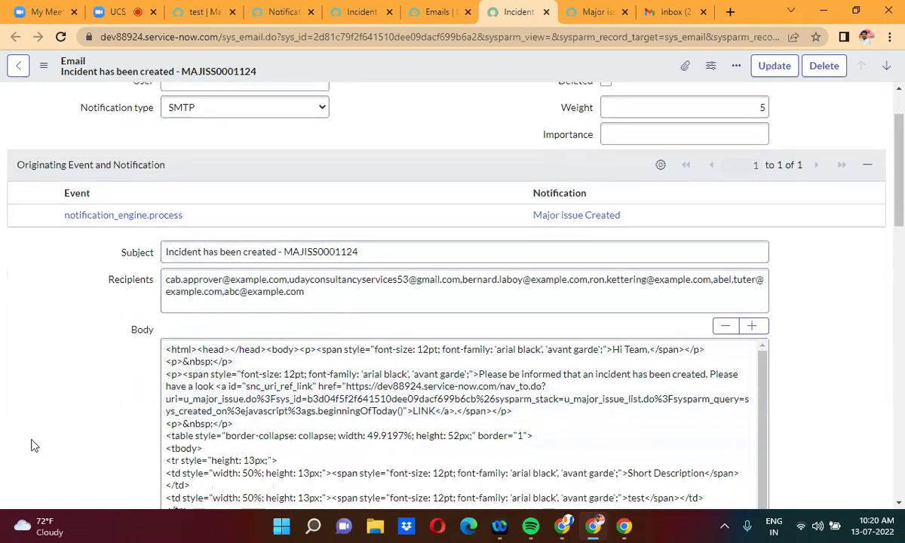
{"action": "scroll", "coordinate": [32, 445], "scroll_direction": "down", "scroll_amount": 10}
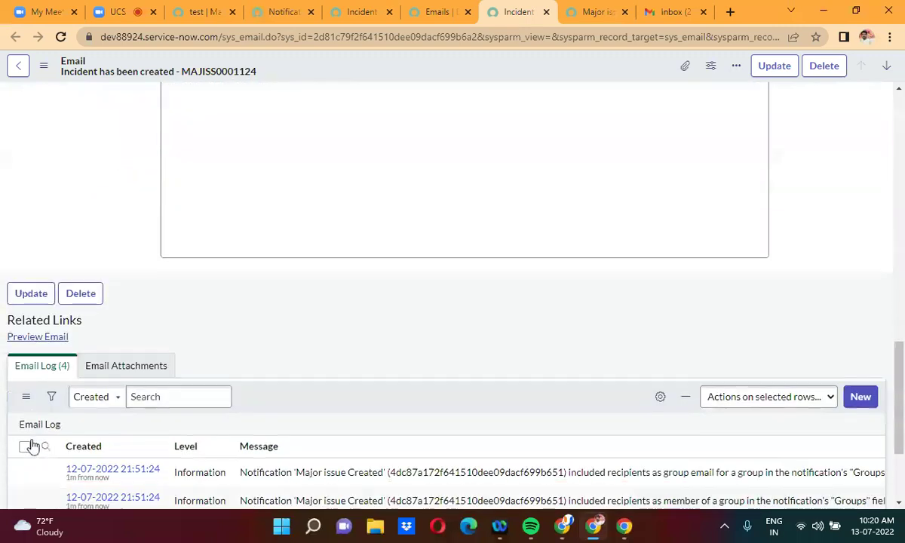
Preview the email, highlight its caller, and open the linked test Major Issue MAJISS0001124.
{"action": "left_click", "coordinate": [45, 340]}
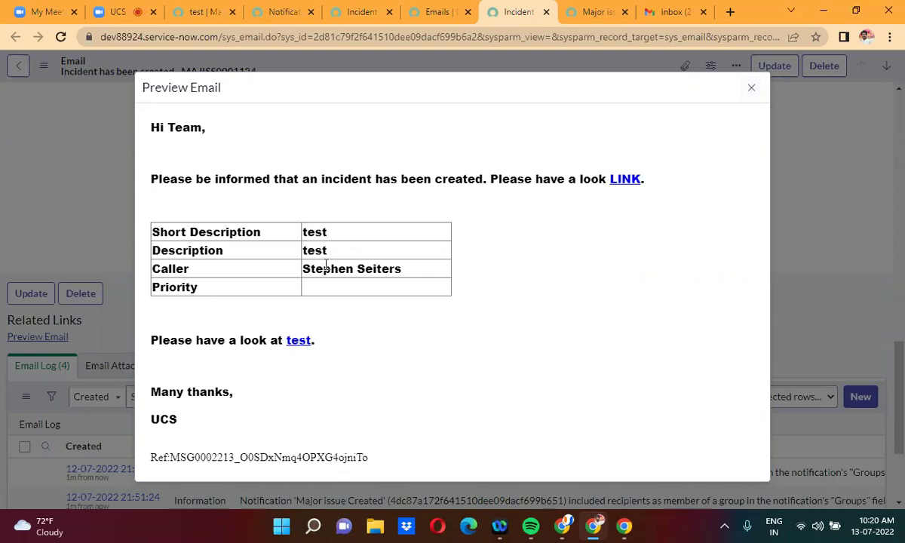
{"action": "triple_click", "coordinate": [326, 265]}
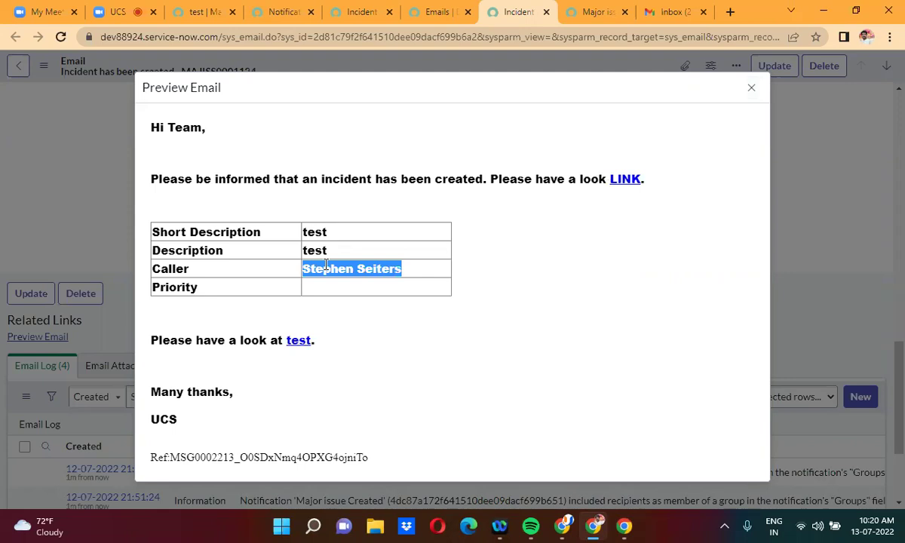
{"action": "left_click", "coordinate": [299, 347]}
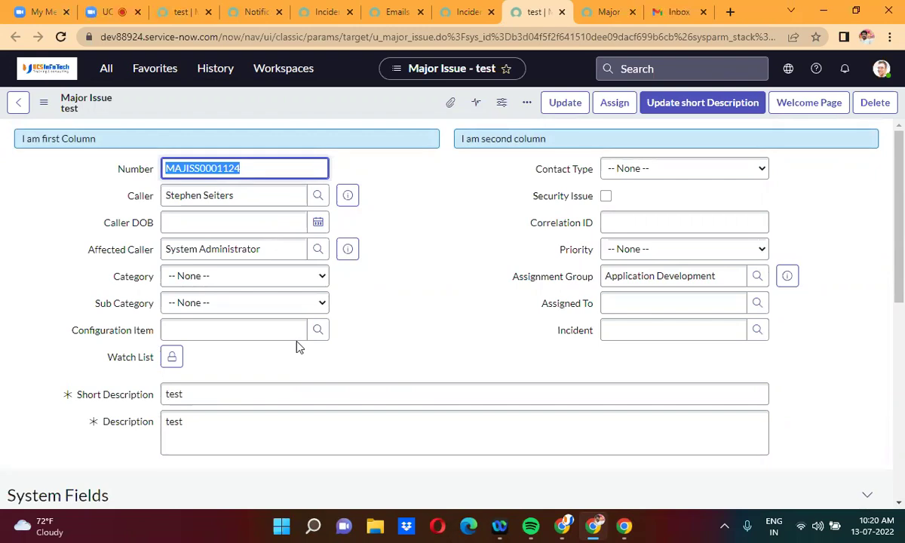
Start a new Major Issue from Favorites and fill in its short description and description.
{"action": "left_click", "coordinate": [178, 13]}
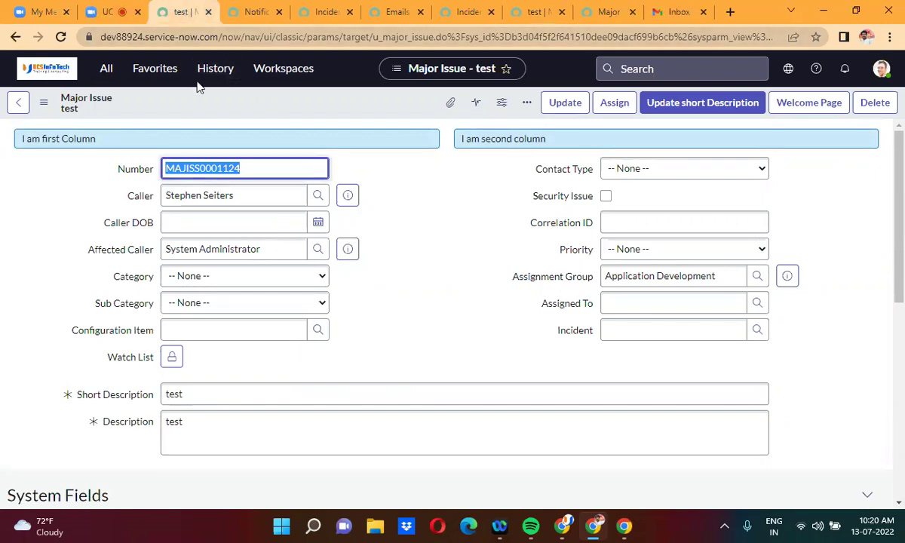
{"action": "left_click", "coordinate": [148, 75]}
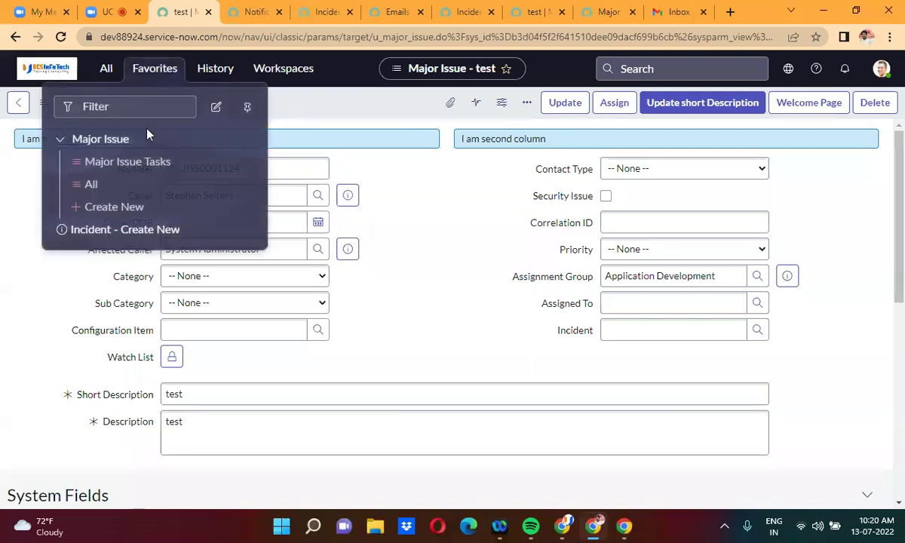
{"action": "left_click", "coordinate": [113, 209]}
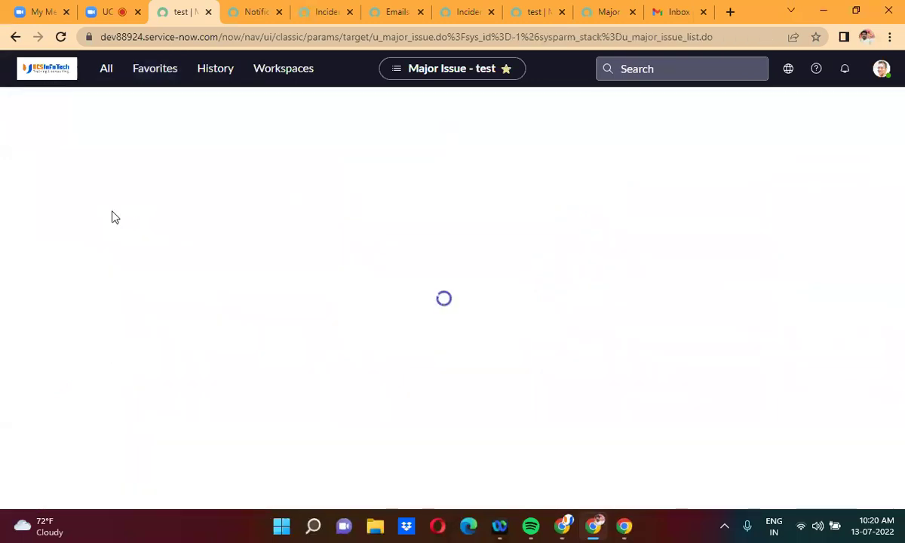
{"action": "left_click", "coordinate": [238, 398]}
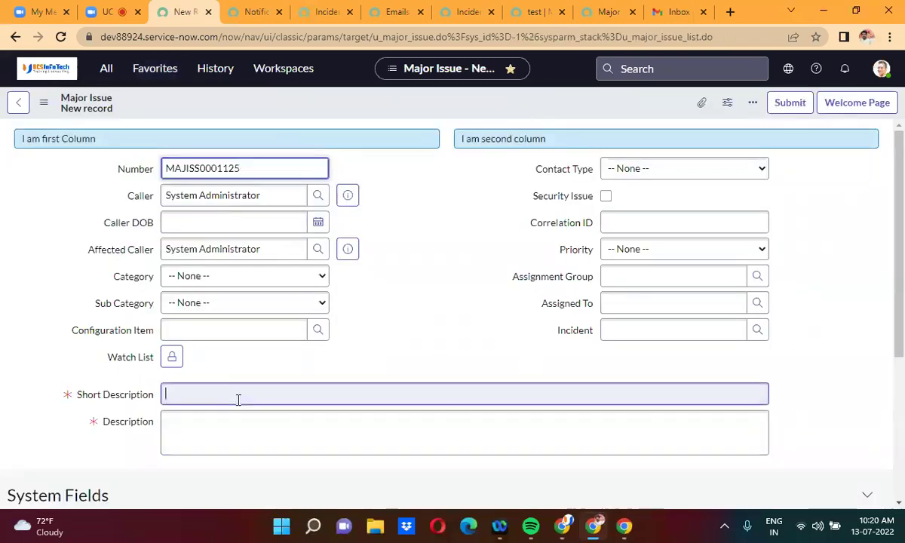
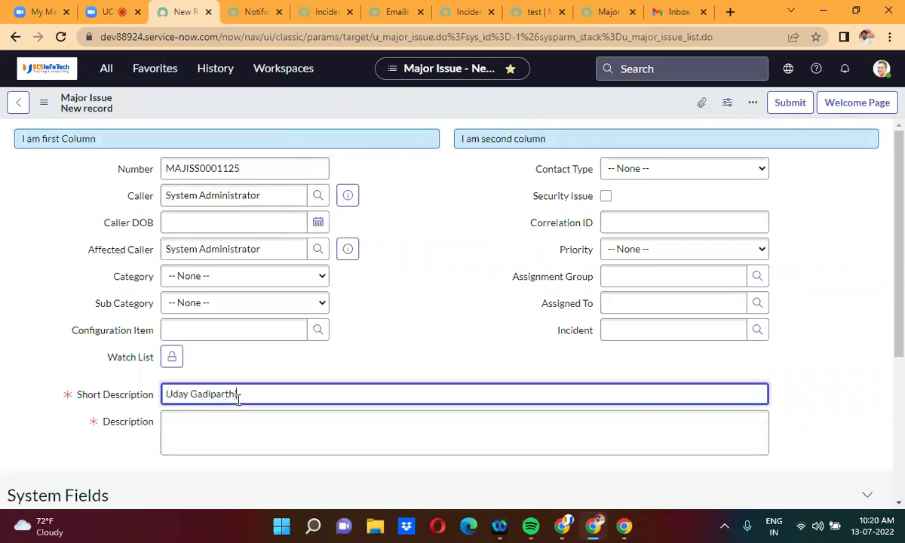
{"action": "key", "text": "Tab"}
{"action": "type", "text": "Uda"}
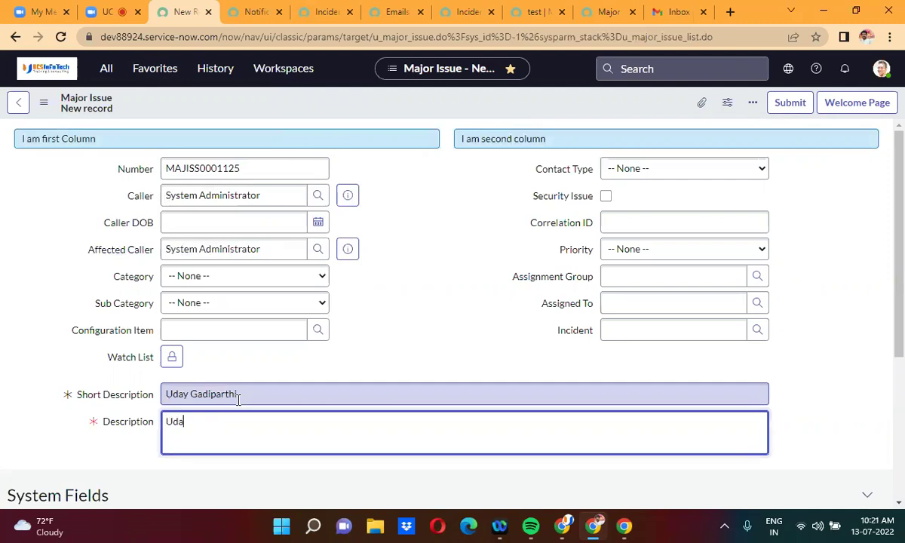
{"action": "type", "text": "y Description"}
Set the new Major Issue's Assignment Group to Application Development.
{"action": "left_click", "coordinate": [641, 302]}
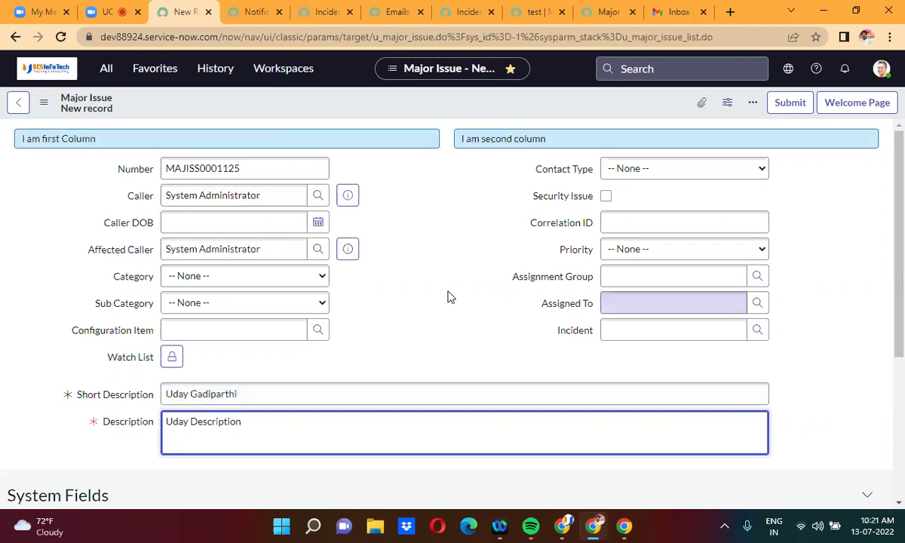
{"action": "left_click", "coordinate": [606, 277]}
{"action": "type", "text": "*"}
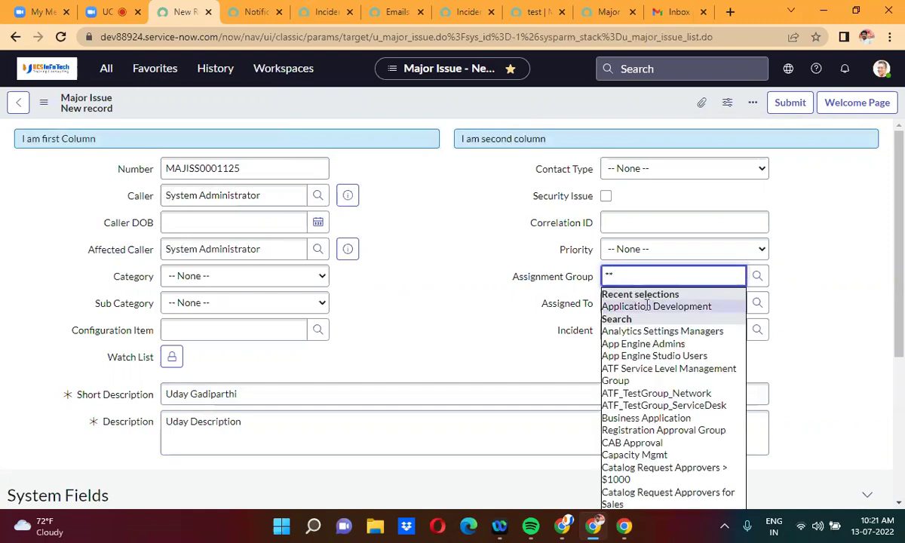
{"action": "left_click", "coordinate": [650, 306]}
{"action": "left_click", "coordinate": [435, 212]}
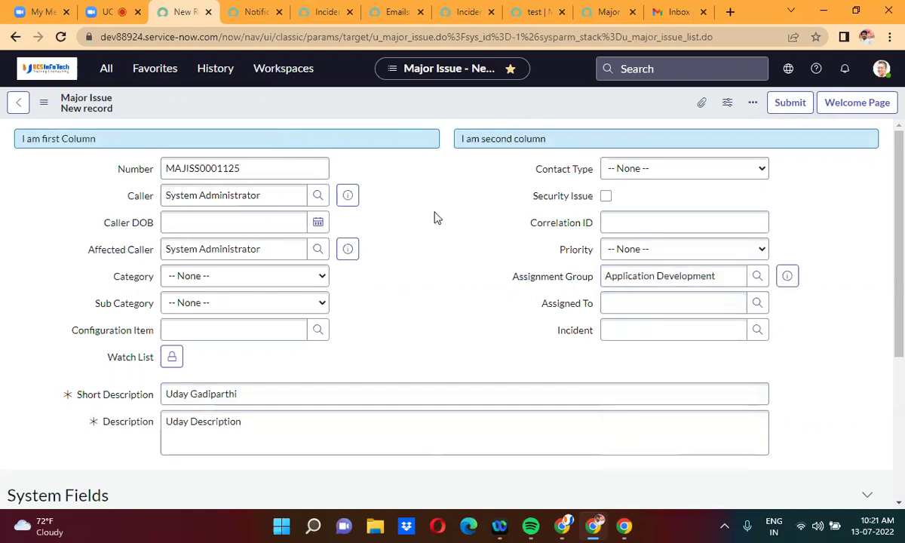
Replace the caller with a different user and save Major Issue MAJISS0001125.
{"action": "right_click", "coordinate": [377, 103]}
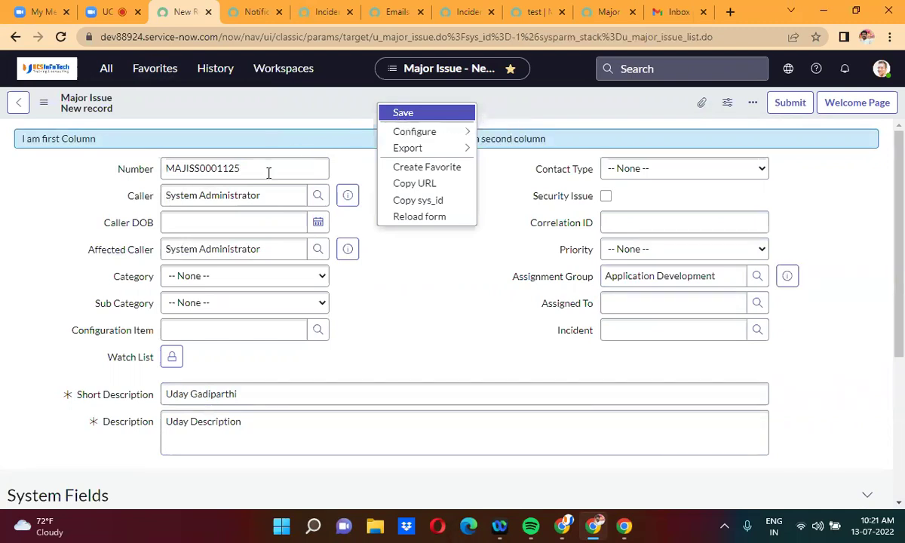
{"action": "left_click", "coordinate": [242, 201]}
{"action": "triple_click", "coordinate": [243, 200]}
{"action": "key", "text": "BackSpace"}
{"action": "type", "text": "*"}
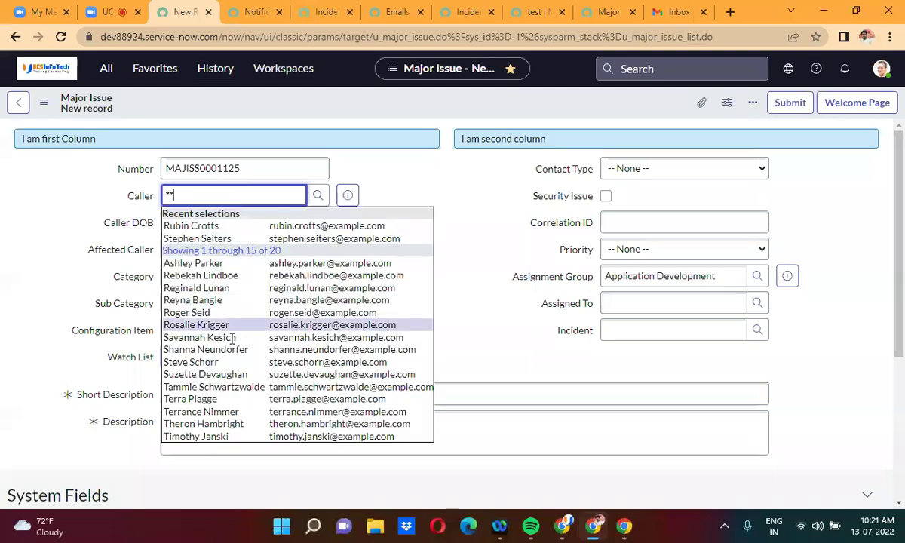
{"action": "left_click", "coordinate": [222, 365]}
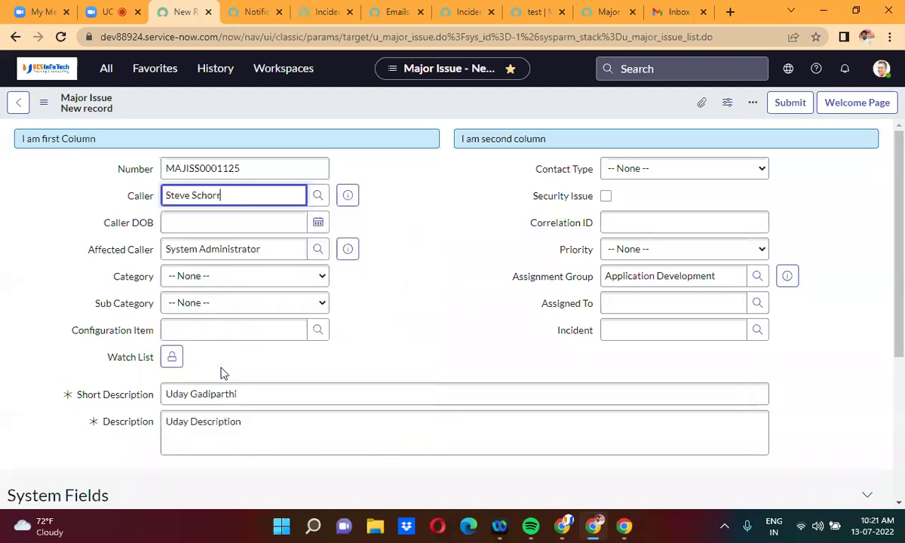
{"action": "right_click", "coordinate": [401, 102]}
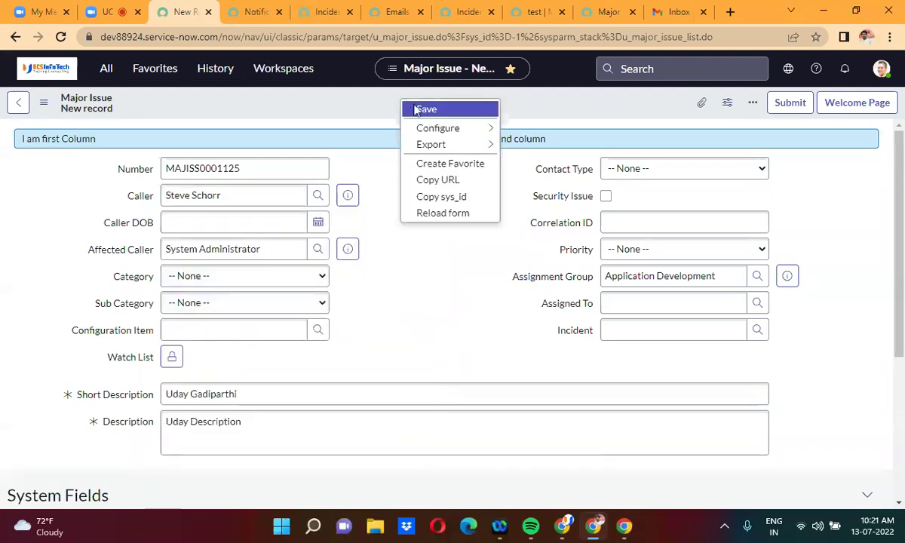
{"action": "left_click", "coordinate": [422, 110]}
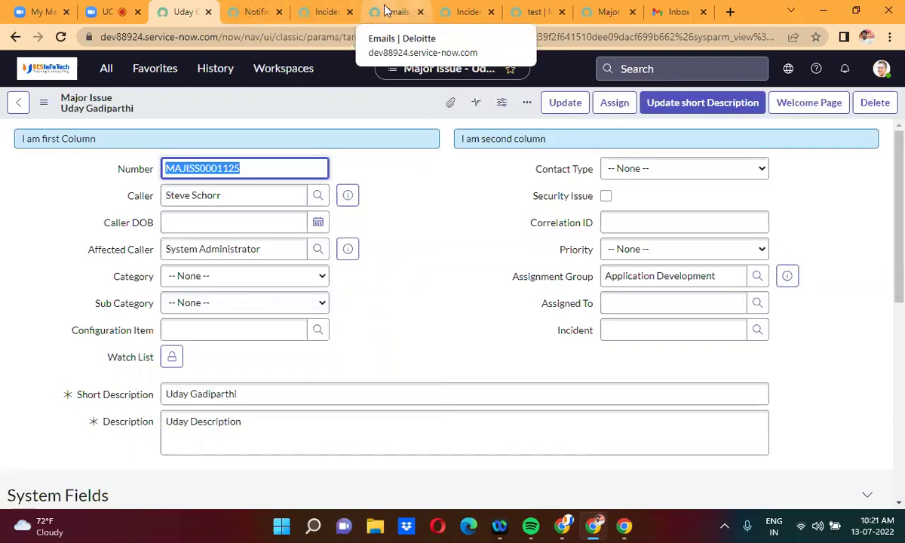
Refresh today's emails and open the new MAJISS0001125 email in a separate tab.
{"action": "left_click", "coordinate": [385, 11]}
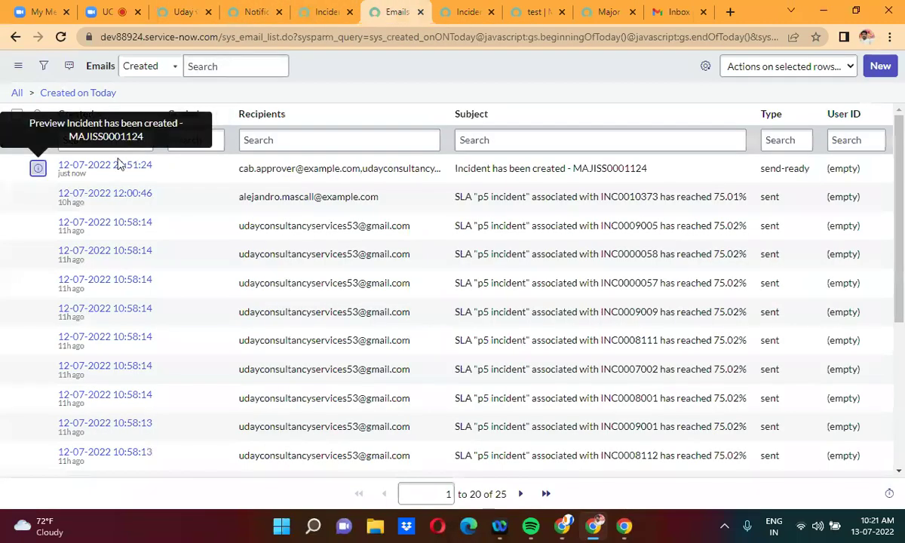
{"action": "left_click", "coordinate": [110, 94]}
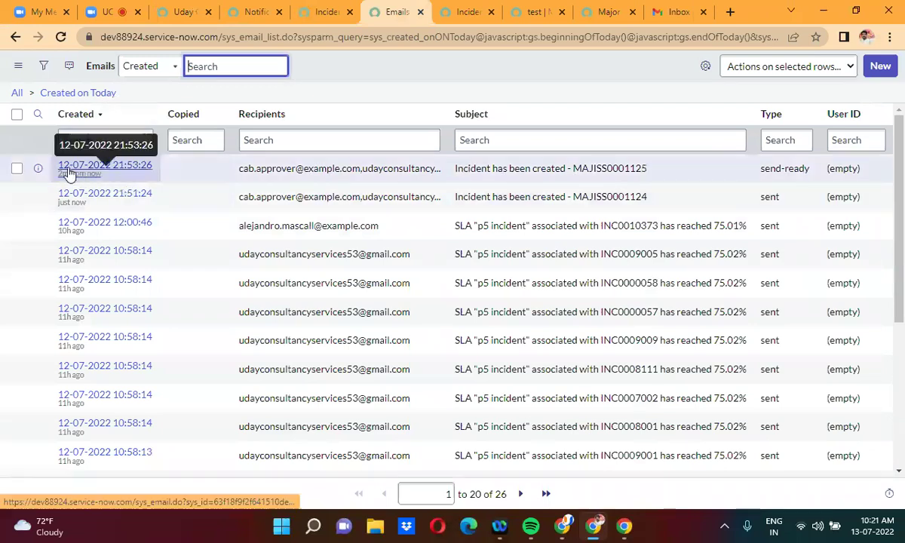
{"action": "right_click", "coordinate": [40, 170]}
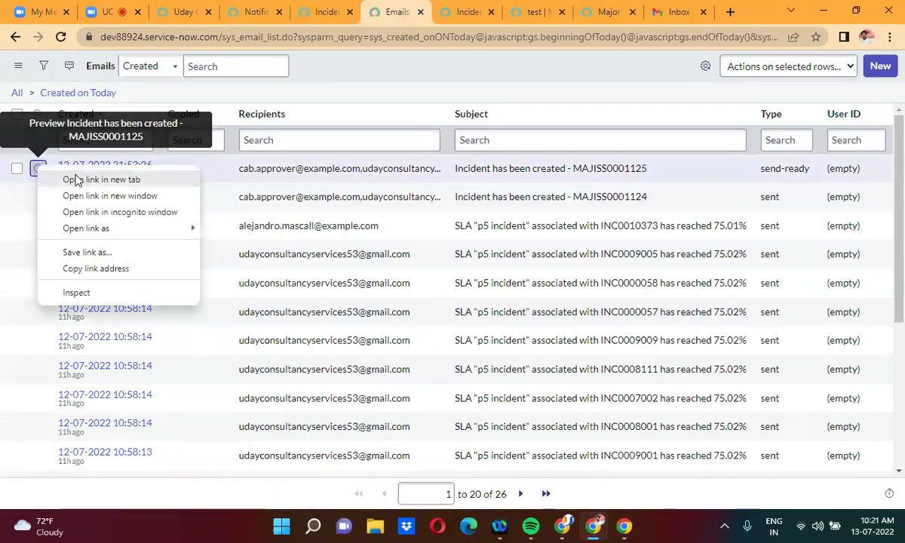
{"action": "left_click", "coordinate": [75, 180]}
{"action": "left_click", "coordinate": [411, 10]}
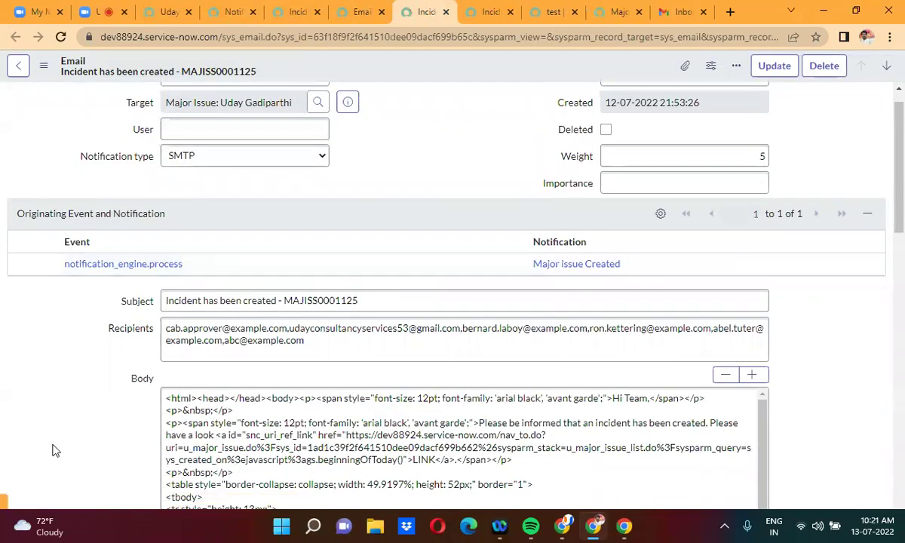
Preview the email's descriptions and caller, then follow its link back to MAJISS0001125.
{"action": "scroll", "coordinate": [53, 450], "scroll_direction": "down", "scroll_amount": 5}
{"action": "scroll", "coordinate": [53, 450], "scroll_direction": "down", "scroll_amount": 6}
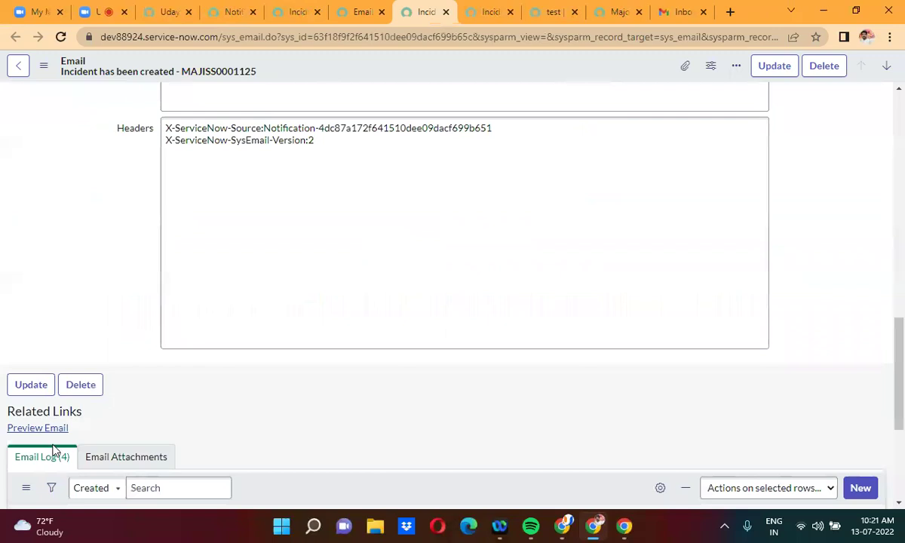
{"action": "left_click", "coordinate": [37, 430]}
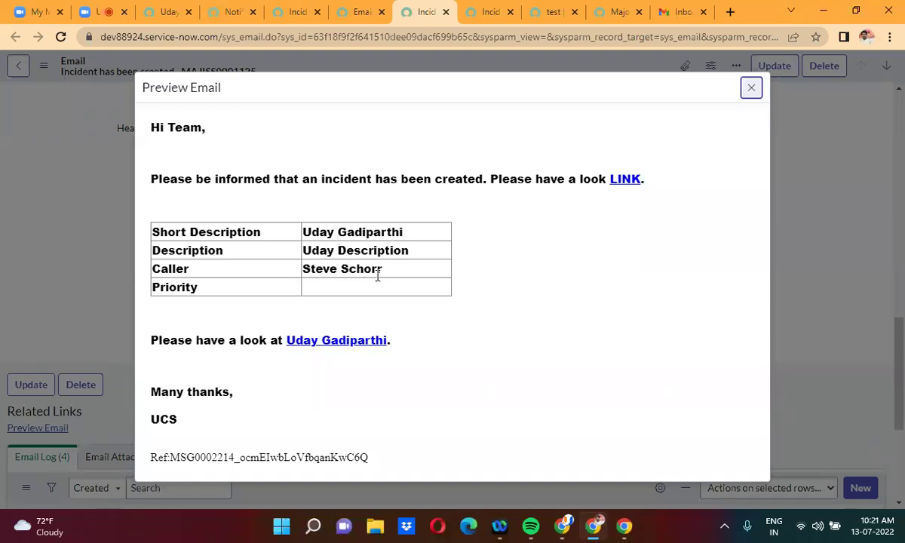
{"action": "left_click", "coordinate": [330, 343]}
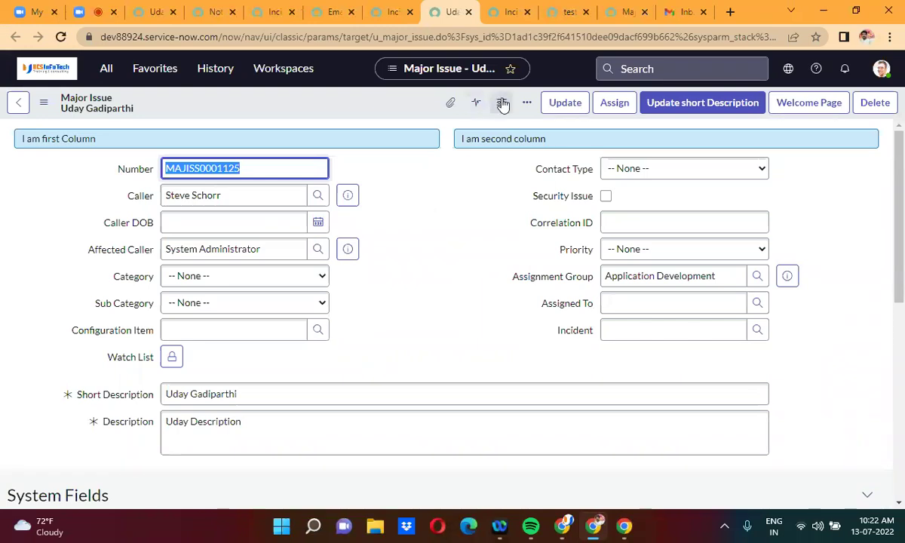
Review Major issue Created's When to send: Inserted, Updated, and Assignment Group changes condition.
{"action": "left_click", "coordinate": [573, 11]}
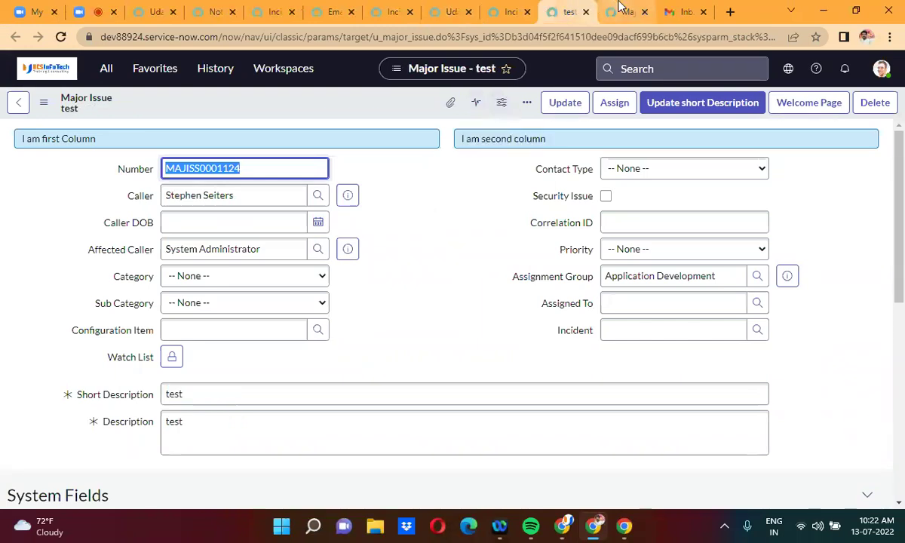
{"action": "left_click", "coordinate": [622, 11]}
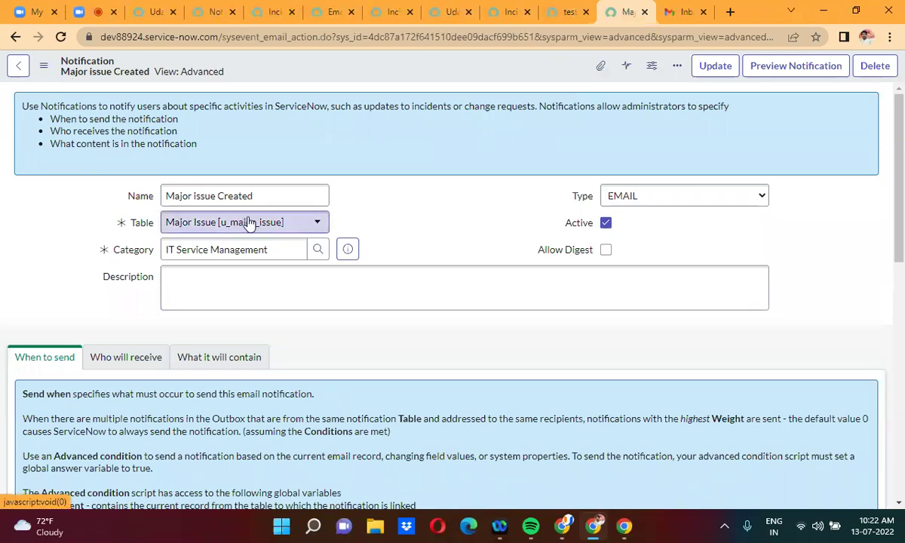
{"action": "scroll", "coordinate": [391, 209], "scroll_direction": "down", "scroll_amount": 1}
{"action": "scroll", "coordinate": [391, 209], "scroll_direction": "down", "scroll_amount": 5}
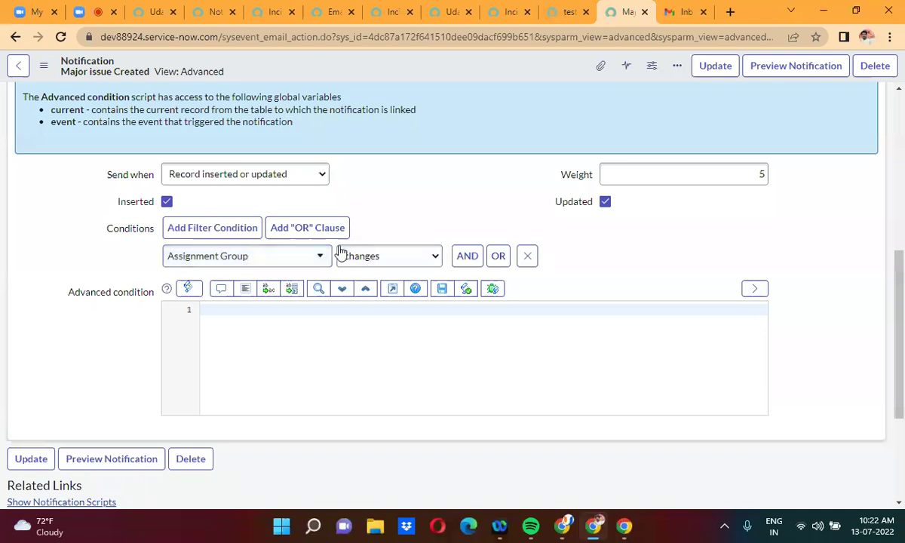
{"action": "scroll", "coordinate": [398, 178], "scroll_direction": "up", "scroll_amount": 2}
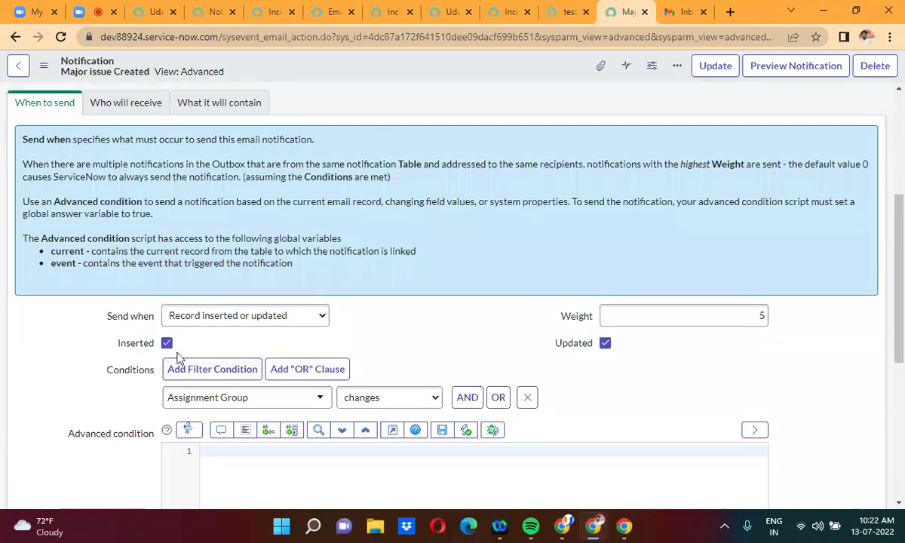
{"action": "mouse_move", "coordinate": [578, 354]}
Change MAJISS0001125's Assignment Group to App Engine Admins and preview the group's details.
{"action": "left_click", "coordinate": [149, 12]}
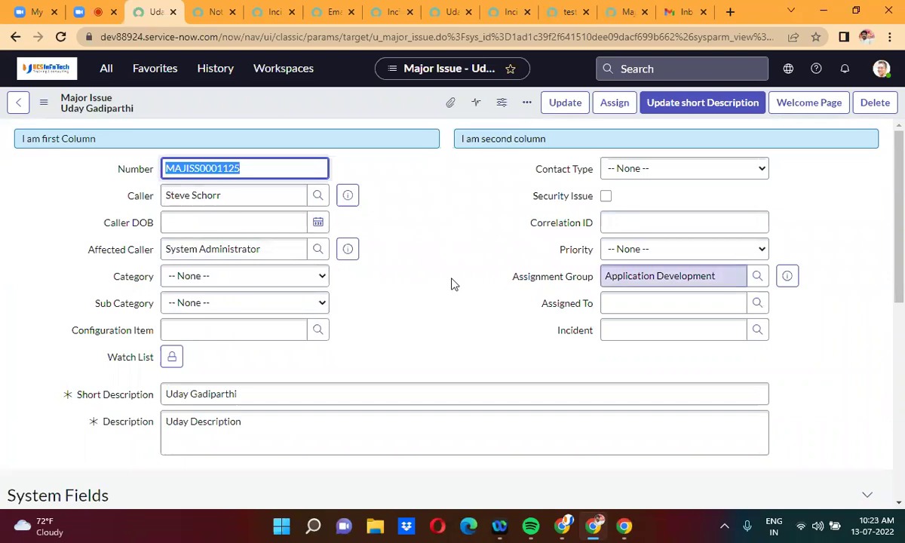
{"action": "triple_click", "coordinate": [688, 268]}
{"action": "key", "text": "BackSpace"}
{"action": "type", "text": "**"}
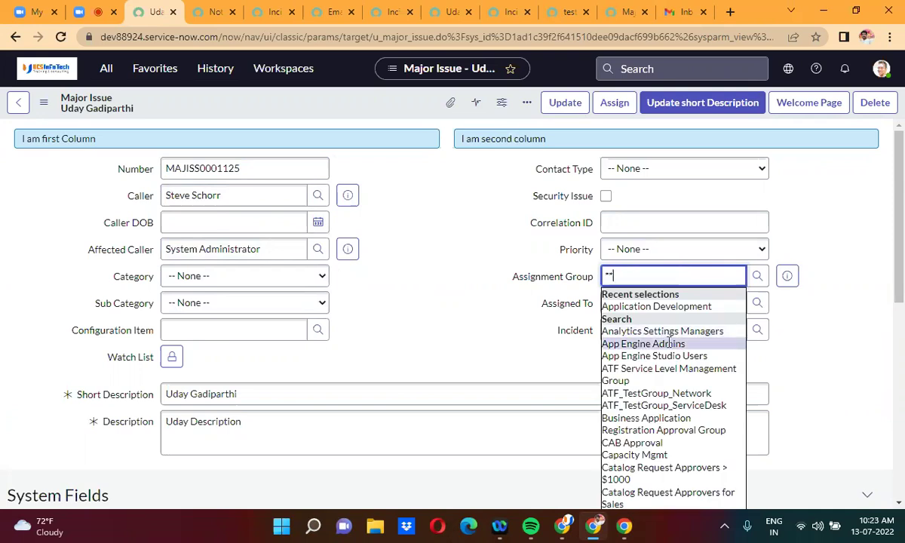
{"action": "left_click", "coordinate": [668, 344]}
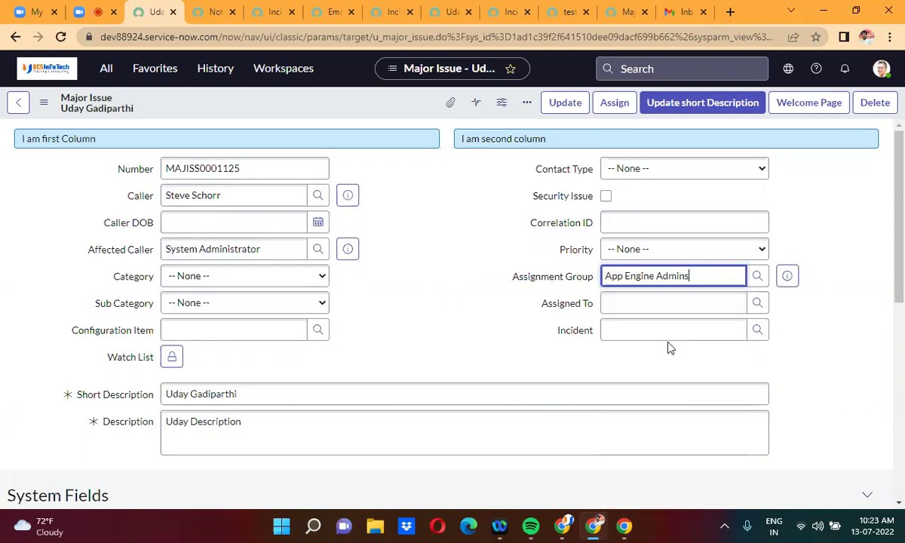
{"action": "left_click", "coordinate": [787, 276]}
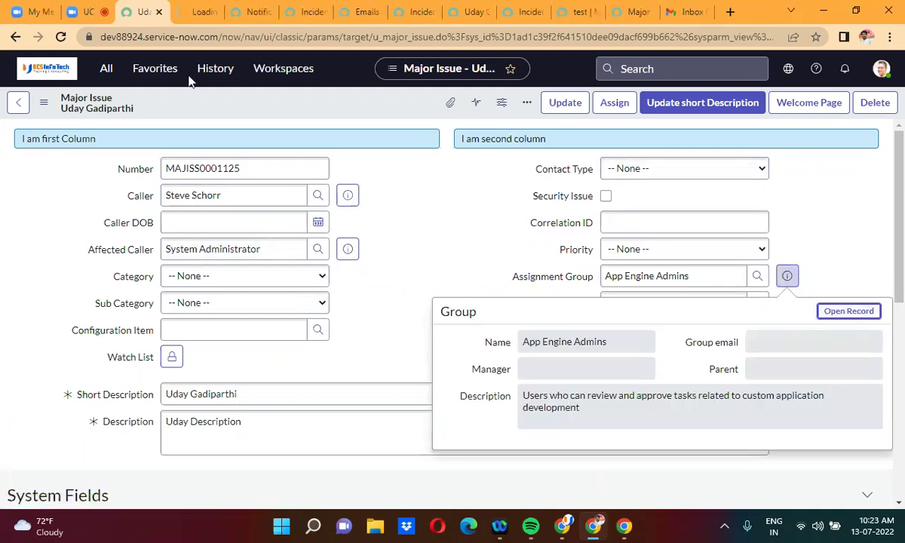
{"action": "left_click", "coordinate": [198, 11]}
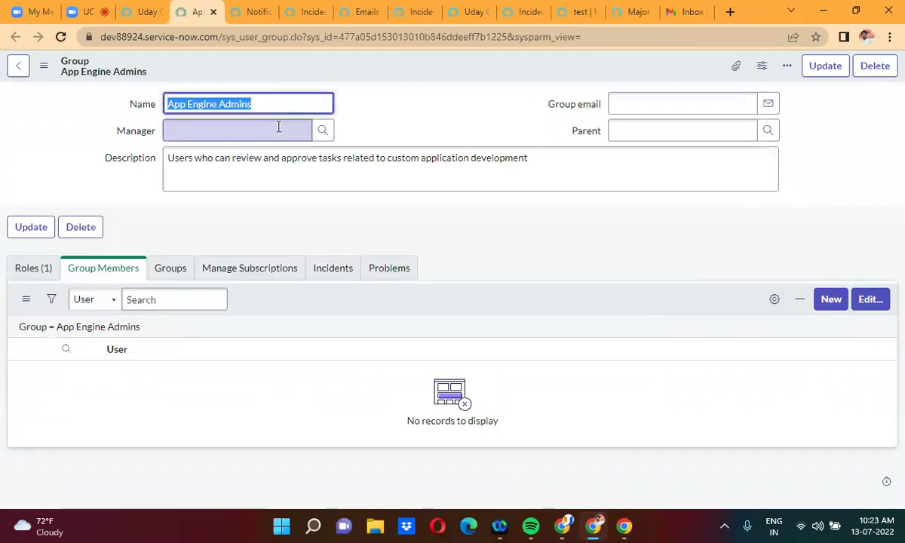
{"action": "left_click", "coordinate": [212, 12]}
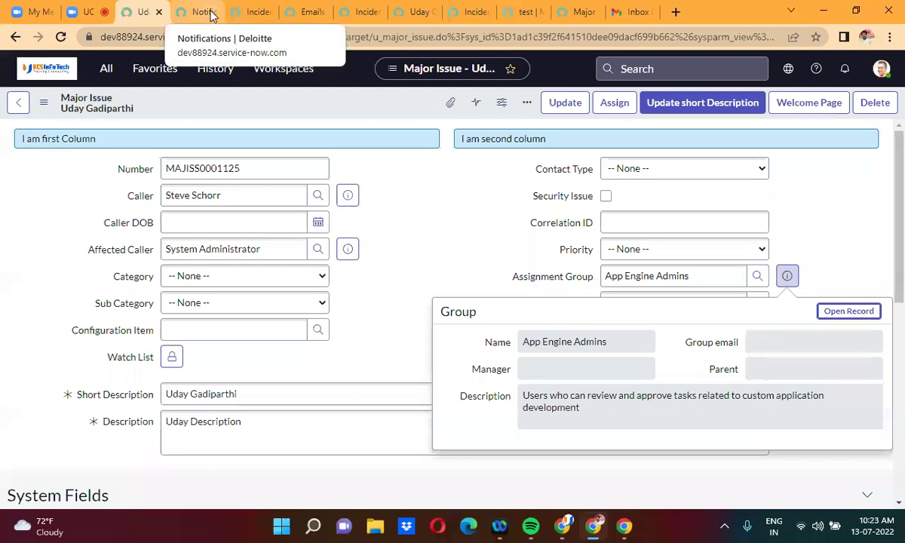
Add three users to the App Engine Admins Group Members list and save.
{"action": "left_click", "coordinate": [848, 312]}
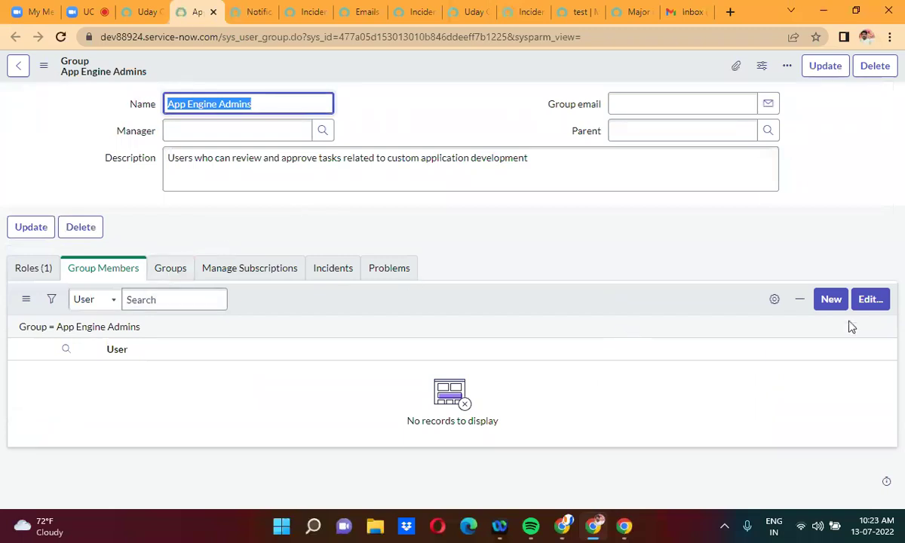
{"action": "left_click", "coordinate": [879, 299]}
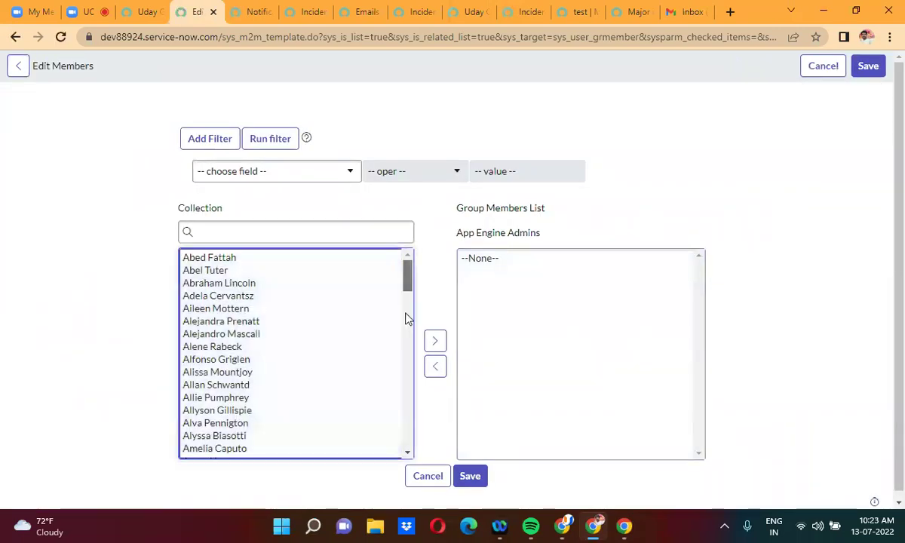
{"action": "scroll", "coordinate": [405, 317], "scroll_direction": "down", "scroll_amount": 5}
{"action": "double_click", "coordinate": [239, 324]}
{"action": "double_click", "coordinate": [239, 329]}
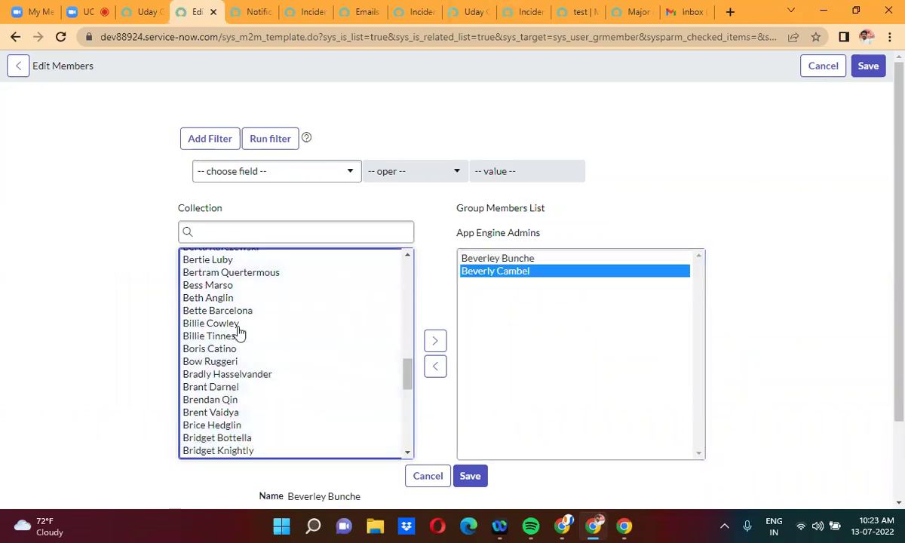
{"action": "double_click", "coordinate": [238, 332]}
{"action": "left_click", "coordinate": [238, 332]}
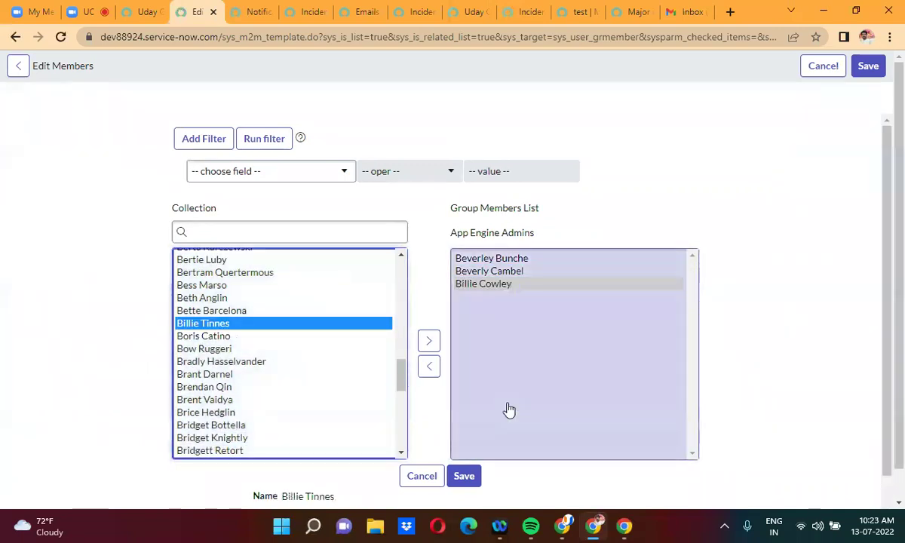
{"action": "left_click", "coordinate": [464, 476]}
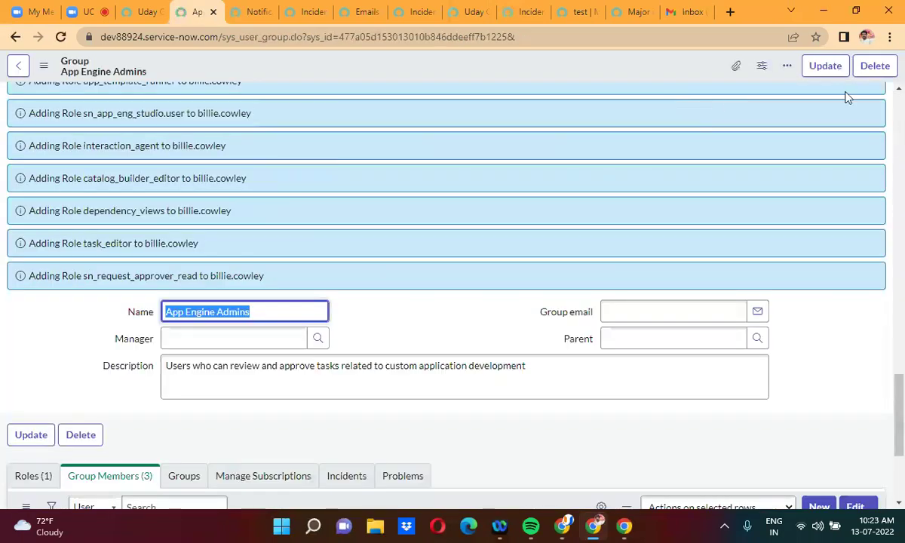
Save Major Issue MAJISS0001125 again with the App Engine Admins group.
{"action": "left_click", "coordinate": [143, 9]}
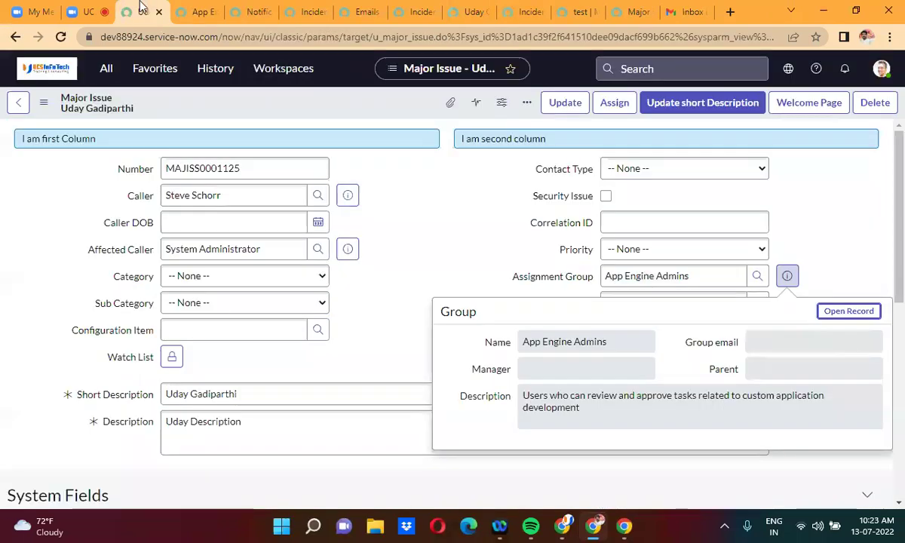
{"action": "left_click", "coordinate": [777, 252]}
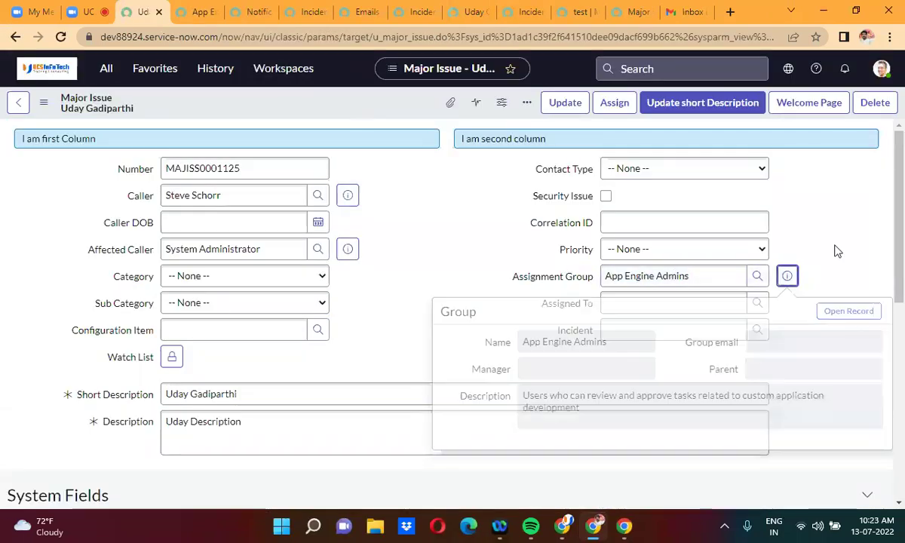
{"action": "right_click", "coordinate": [354, 105]}
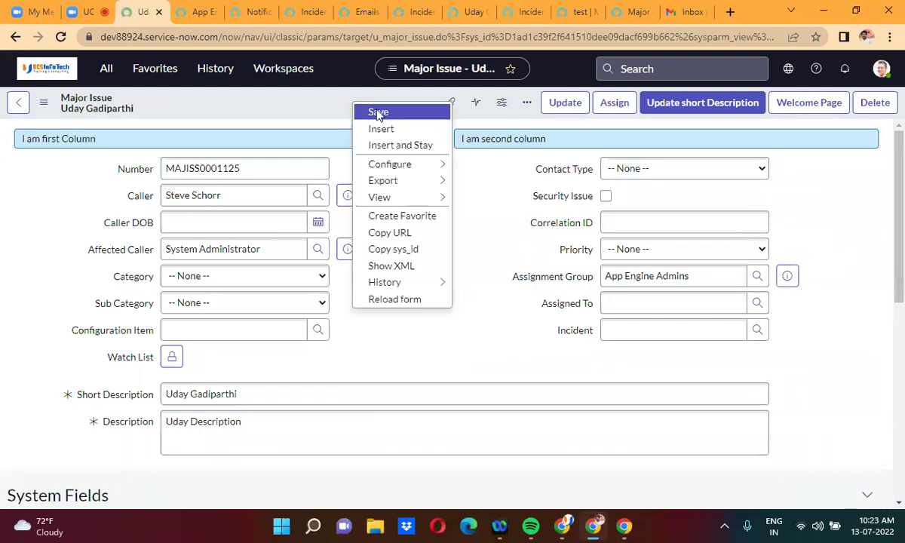
{"action": "left_click", "coordinate": [378, 112]}
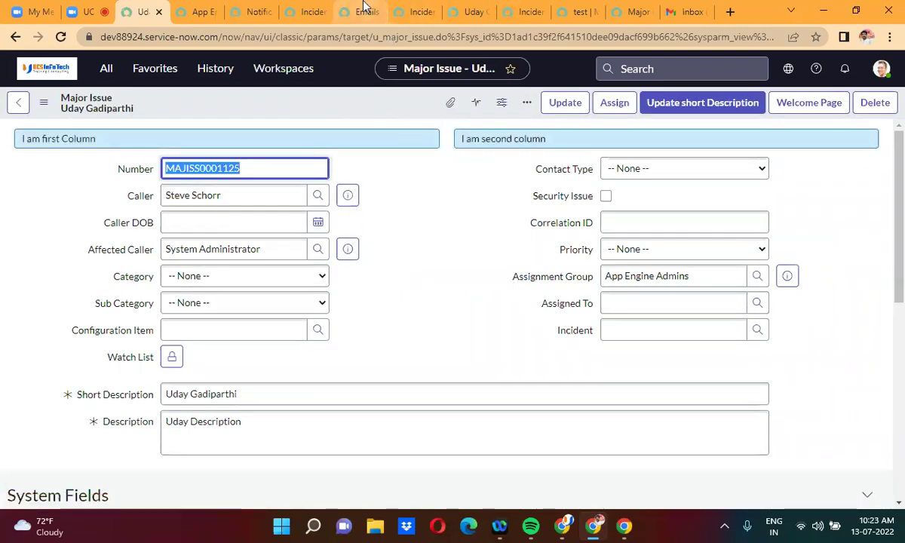
Open the newest 'Incident has been created - MAJISS0001125' email and spot group members among recipients.
{"action": "left_click", "coordinate": [364, 11]}
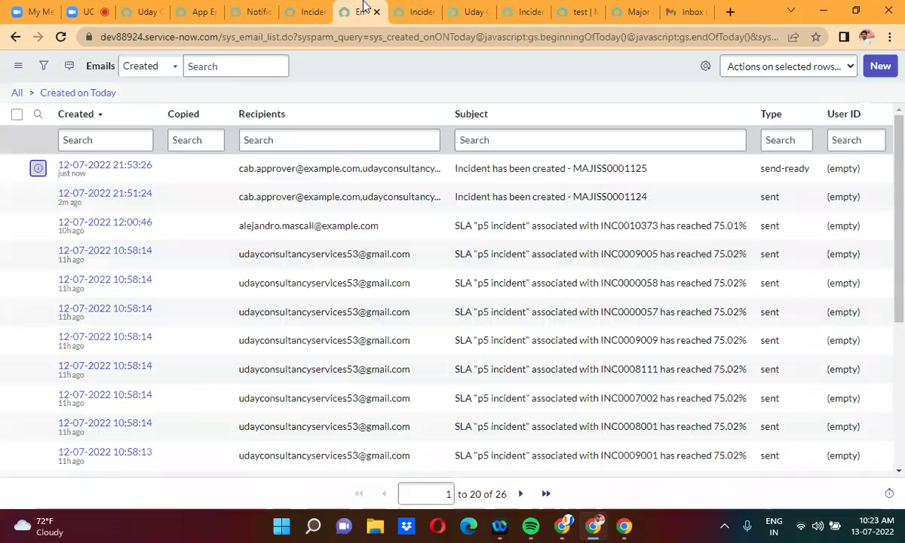
{"action": "left_click", "coordinate": [103, 96]}
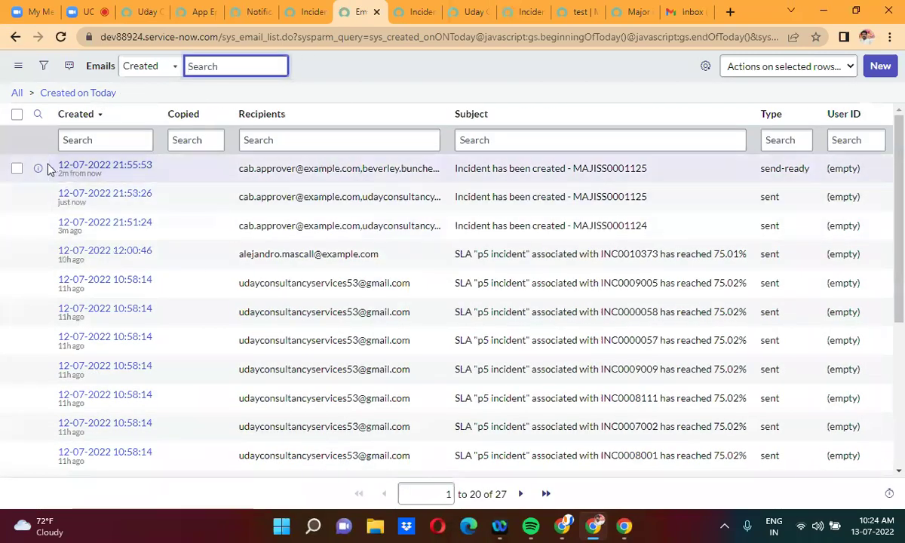
{"action": "right_click", "coordinate": [43, 171]}
{"action": "left_click", "coordinate": [85, 183]}
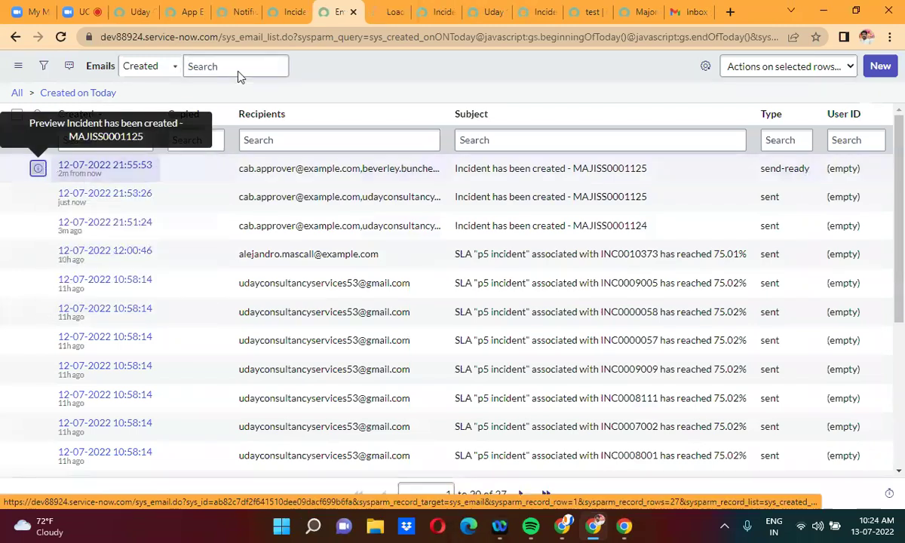
{"action": "left_click", "coordinate": [382, 9]}
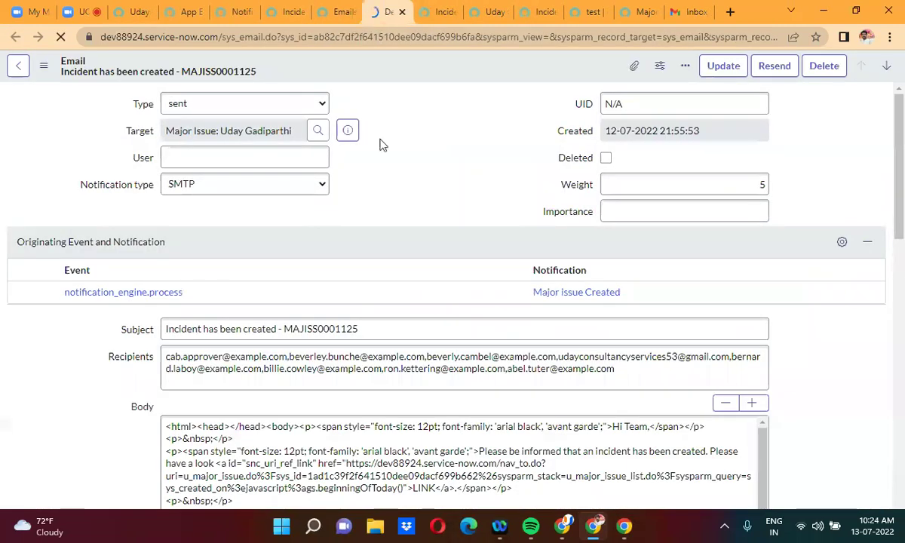
{"action": "scroll", "coordinate": [383, 145], "scroll_direction": "down", "scroll_amount": 2}
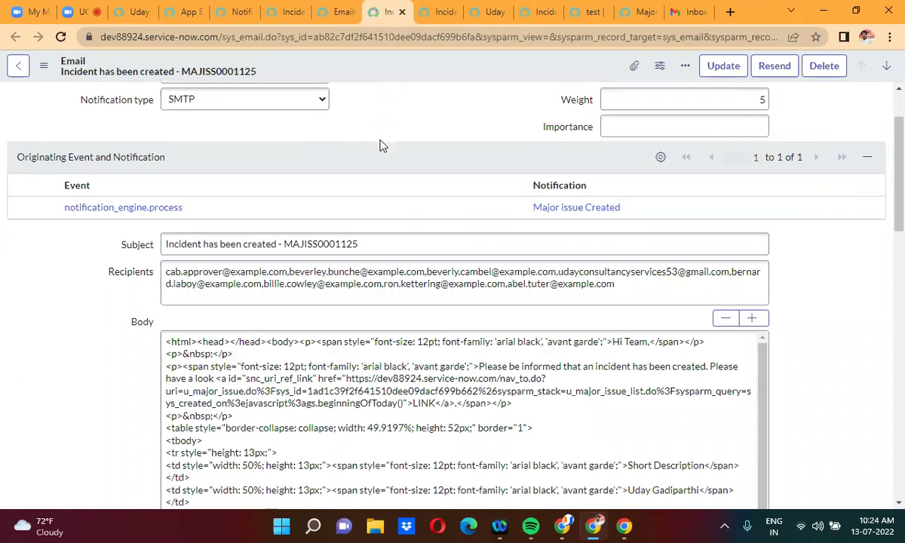
{"action": "double_click", "coordinate": [443, 271]}
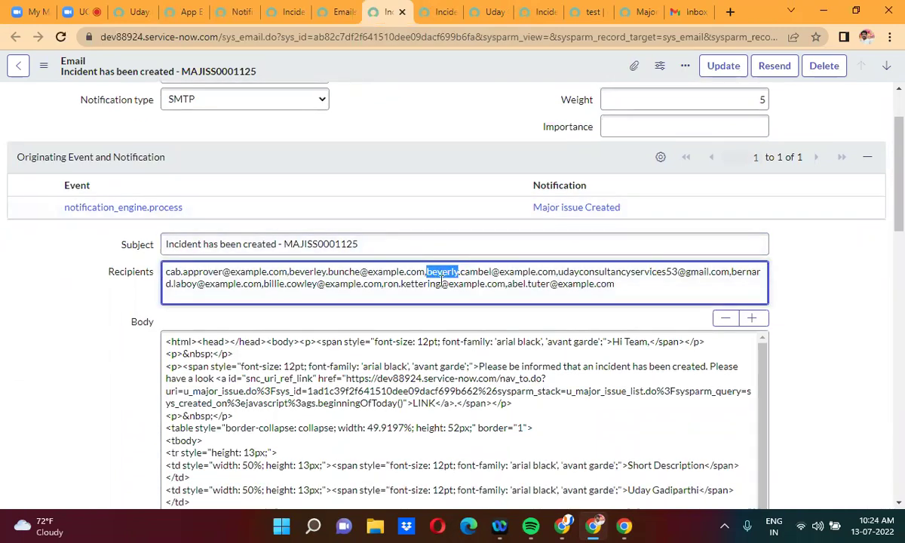
{"action": "double_click", "coordinate": [274, 284]}
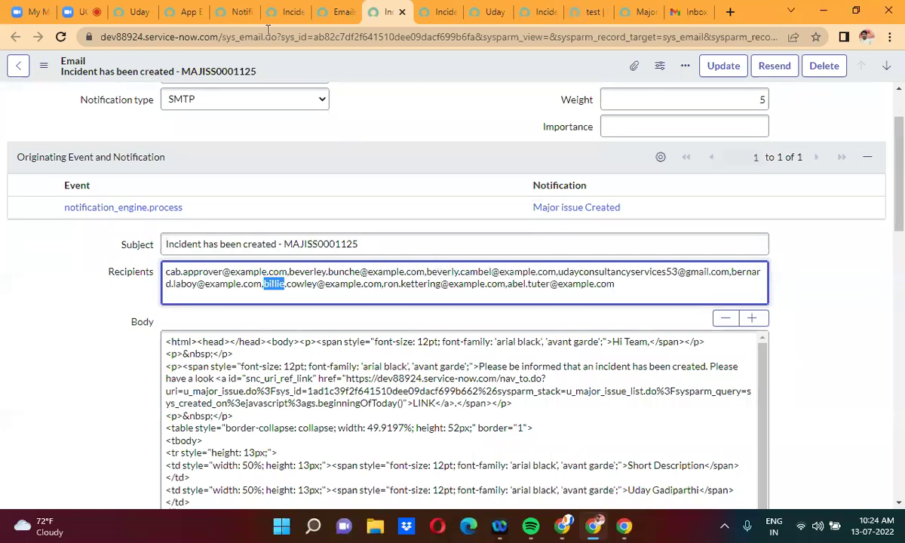
Review the roles granted to the new App Engine Admins members, then return to the email.
{"action": "left_click", "coordinate": [184, 12]}
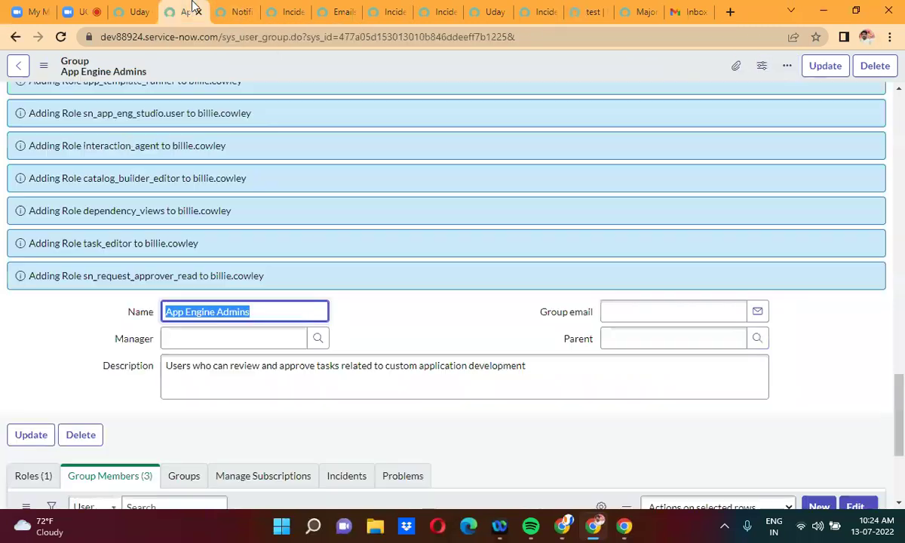
{"action": "left_click", "coordinate": [370, 311]}
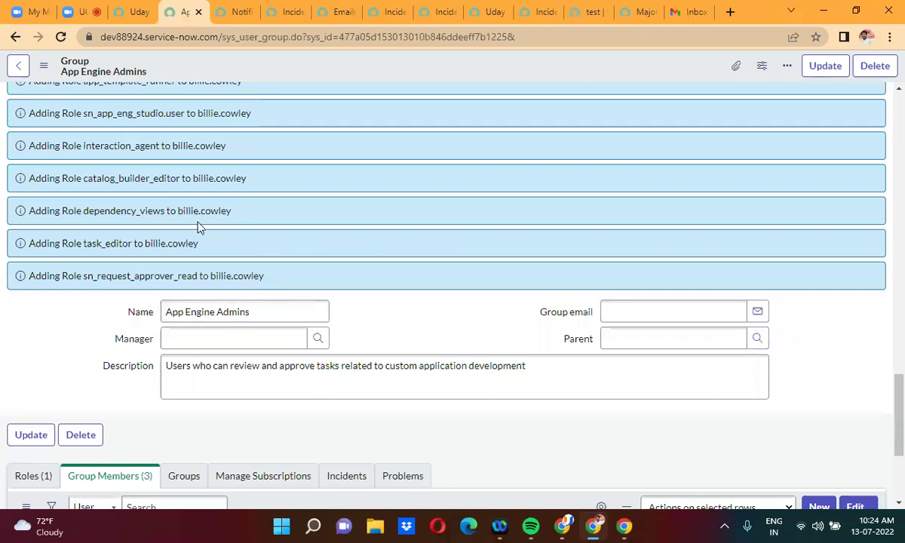
{"action": "left_click_drag", "start_coordinate": [179, 211], "coordinate": [379, 256]}
{"action": "left_click", "coordinate": [380, 257]}
{"action": "scroll", "coordinate": [382, 258], "scroll_direction": "down", "scroll_amount": 3}
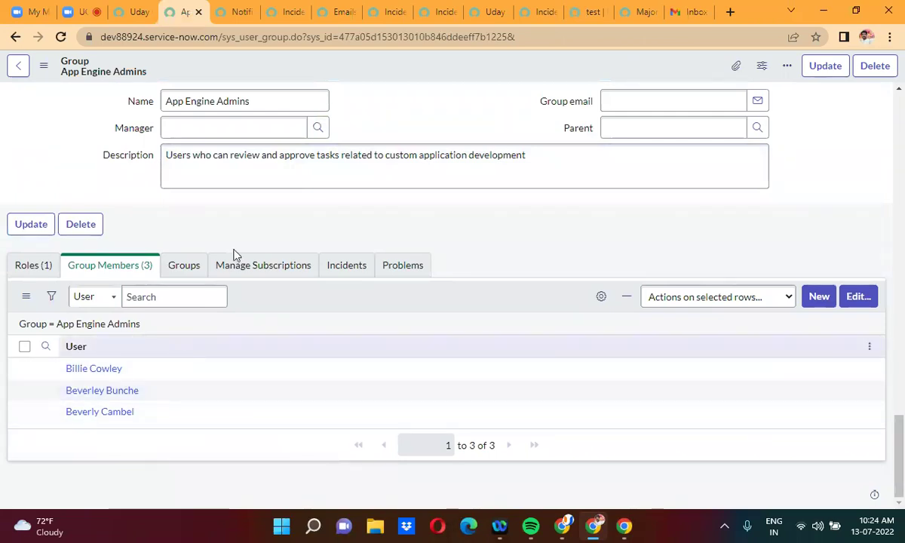
{"action": "left_click", "coordinate": [386, 12]}
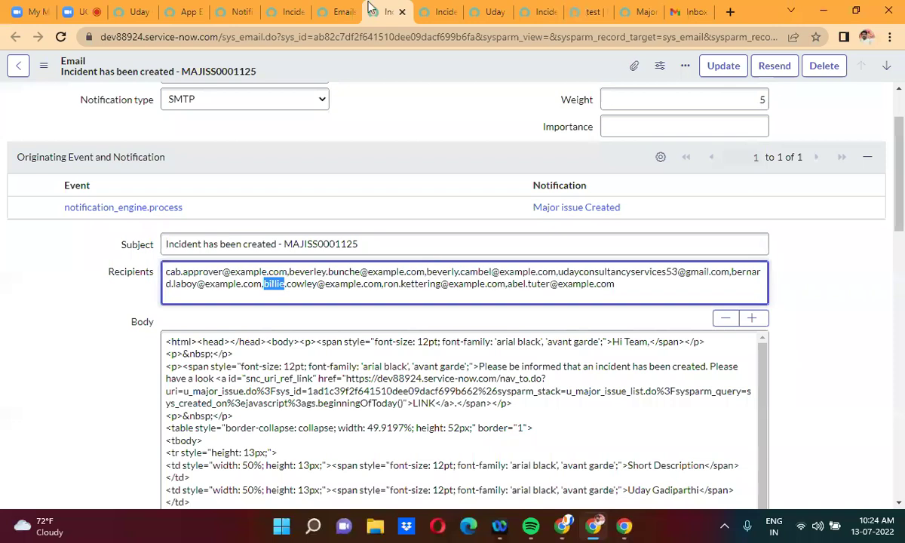
{"action": "left_click", "coordinate": [83, 353]}
{"action": "scroll", "coordinate": [83, 353], "scroll_direction": "down", "scroll_amount": 5}
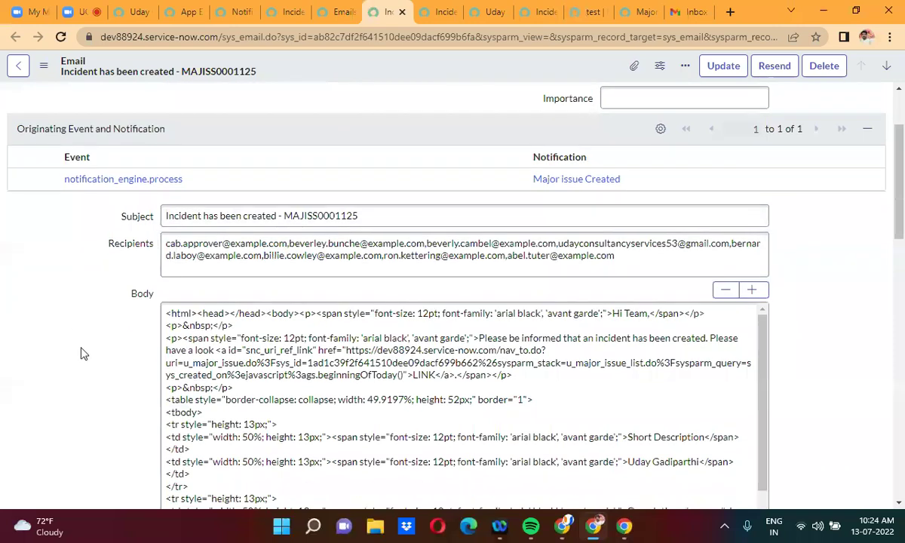
{"action": "scroll", "coordinate": [83, 353], "scroll_direction": "down", "scroll_amount": 6}
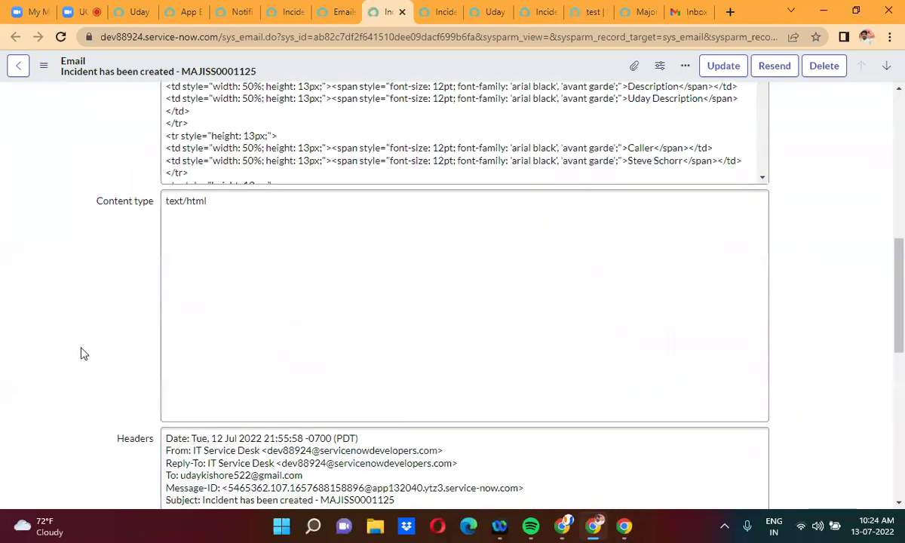
{"action": "left_click", "coordinate": [33, 317]}
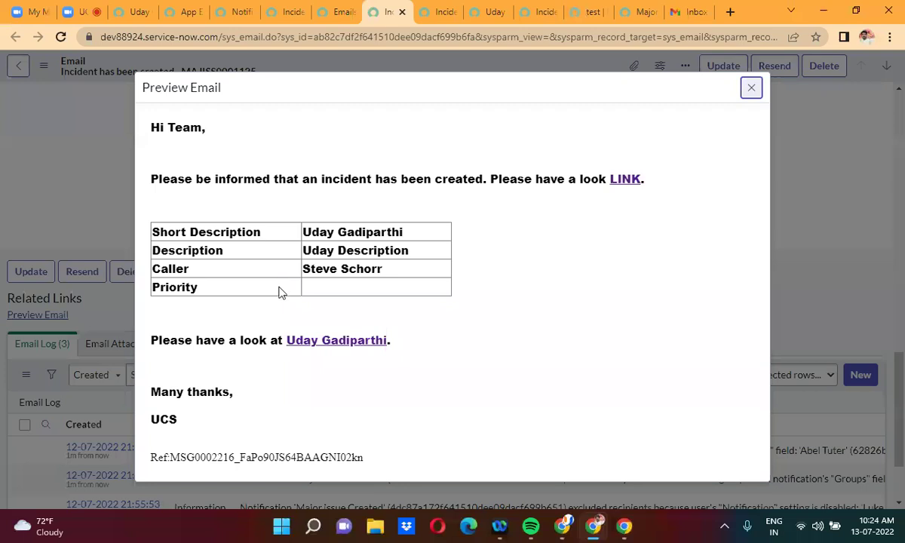
{"action": "left_click", "coordinate": [751, 88]}
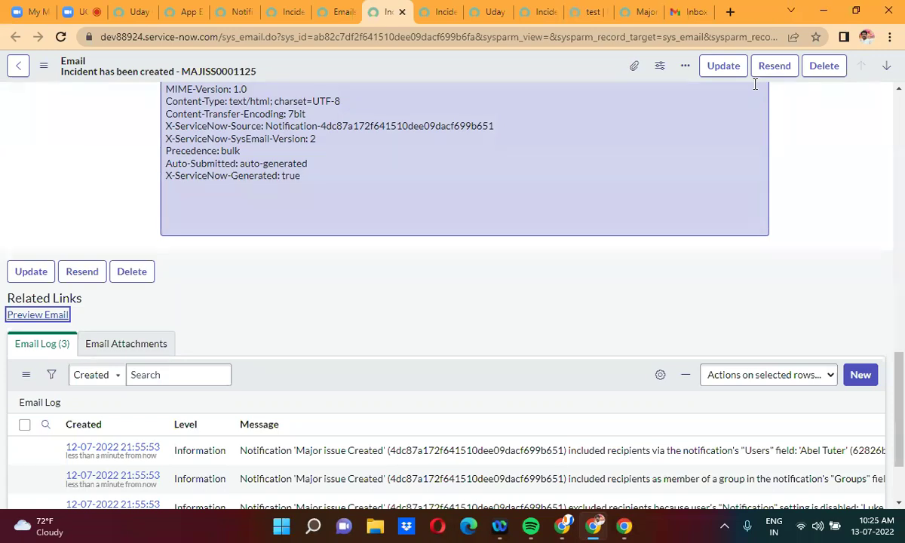
{"action": "left_click", "coordinate": [85, 7]}
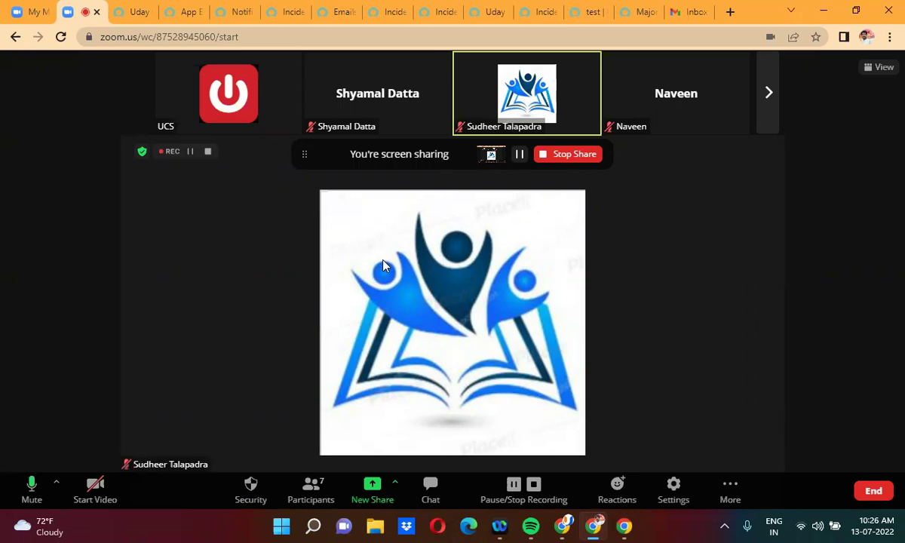
Go back to ServiceNow's Emails tab, topped by the MAJISS0001125 incident email.
{"action": "left_click", "coordinate": [332, 9]}
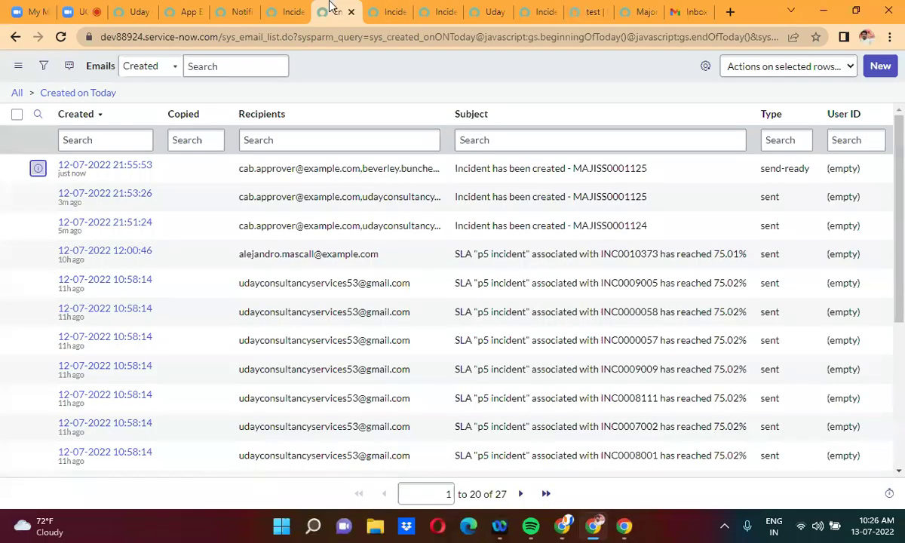
Refresh today's emails, close the MAJISS0001124 email preview, and reopen Major issue Created.
{"action": "left_click", "coordinate": [103, 93]}
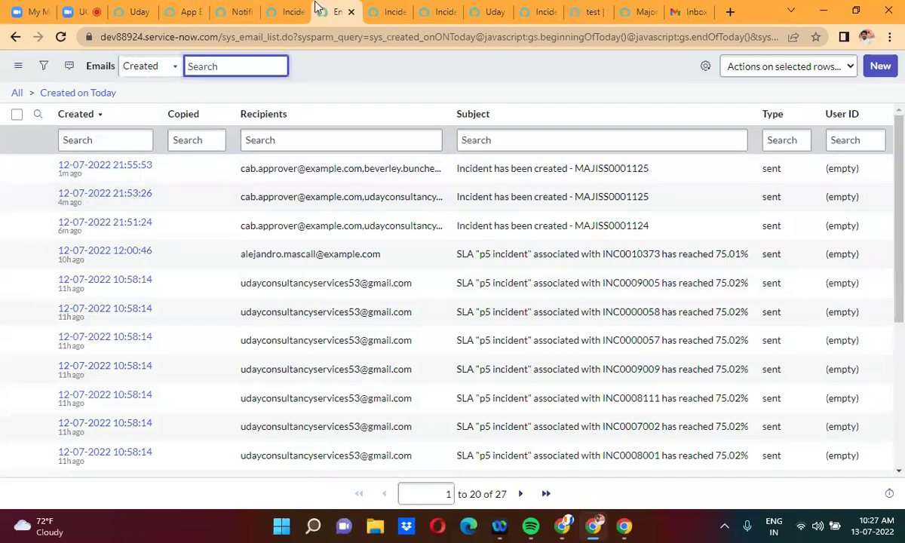
{"action": "left_click", "coordinate": [537, 11]}
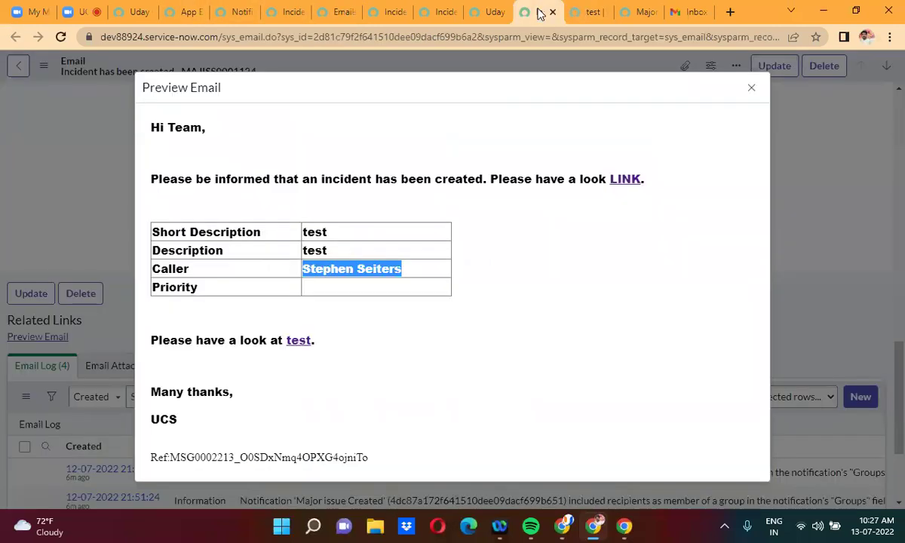
{"action": "left_click", "coordinate": [750, 89]}
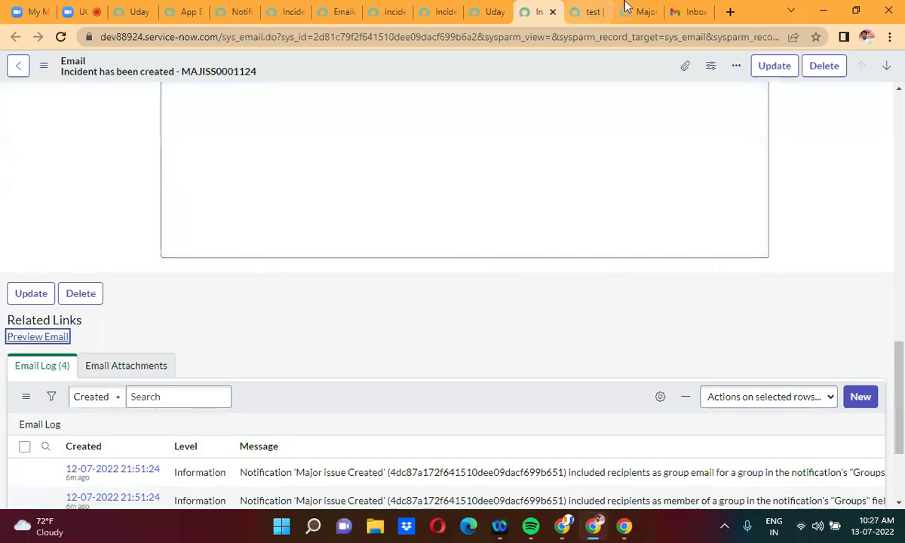
{"action": "left_click", "coordinate": [632, 10]}
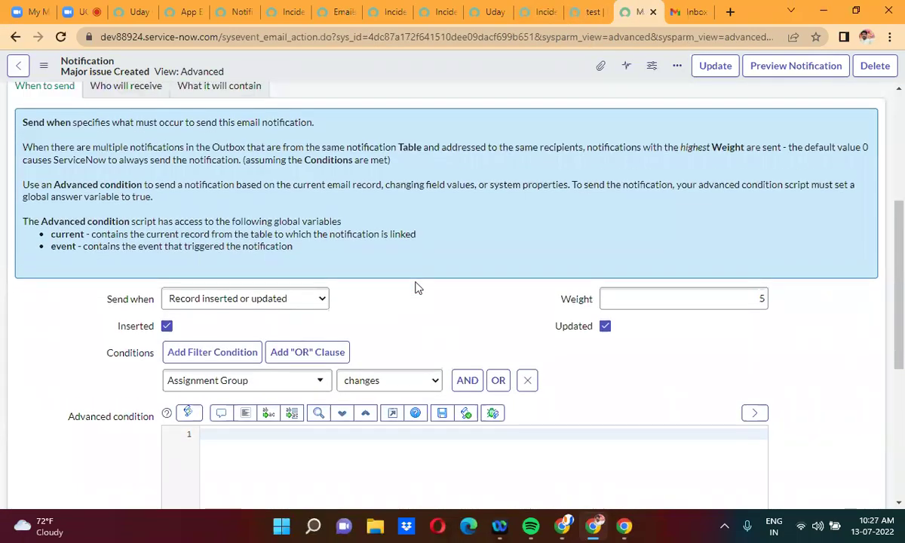
Scroll through the notification, then show the full unfiltered Notifications list.
{"action": "scroll", "coordinate": [416, 287], "scroll_direction": "up", "scroll_amount": 5}
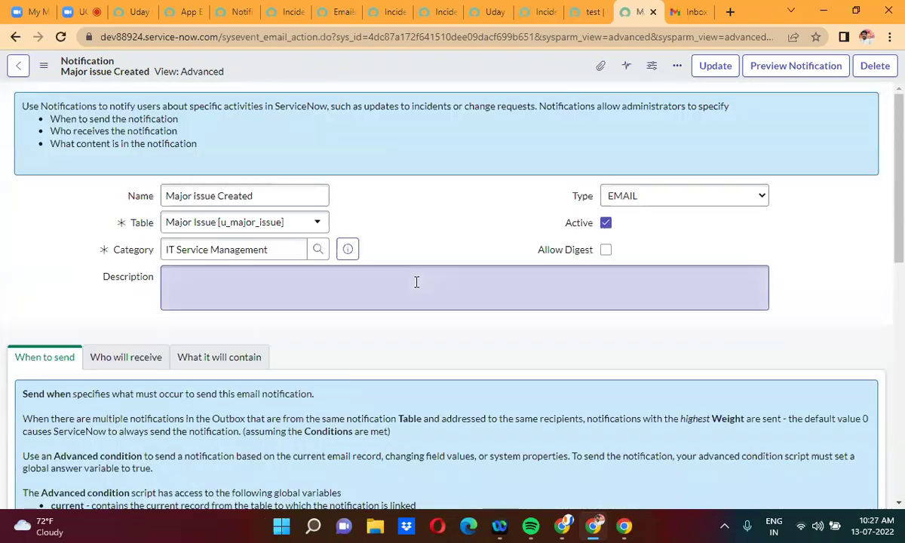
{"action": "scroll", "coordinate": [416, 281], "scroll_direction": "down", "scroll_amount": 5}
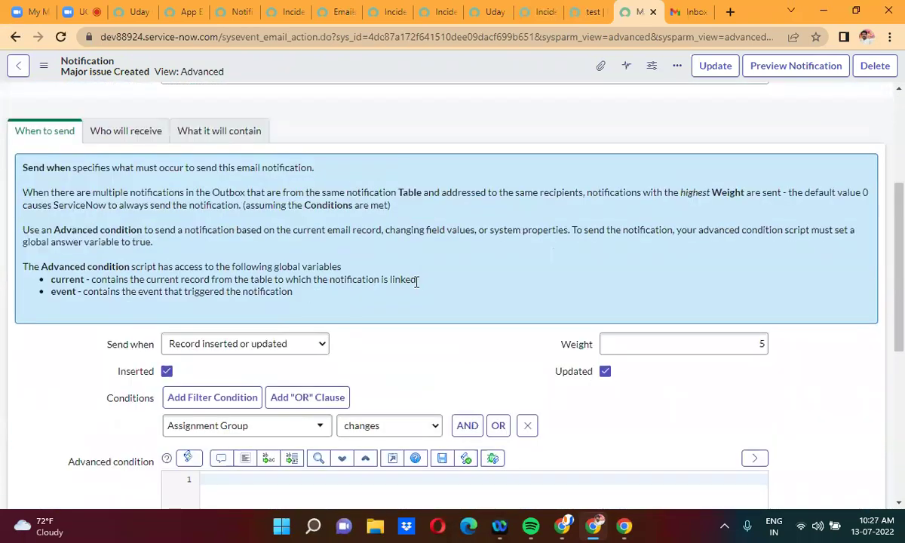
{"action": "scroll", "coordinate": [415, 281], "scroll_direction": "down", "scroll_amount": 7}
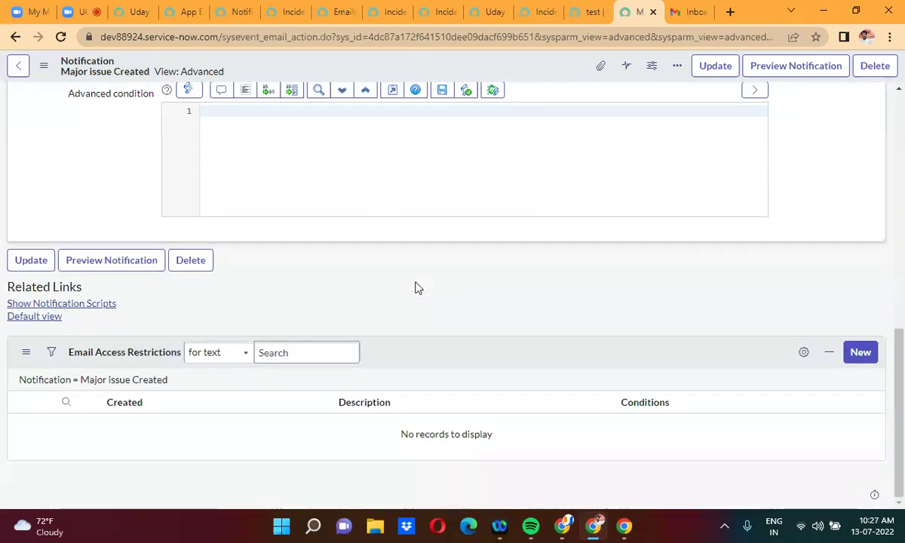
{"action": "scroll", "coordinate": [415, 287], "scroll_direction": "up", "scroll_amount": 3}
{"action": "scroll", "coordinate": [416, 287], "scroll_direction": "up", "scroll_amount": 4}
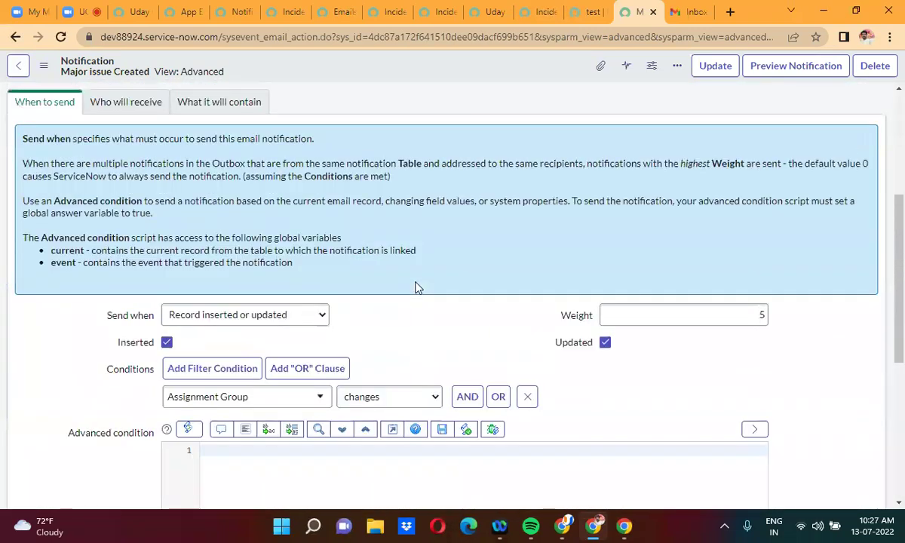
{"action": "left_click", "coordinate": [234, 11]}
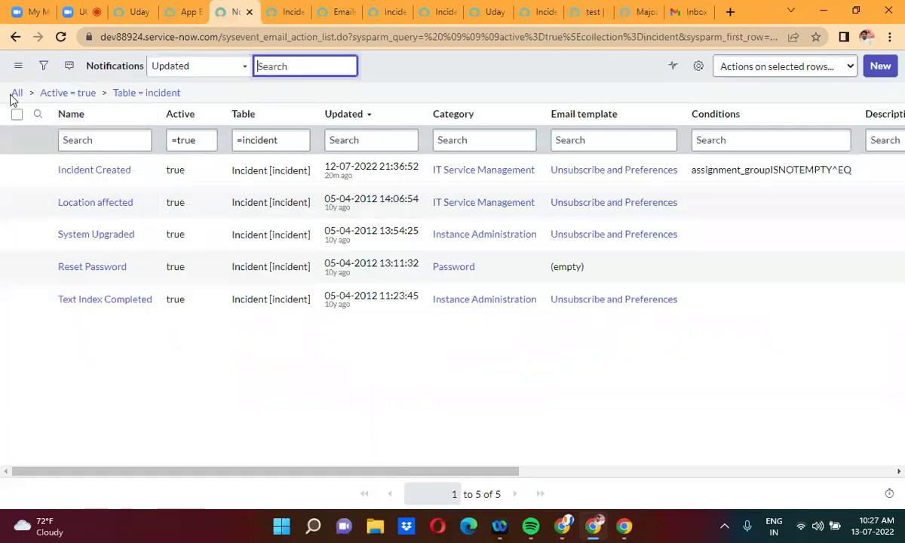
{"action": "left_click", "coordinate": [15, 94]}
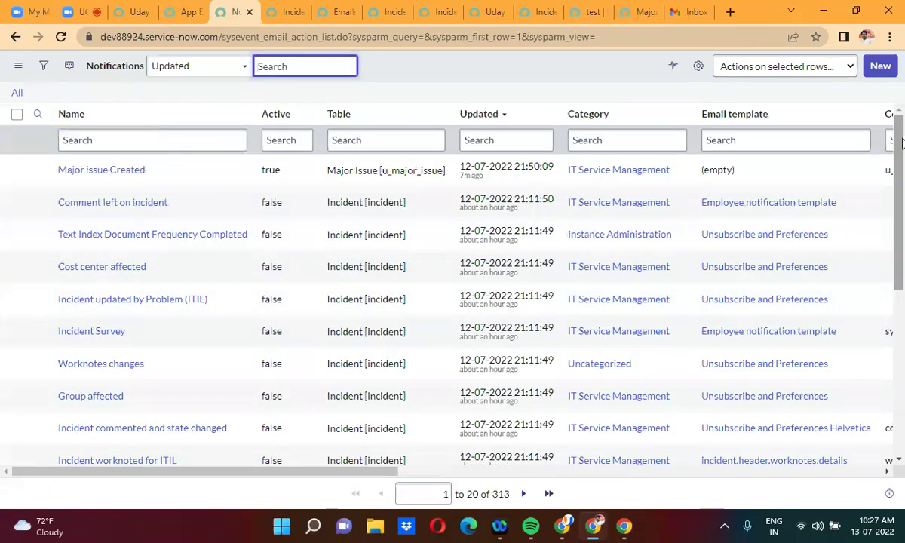
Filter notifications to the Incident table and open Incident assigned to my group in a new tab.
{"action": "scroll", "coordinate": [898, 175], "scroll_direction": "down", "scroll_amount": 1}
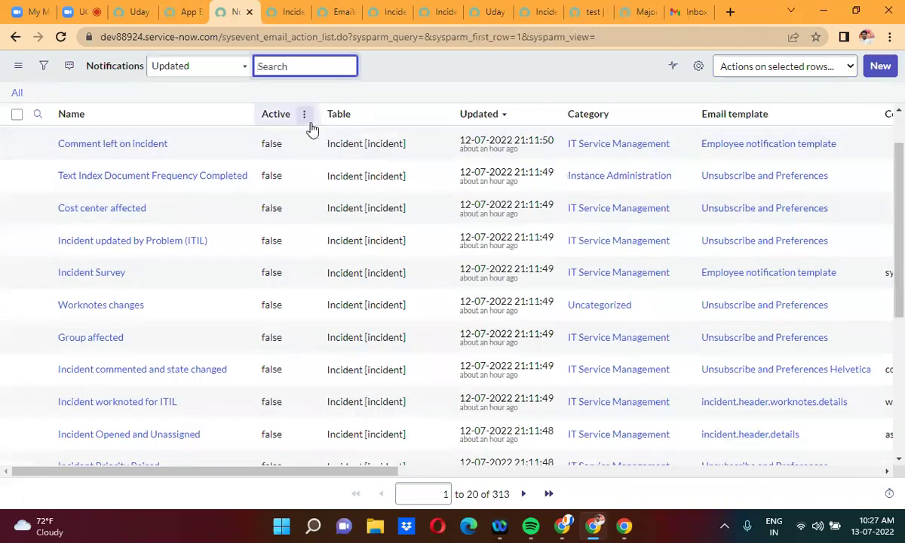
{"action": "right_click", "coordinate": [384, 155]}
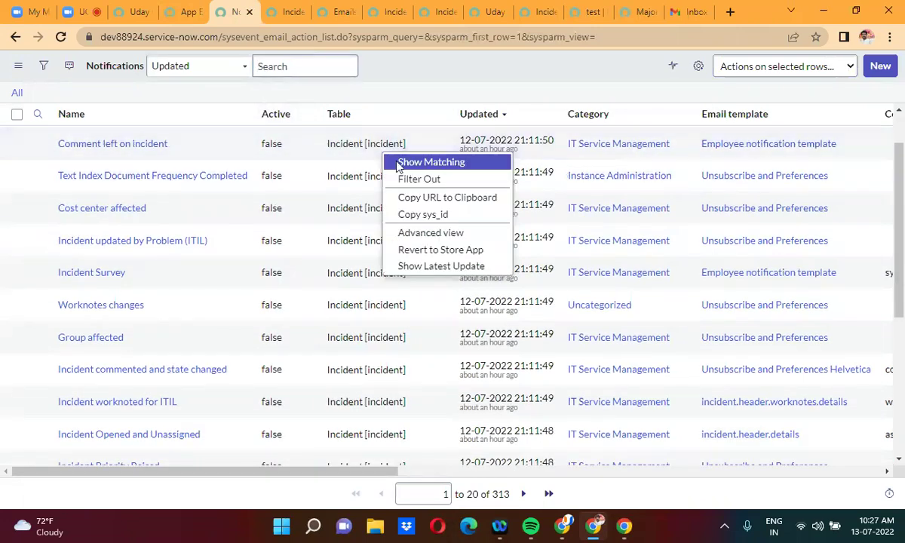
{"action": "left_click", "coordinate": [396, 162]}
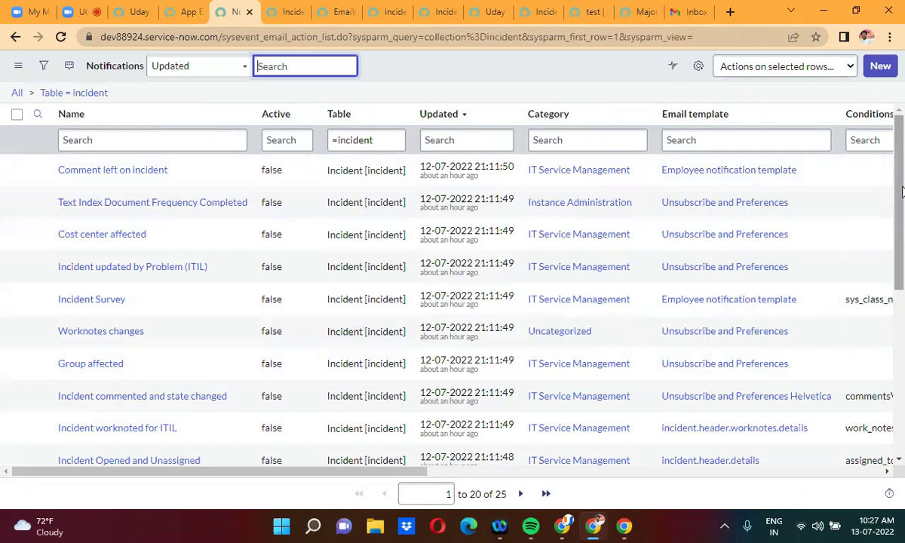
{"action": "scroll", "coordinate": [899, 239], "scroll_direction": "down", "scroll_amount": 2}
{"action": "left_click_drag", "start_coordinate": [901, 241], "coordinate": [899, 339]}
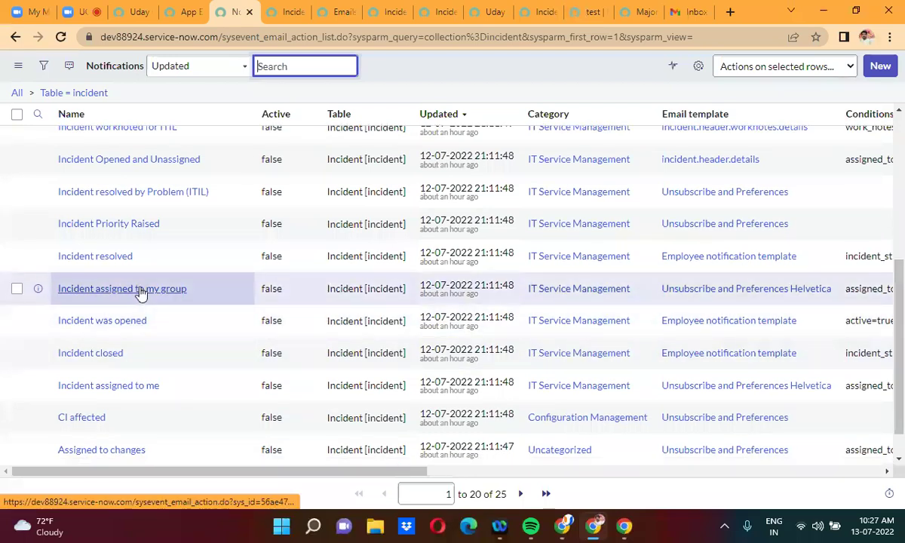
{"action": "middle_click", "coordinate": [138, 289]}
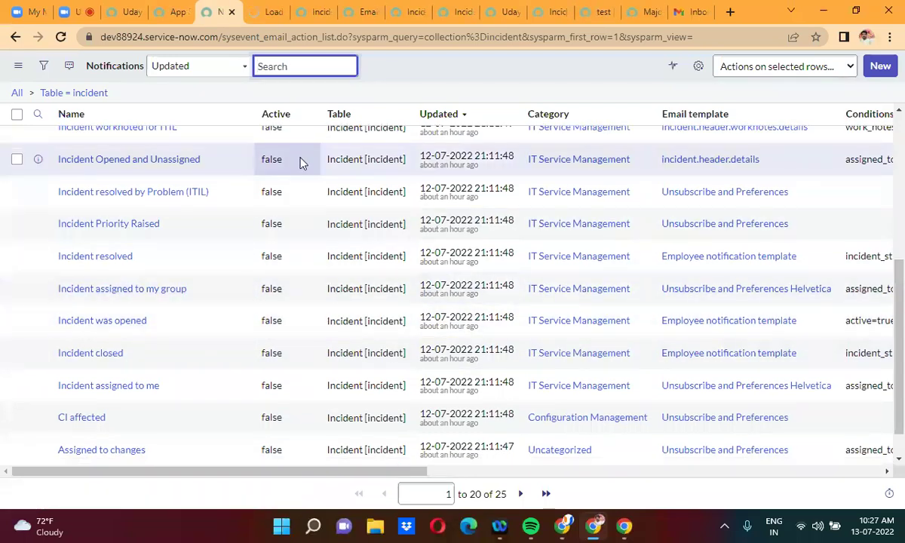
Inspect Incident assigned to my group's Who will receive, What it will contain and When to send.
{"action": "left_click", "coordinate": [258, 8]}
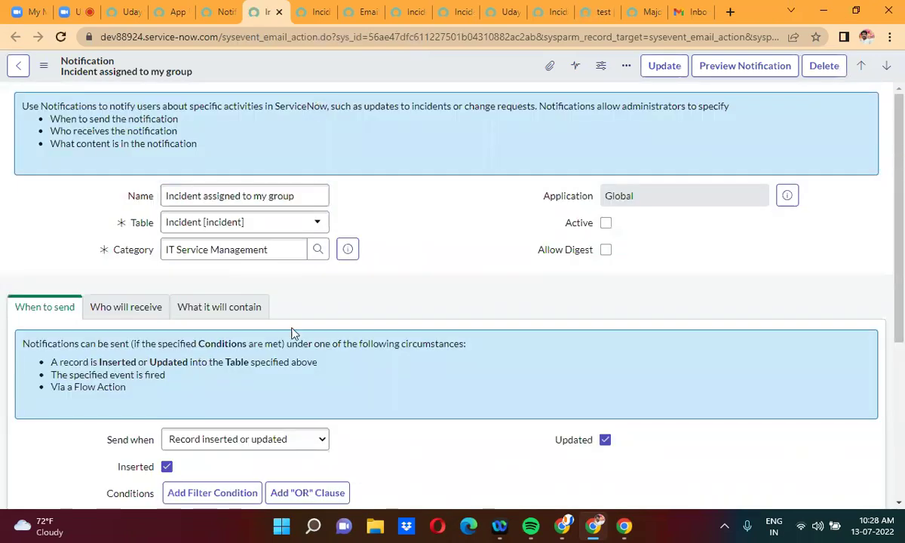
{"action": "scroll", "coordinate": [294, 333], "scroll_direction": "down", "scroll_amount": 2}
{"action": "scroll", "coordinate": [294, 333], "scroll_direction": "down", "scroll_amount": 1}
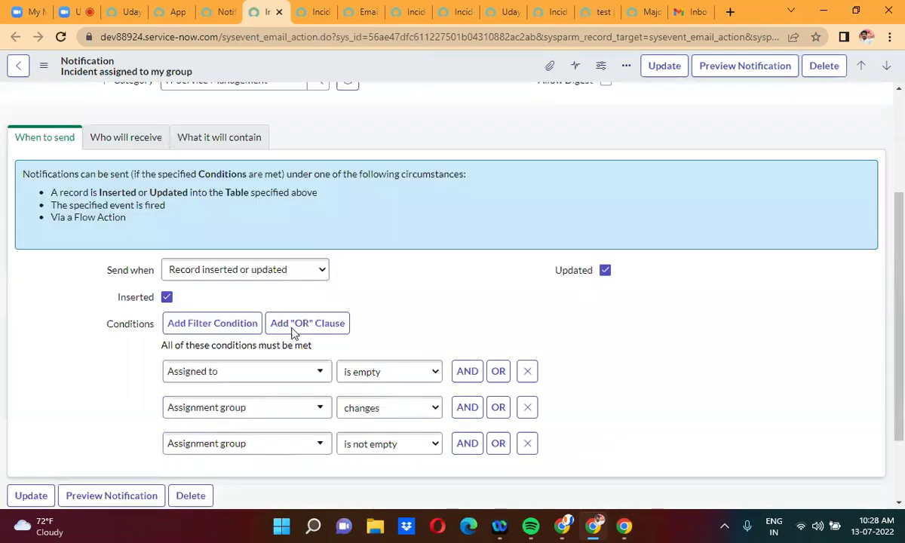
{"action": "scroll", "coordinate": [294, 334], "scroll_direction": "down", "scroll_amount": 1}
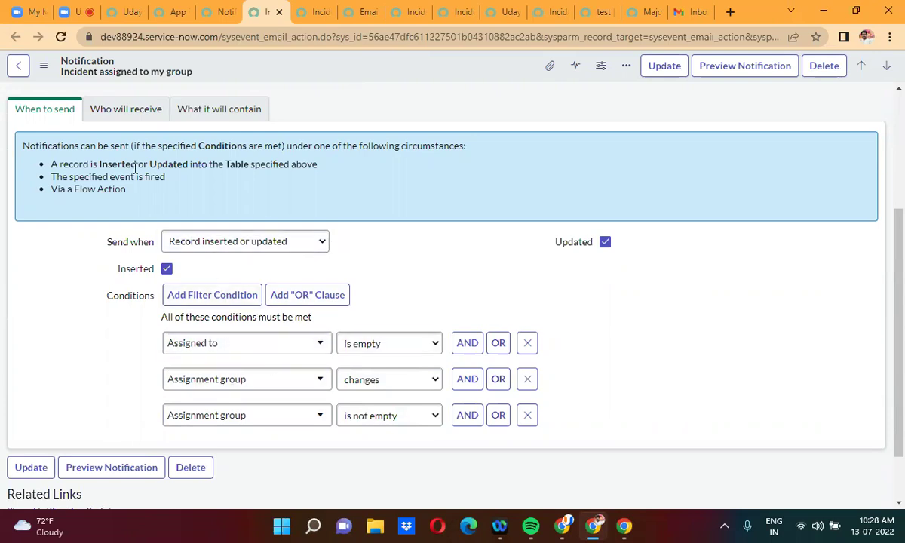
{"action": "left_click", "coordinate": [112, 113]}
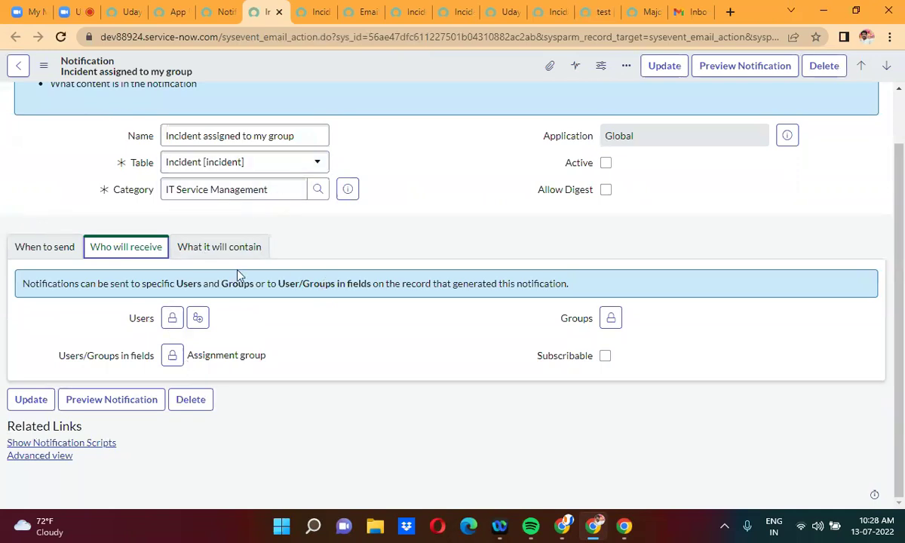
{"action": "left_click", "coordinate": [205, 252]}
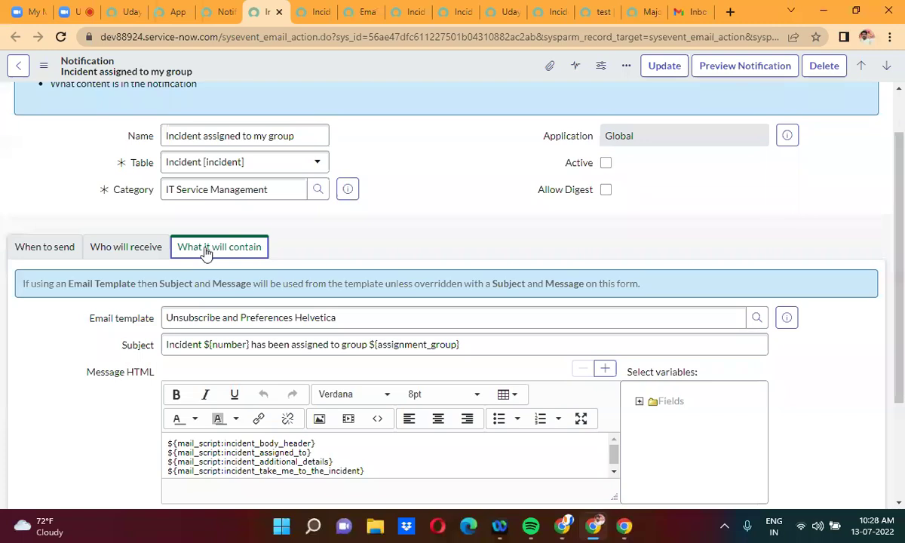
{"action": "left_click", "coordinate": [10, 249]}
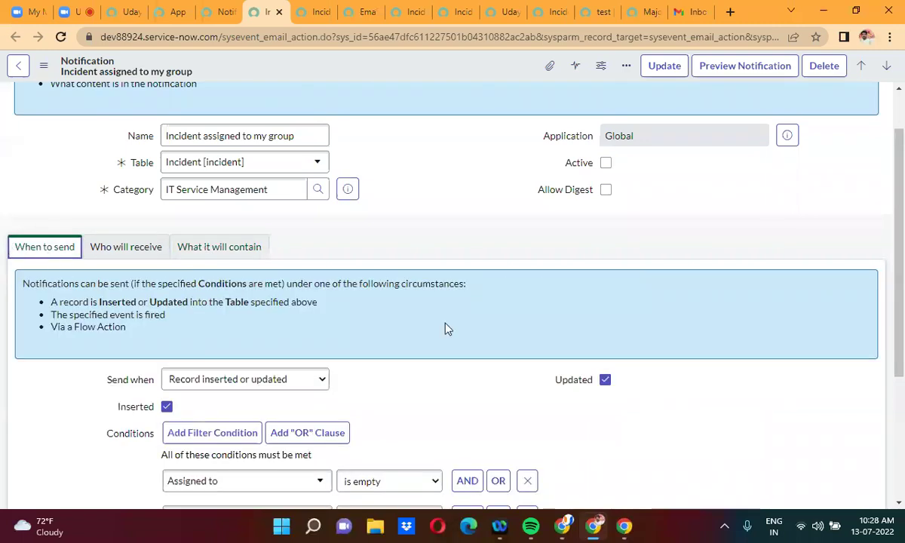
Show the notification in Advanced view, firing on incident.assigned.to.group.
{"action": "scroll", "coordinate": [452, 325], "scroll_direction": "down", "scroll_amount": 1}
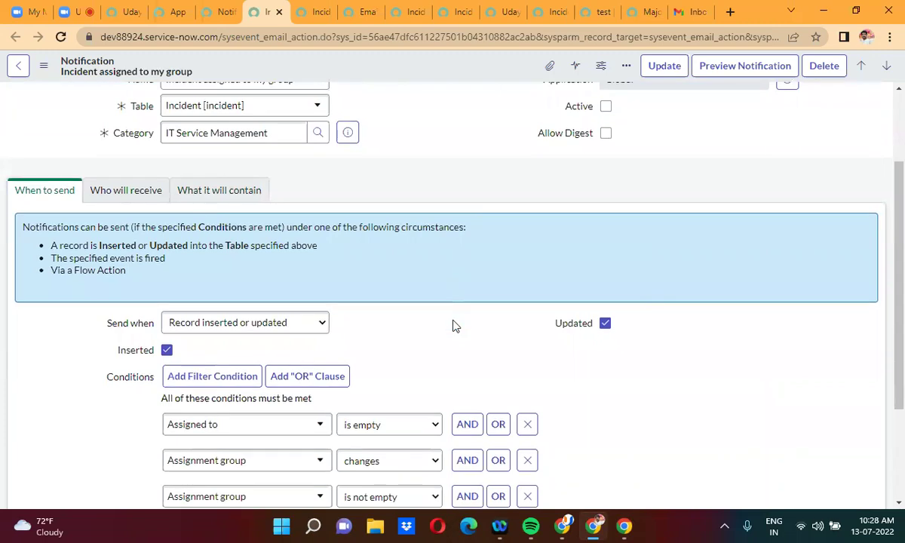
{"action": "scroll", "coordinate": [453, 325], "scroll_direction": "down", "scroll_amount": 2}
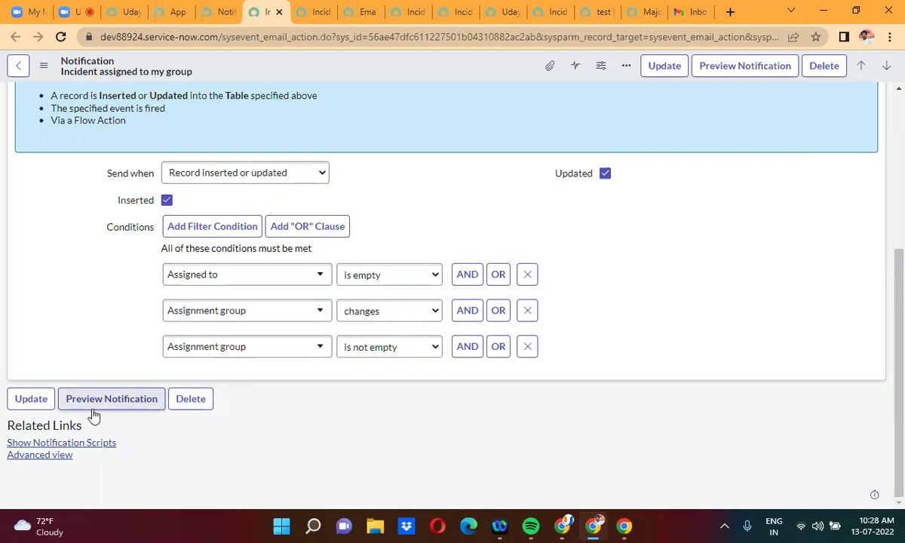
{"action": "left_click", "coordinate": [34, 458]}
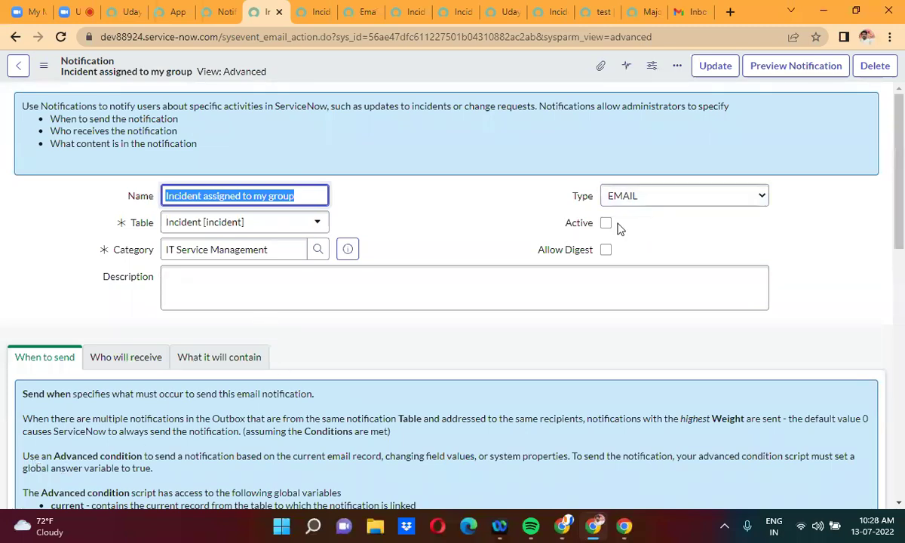
{"action": "left_click", "coordinate": [390, 363]}
{"action": "scroll", "coordinate": [391, 364], "scroll_direction": "down", "scroll_amount": 1}
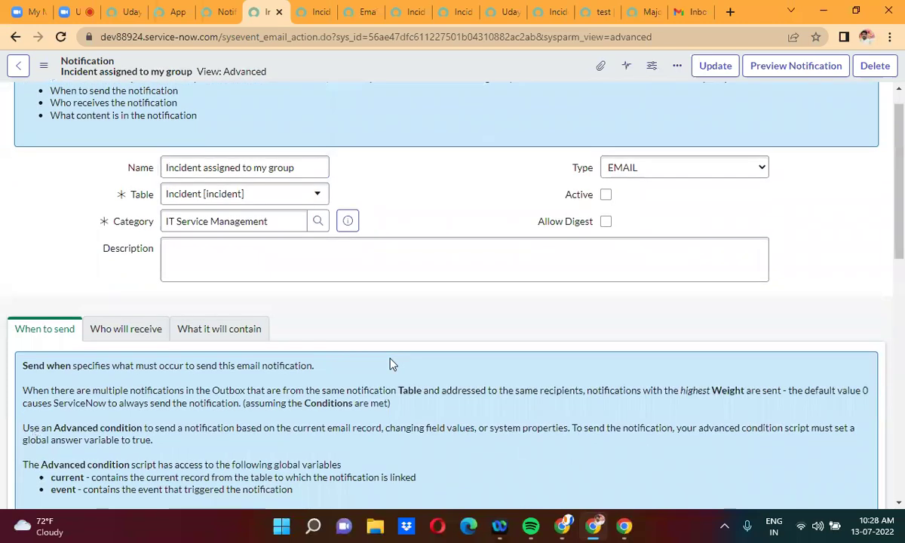
{"action": "scroll", "coordinate": [390, 364], "scroll_direction": "down", "scroll_amount": 5}
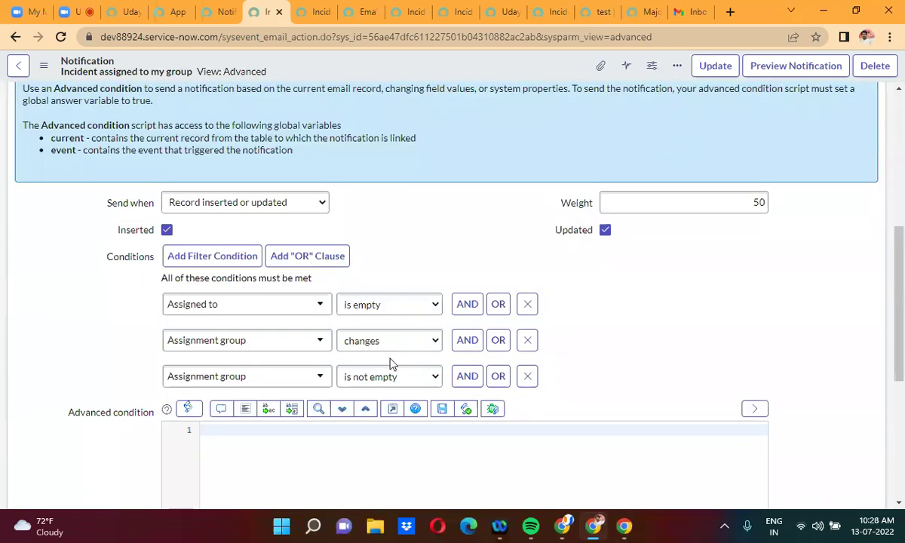
{"action": "scroll", "coordinate": [390, 364], "scroll_direction": "up", "scroll_amount": 1}
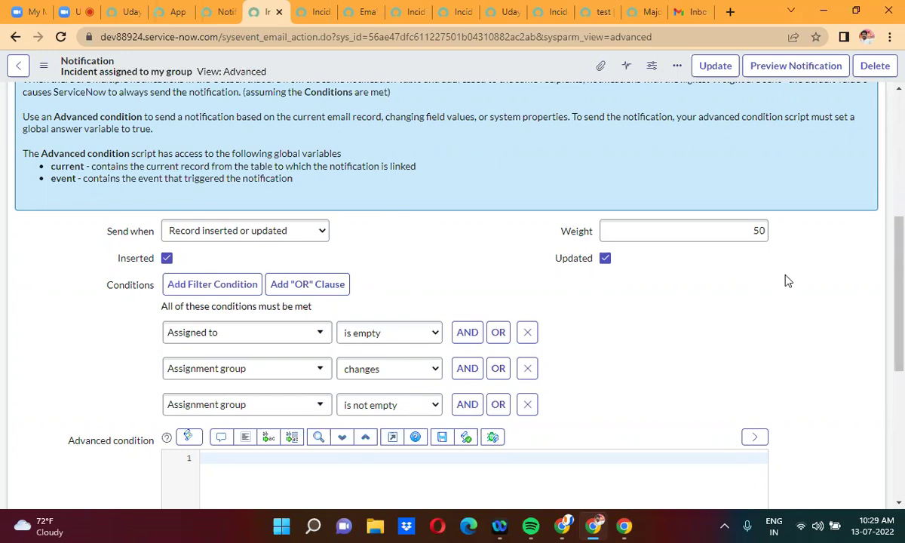
{"action": "scroll", "coordinate": [788, 280], "scroll_direction": "up", "scroll_amount": 3}
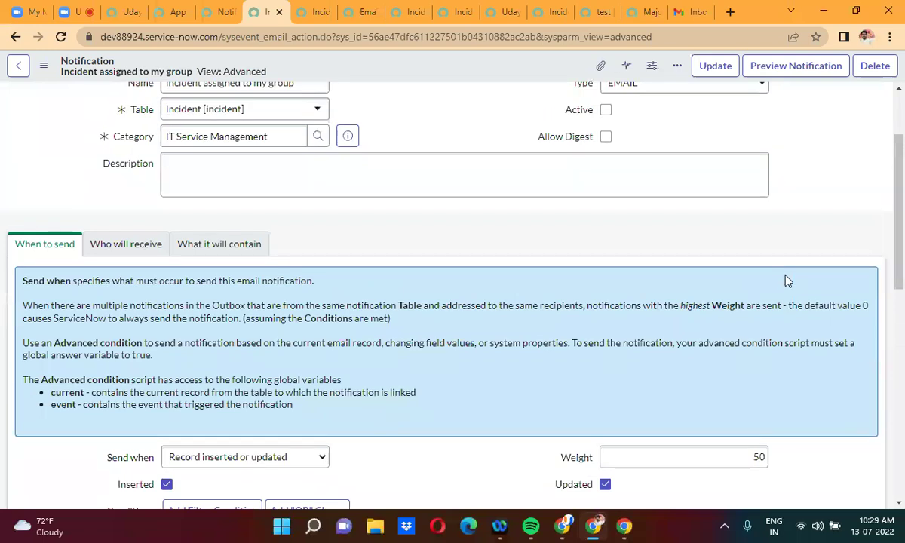
{"action": "scroll", "coordinate": [788, 281], "scroll_direction": "up", "scroll_amount": 2}
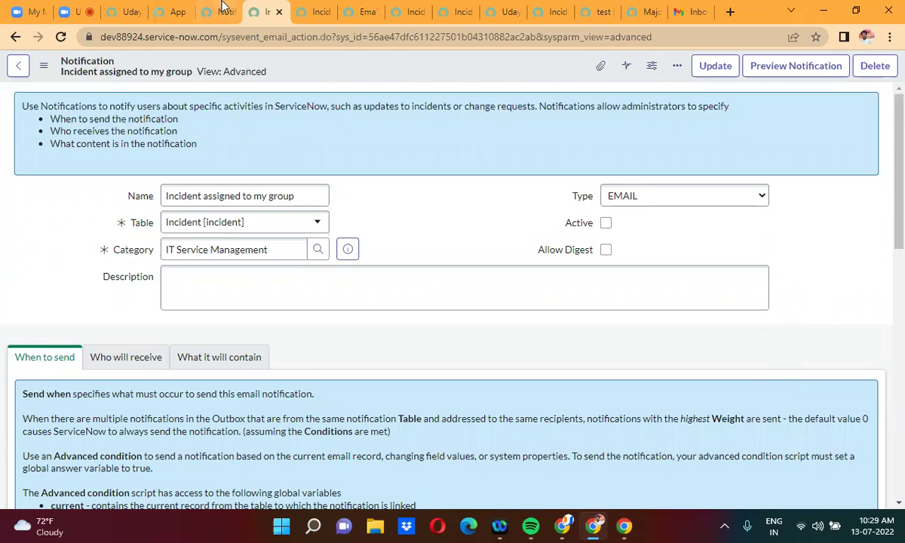
Return to the Zoom meeting and request stopping its cloud recording, bringing up the confirmation prompt.
{"action": "left_click", "coordinate": [71, 11]}
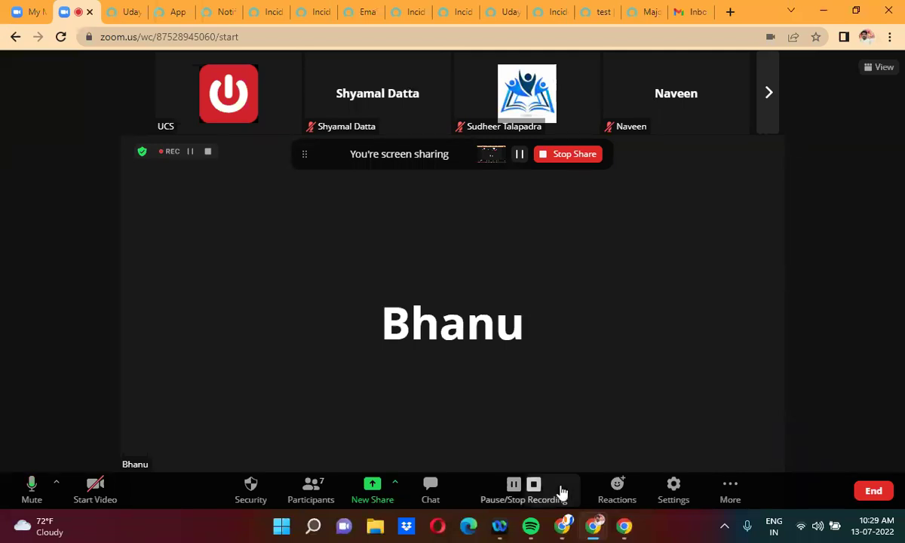
{"action": "left_click", "coordinate": [534, 485]}
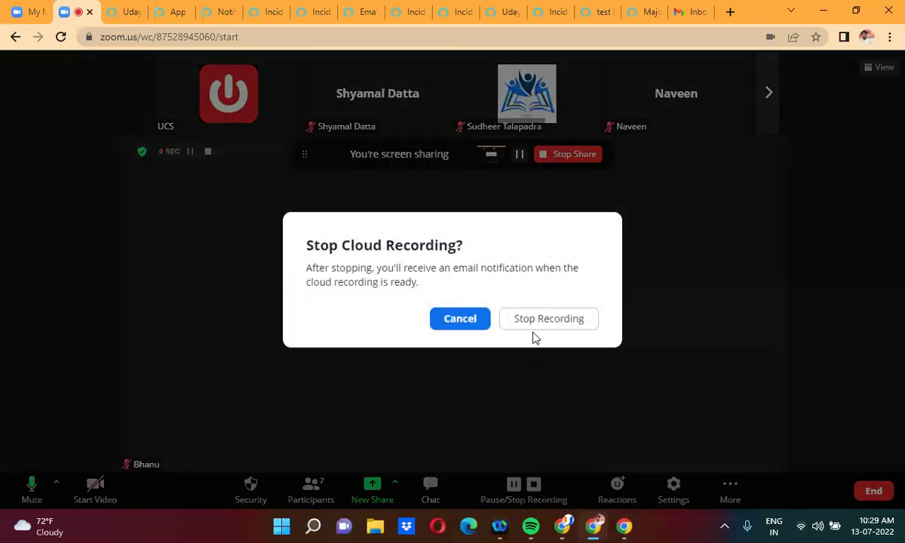